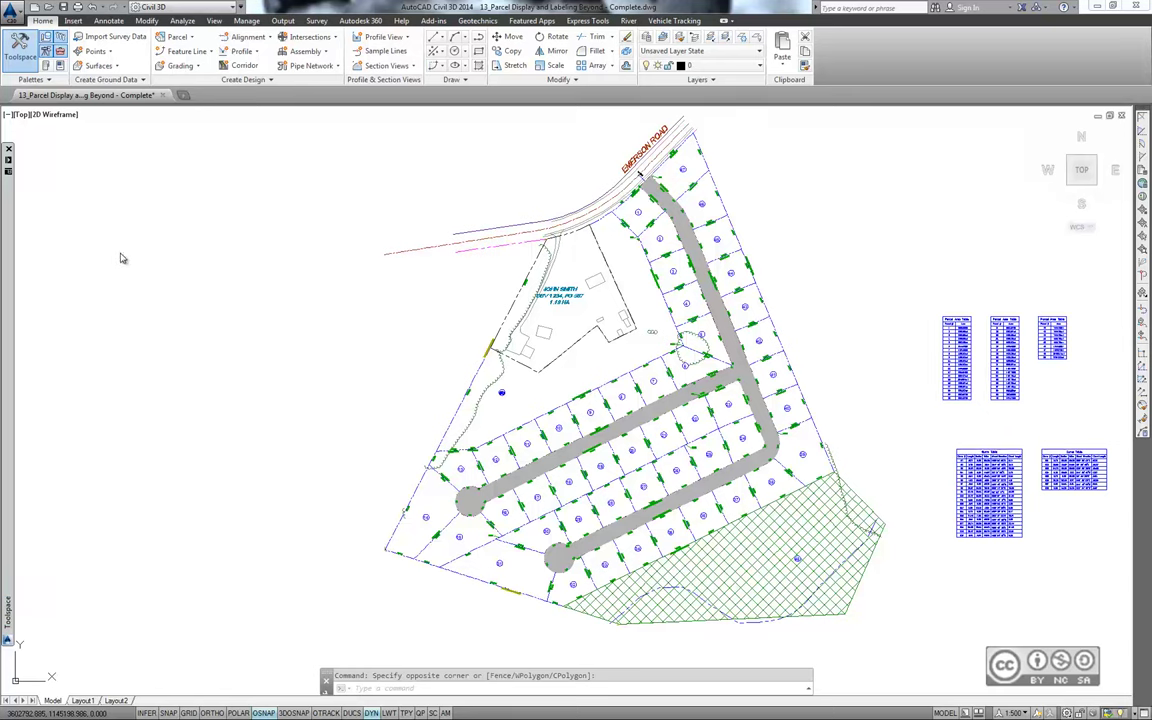
Step: Open 13_Applying Parcel Styles.dwg, then zoom and pan to centre the parcels
left_click(48, 7)
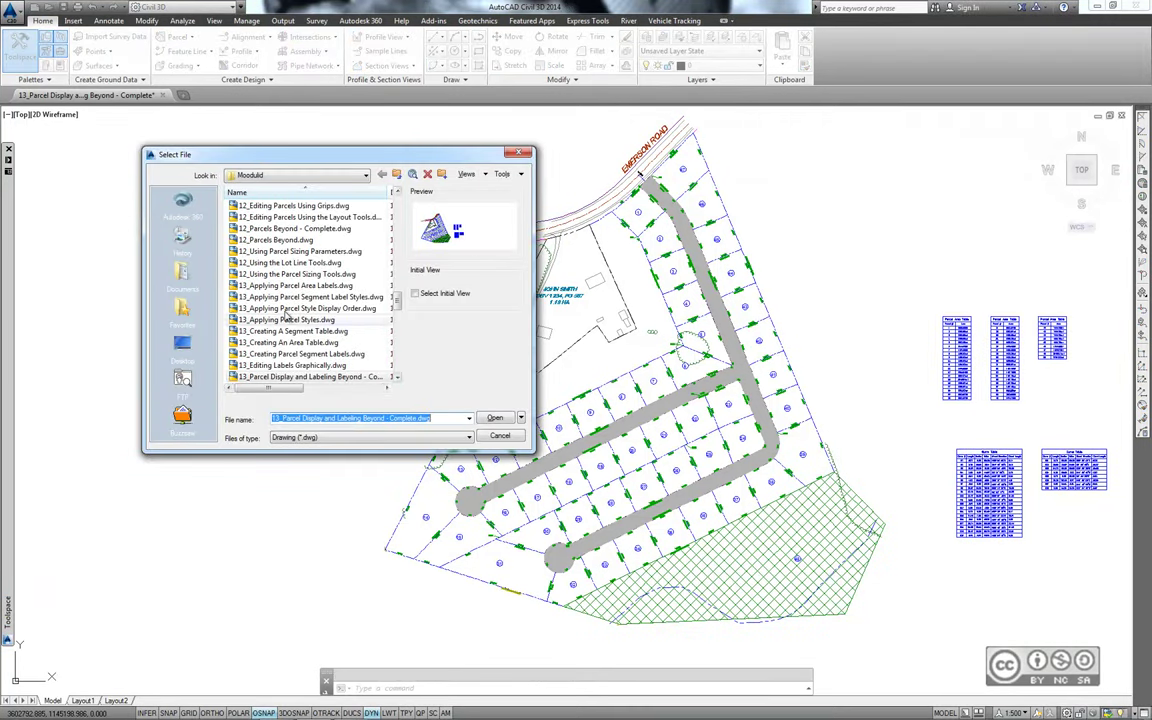
left_click(329, 321)
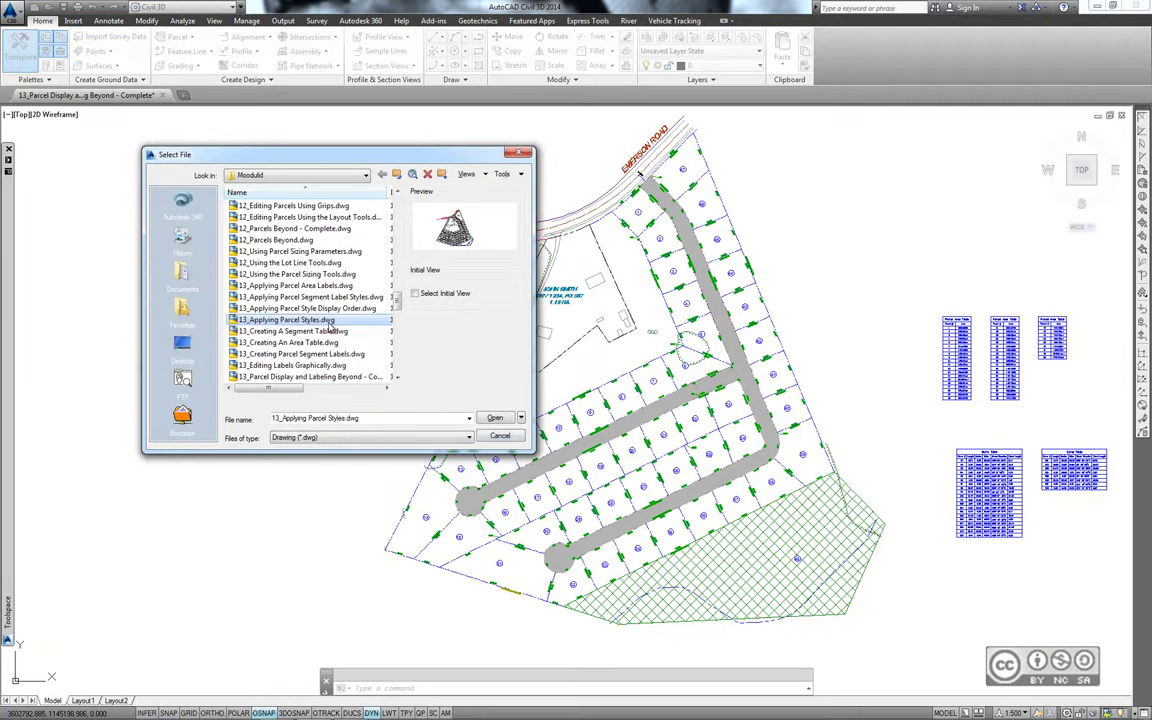
double_click(329, 321)
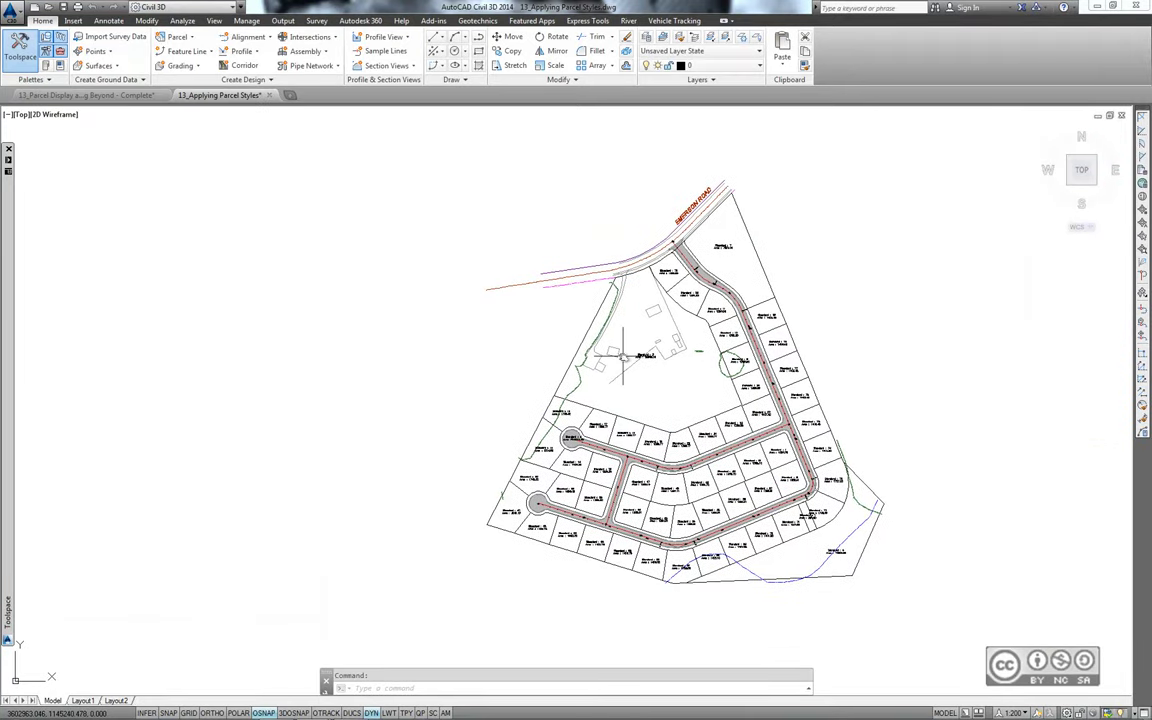
scroll(622, 355, "up", 1)
scroll(612, 350, "up", 2)
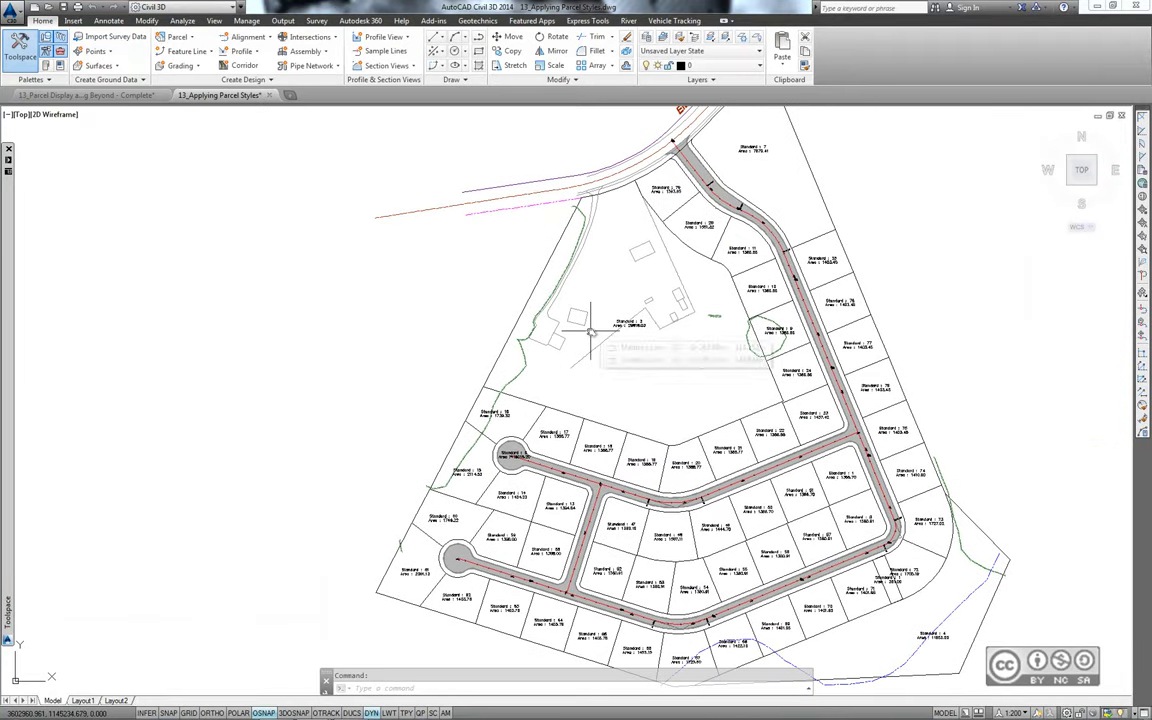
middle_click_drag(678, 374, 536, 367)
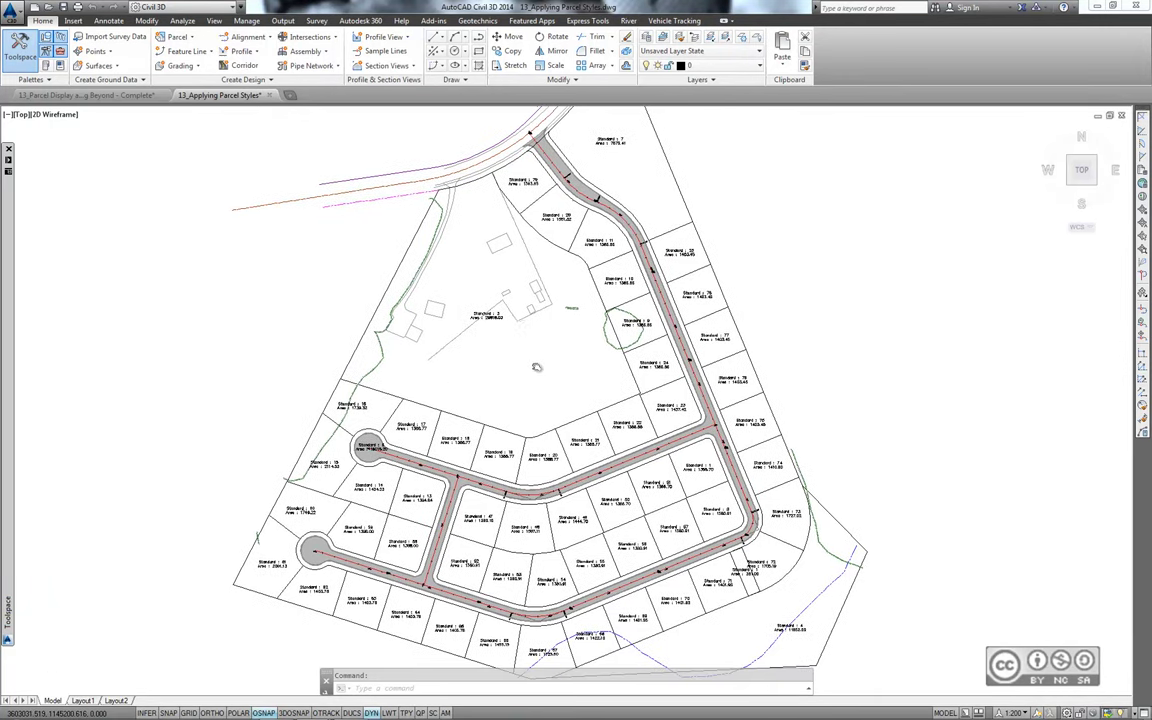
Step: Show the properties of parcel Standard : 18
left_click(455, 440)
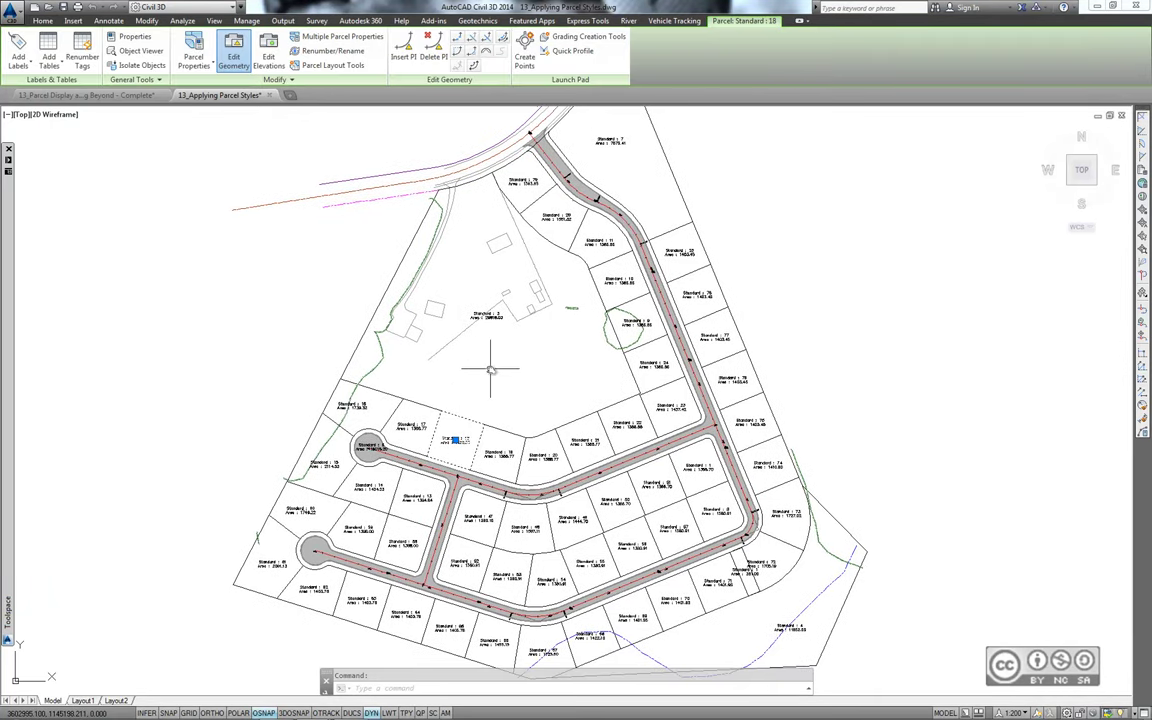
right_click(490, 370)
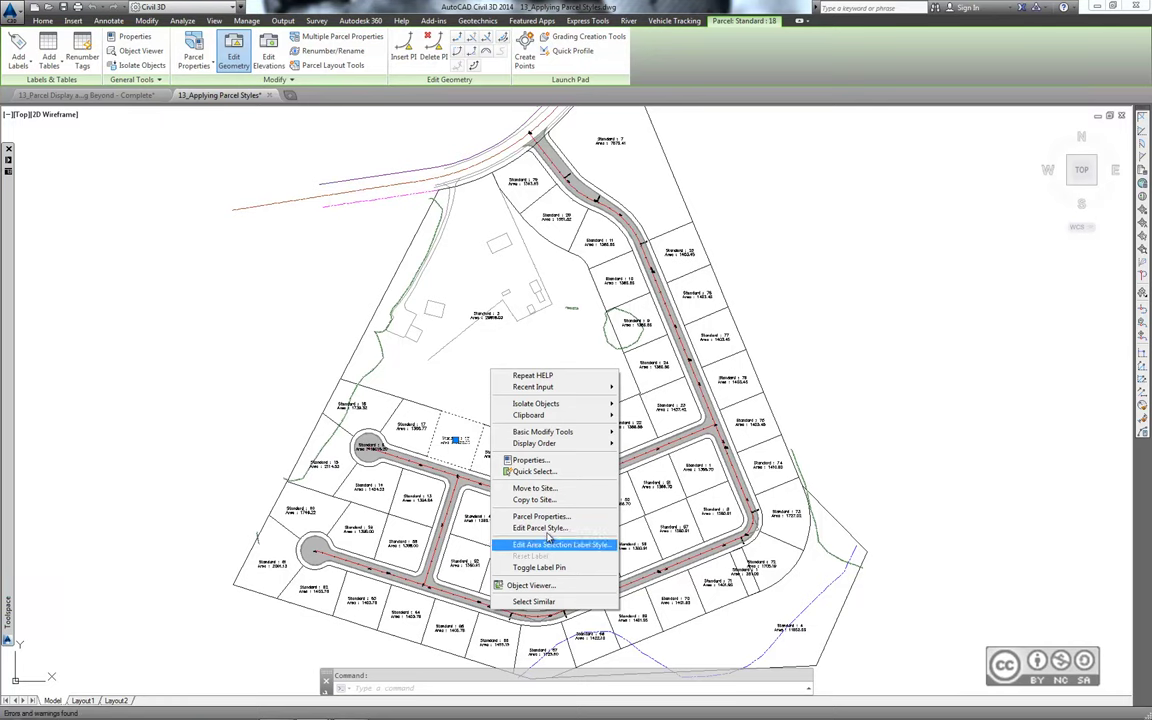
left_click(530, 460)
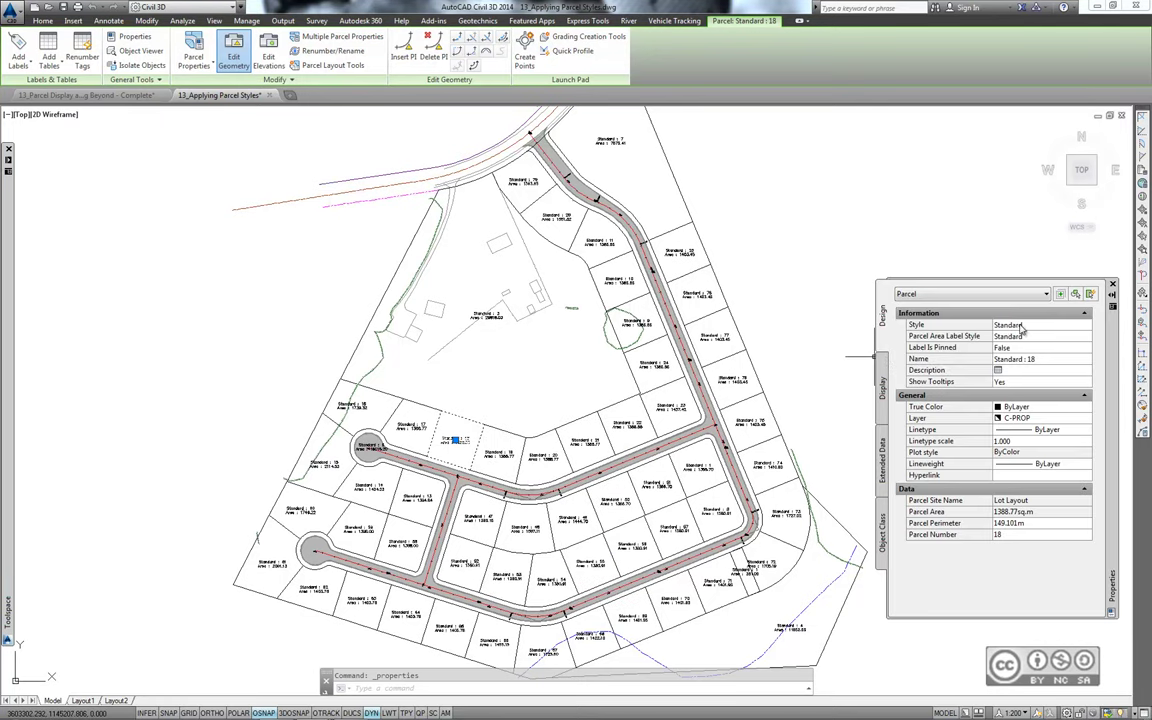
Step: Clear the selection, zoom in, and select the large parcel Standard : 3
key("Escape")
scroll(625, 463, "up", 5)
scroll(553, 321, "down", 2)
scroll(573, 425, "up", 3)
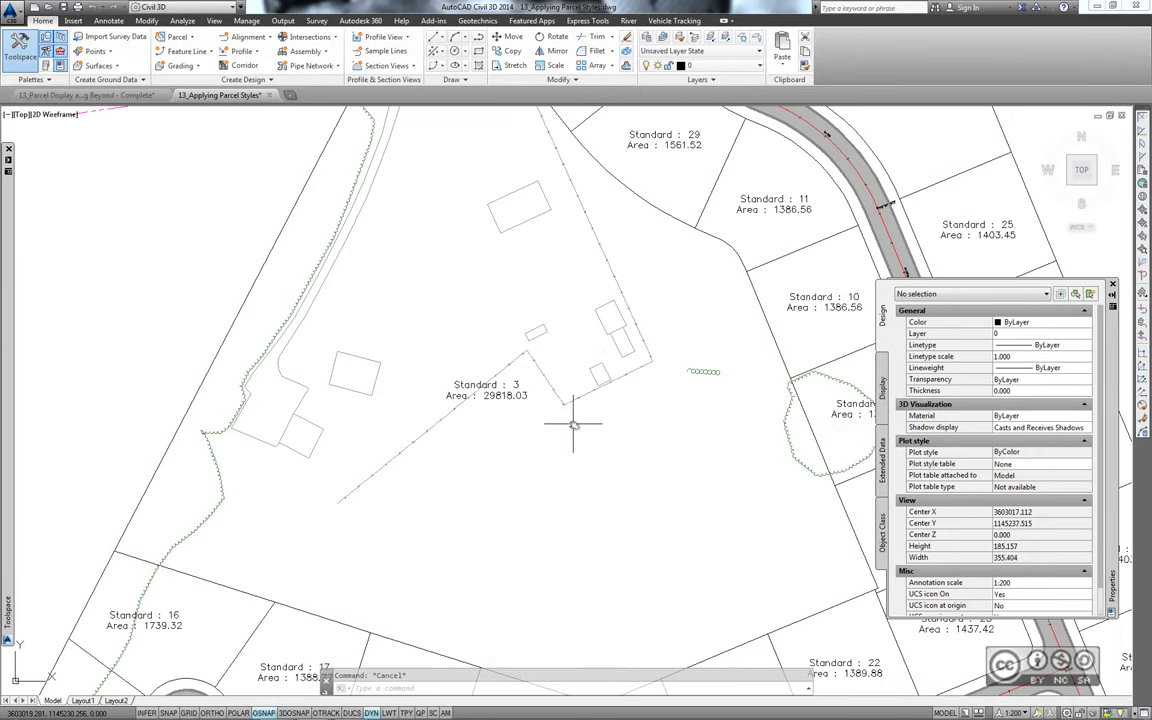
left_click(459, 387)
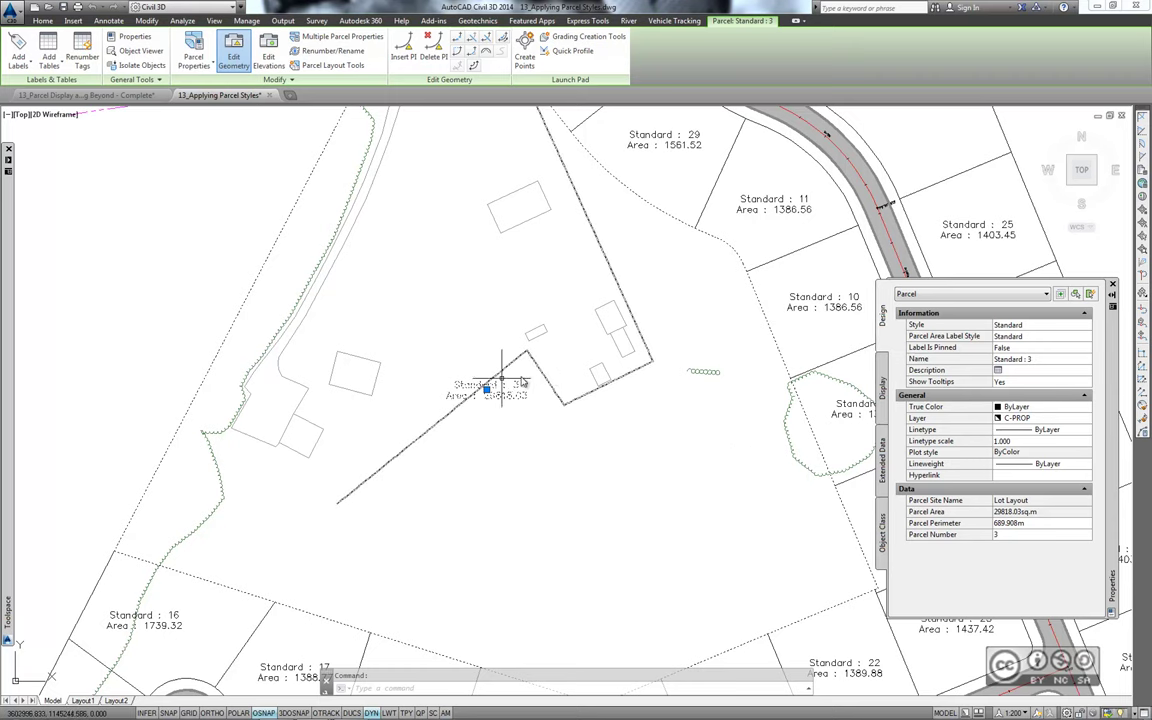
Step: Set parcel 3's object style to Adjoiner in Parcel Properties
left_click(196, 46)
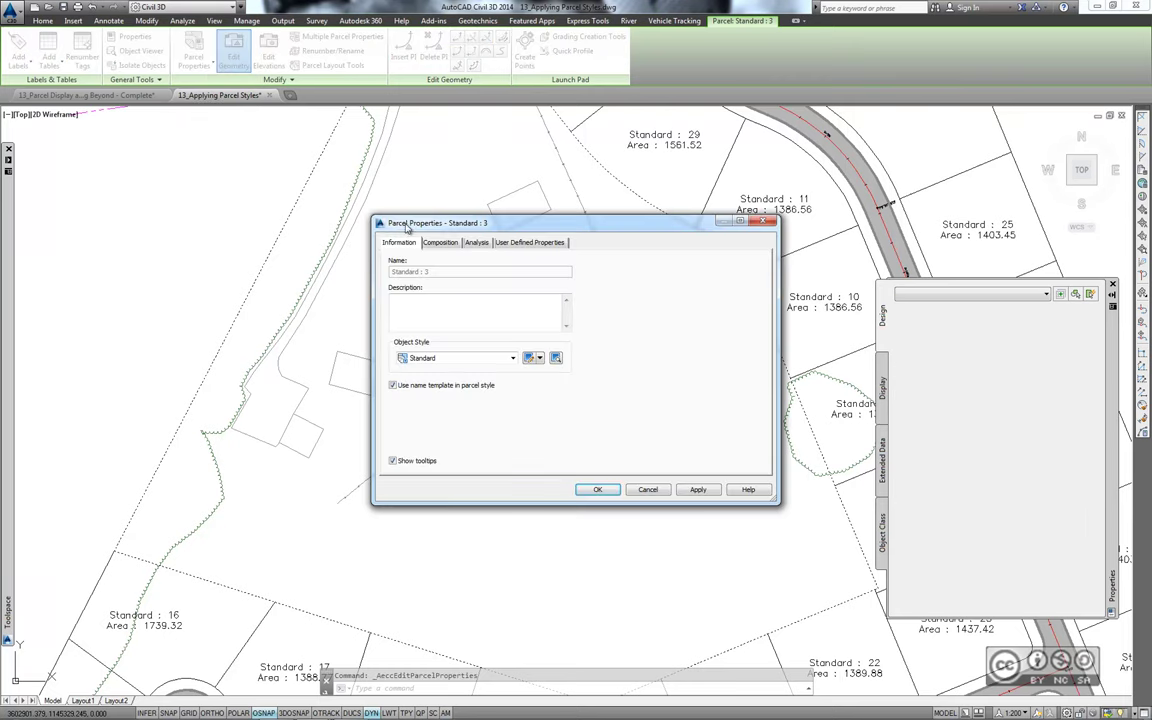
left_click(428, 359)
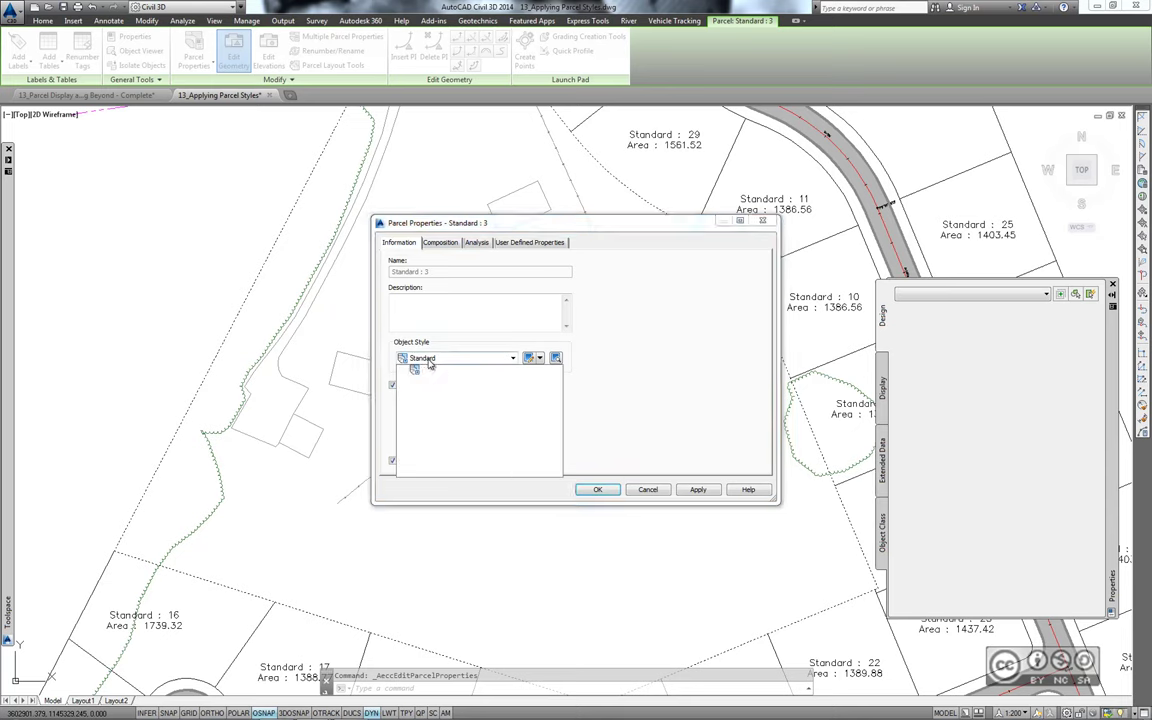
left_click(418, 372)
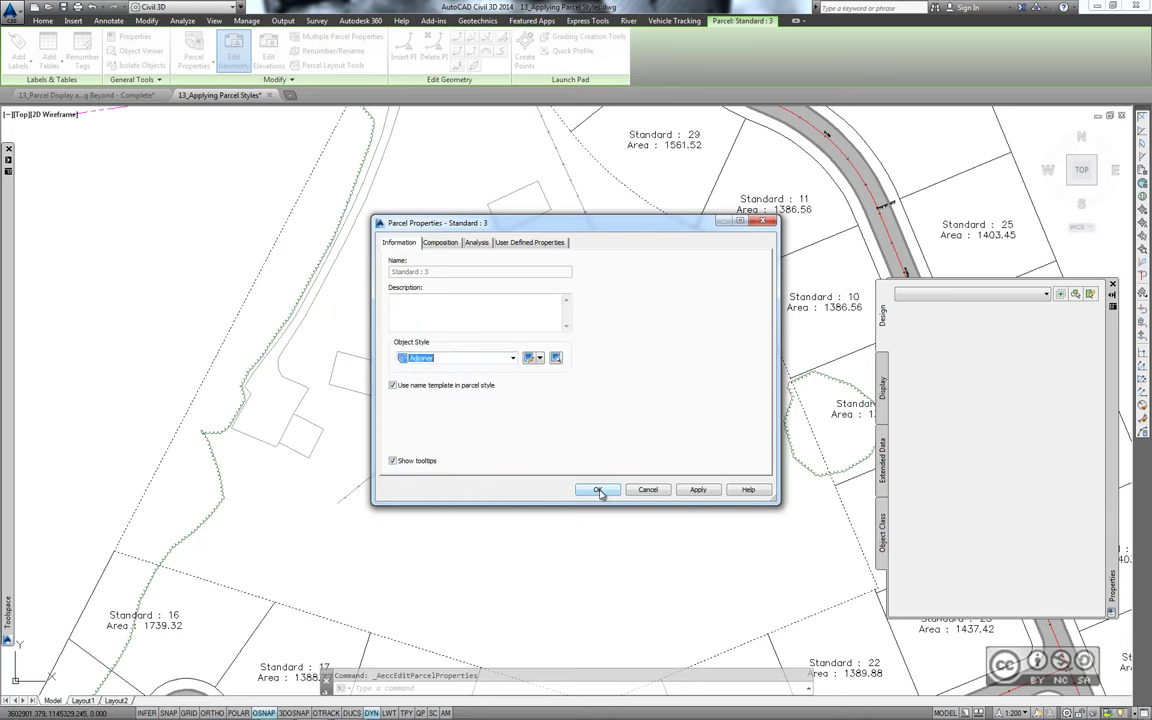
left_click(598, 490)
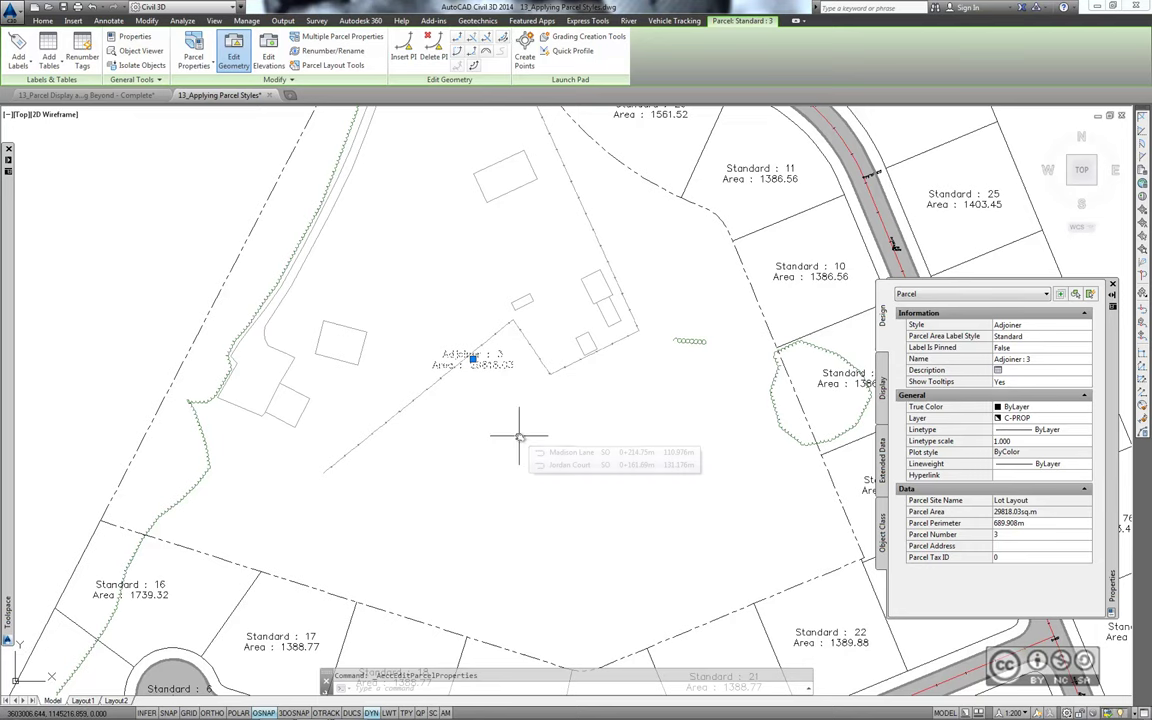
mouse_move(519, 436)
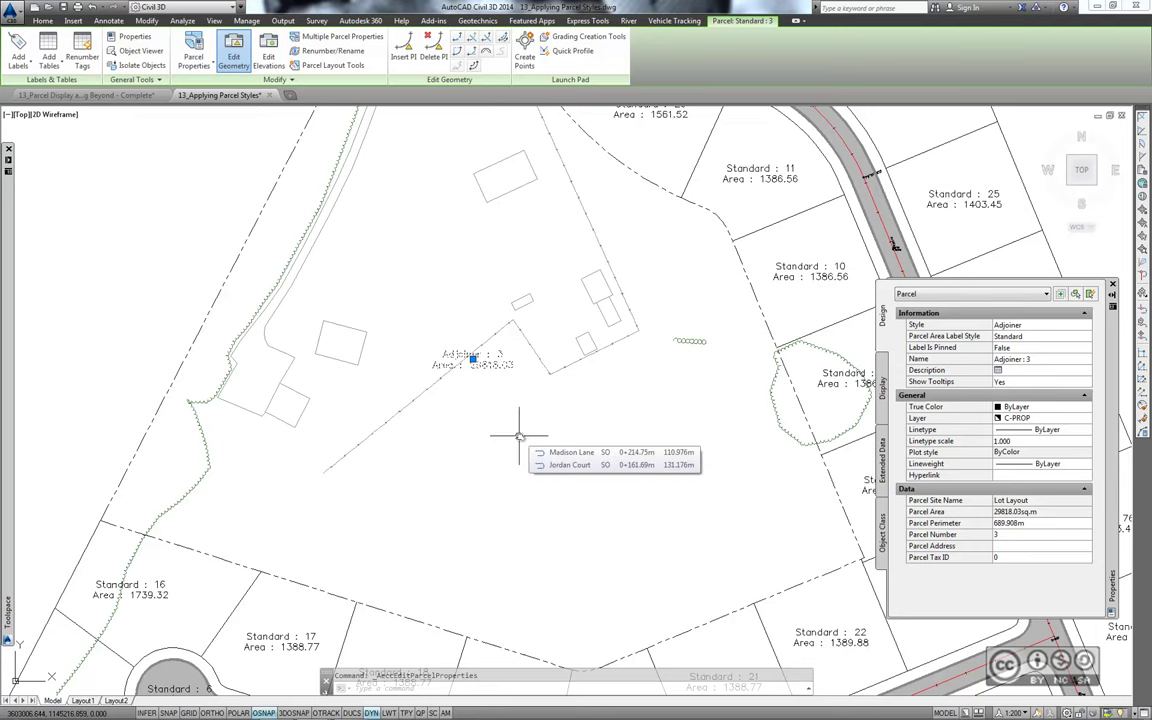
Step: Deselect parcel 3 and zoom to the cul-de-sac parcel 6
key("Escape")
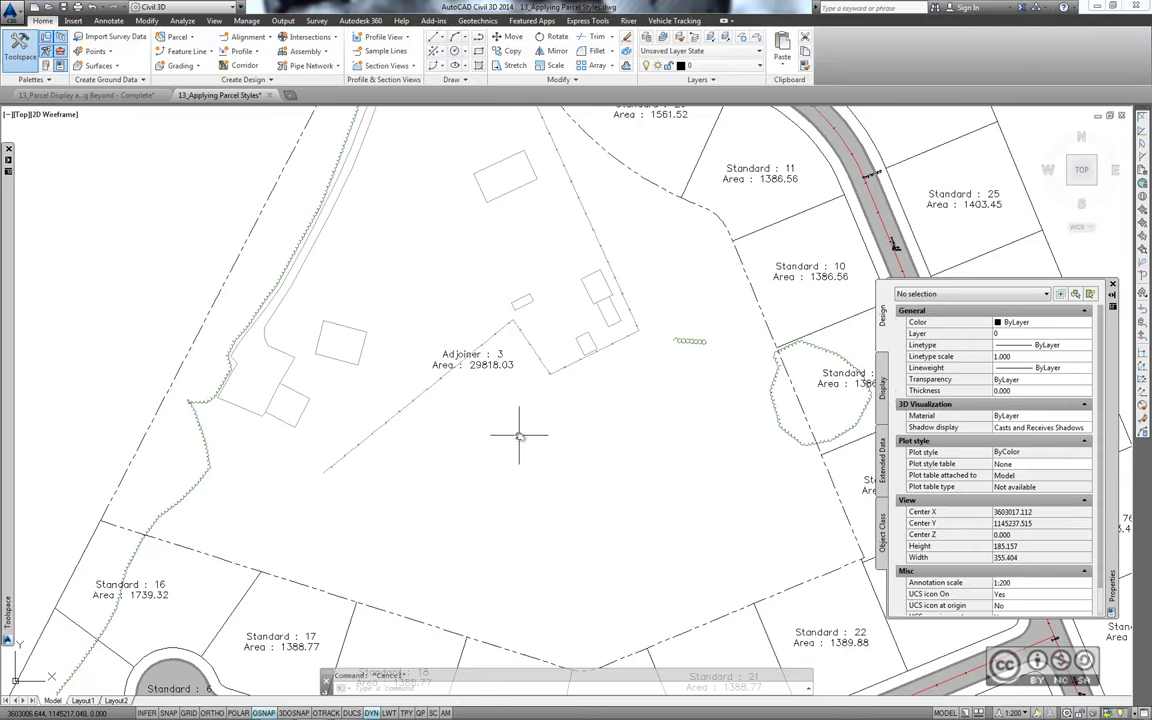
scroll(476, 410, "up", 2)
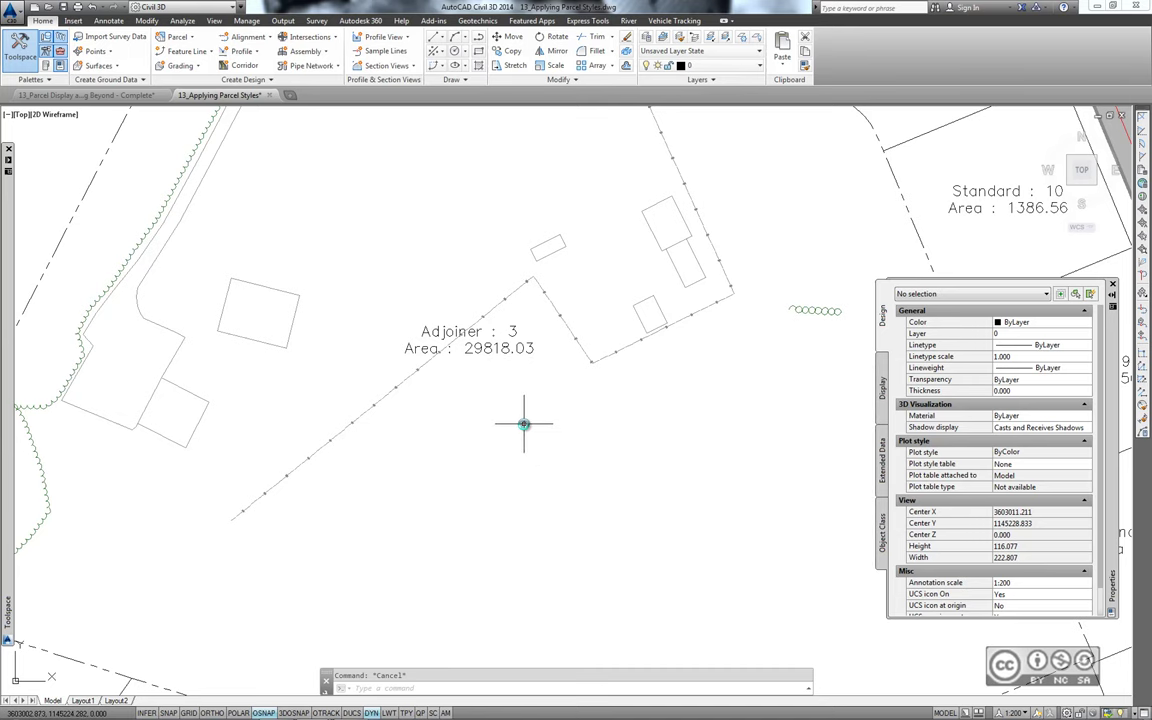
scroll(523, 424, "down", 2)
scroll(535, 440, "down", 1)
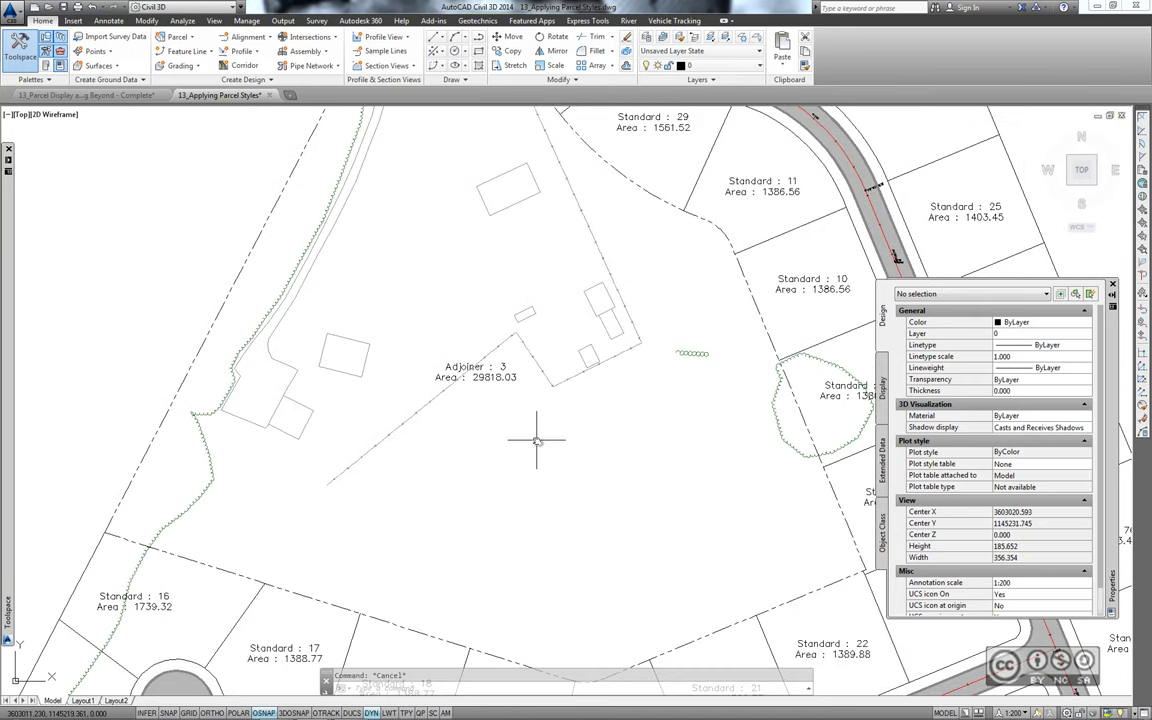
scroll(536, 440, "down", 1)
scroll(480, 440, "up", 2)
scroll(301, 437, "up", 1)
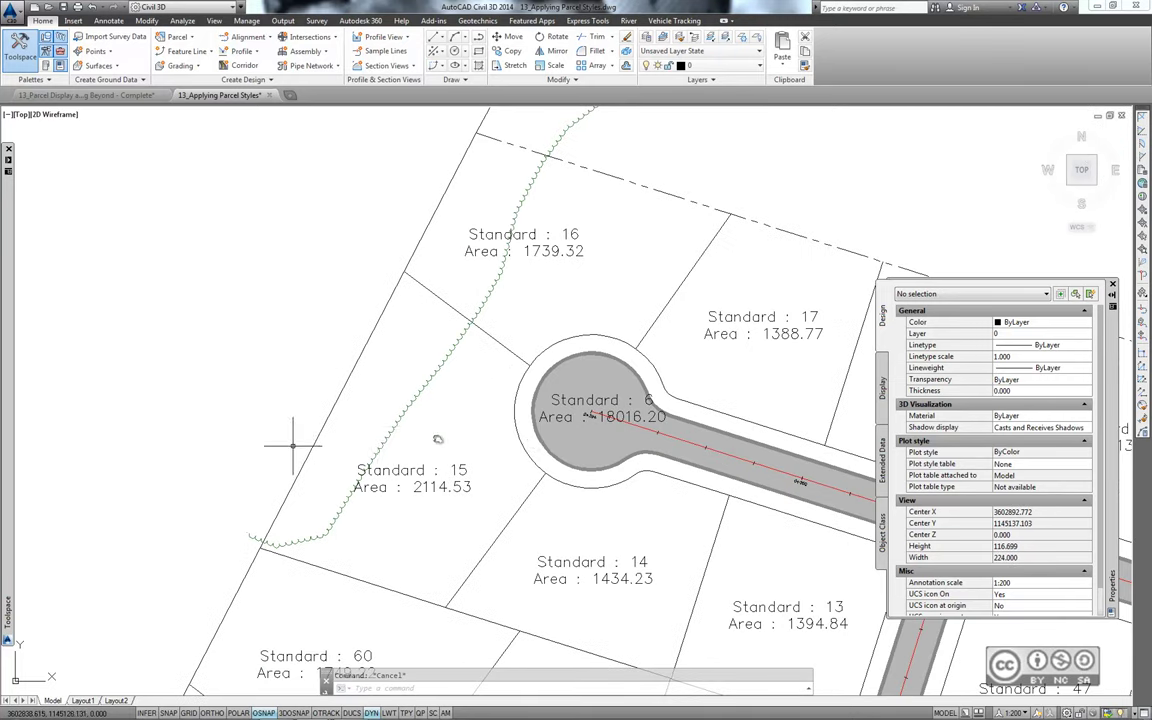
scroll(346, 410, "up", 1)
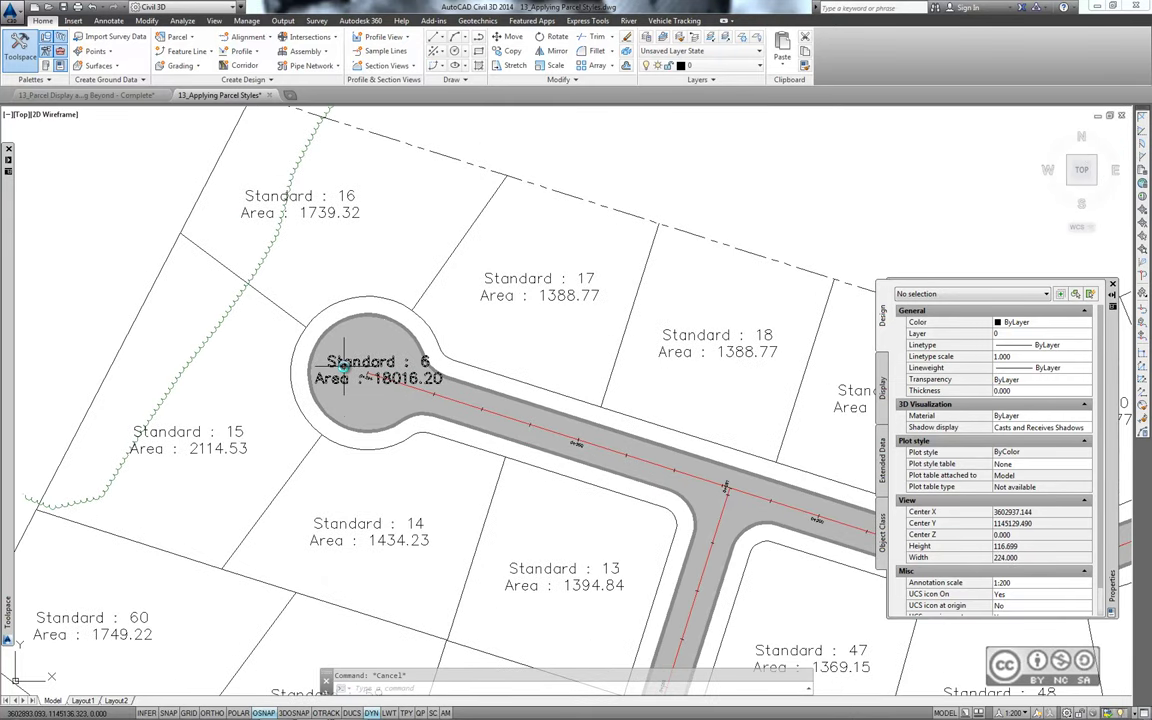
Step: Assign the ROW style to parcel 6 in its Properties palette, making it ROW : 6
left_click(360, 362)
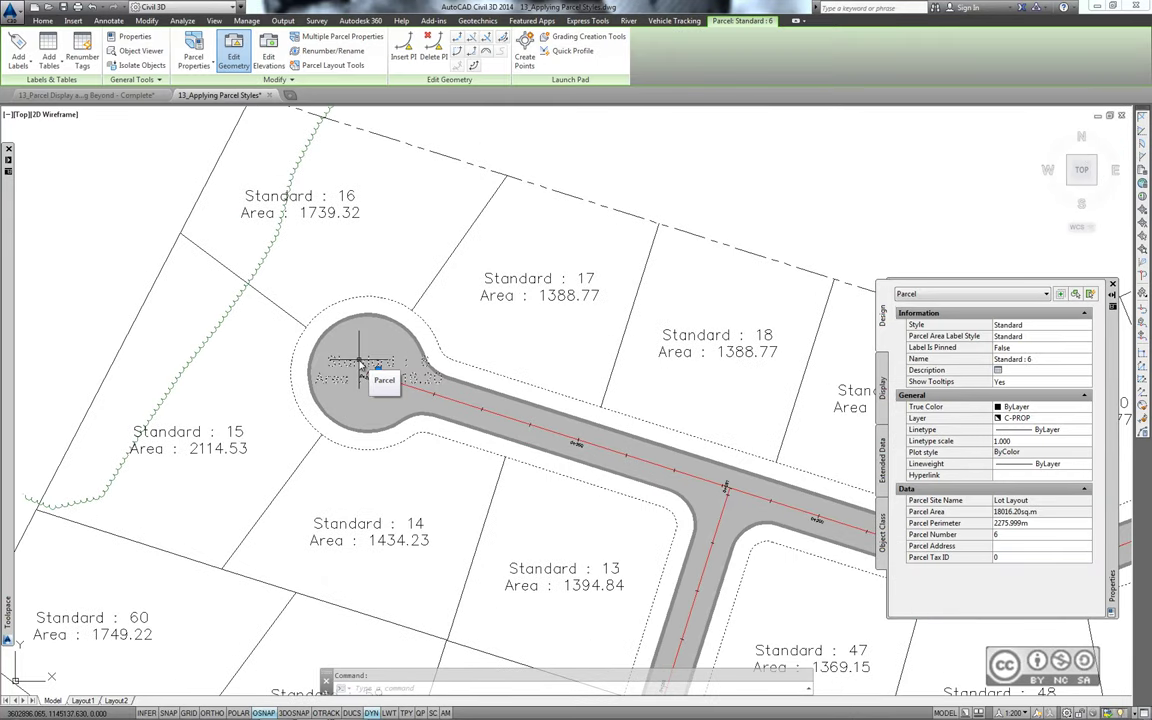
right_click(360, 362)
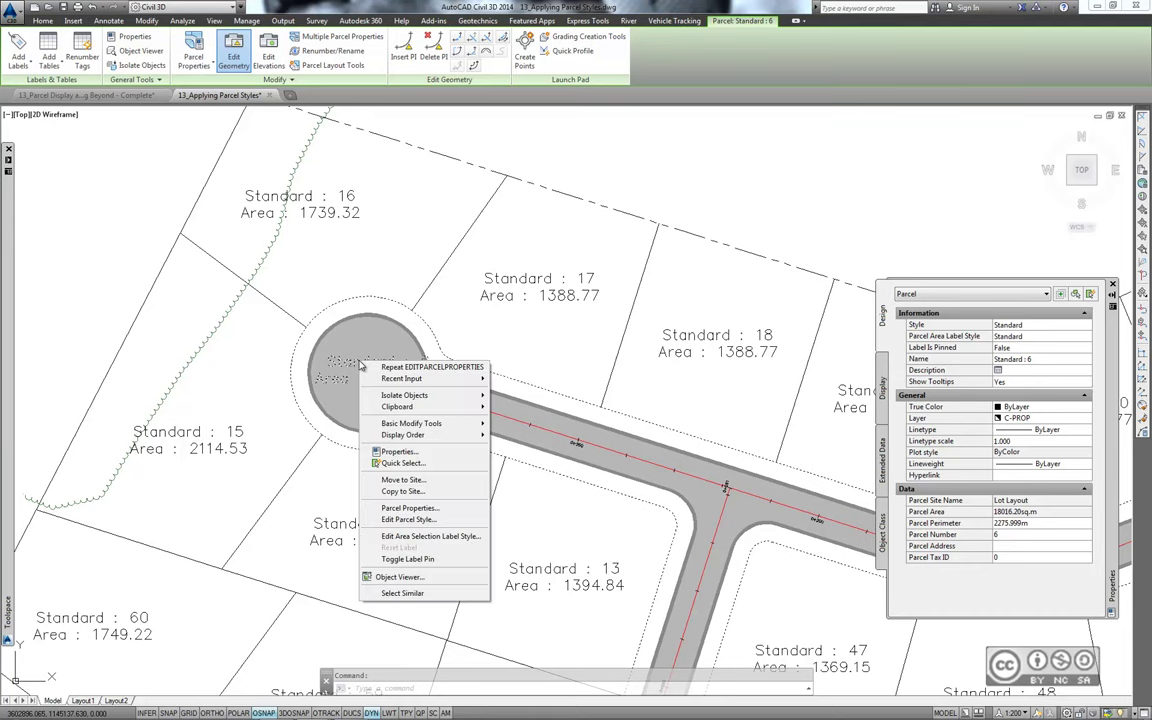
left_click(397, 452)
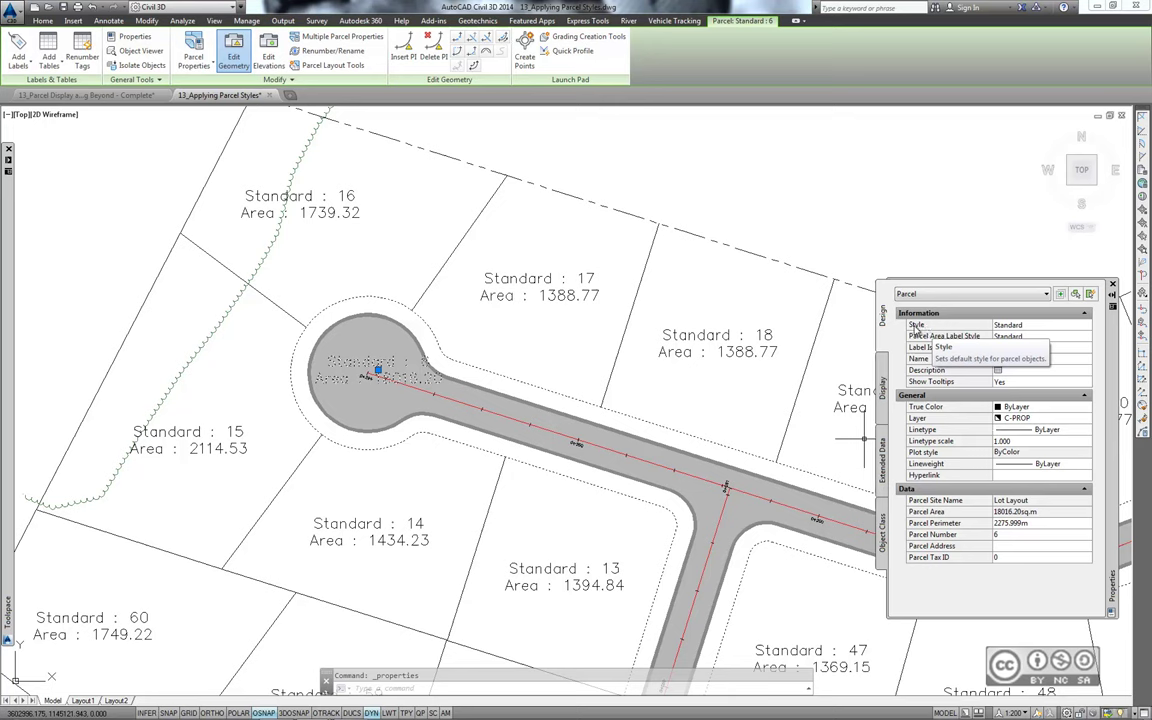
left_click(934, 326)
left_click(1043, 326)
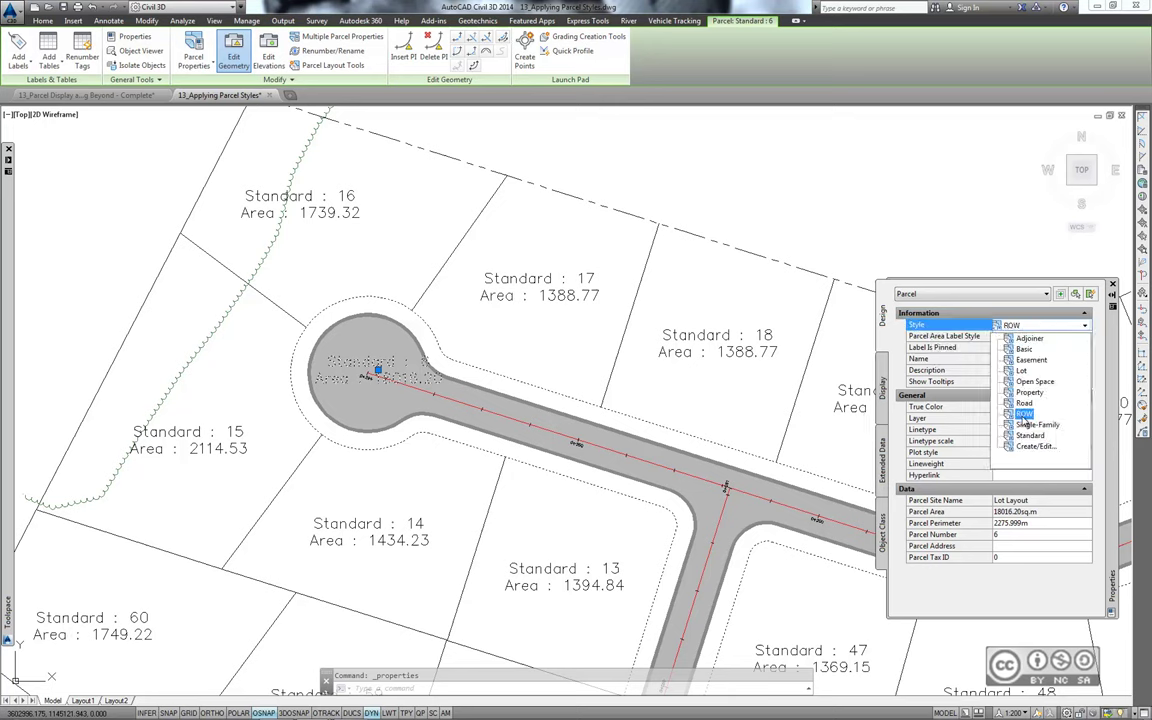
left_click(1024, 413)
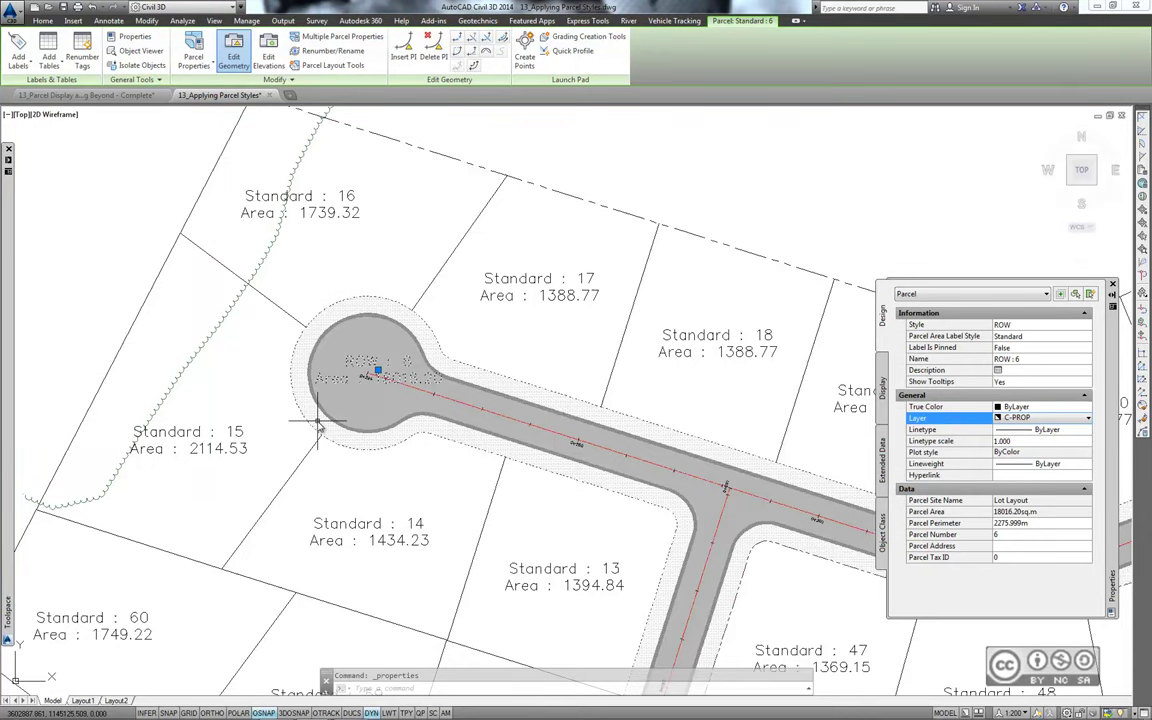
key("Escape")
scroll(686, 410, "down", 3)
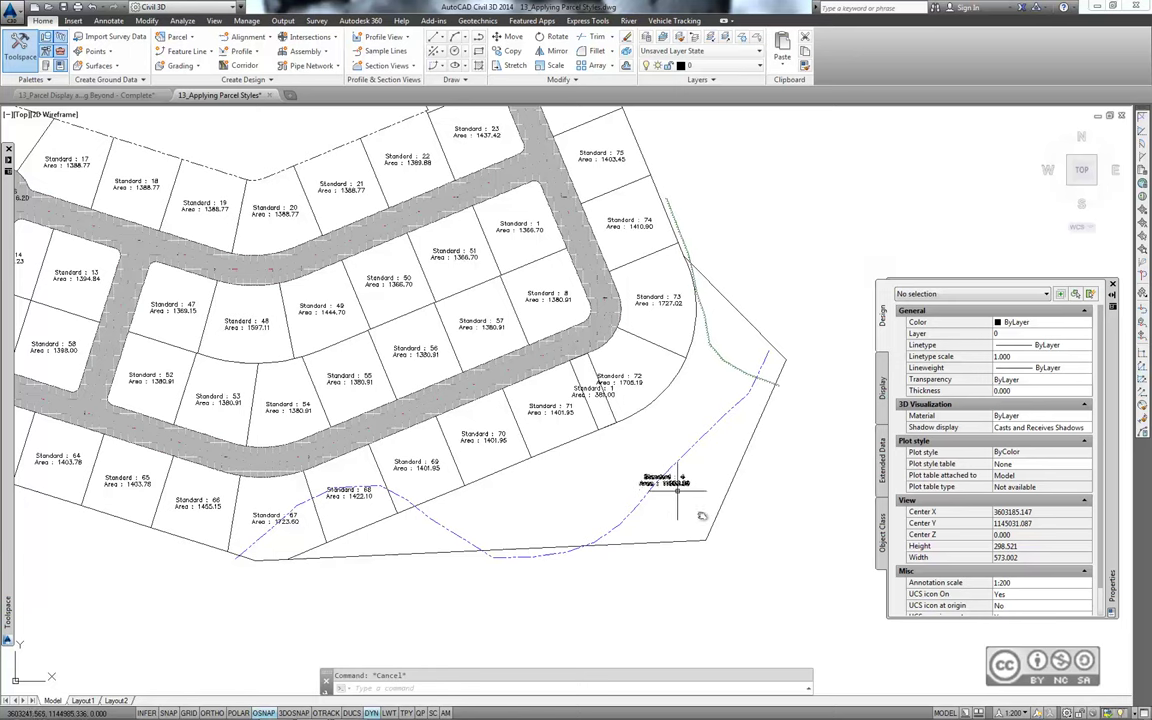
Step: Give the southeast parcel 4 the Open Space style
left_click(672, 485)
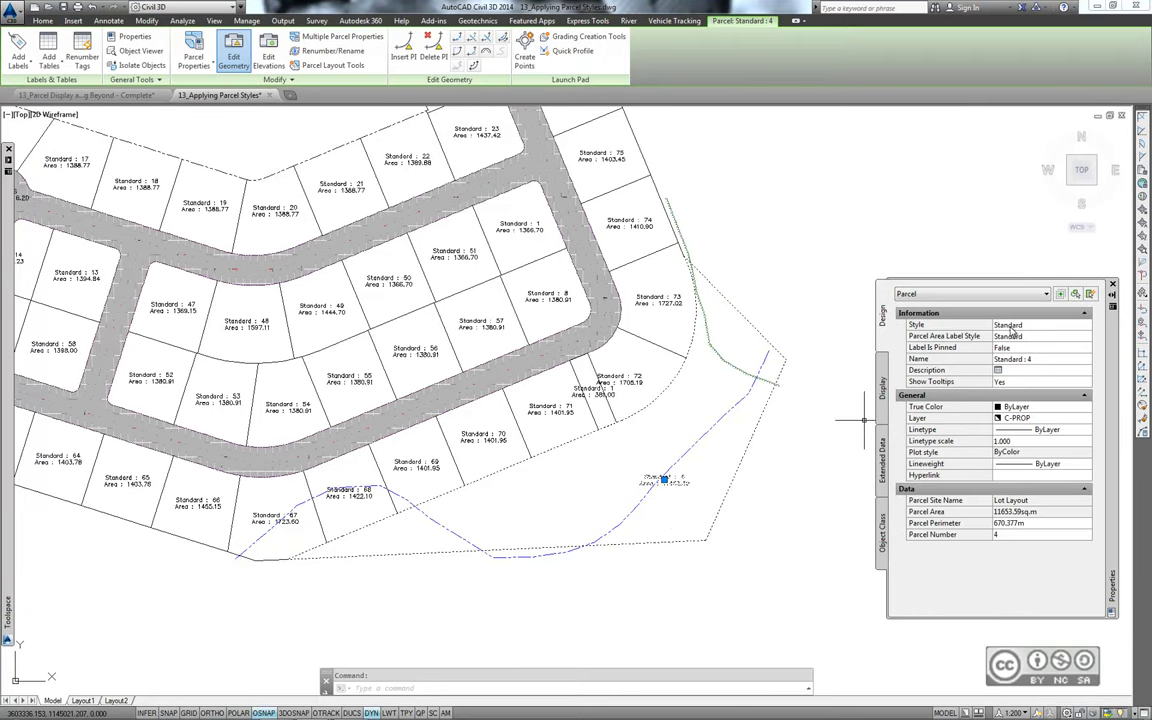
left_click(1030, 327)
left_click(1030, 327)
left_click(1016, 465)
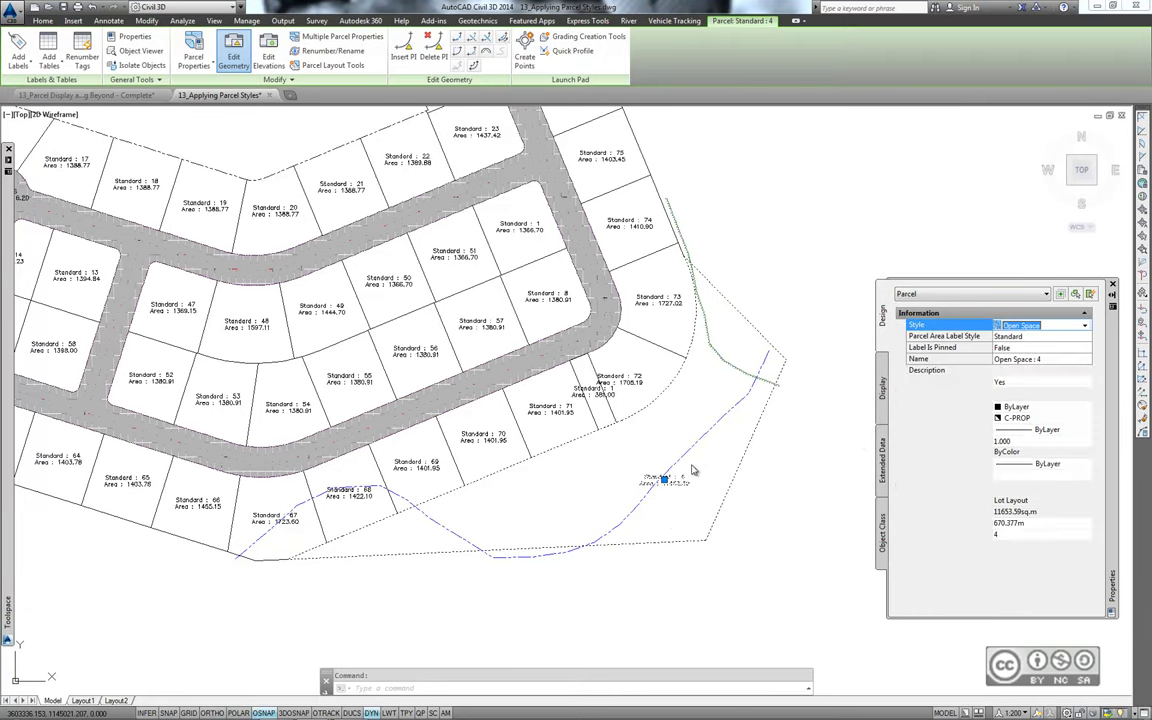
key("Escape")
Step: Apply the Open Space style to parcel 7 along Emerson Road
mouse_move(750, 235)
middle_mouse_down()
mouse_move(742, 254)
mouse_move(766, 446)
middle_mouse_up()
middle_click_drag(527, 221, 527, 283)
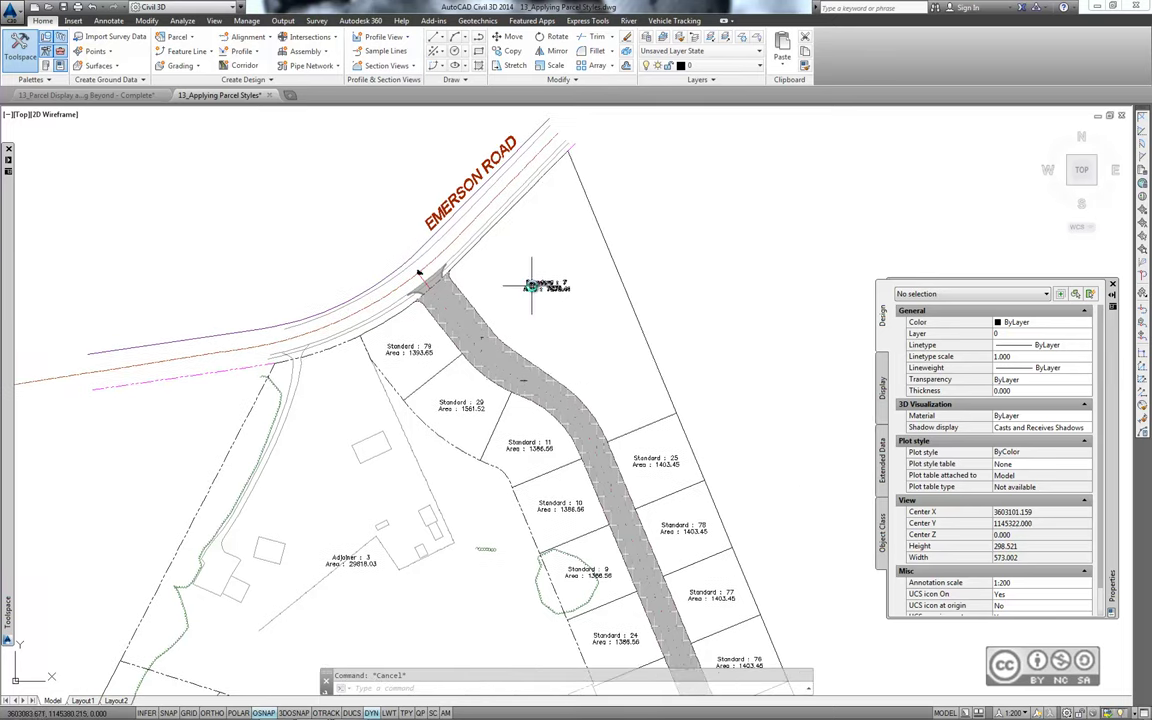
left_click(540, 286)
left_click(1040, 325)
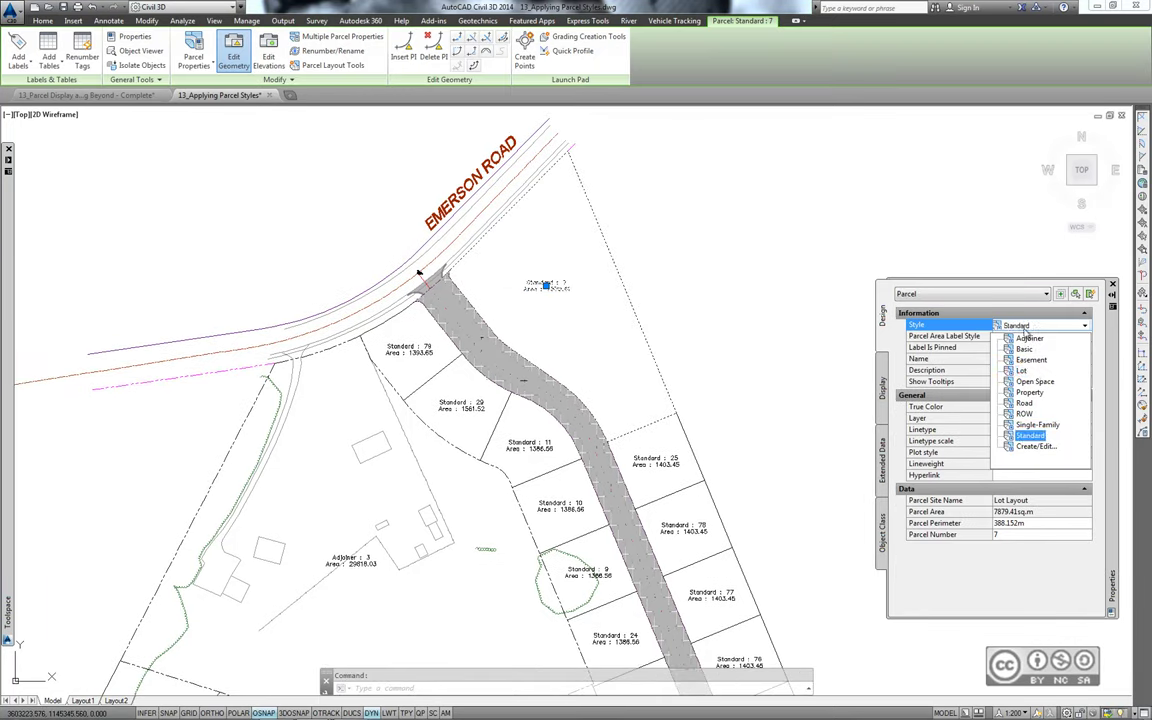
left_click(1015, 381)
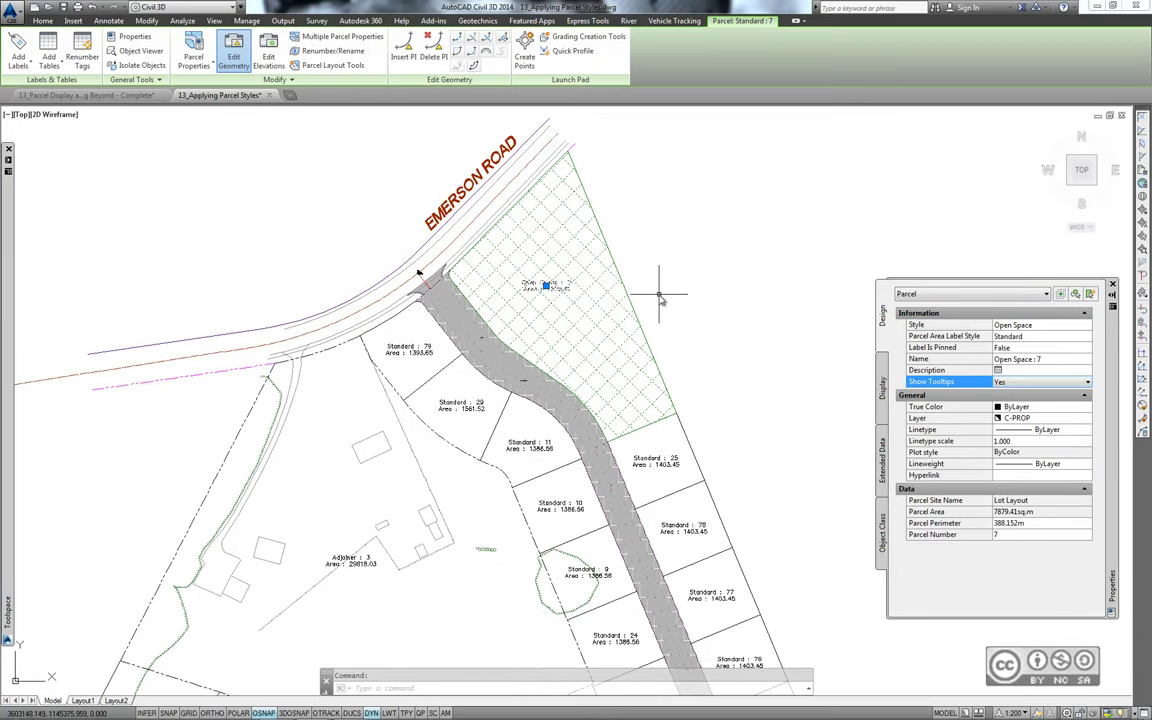
key("Escape")
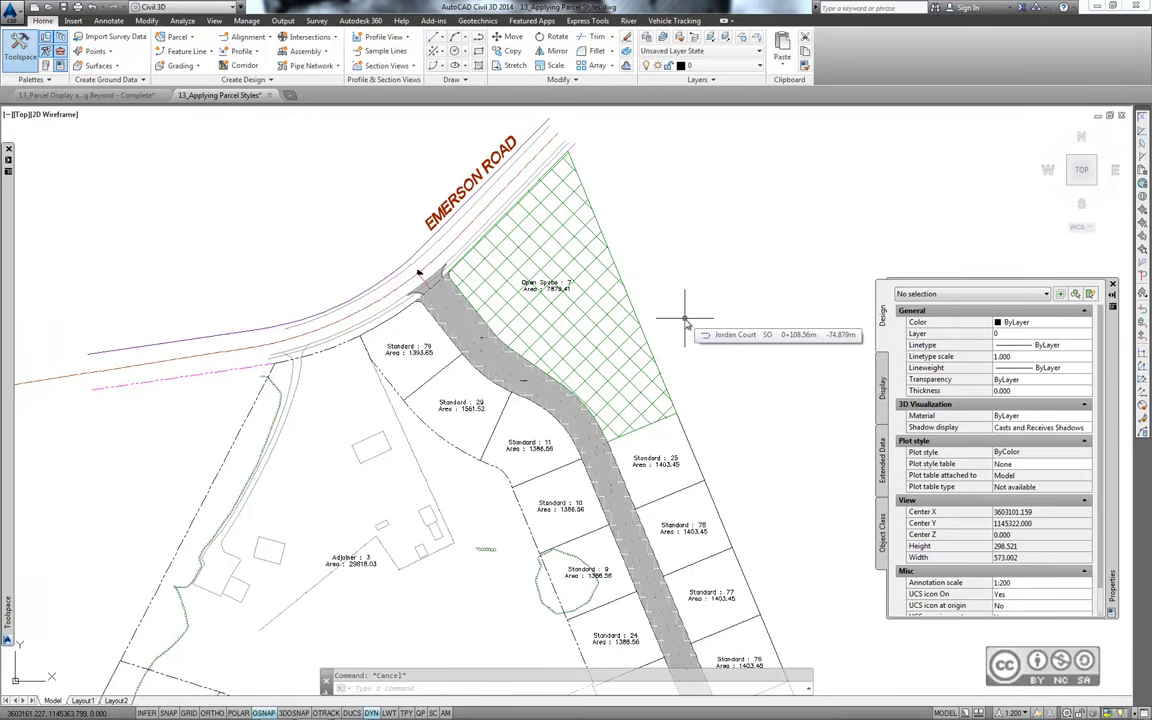
Step: Frame lots 72, 1 and 71, and set parcel 1's style to Easement
middle_click_drag(686, 322, 640, 100)
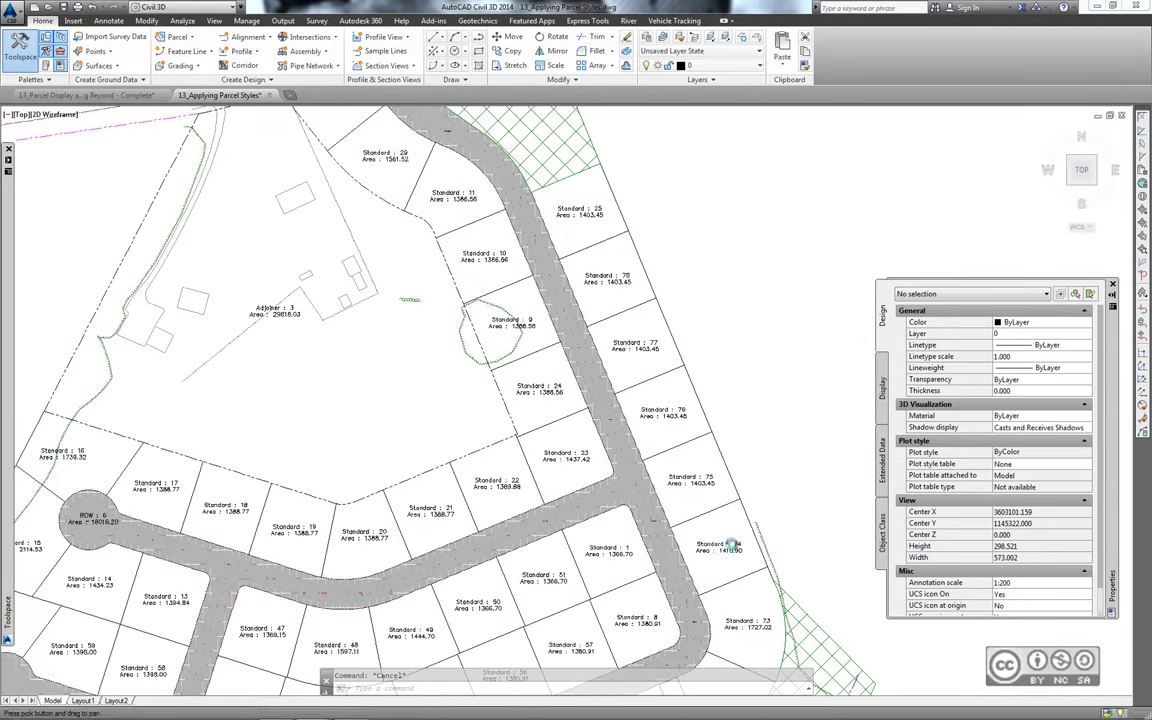
mouse_move(760, 620)
middle_mouse_down()
mouse_move(710, 385)
mouse_move(666, 387)
middle_mouse_up()
scroll(666, 387, "up", 2)
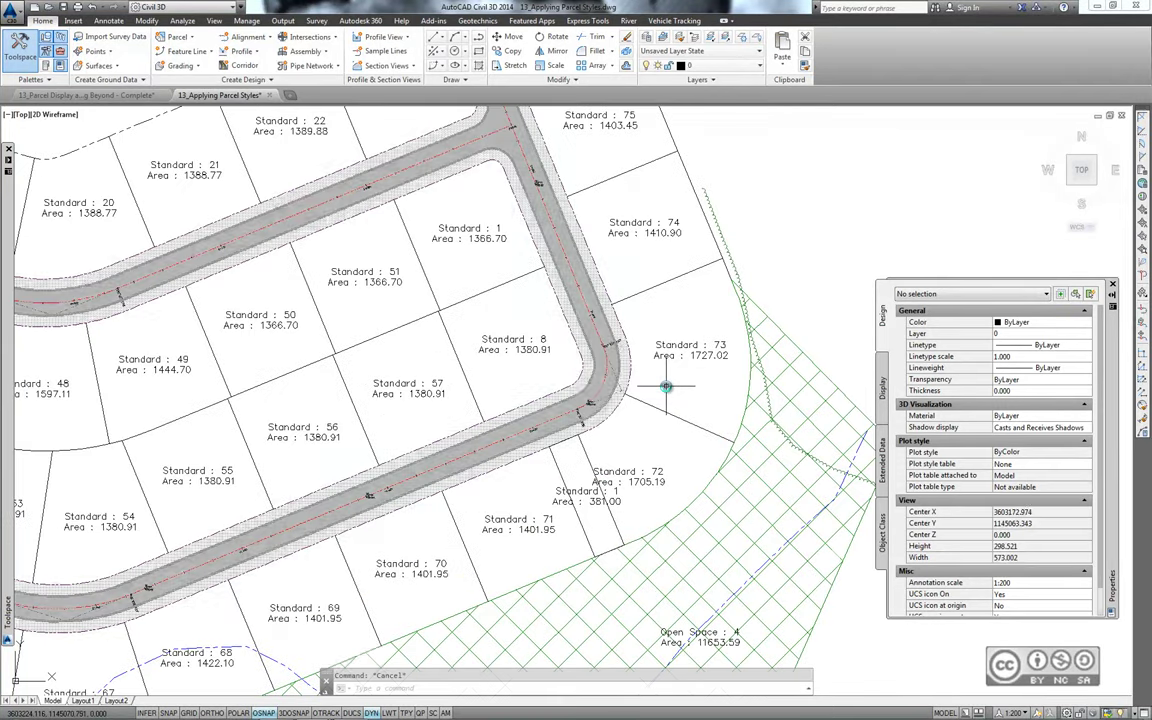
scroll(660, 386, "up", 2)
scroll(659, 370, "up", 1)
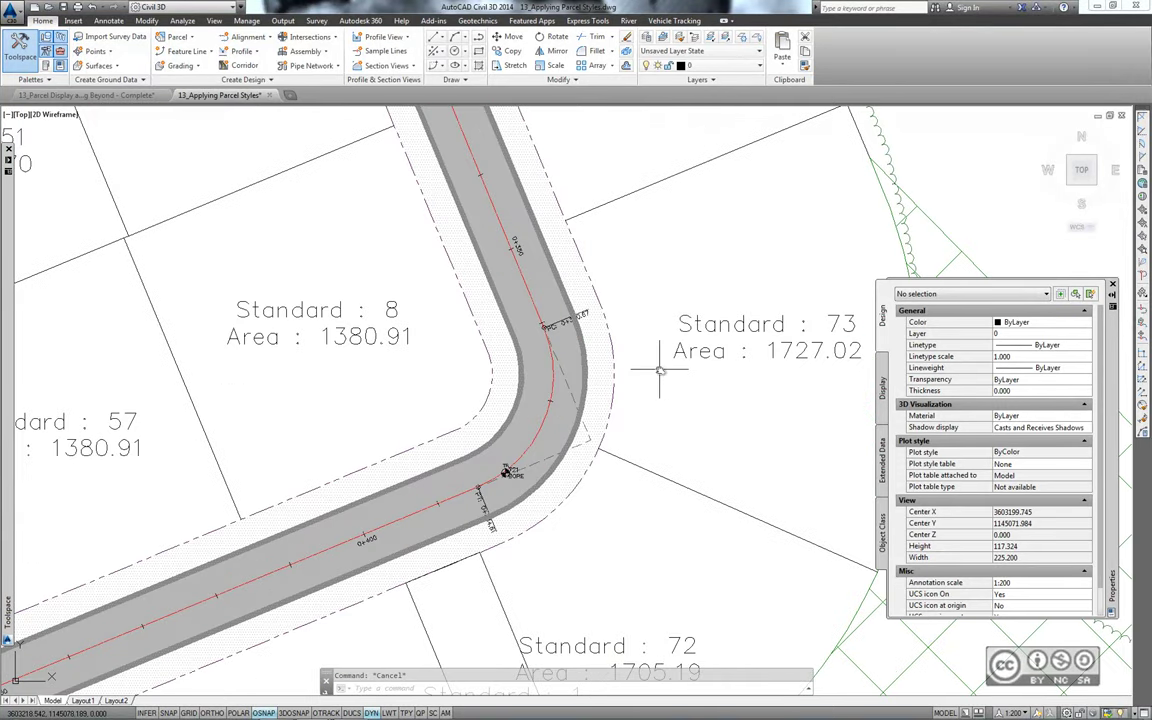
scroll(612, 411, "down", 2)
scroll(506, 465, "up", 2)
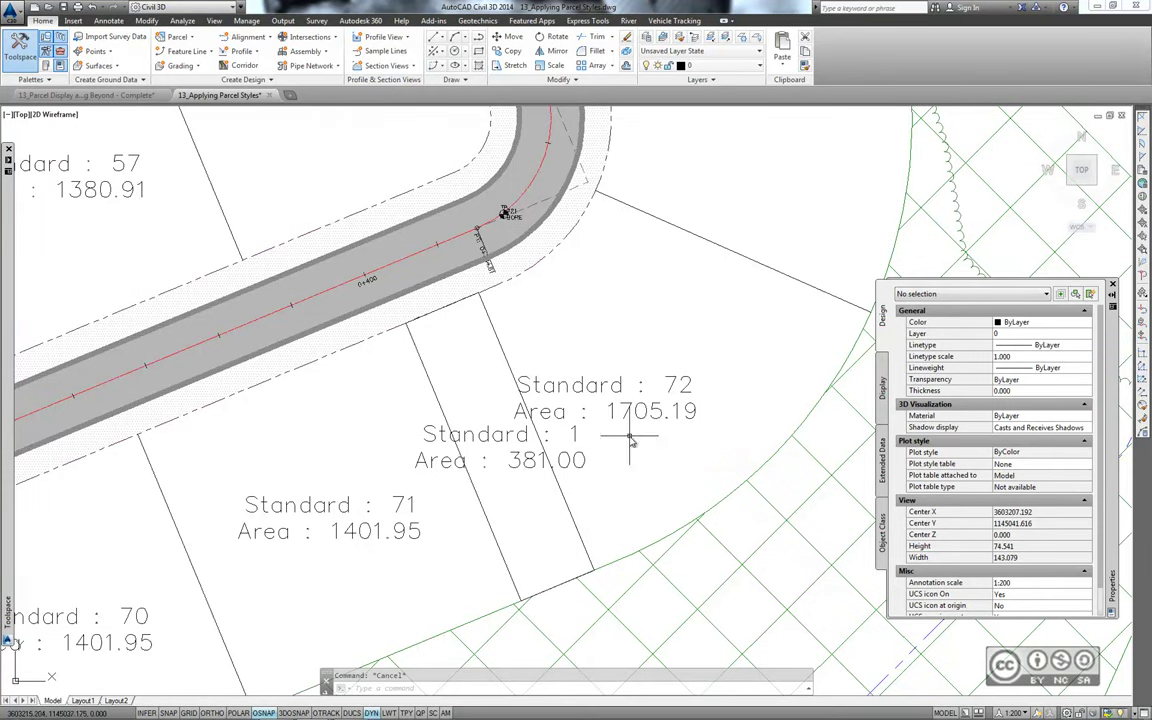
middle_click_drag(622, 494, 663, 424)
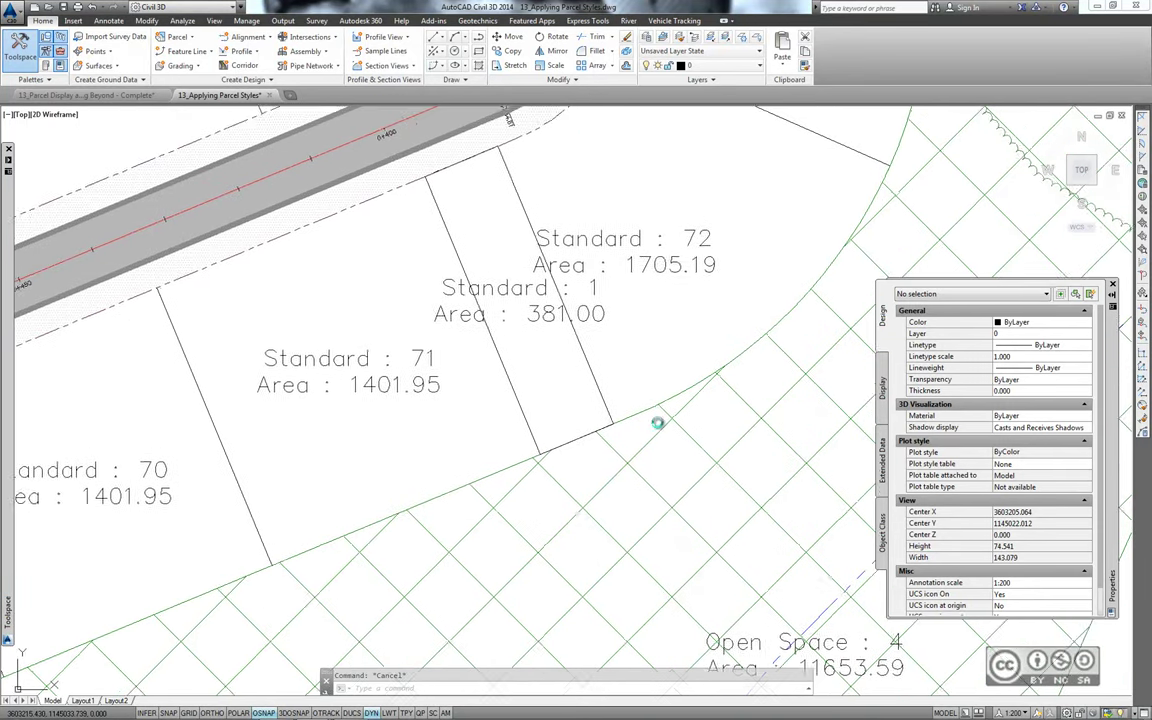
scroll(600, 400, "down", 2)
left_click(530, 370)
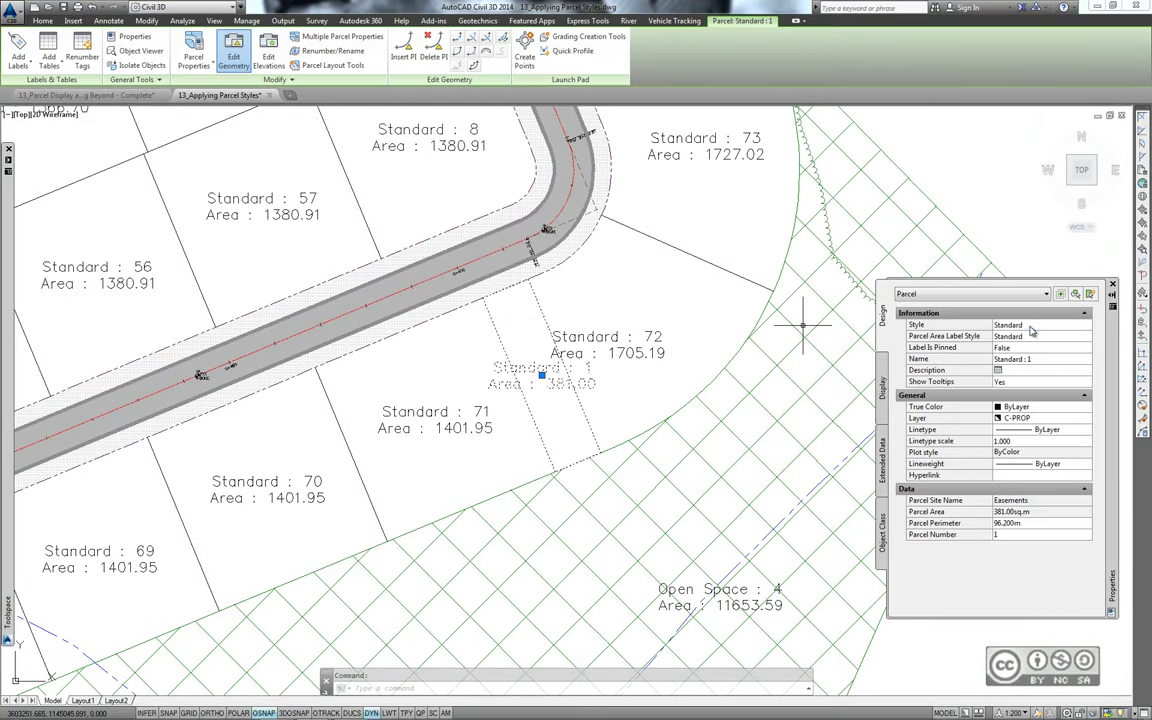
left_click(1030, 326)
left_click(1031, 327)
left_click(1031, 359)
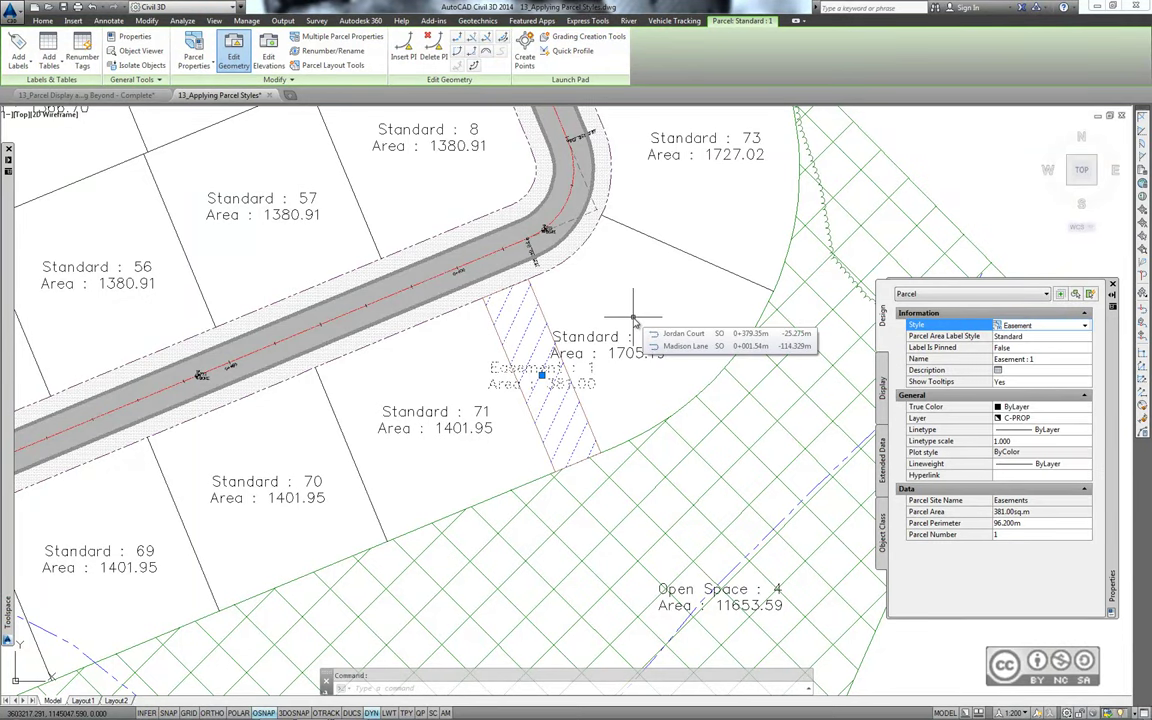
key("Escape")
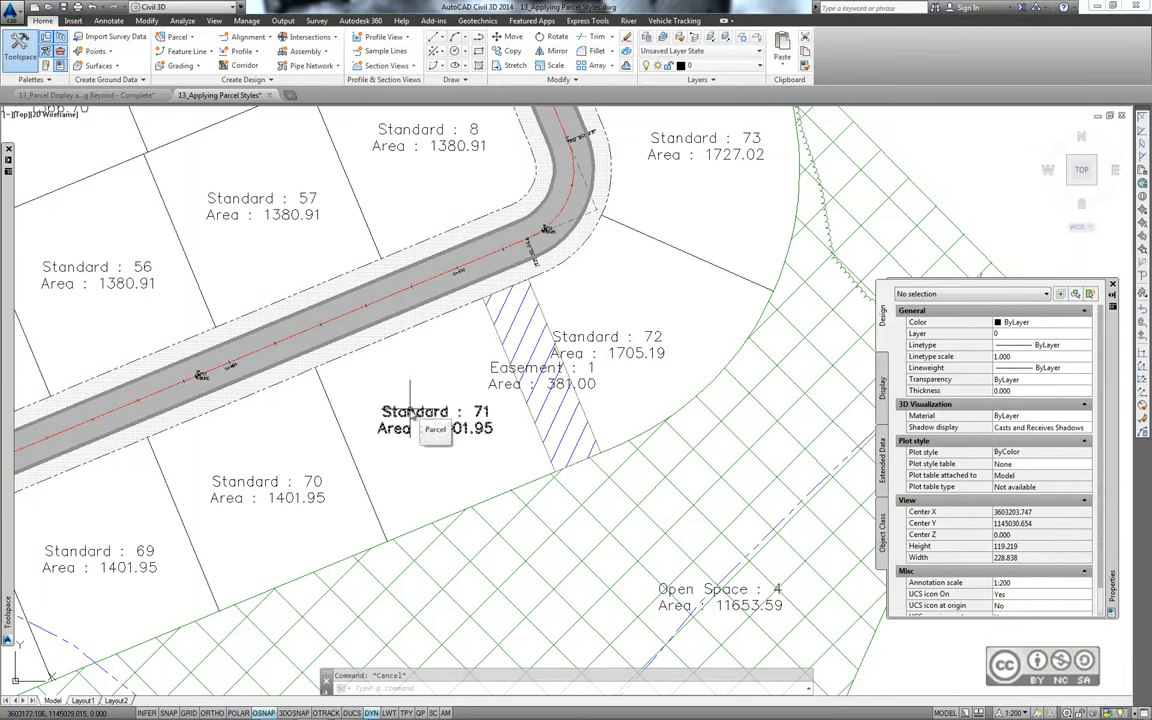
Step: Give parcel 71 the Lot style so it reads Lot : 71
left_click(410, 415)
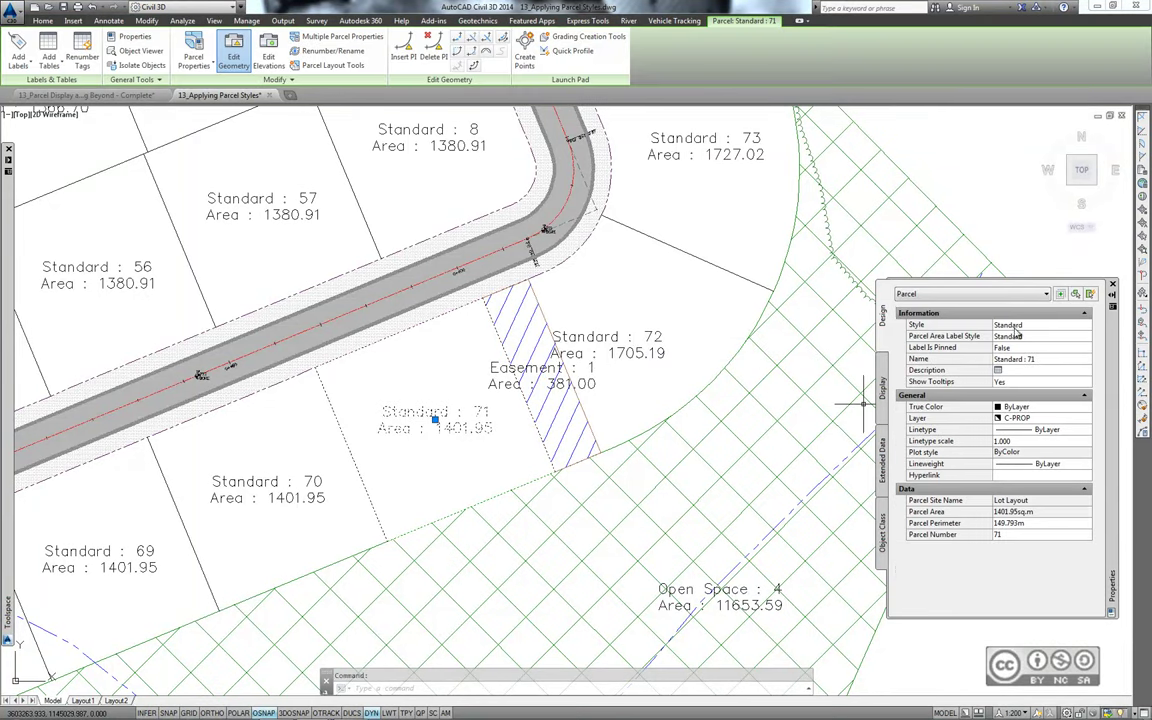
left_click(1010, 325)
left_click(1010, 325)
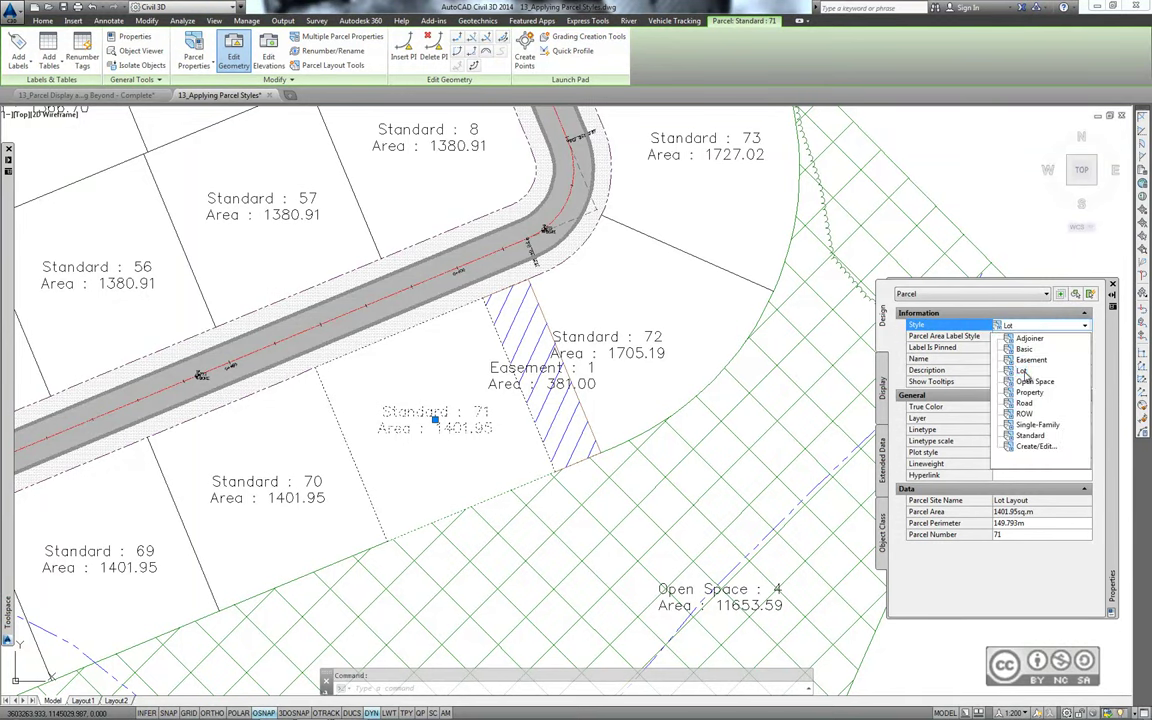
left_click(1021, 371)
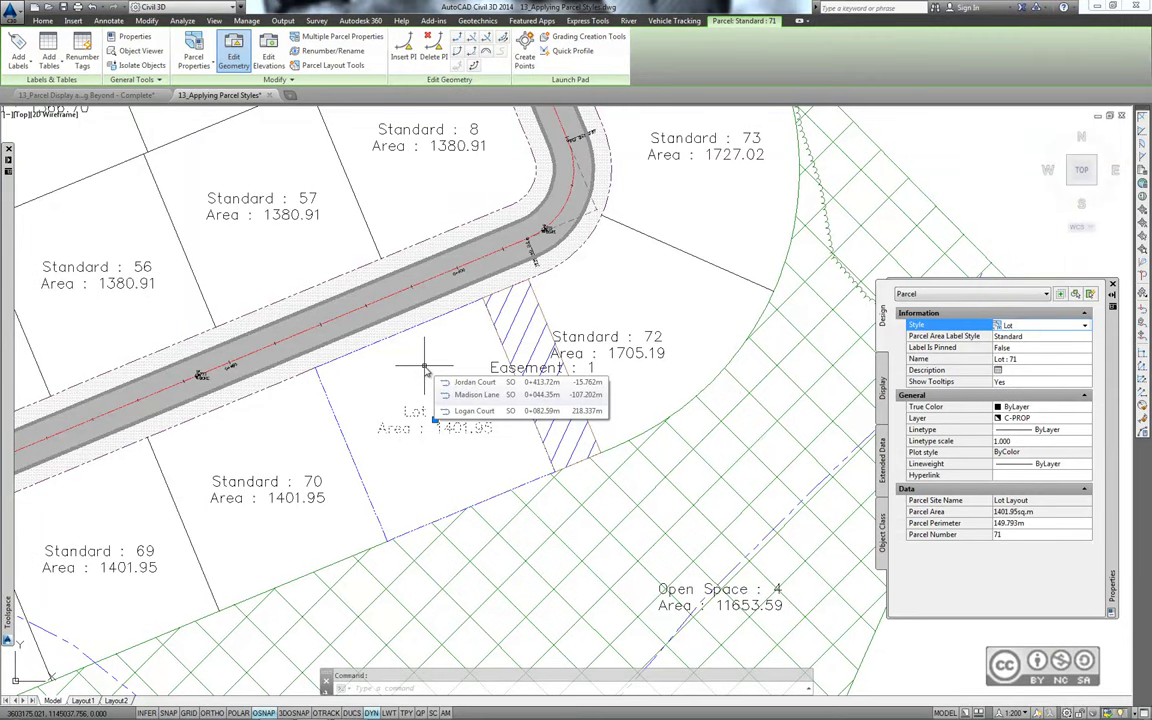
scroll(391, 378, "up", 2)
scroll(391, 378, "up", 2)
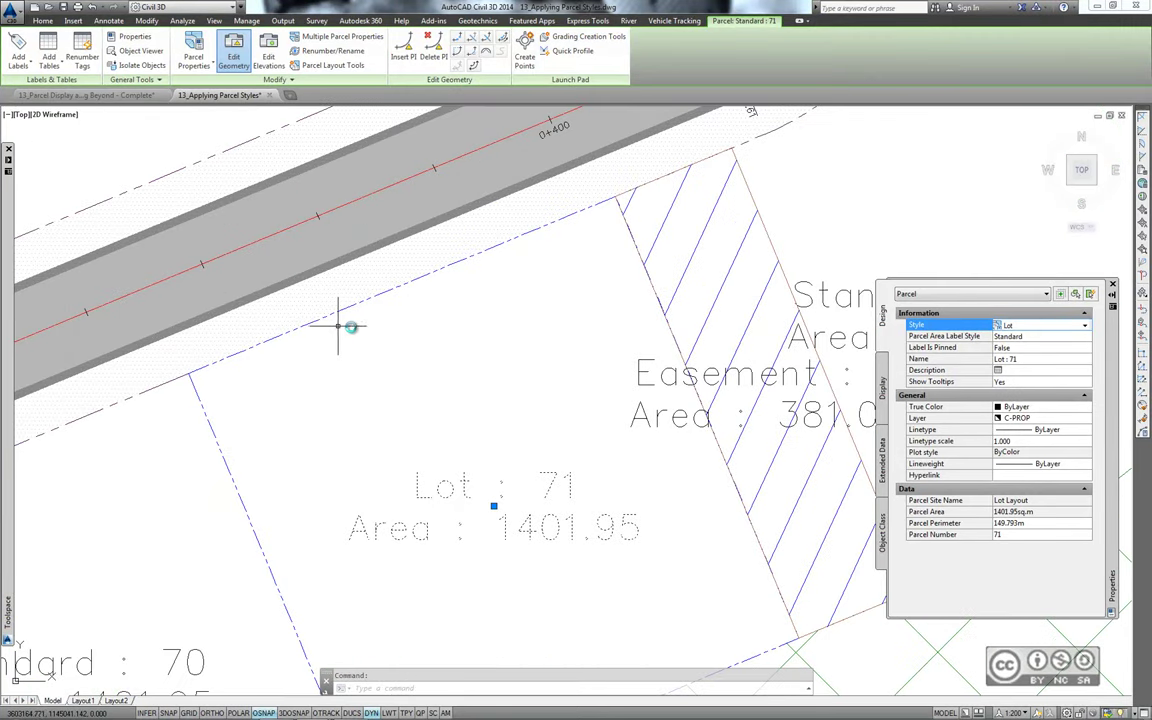
scroll(440, 345, "down", 3)
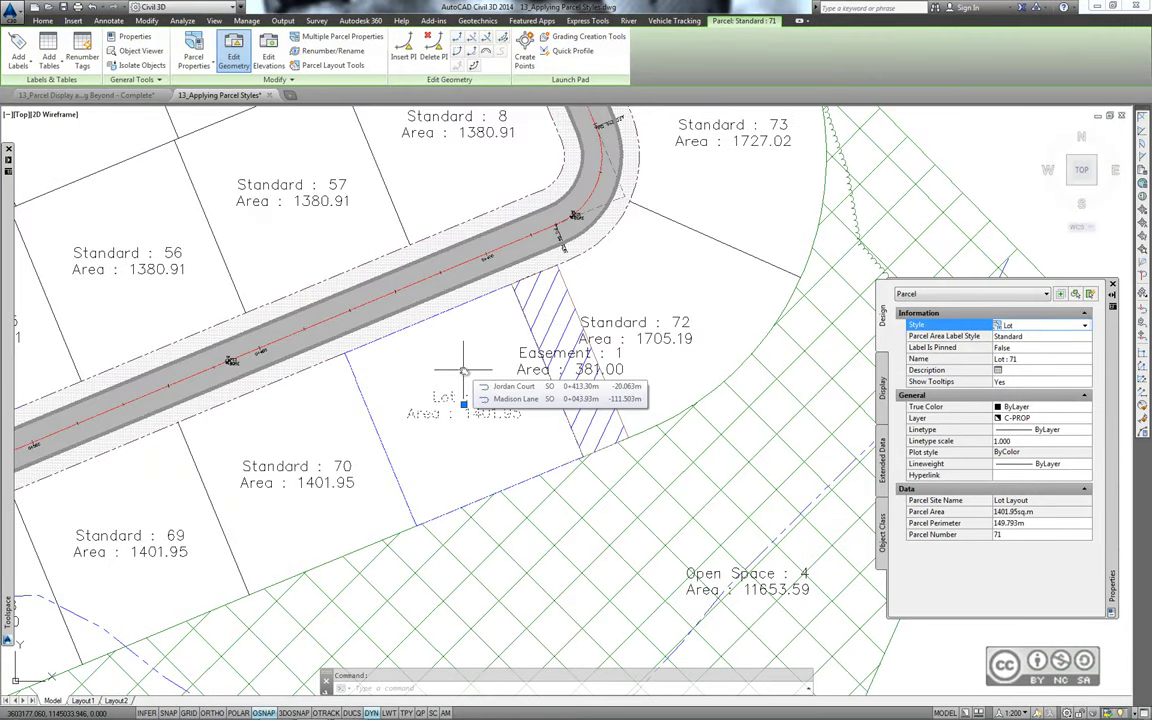
key("Escape")
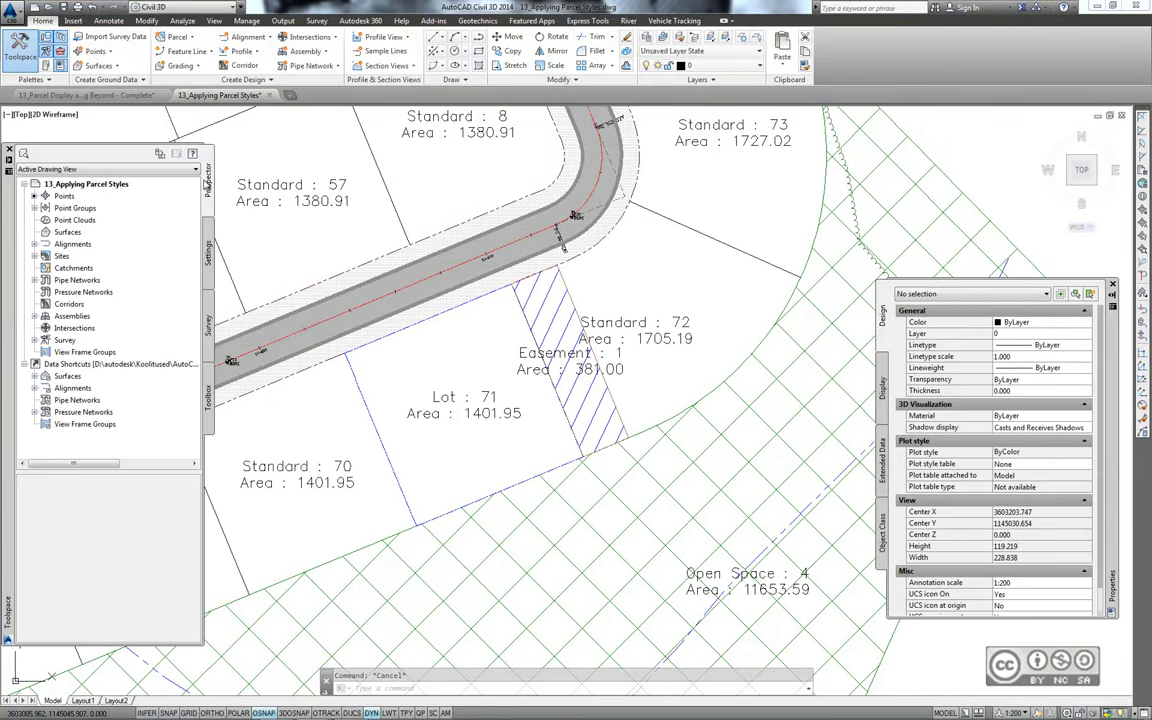
Step: Expand Sites > Lot Layout in Prospector and show the Parcels list view
left_click(34, 256)
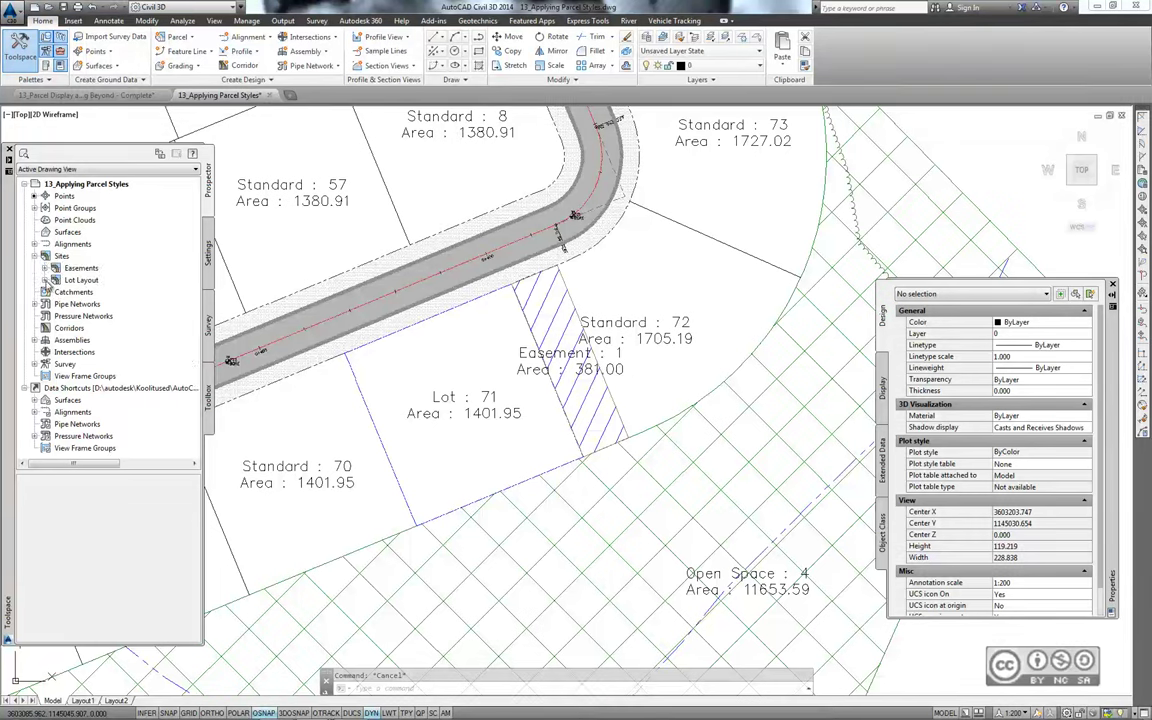
left_click(44, 280)
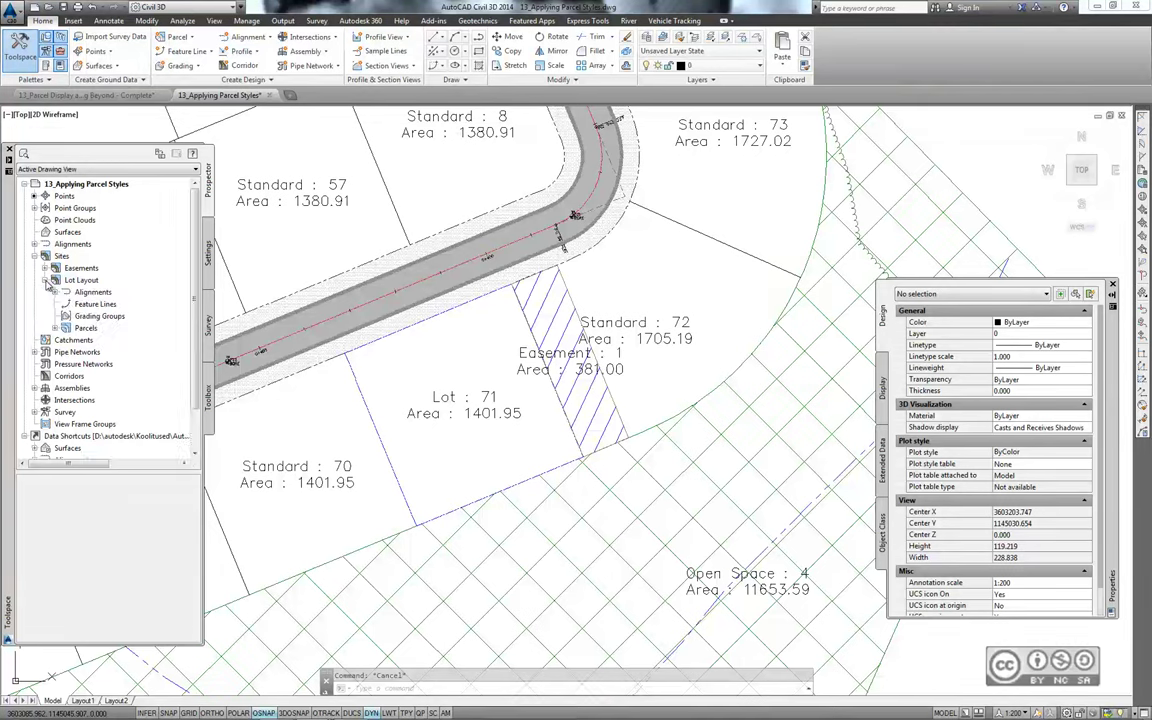
double_click(78, 300)
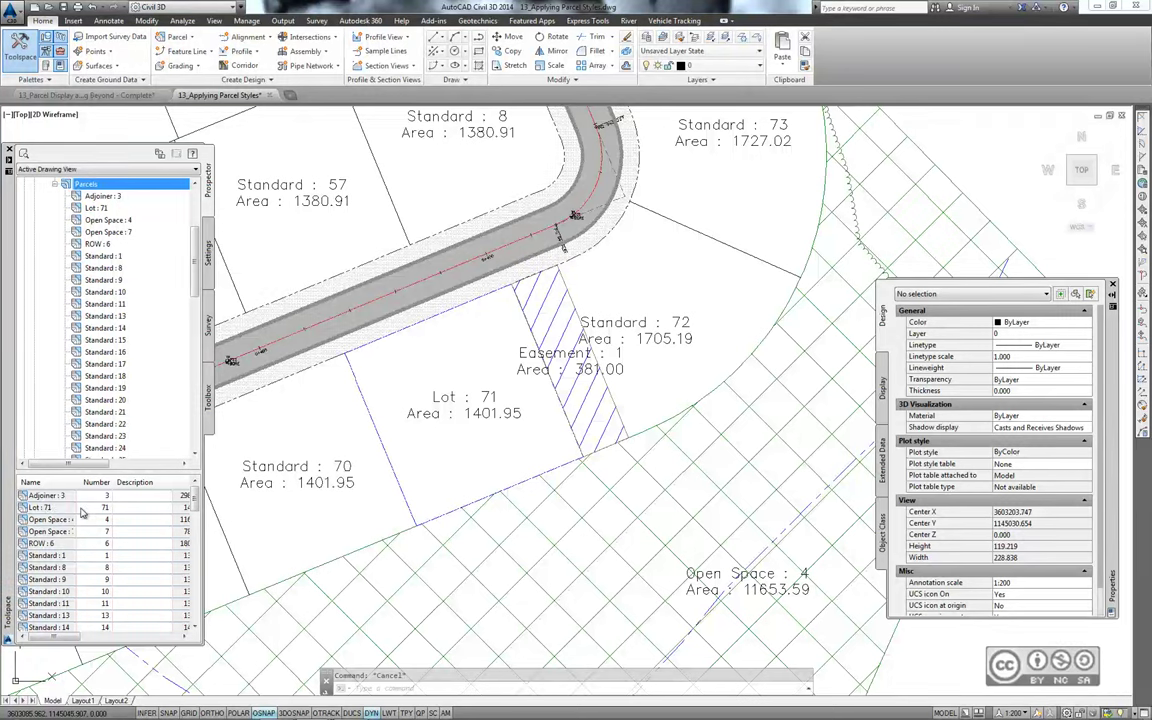
left_click_drag(72, 637, 140, 638)
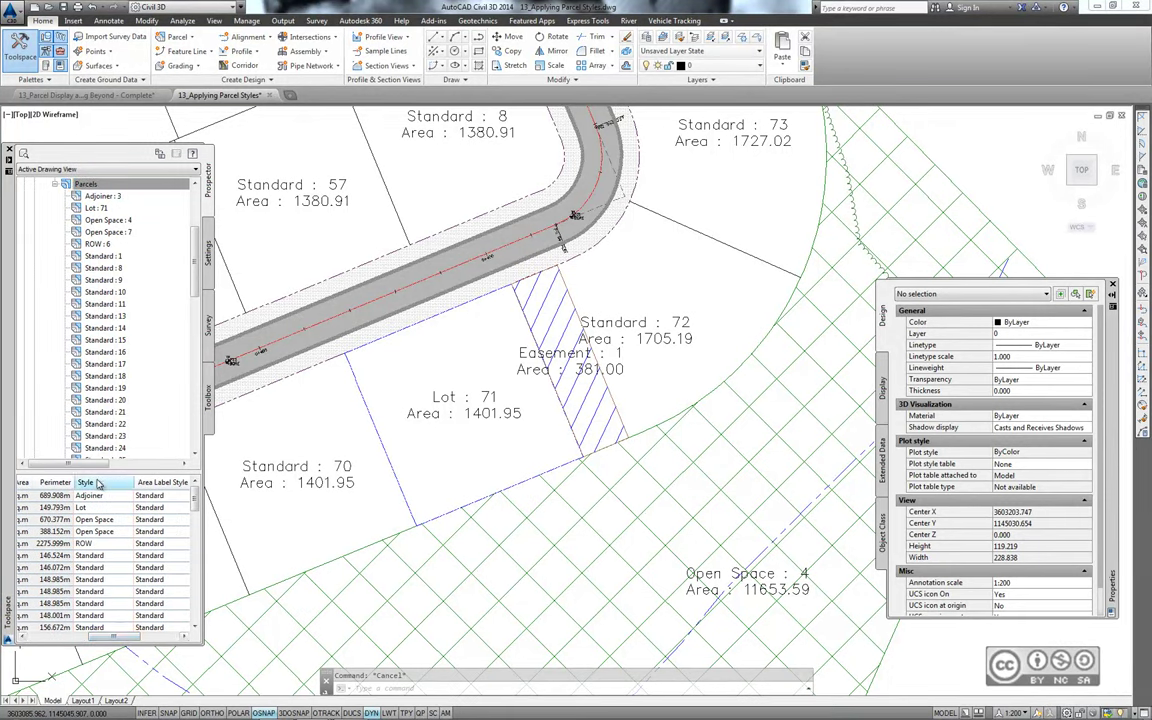
left_click_drag(122, 637, 110, 637)
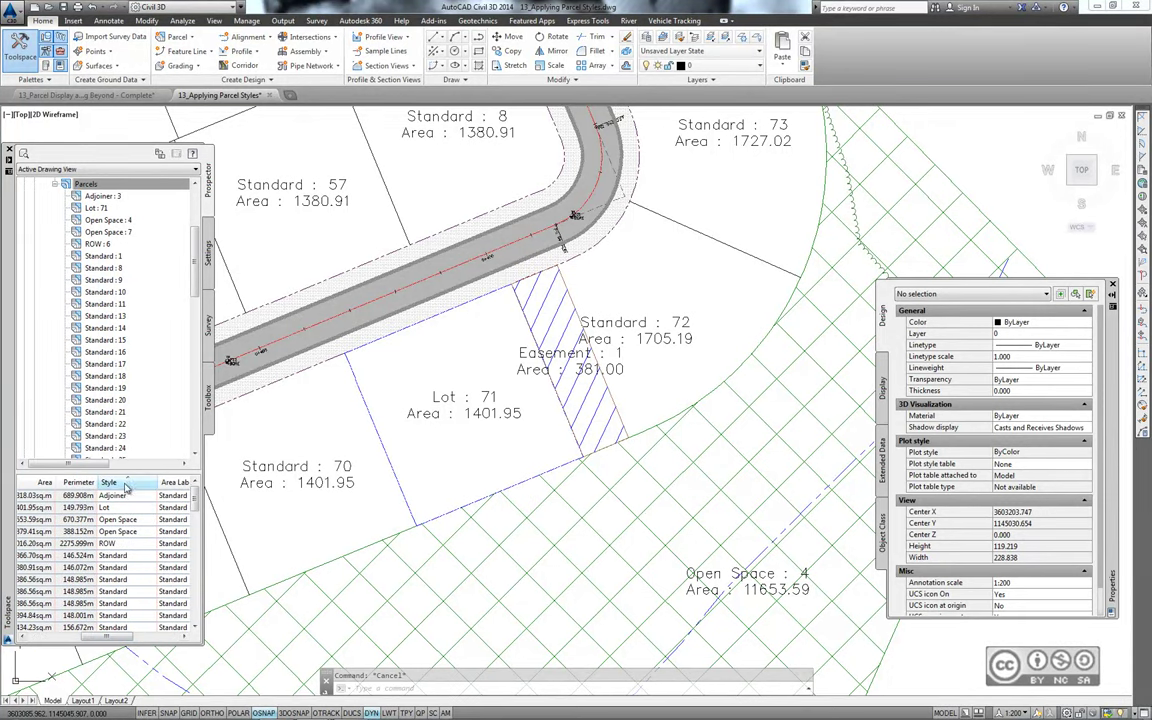
Step: Select all the Standard-style parcel rows in the parcel list
left_click(117, 556)
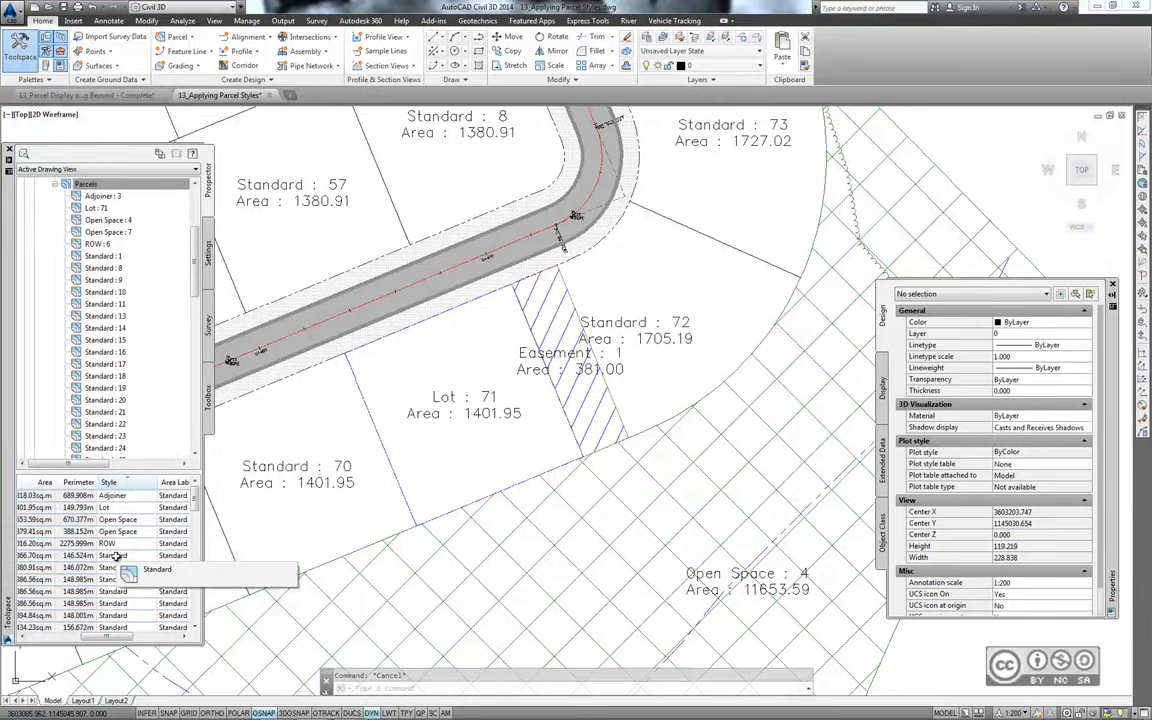
left_click(157, 569)
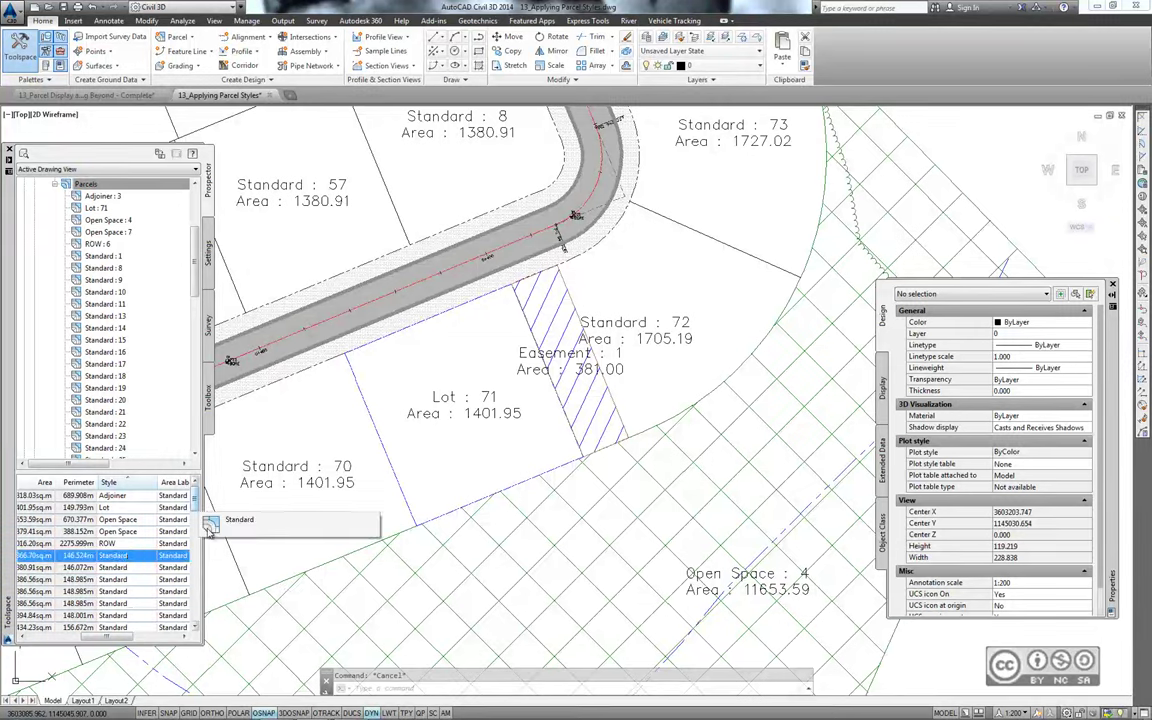
scroll(197, 509, "down", 1)
scroll(197, 509, "down", 5)
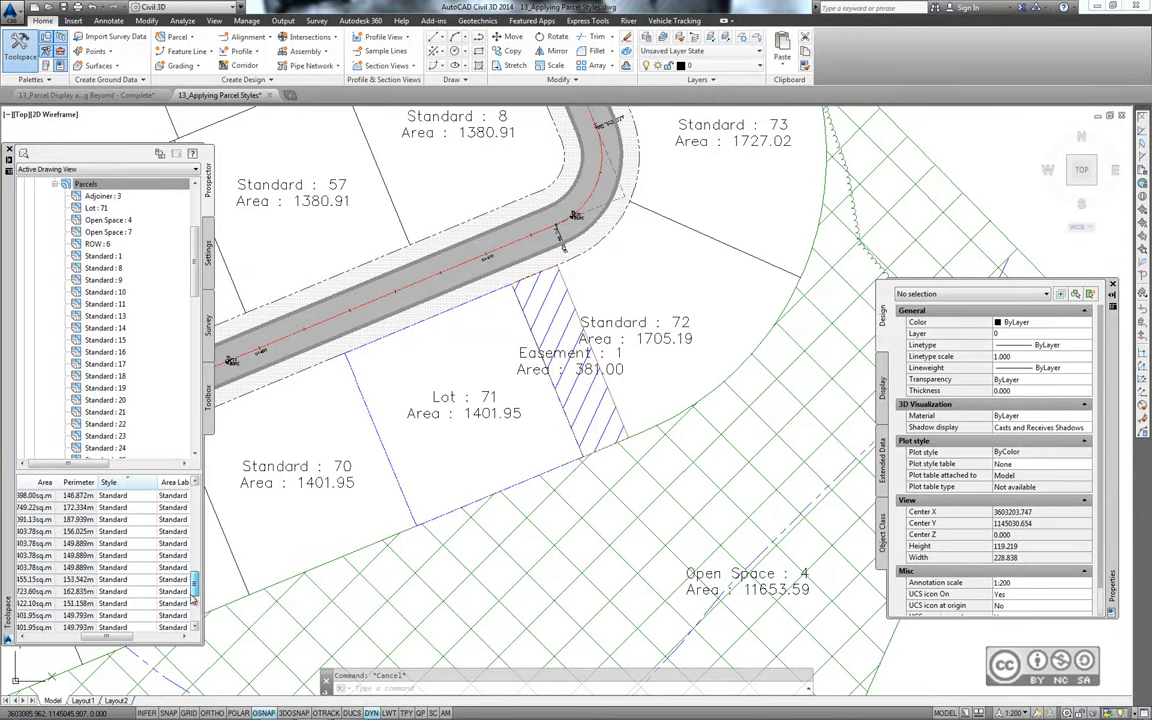
left_click(123, 511, "shift")
left_click(120, 504)
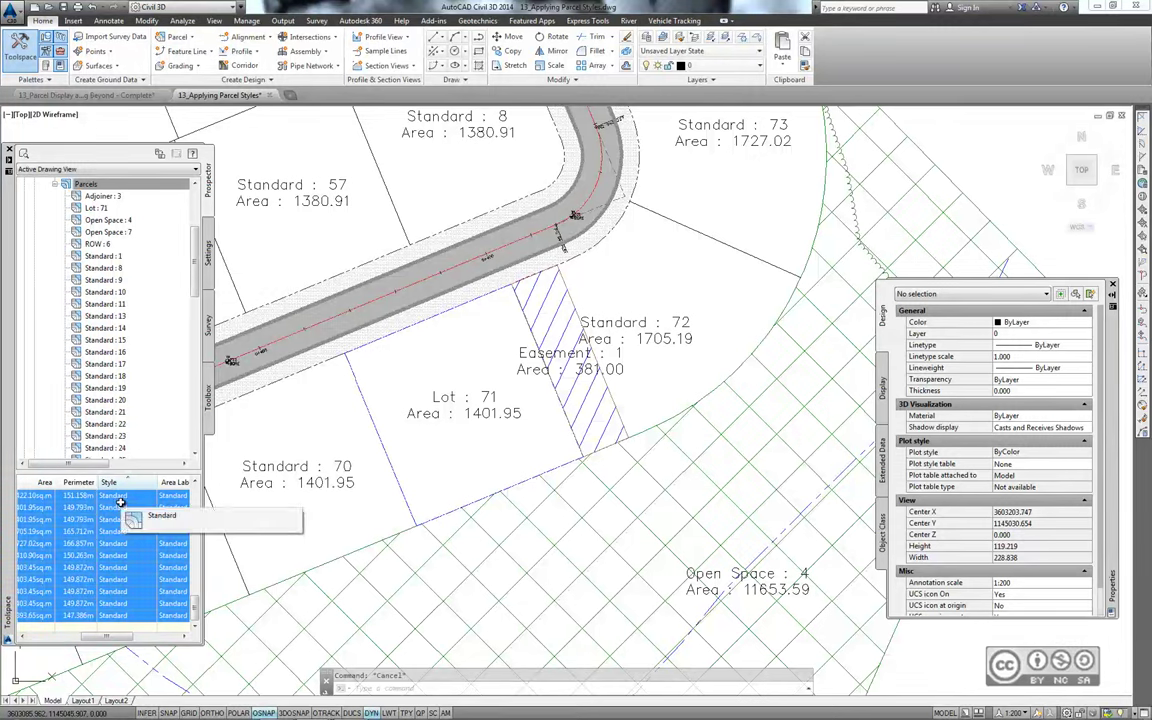
left_click(162, 515)
scroll(130, 500, "up", 3)
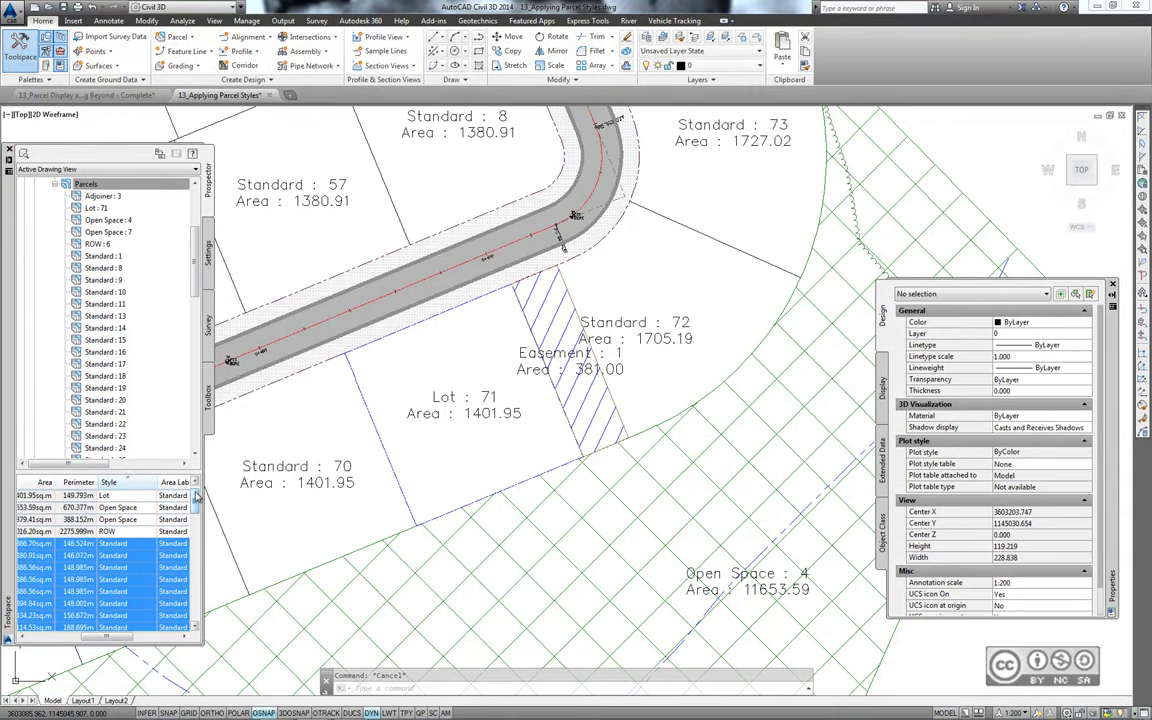
scroll(130, 500, "up", 3)
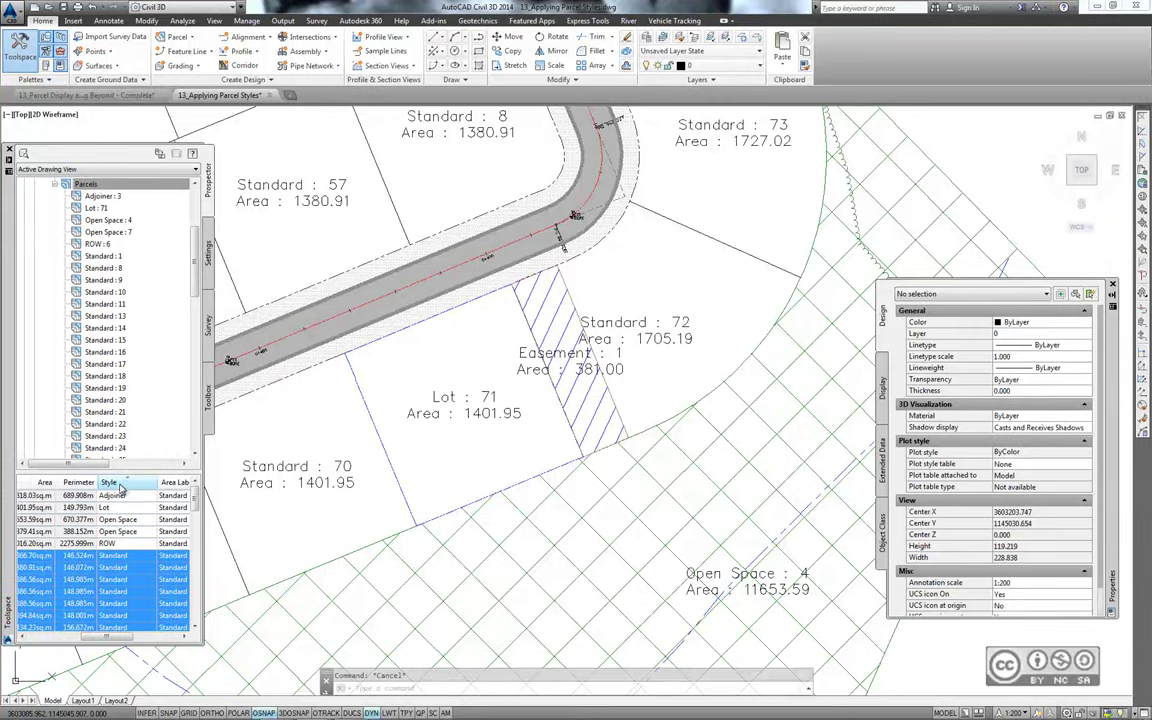
Step: Change the selected Standard parcels' style to Lot
right_click(120, 486)
left_click(142, 447)
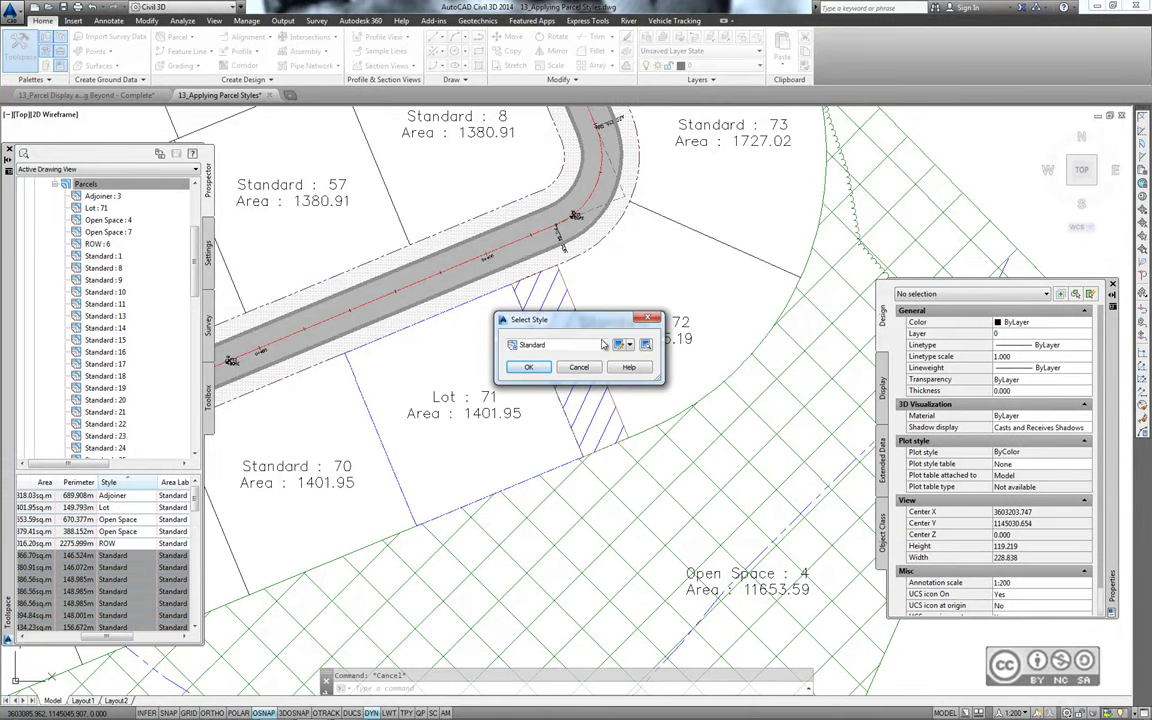
left_click(545, 344)
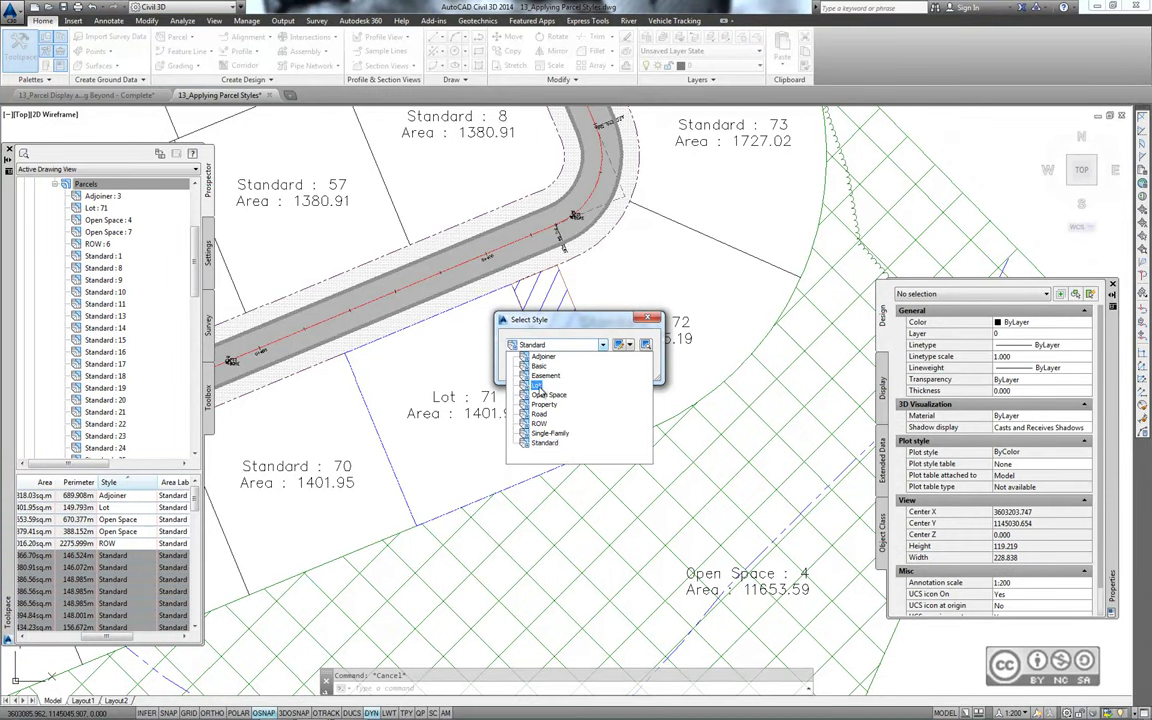
left_click(537, 386)
left_click(524, 370)
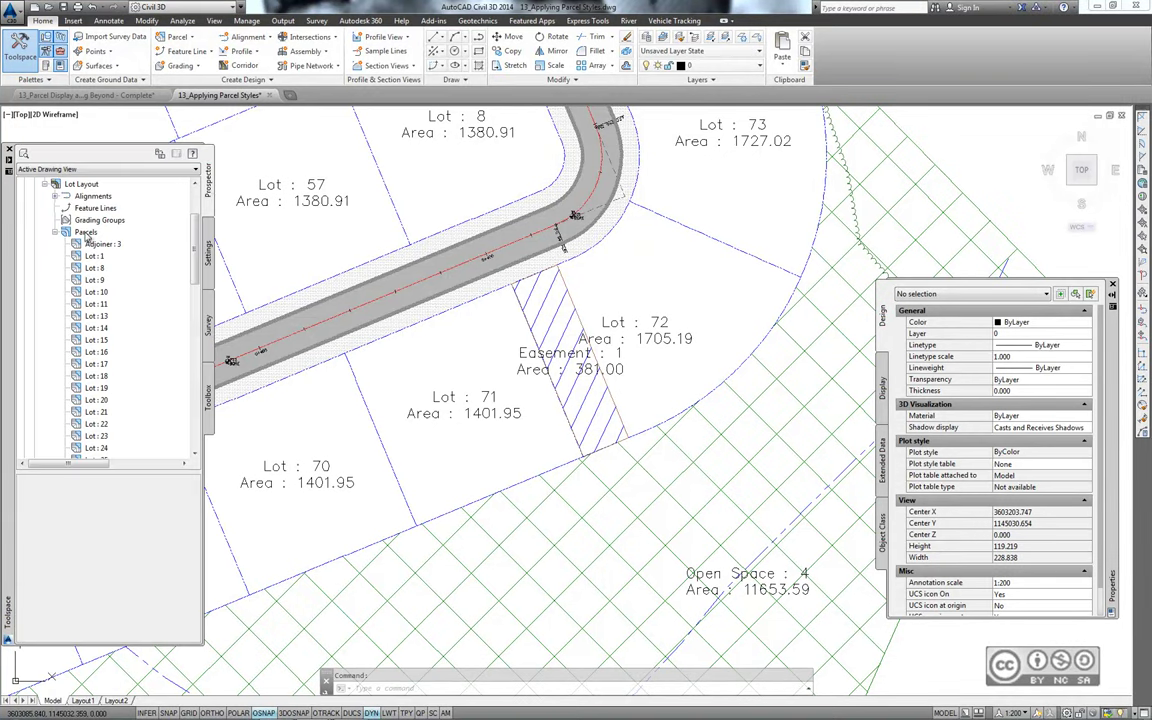
Step: Review the site's parcel style display order, cancel without changes, and open the file browser
left_click(86, 232)
right_click(88, 234)
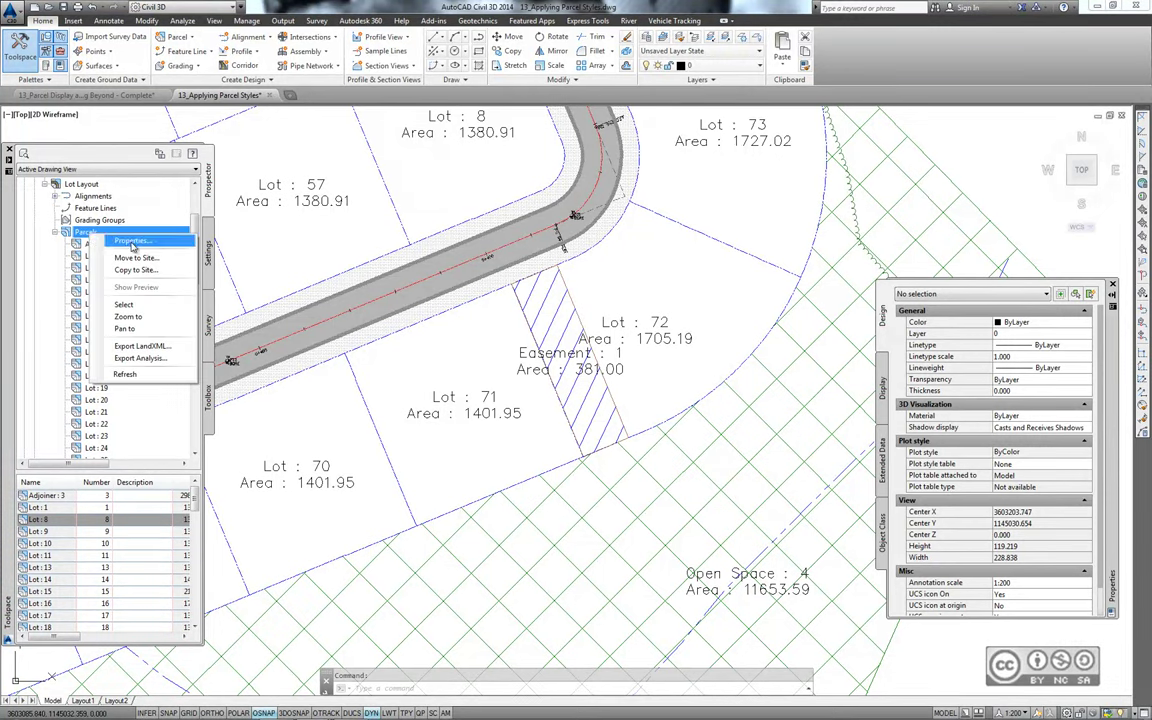
left_click(131, 240)
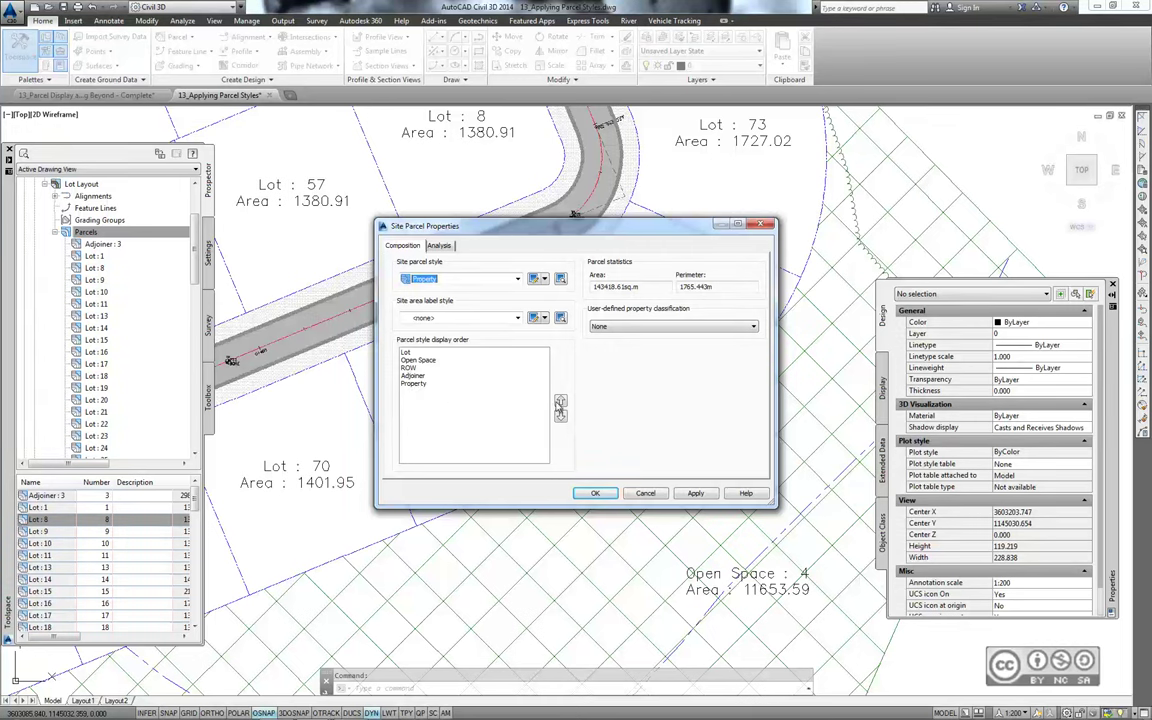
left_click(410, 360)
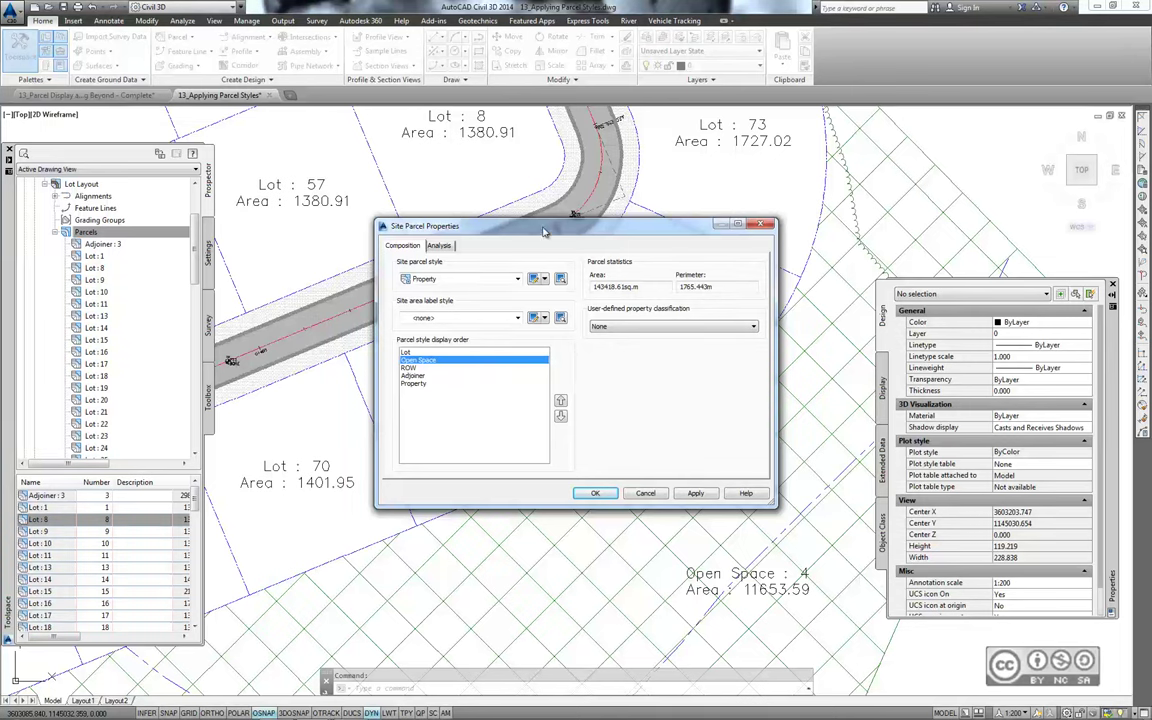
left_click_drag(490, 226, 490, 356)
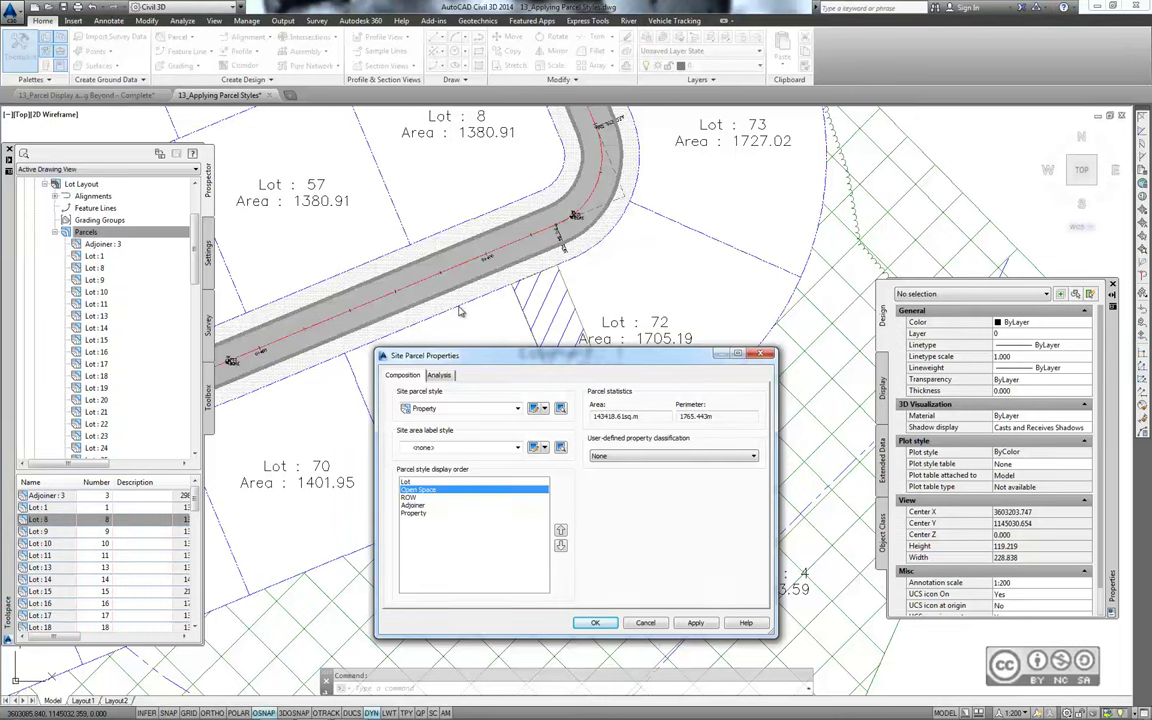
left_click_drag(460, 355, 535, 349)
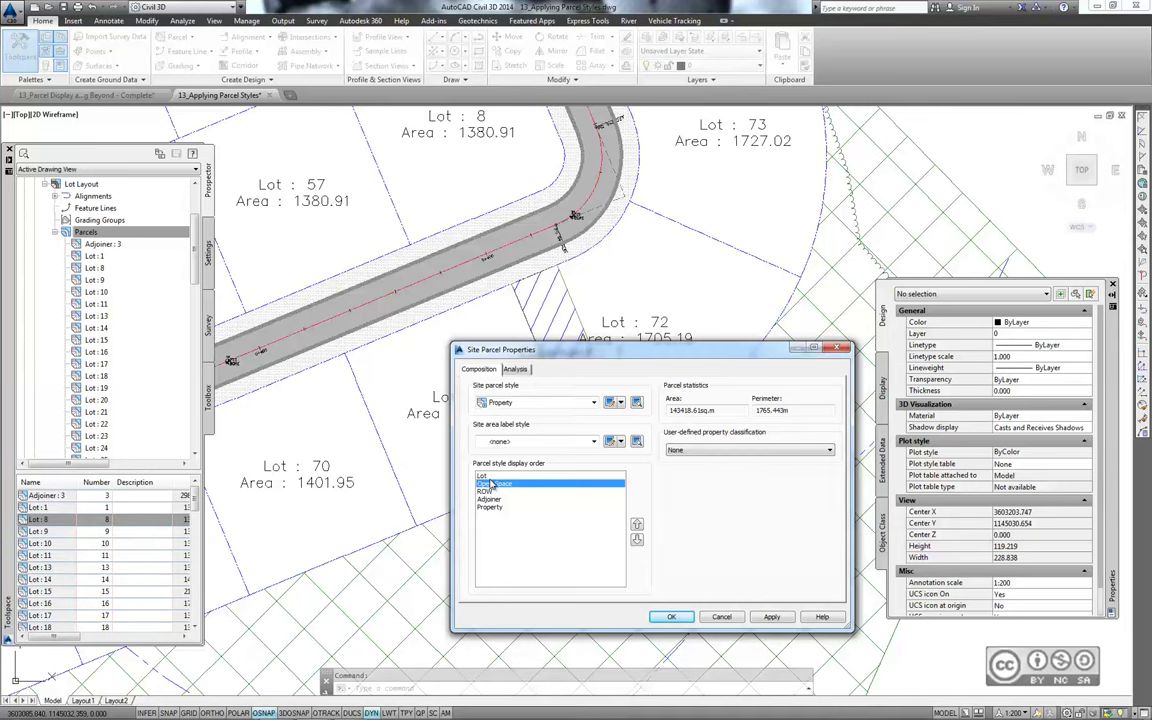
left_click(722, 617)
left_click(48, 8)
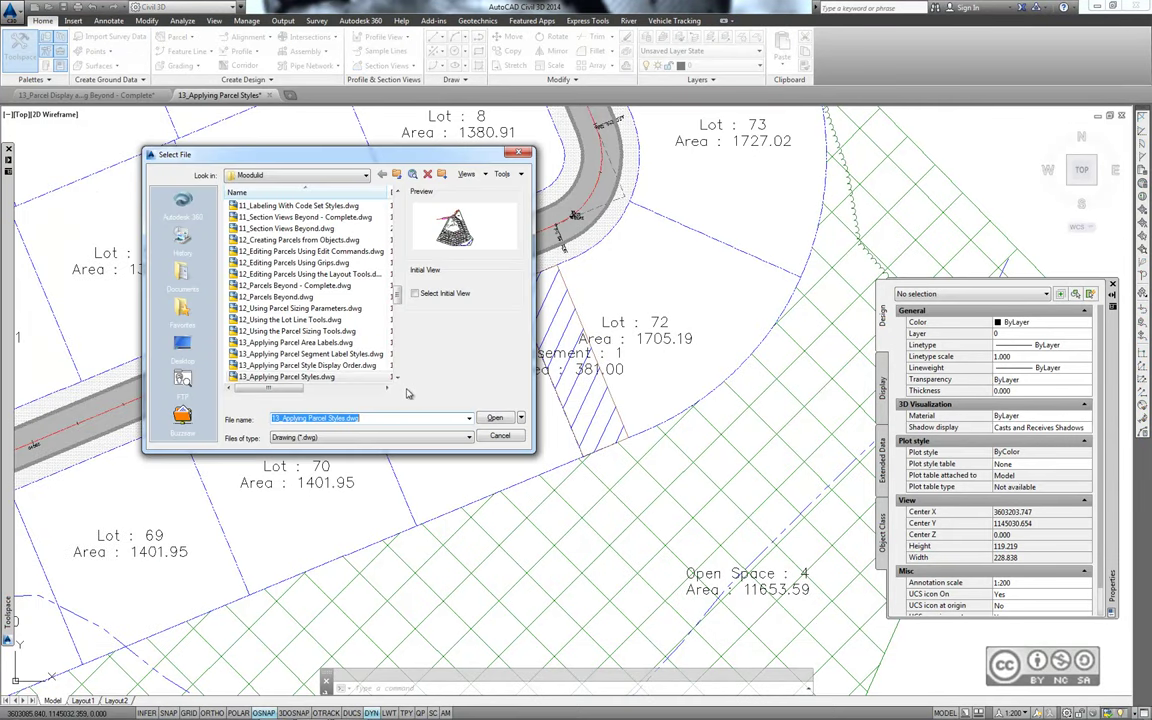
Step: Open 13_Applying Parcel Style Display Order.dwg from the Select File dialog
left_click(358, 366)
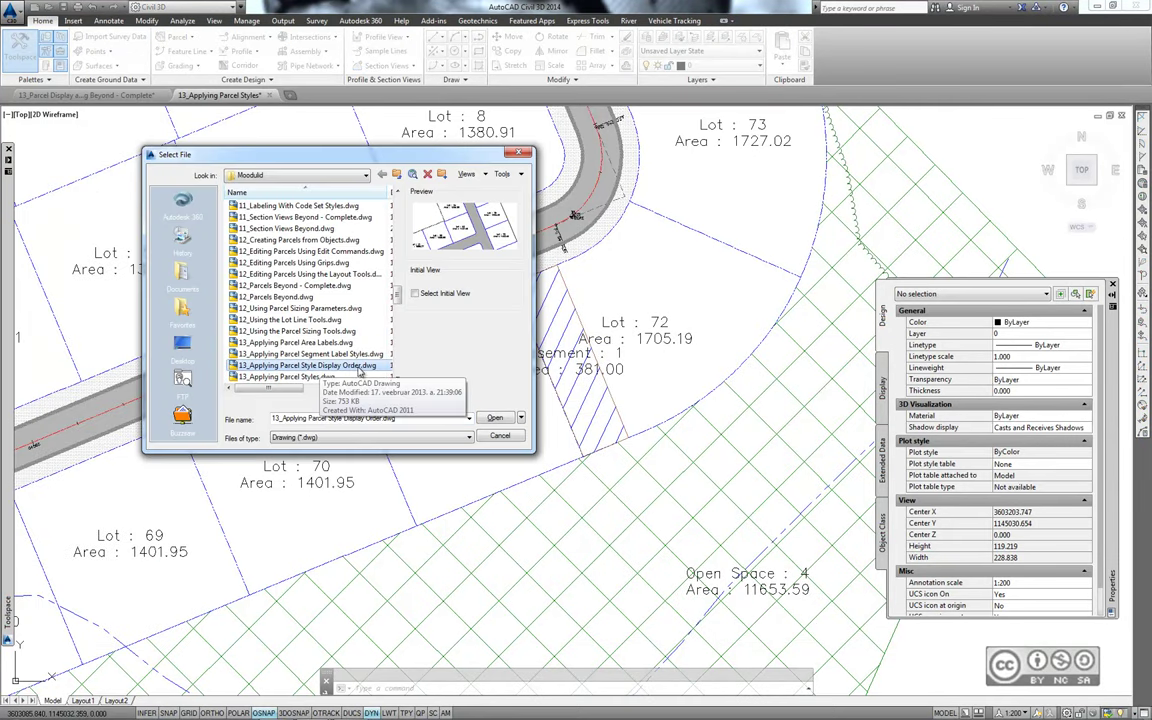
left_click(494, 417)
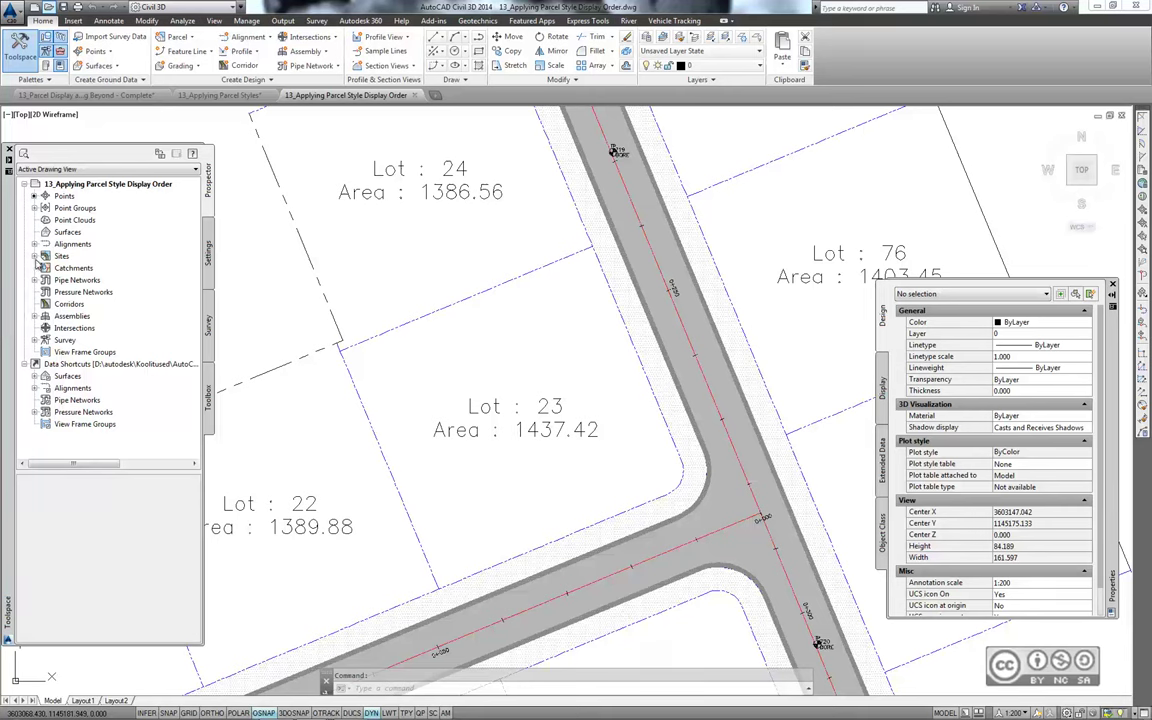
Step: Move ROW to the top of the Lot Layout parcel display order
left_click(34, 256)
left_click(44, 280)
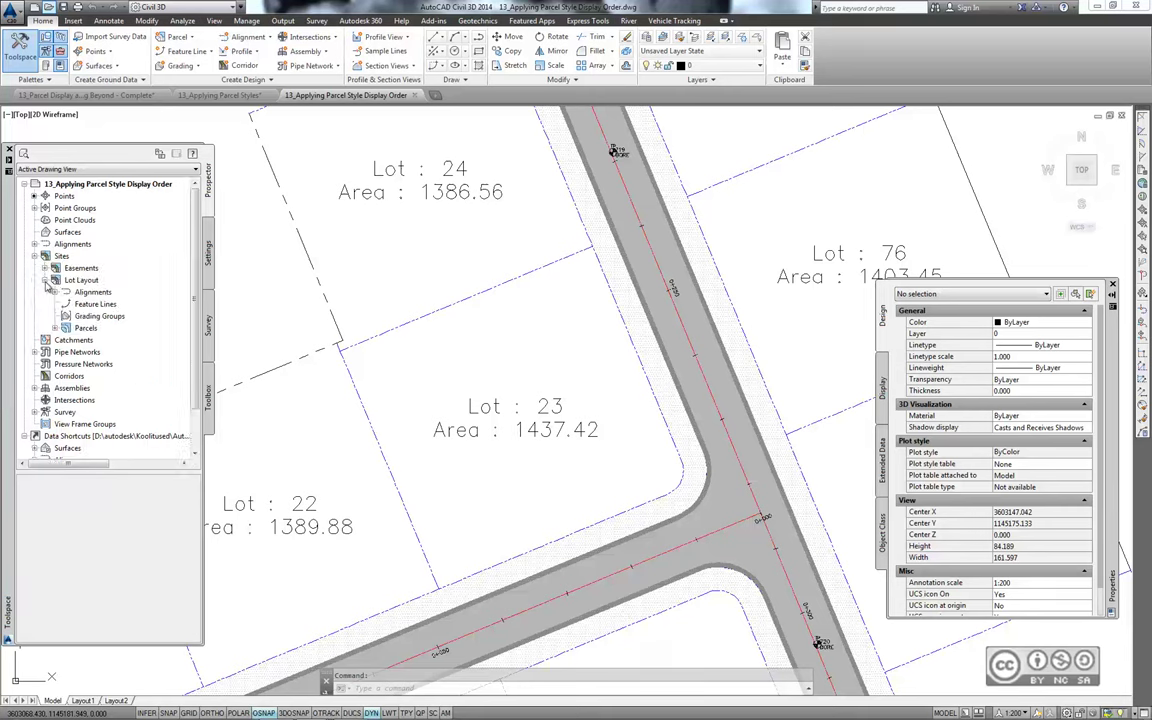
right_click(88, 331)
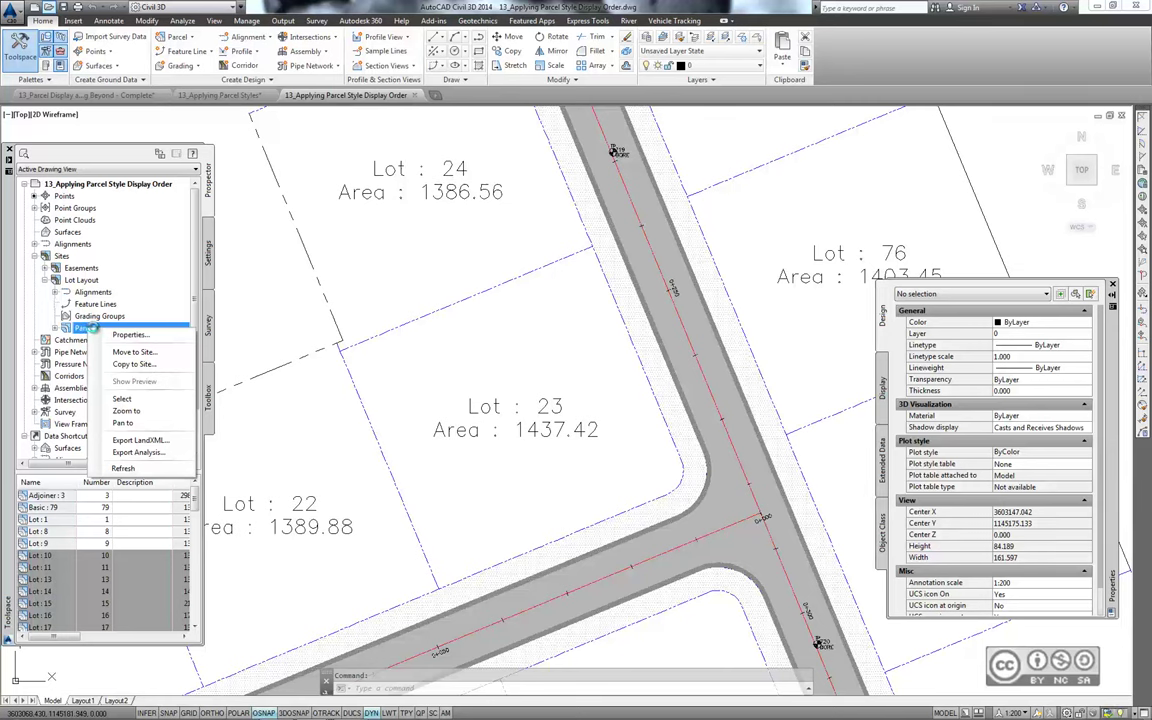
left_click(137, 336)
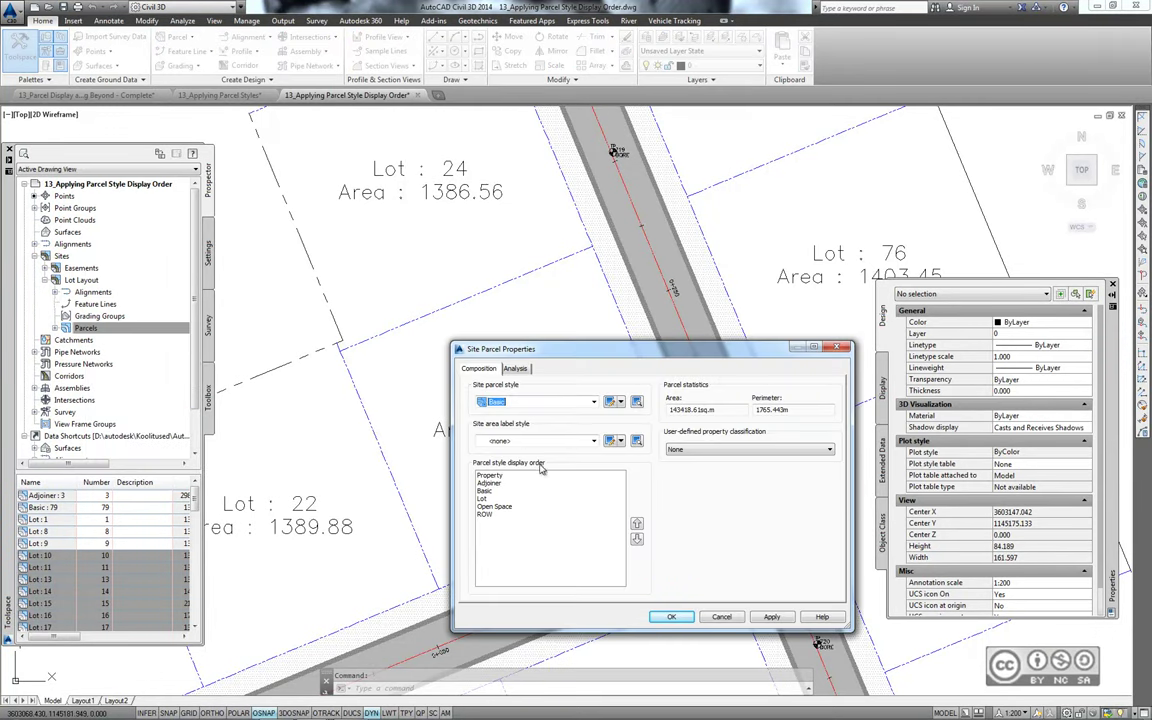
left_click(488, 516)
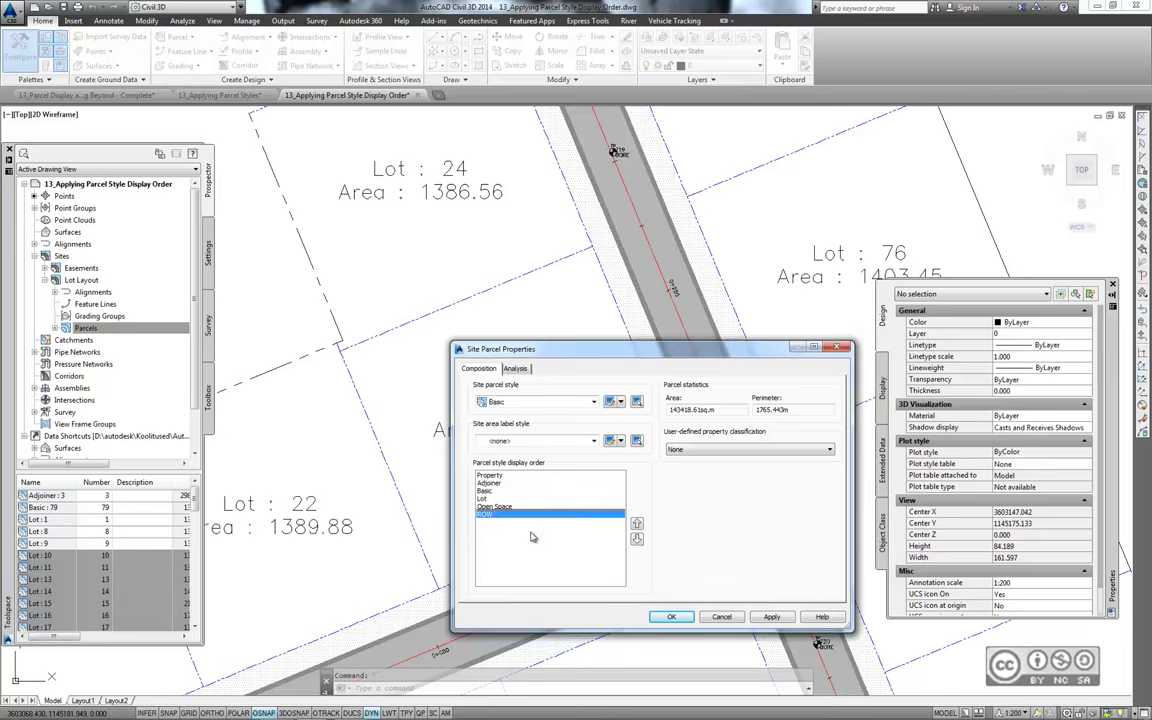
left_click(636, 525)
left_click(636, 525)
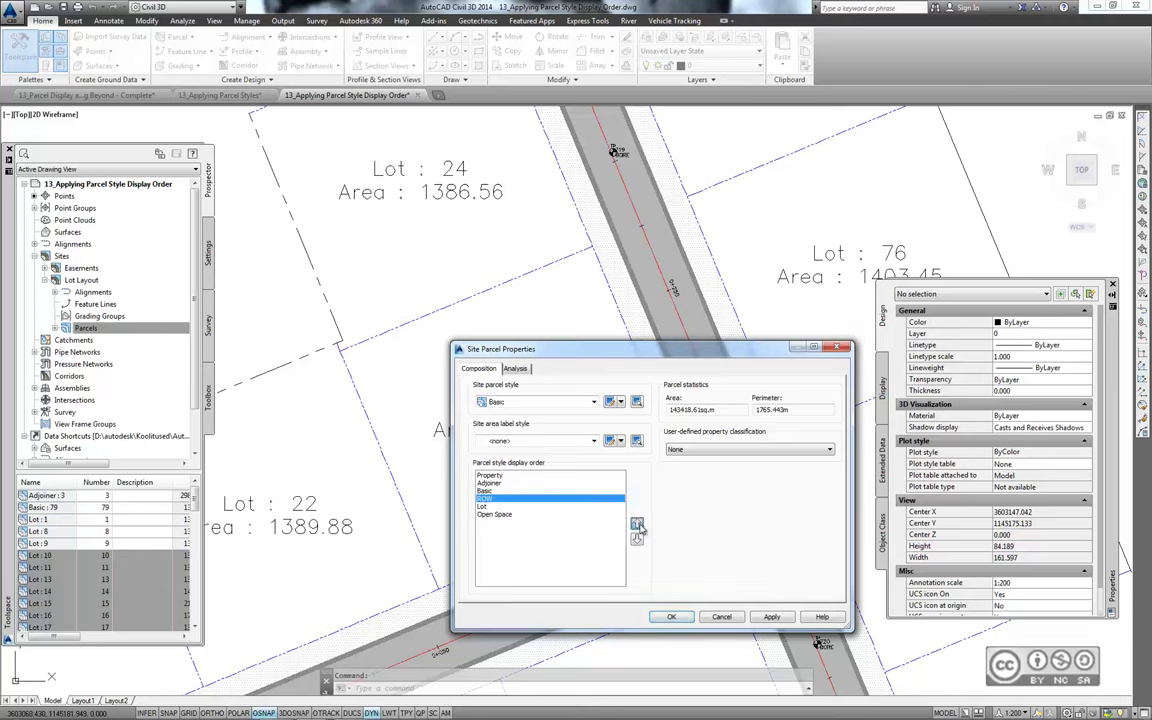
left_click(636, 525)
left_click(636, 525)
left_click(636, 525)
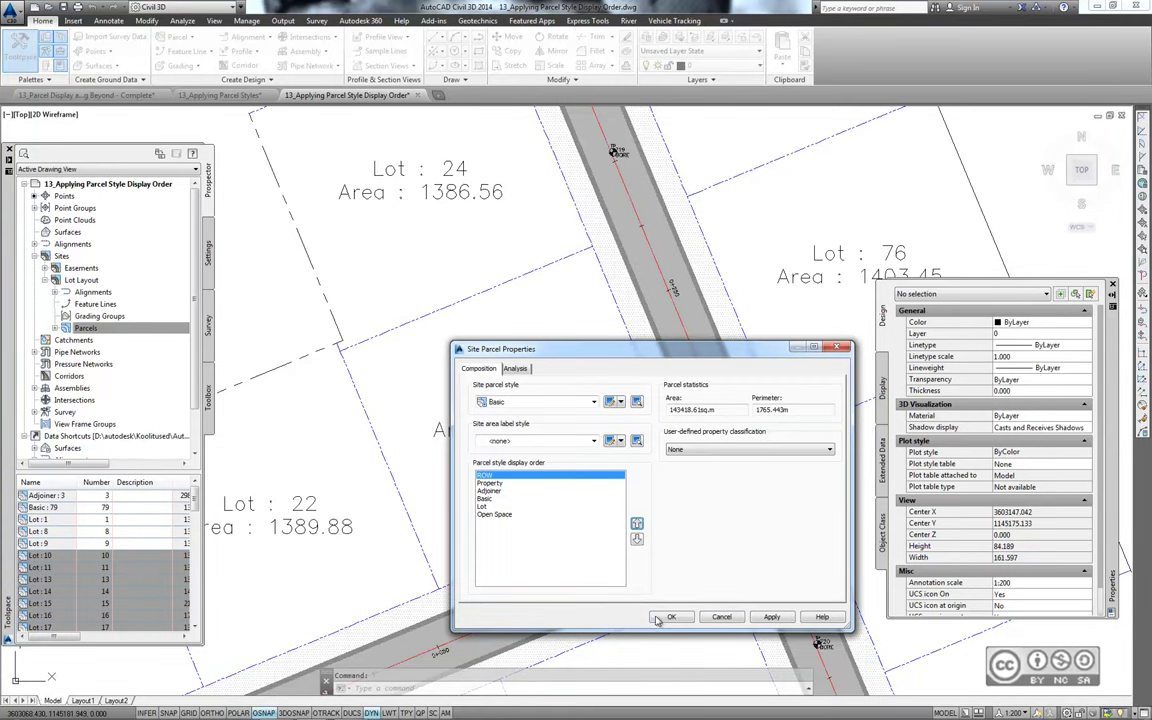
key("Return")
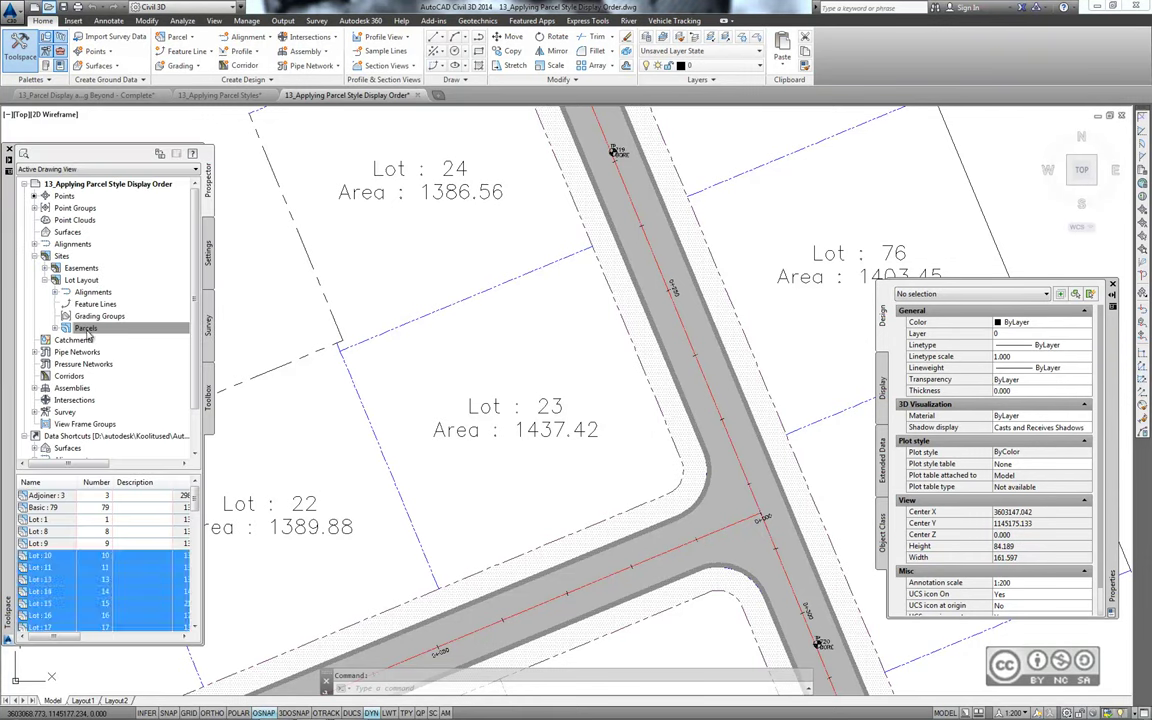
Step: Reposition Property and Open Space to give ROW, Adjoiner, Open Space, Lot, Property, Basic
right_click(88, 336)
left_click(120, 306)
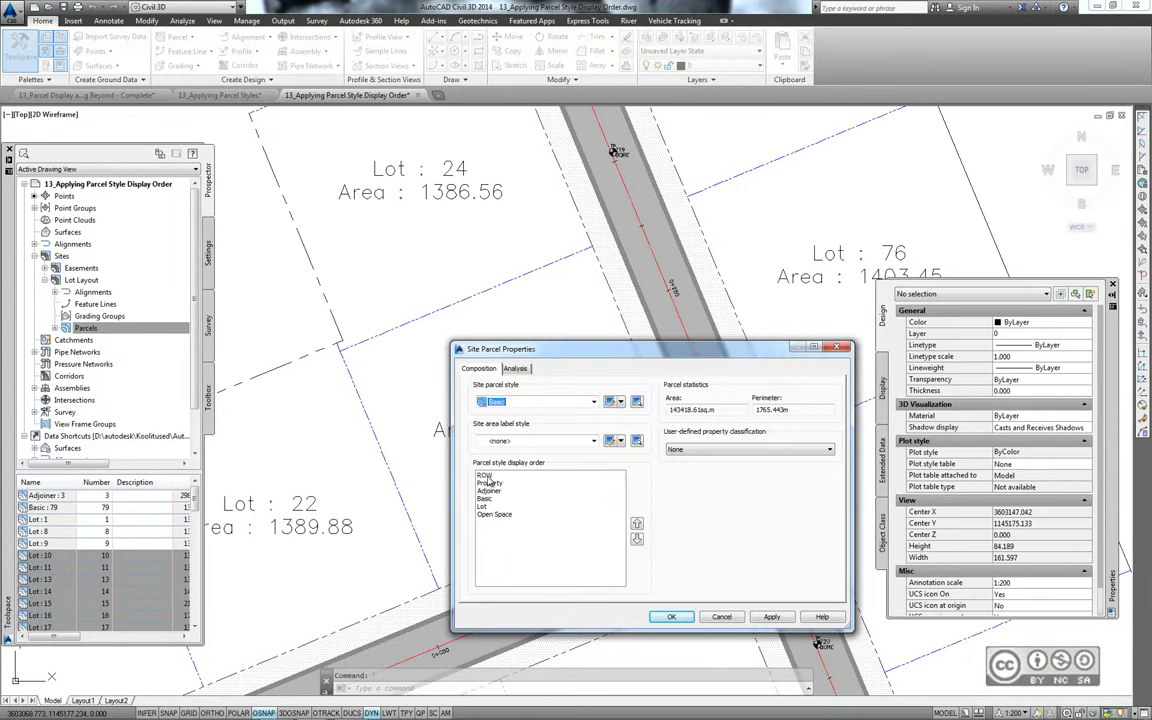
left_click_drag(489, 481, 489, 490)
left_click(621, 533)
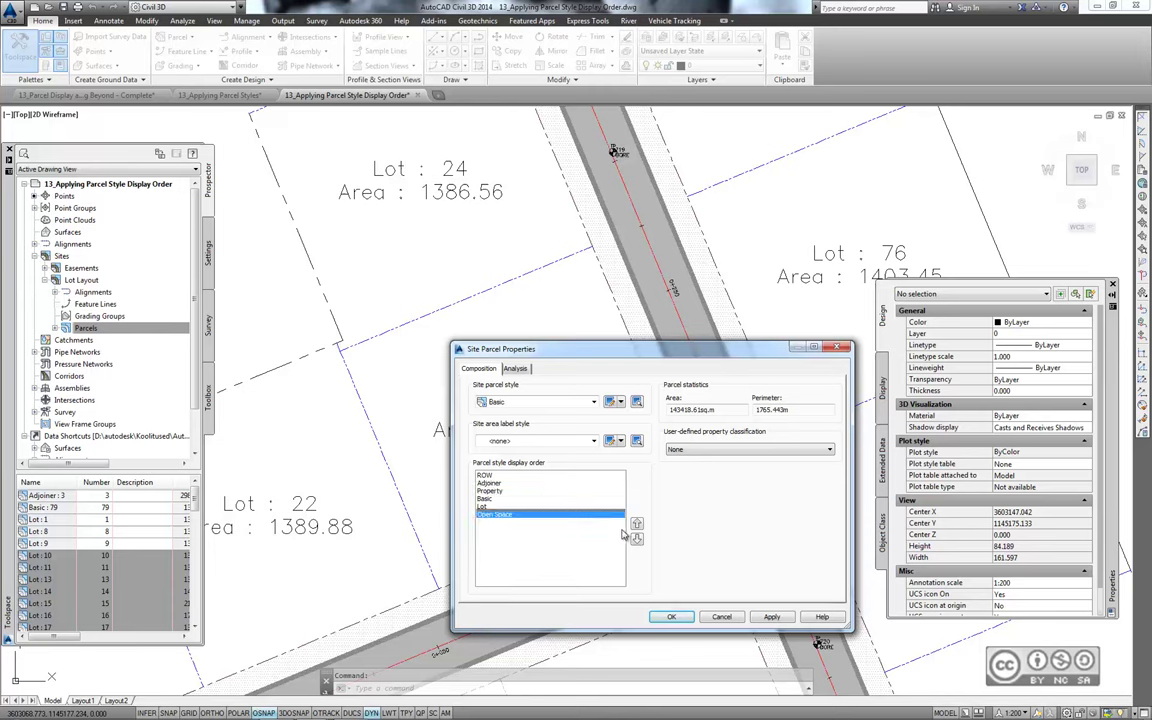
left_click(636, 524)
left_click(636, 524)
left_click(636, 524)
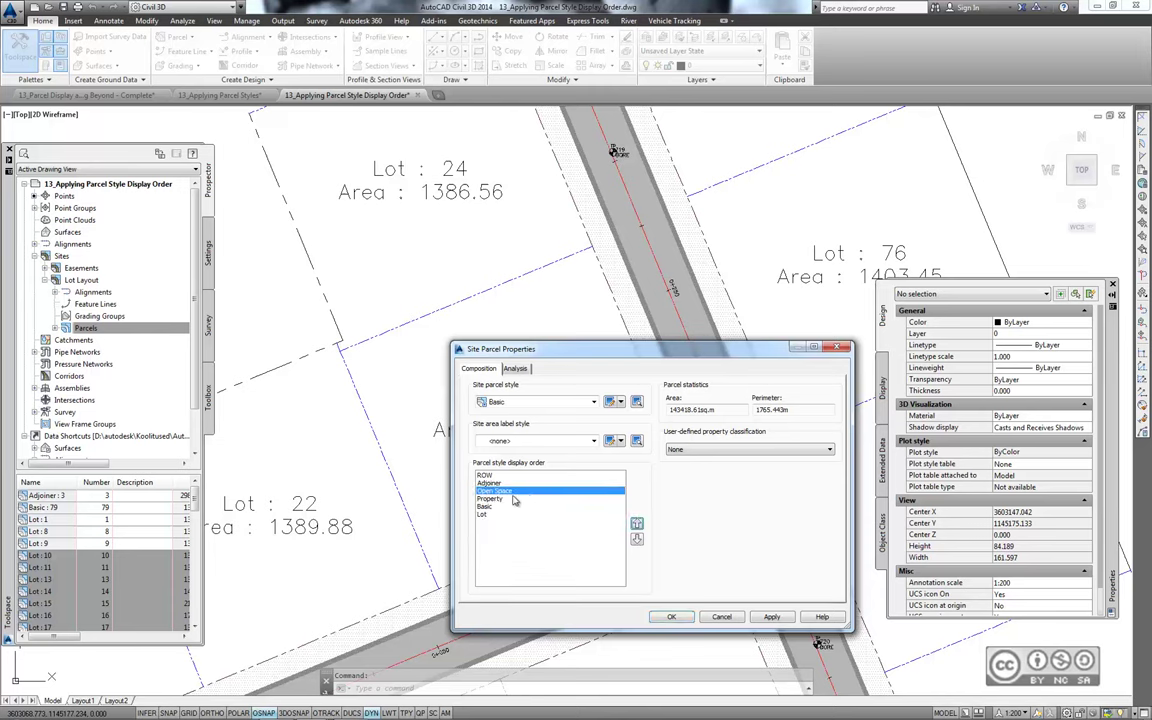
left_click(636, 524)
left_click(636, 524)
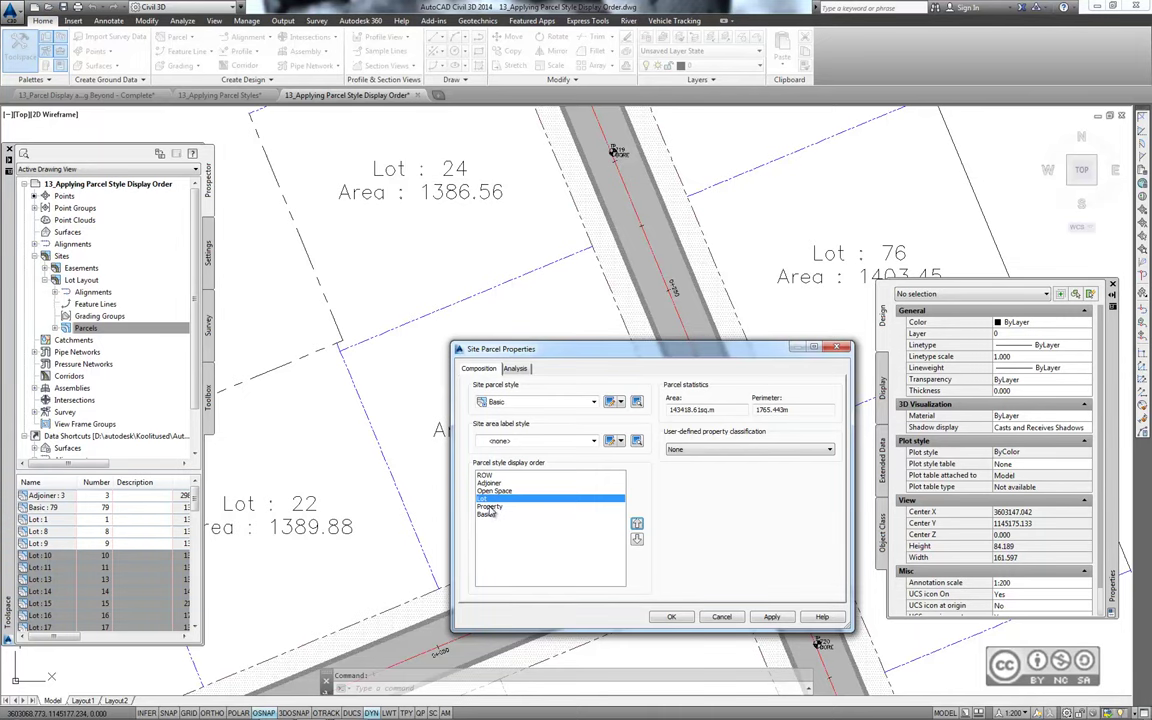
left_click(673, 617)
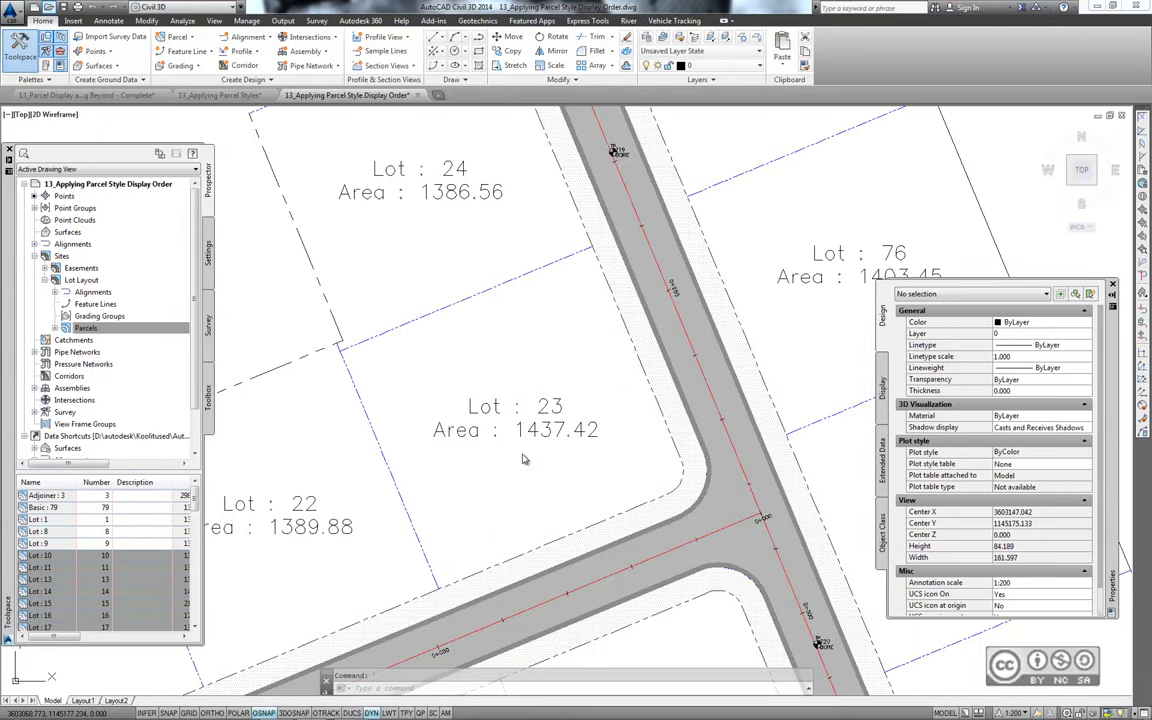
scroll(522, 459, "down", 2)
scroll(600, 370, "down", 1)
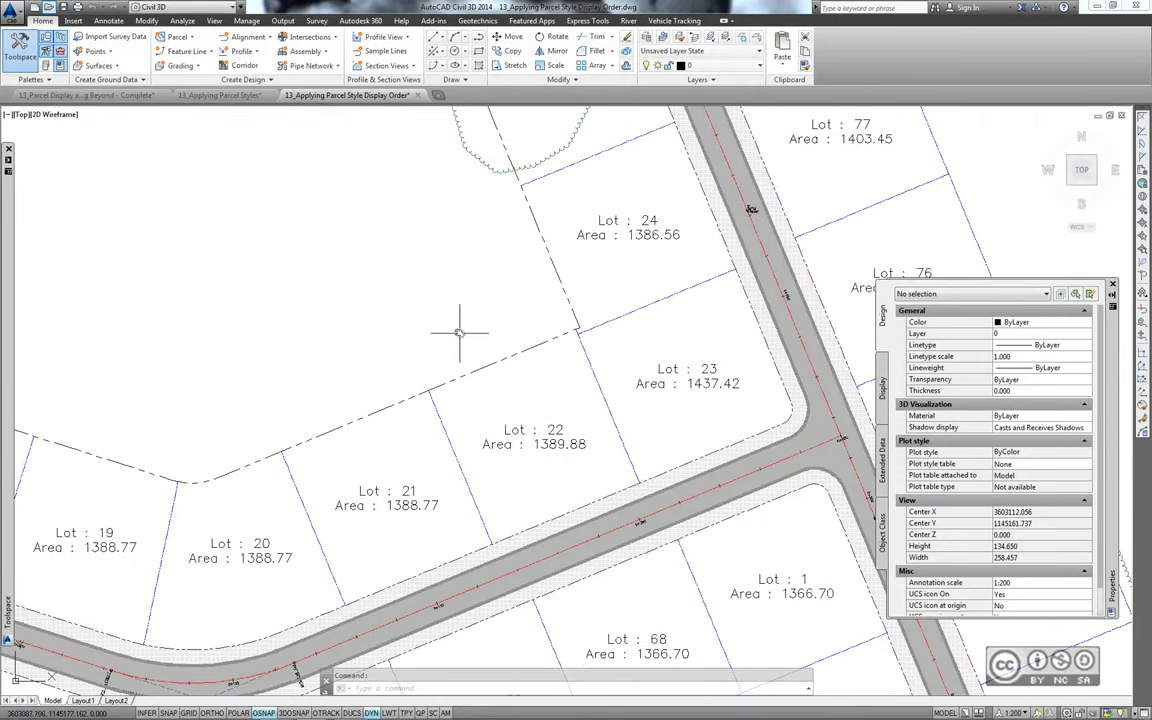
middle_click_drag(459, 333, 489, 377)
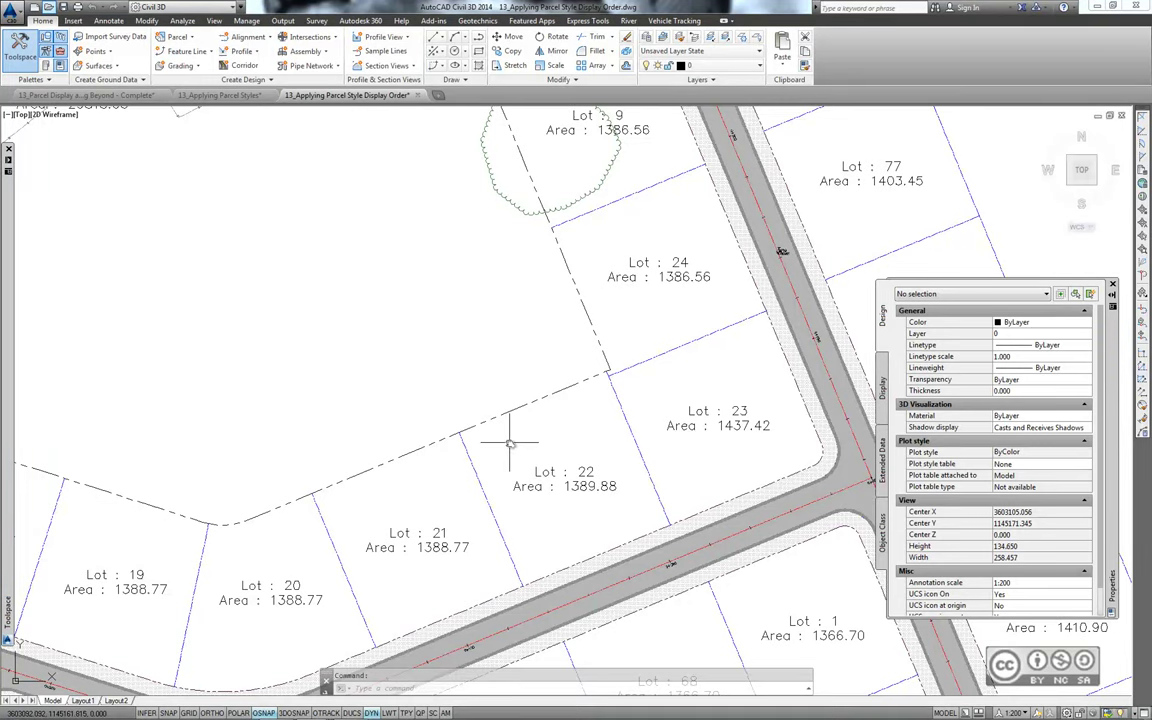
scroll(460, 400, "down", 1)
scroll(430, 400, "down", 1)
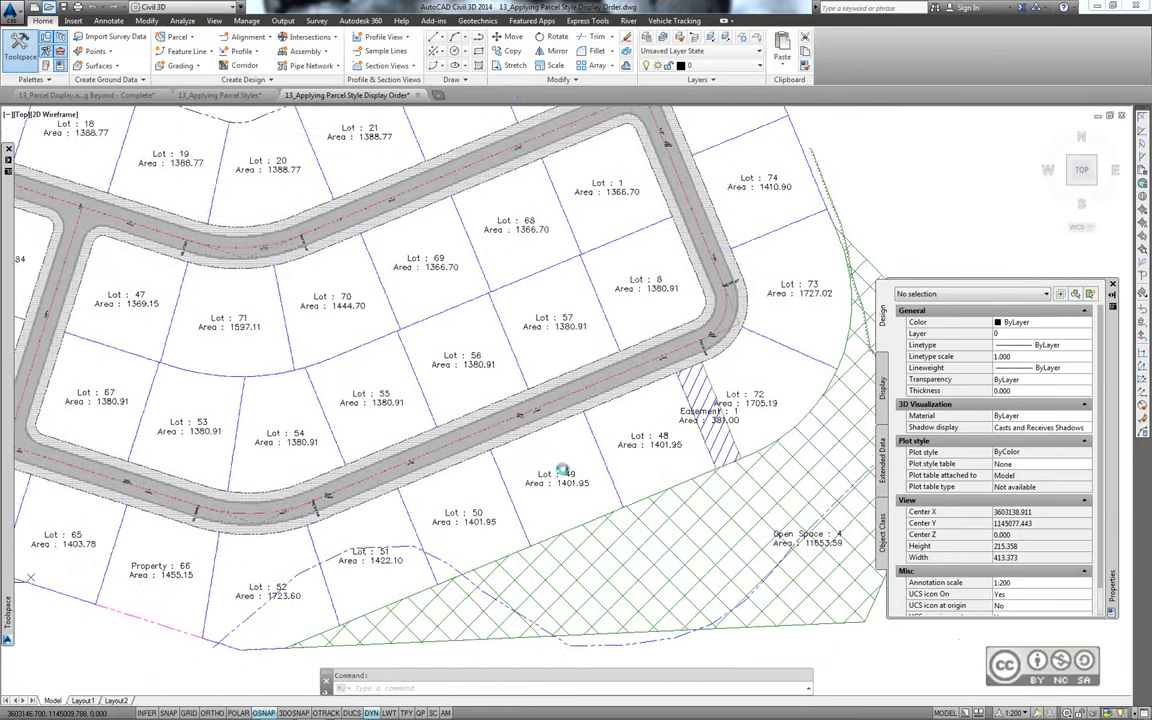
scroll(552, 424, "up", 2)
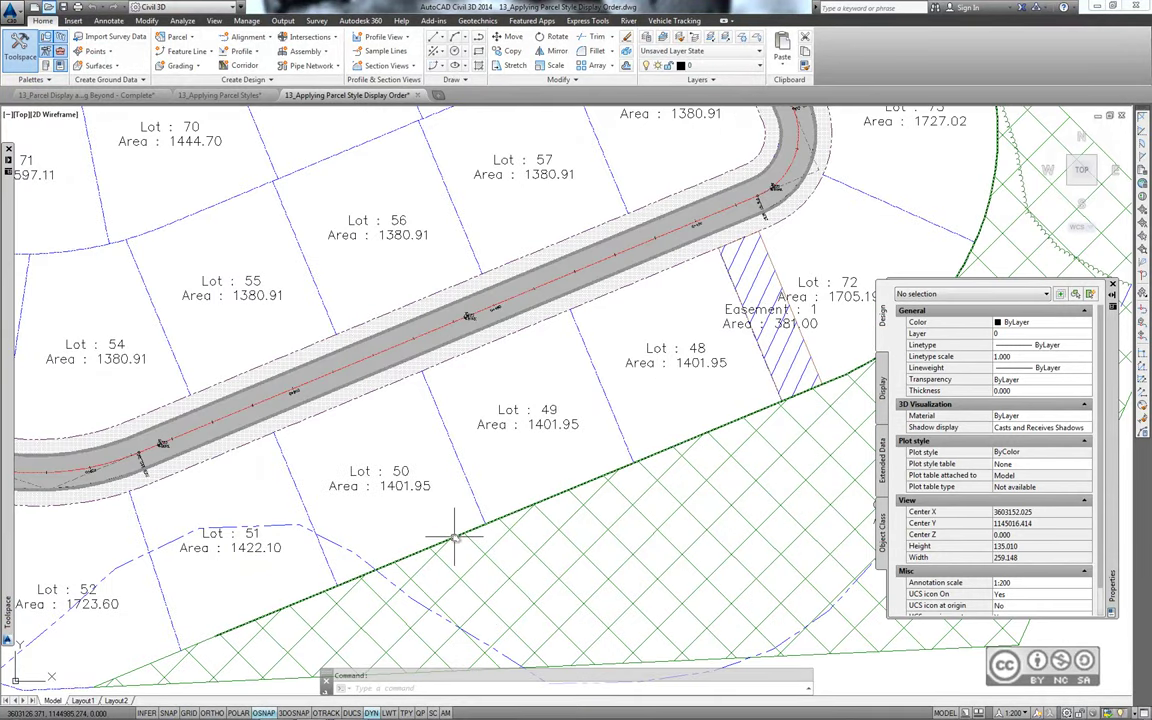
scroll(455, 540, "down", 2)
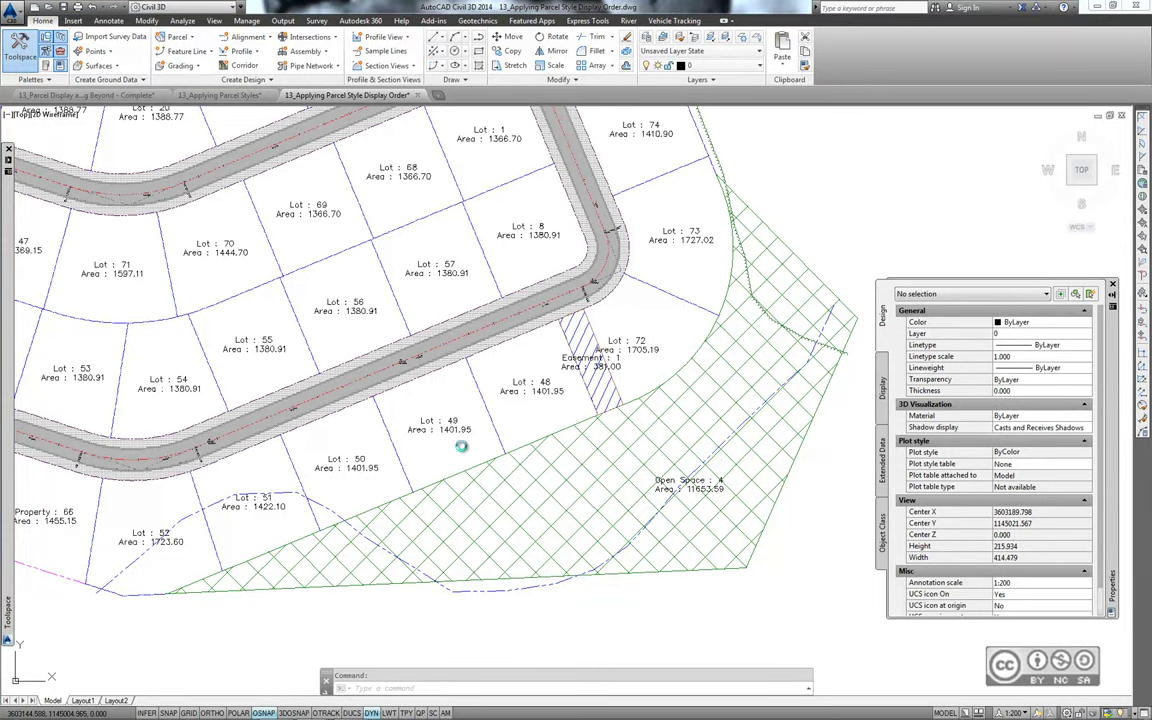
middle_click_drag(434, 451, 462, 451)
scroll(476, 437, "up", 2)
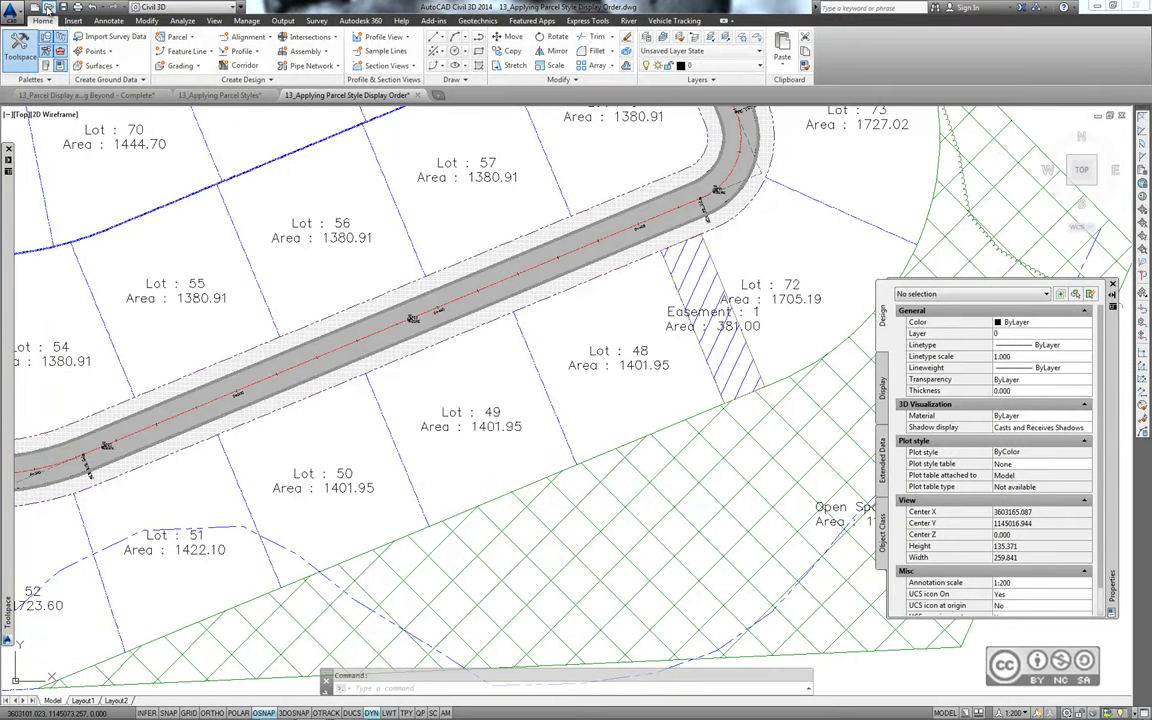
Step: Open the Parcel Area Labels drawing and zoom in on the plan
left_click(48, 7)
left_click(294, 356)
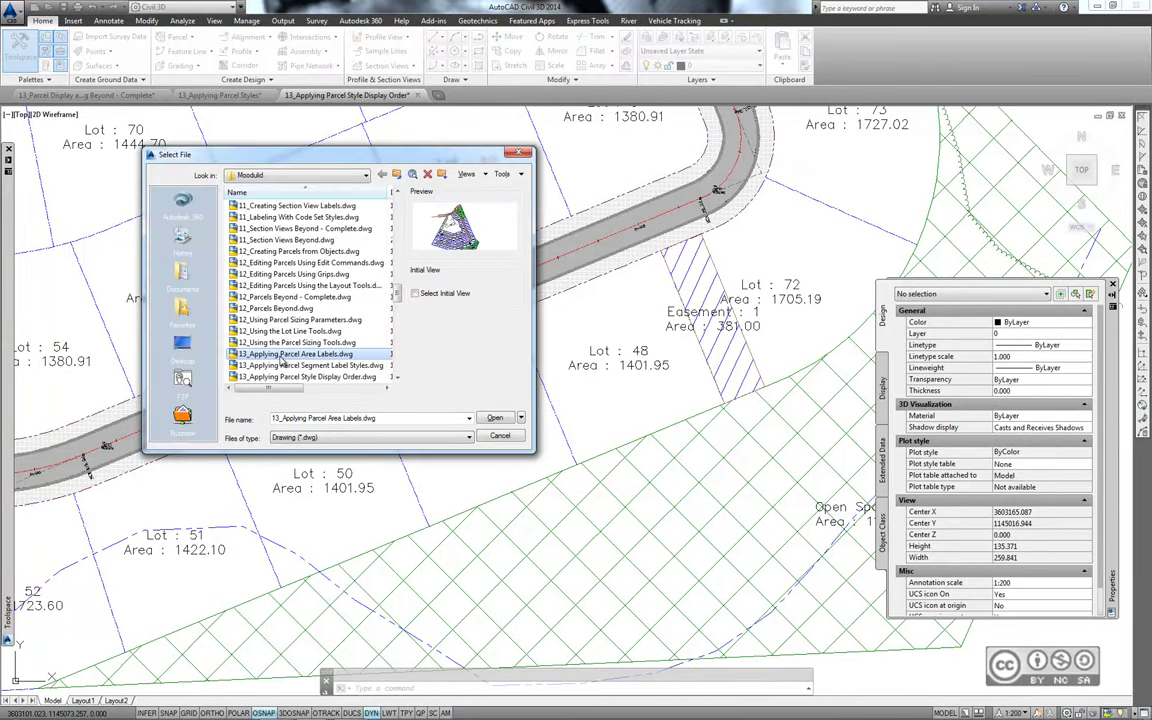
left_click(494, 417)
scroll(496, 400, "up", 1)
scroll(497, 395, "up", 3)
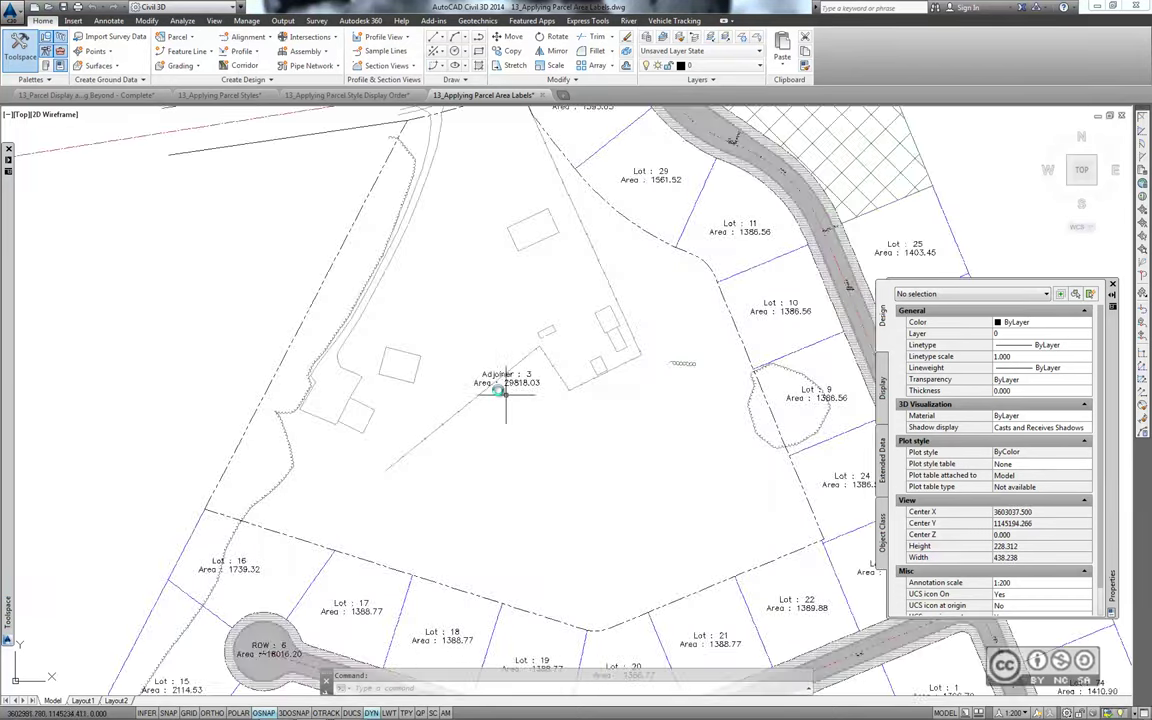
scroll(498, 390, "up", 3)
Step: Give Adjoiner 3 the Existing Description and Area style with an owner and deed description
left_click(455, 362)
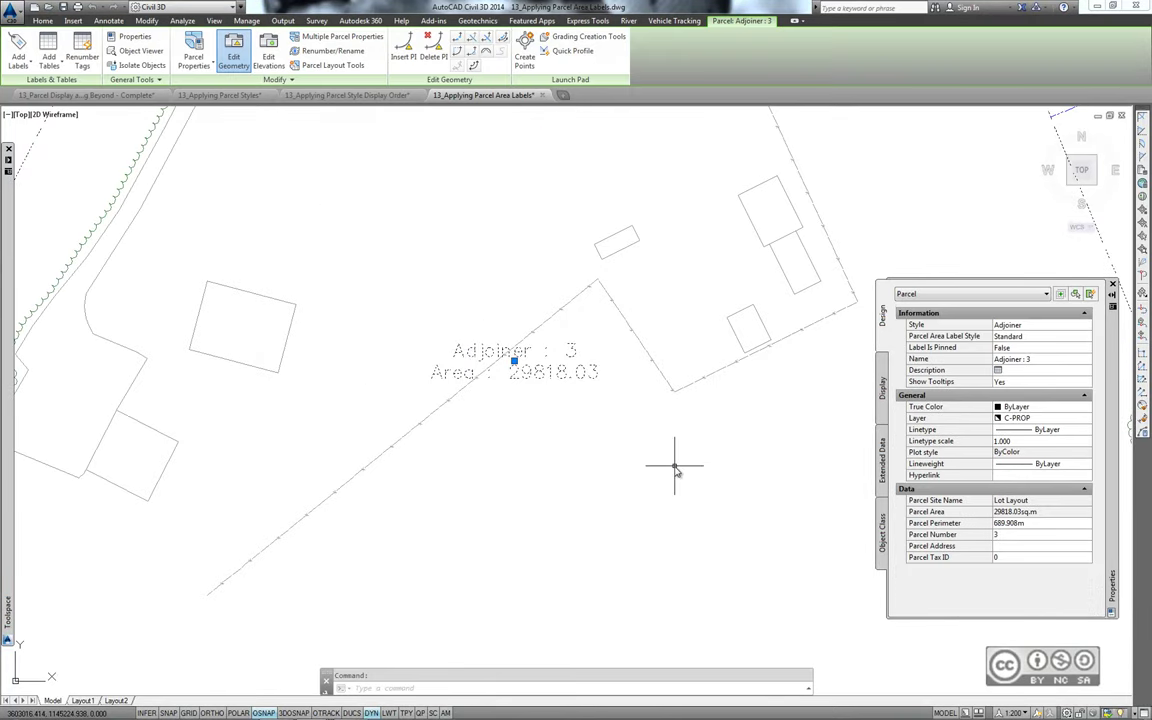
left_click(196, 47)
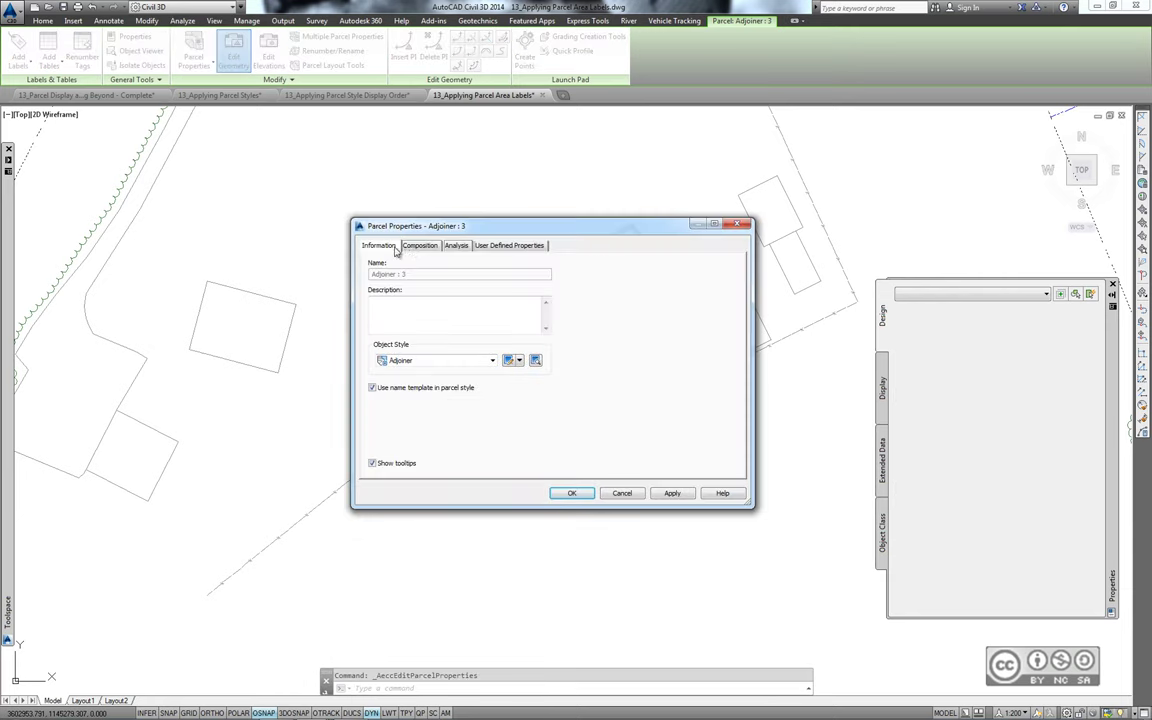
left_click(419, 247)
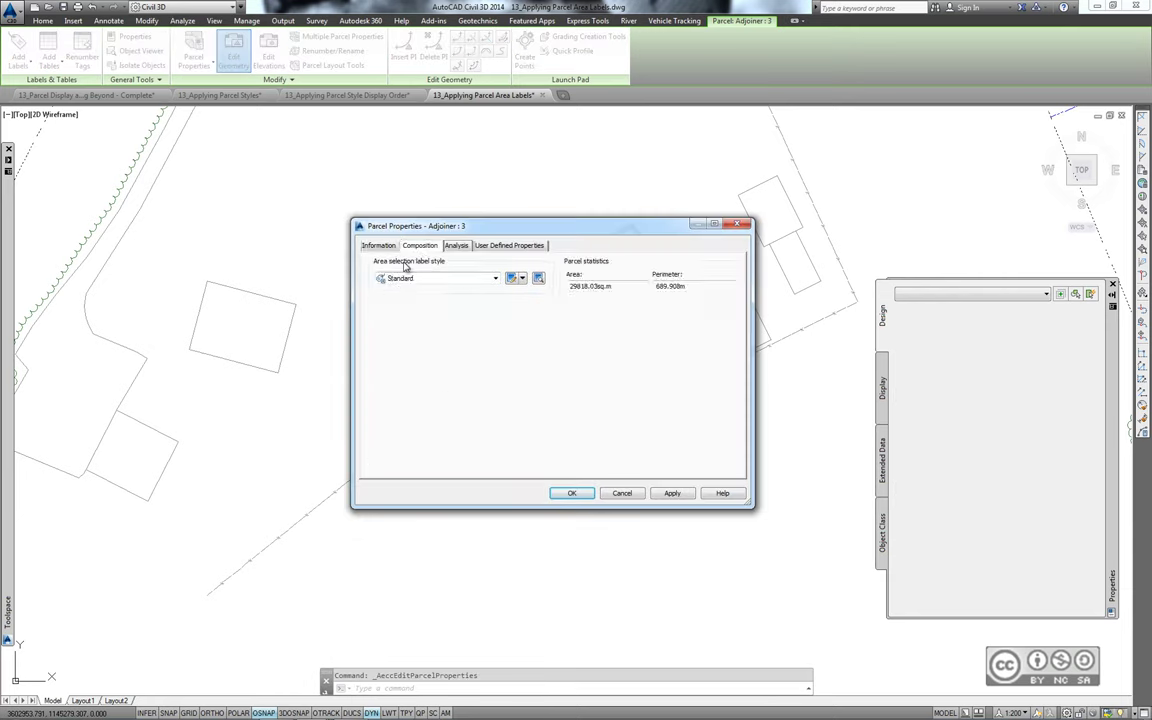
left_click(440, 278)
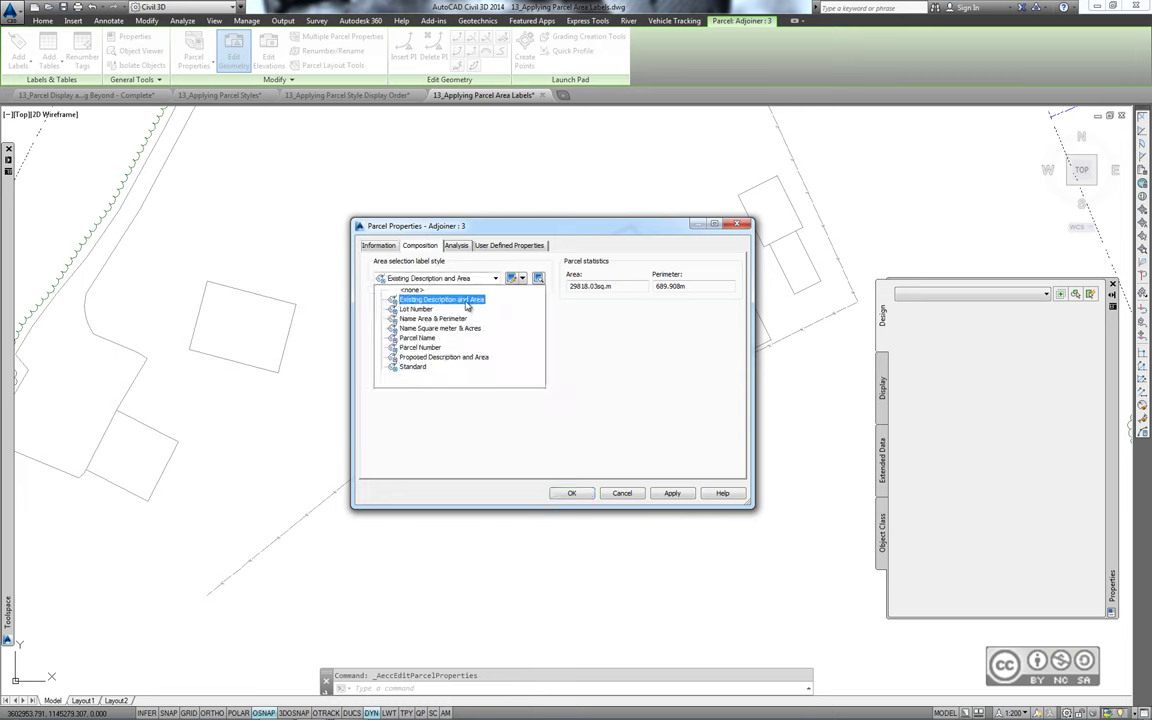
left_click(432, 276)
left_click(379, 247)
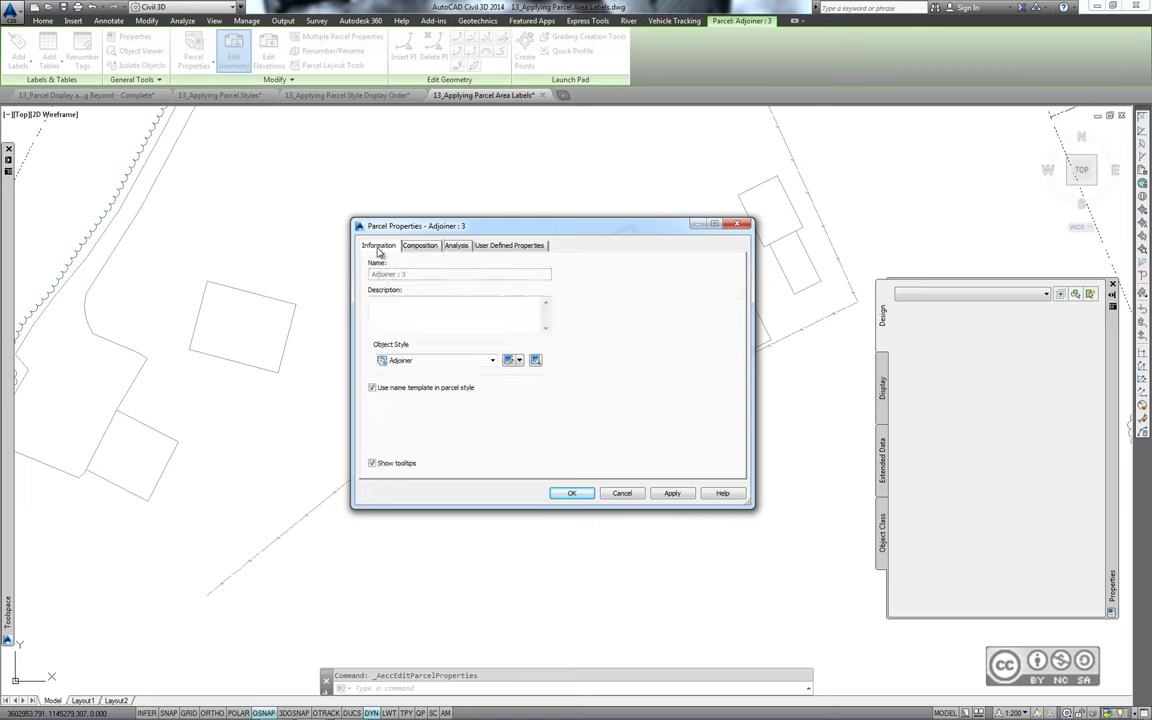
left_click(435, 318)
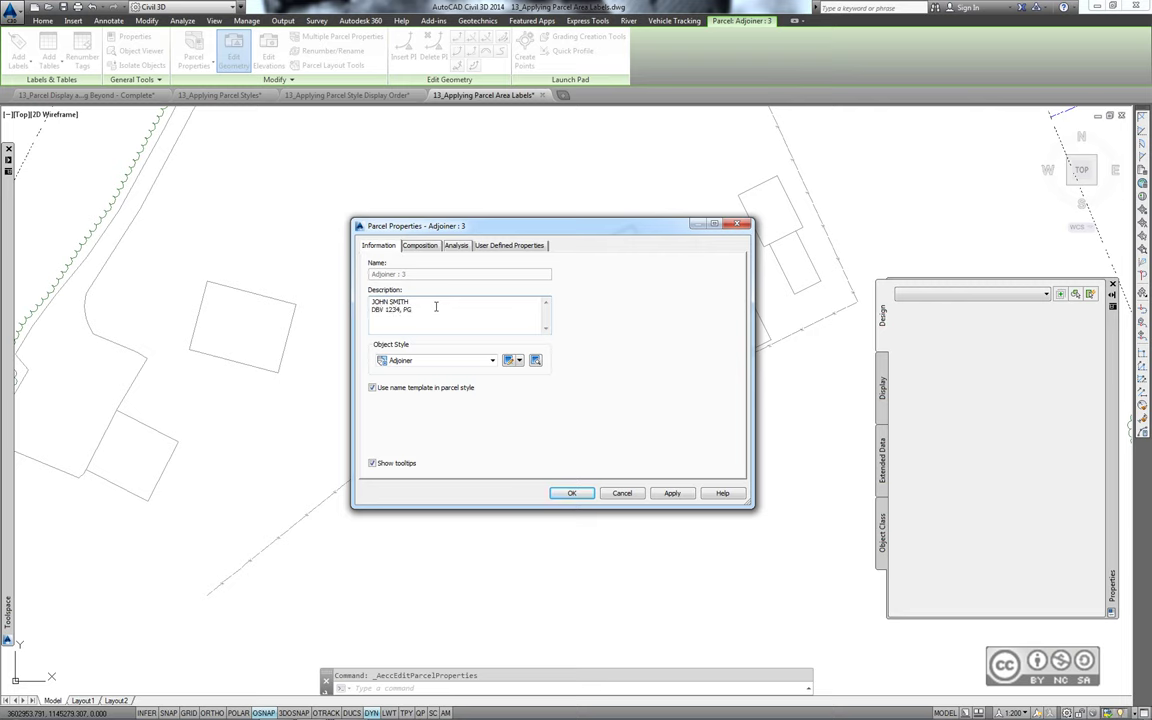
left_click(569, 495)
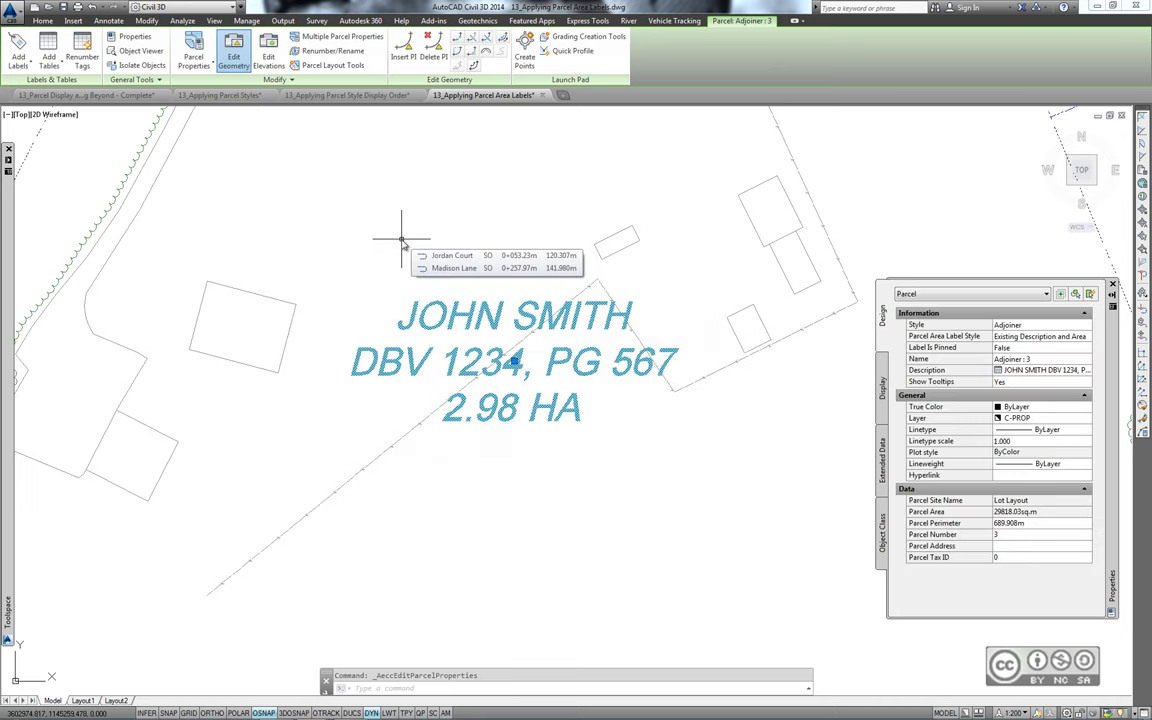
key("Escape")
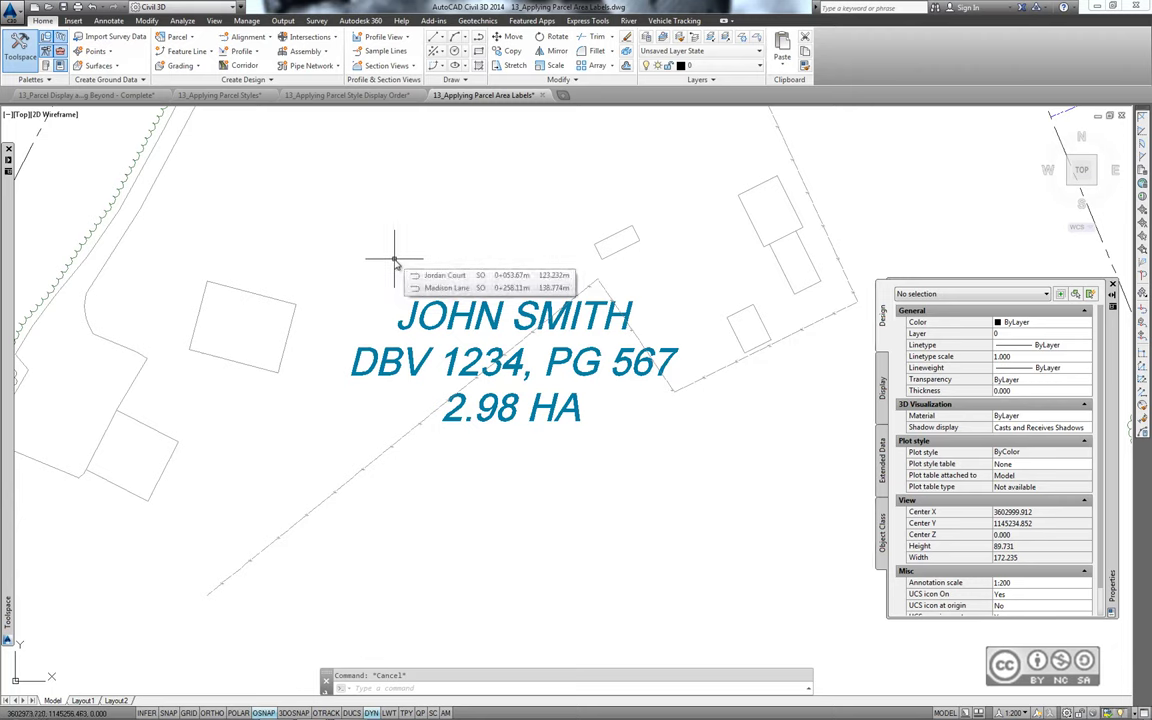
scroll(395, 260, "down", 2)
scroll(395, 260, "down", 3)
middle_click_drag(442, 239, 446, 318)
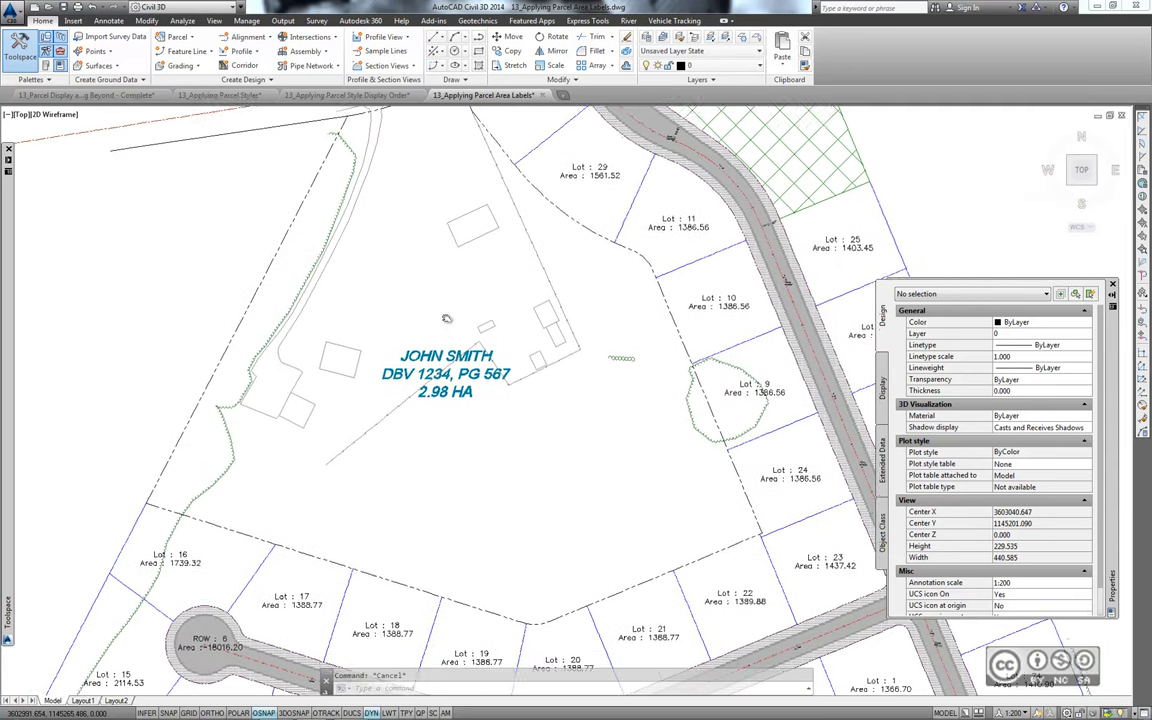
scroll(446, 318, "up", 1)
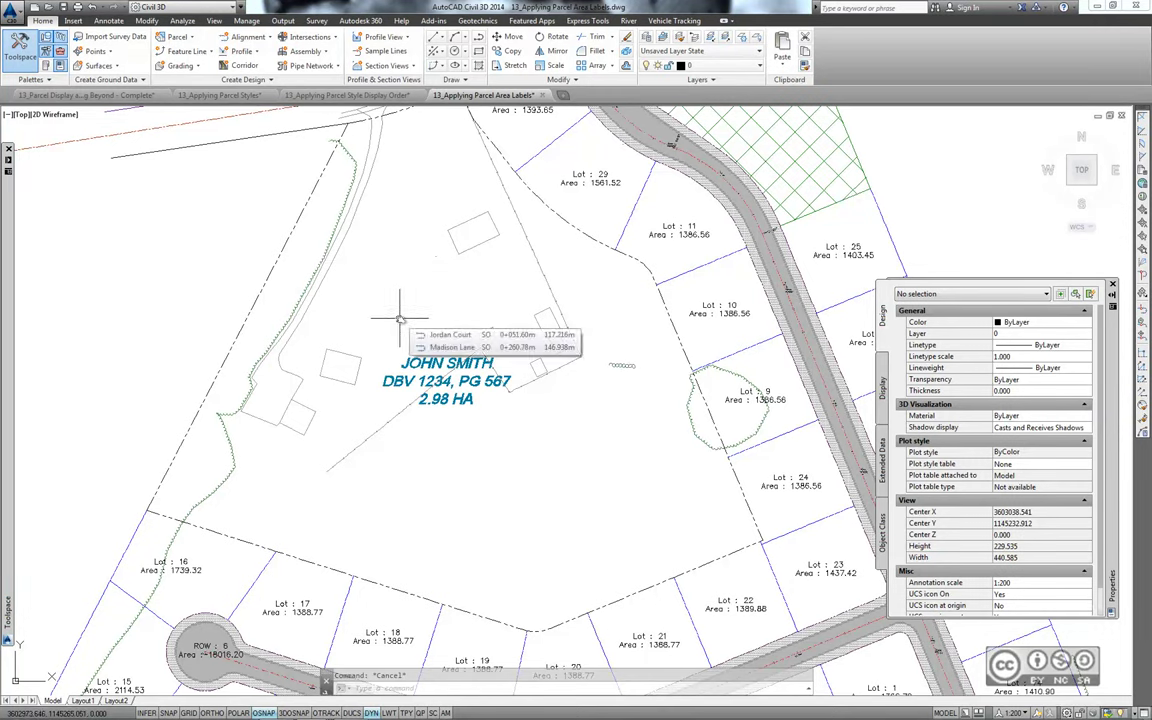
mouse_move(421, 310)
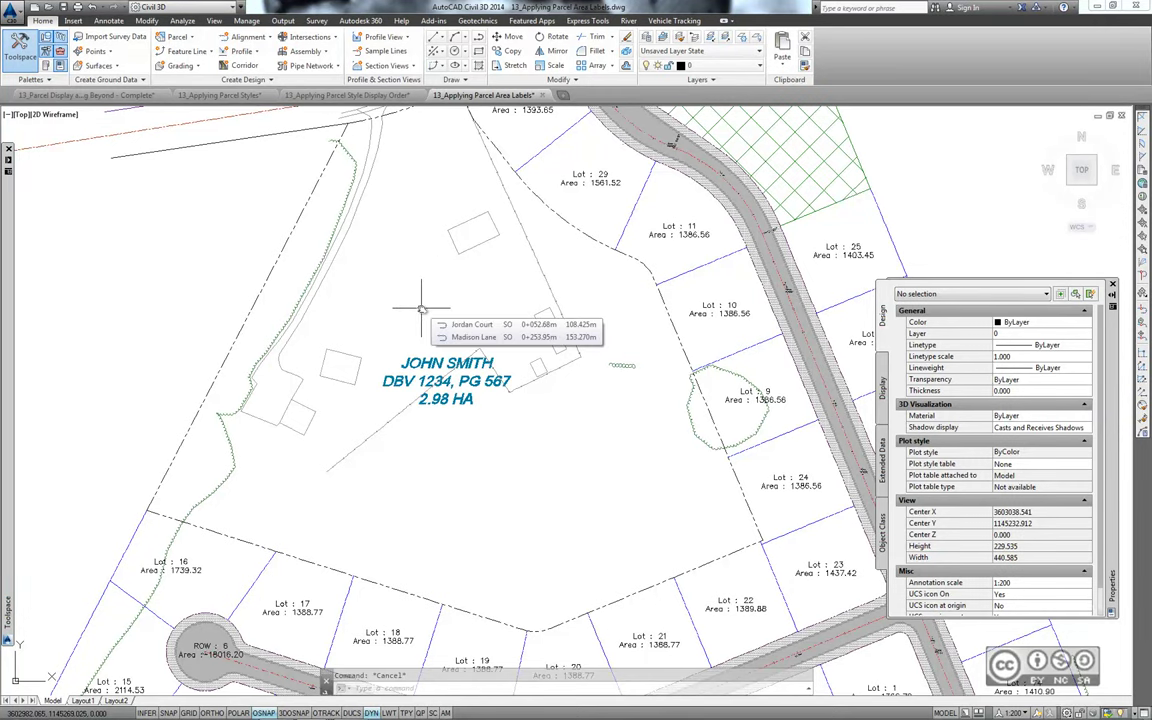
scroll(389, 337, "up", 2)
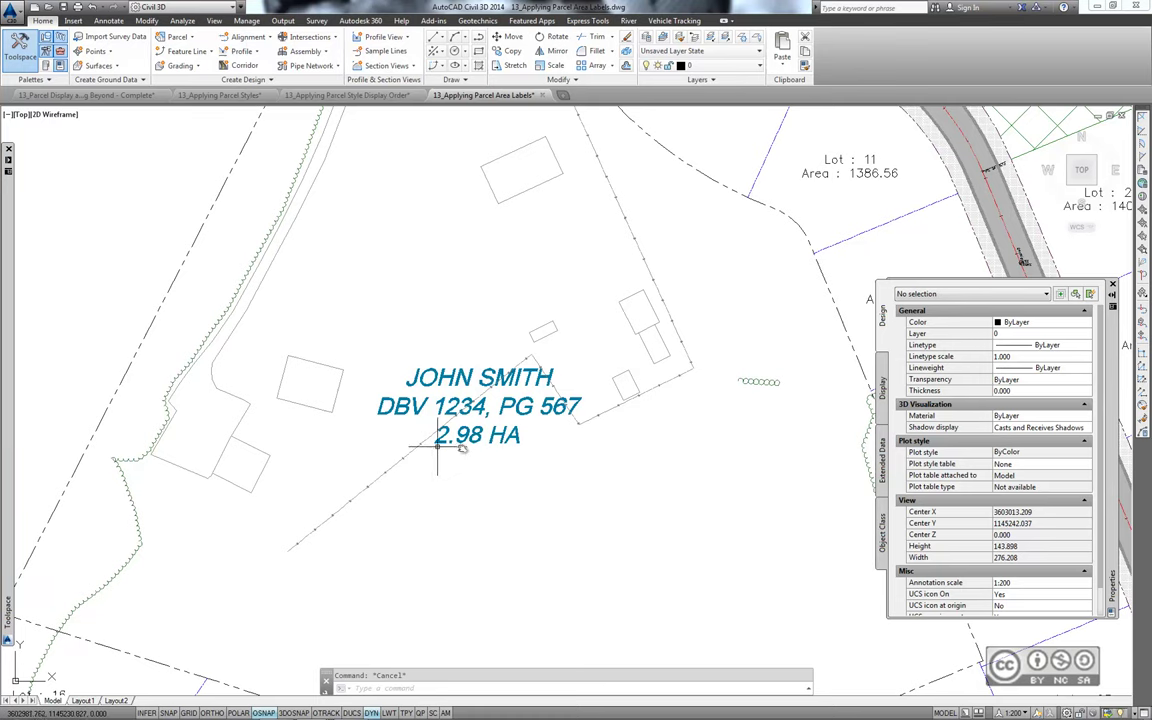
scroll(437, 446, "down", 5)
scroll(378, 367, "up", 5)
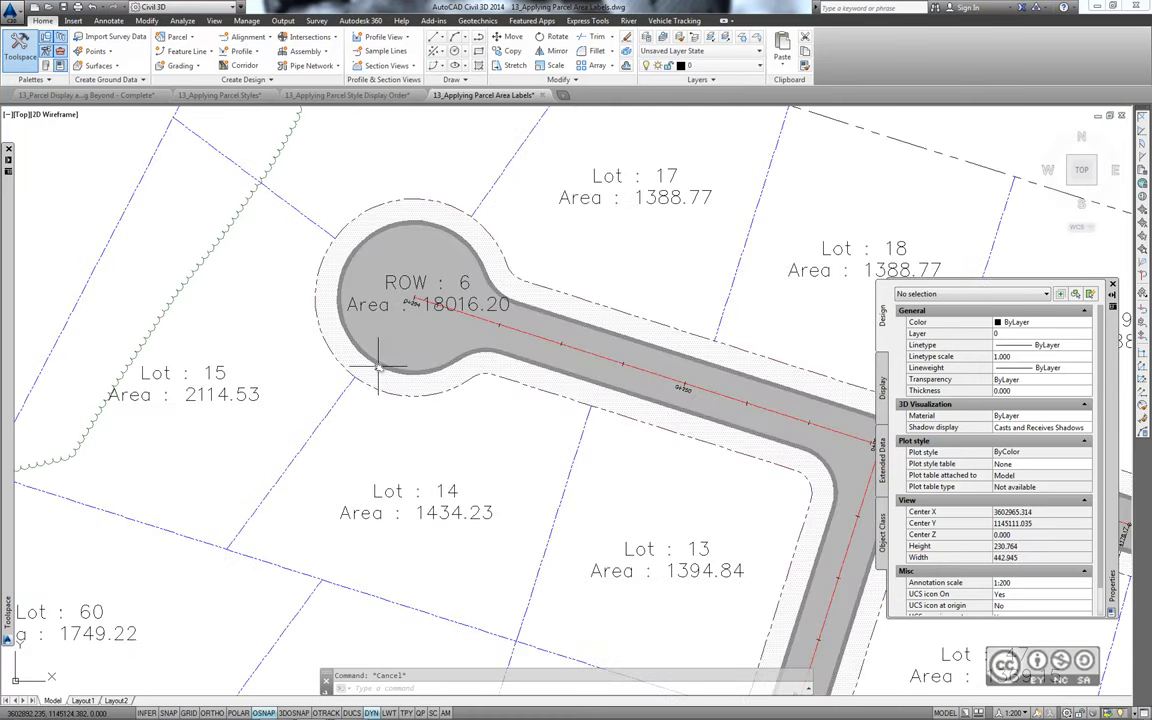
Step: Set the ROW 6 parcel's area label style to <none>
left_click(465, 284)
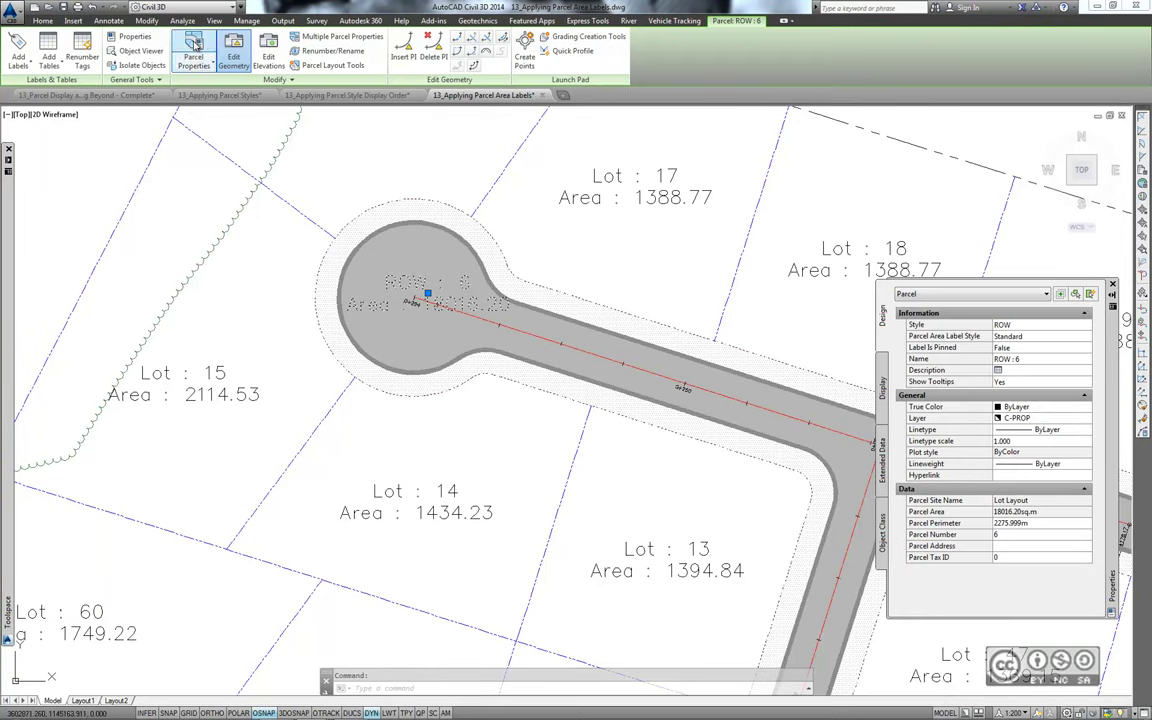
left_click(194, 44)
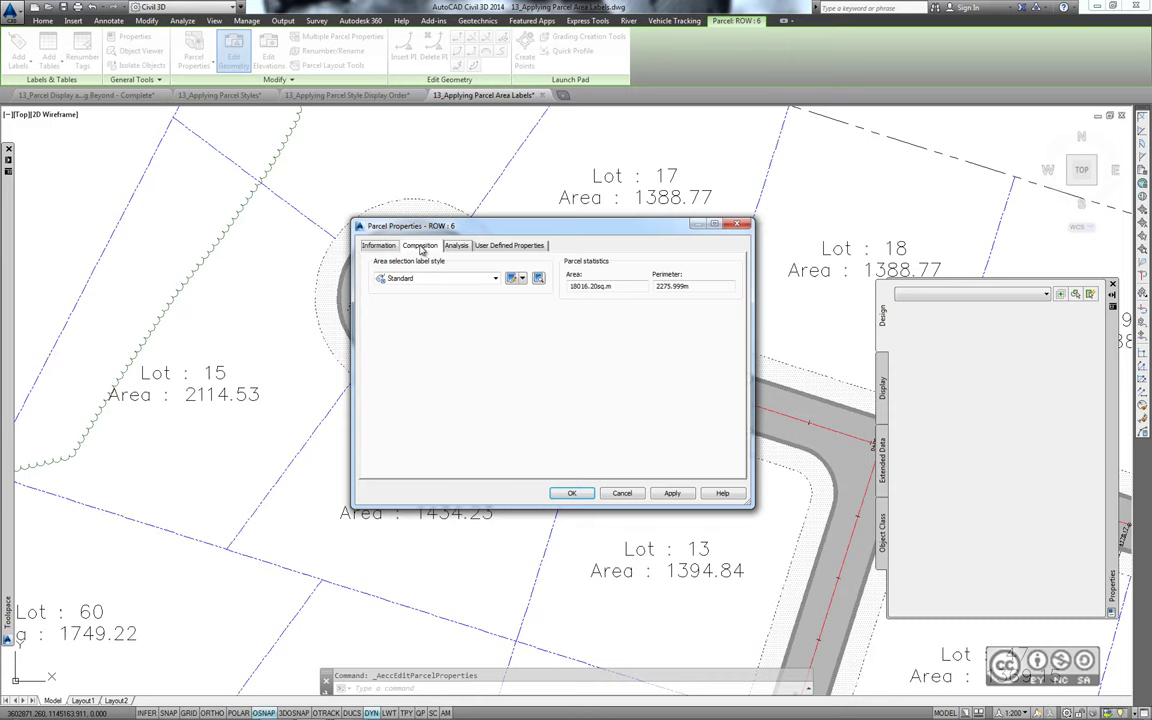
left_click(432, 280)
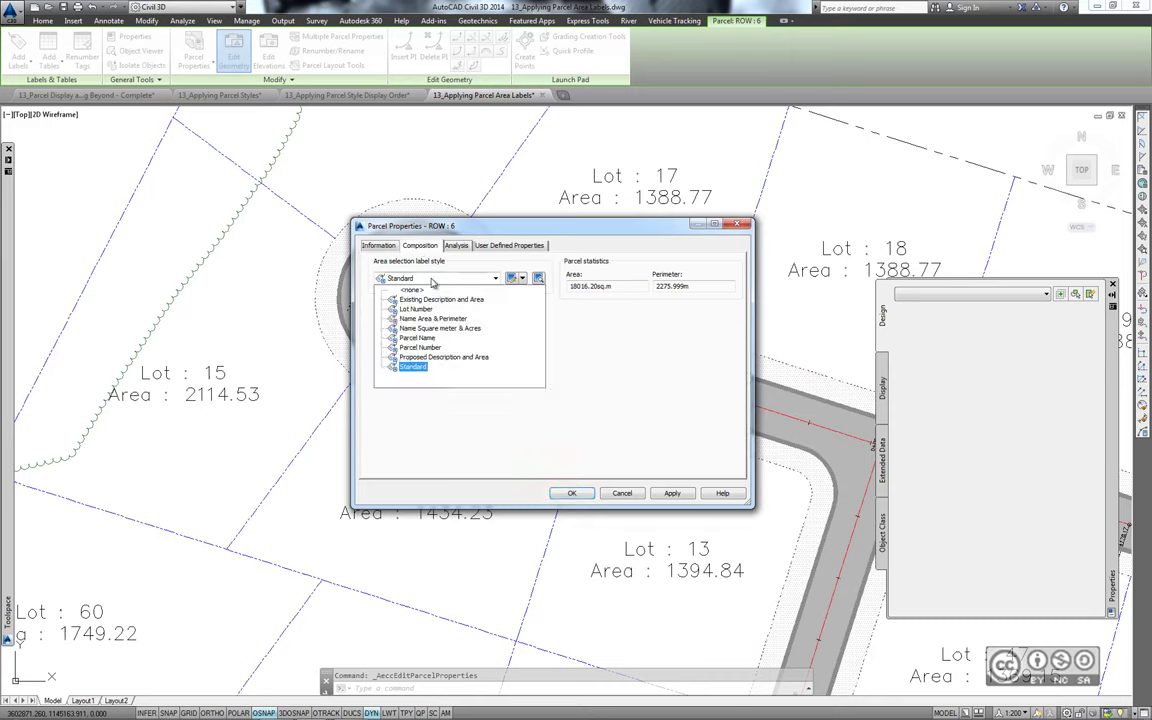
left_click(416, 290)
left_click(572, 493)
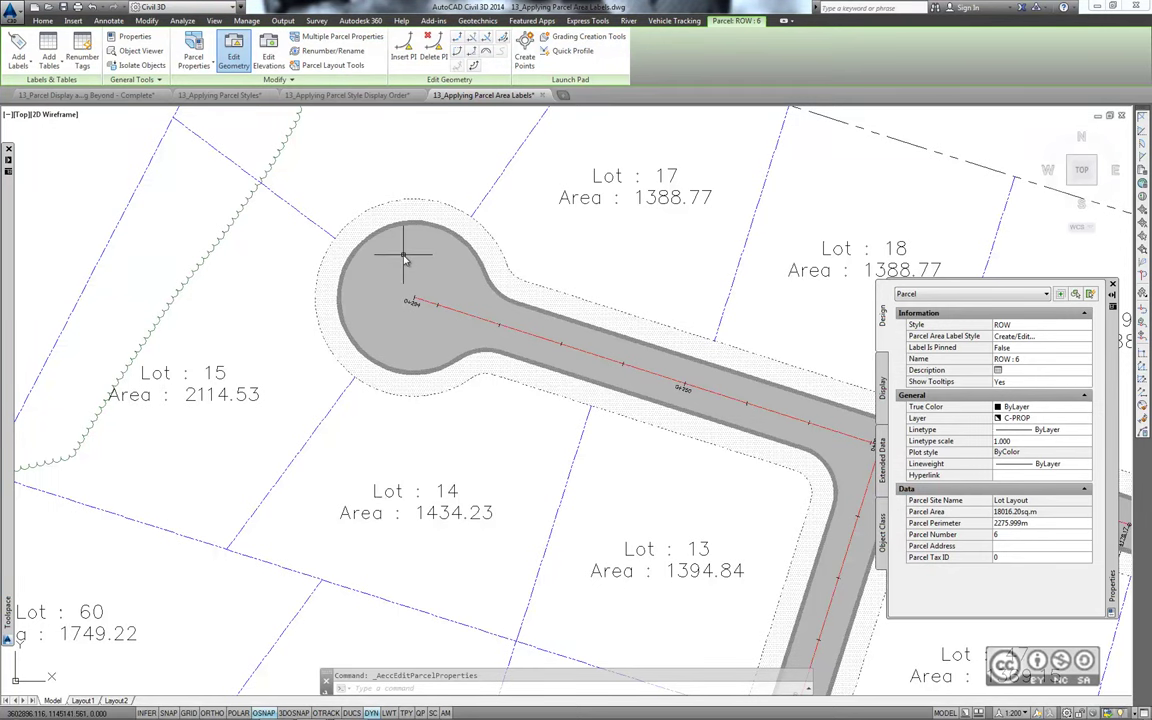
Step: Apply the Proposed Description and Area label style to both Open Space parcels
key("Escape")
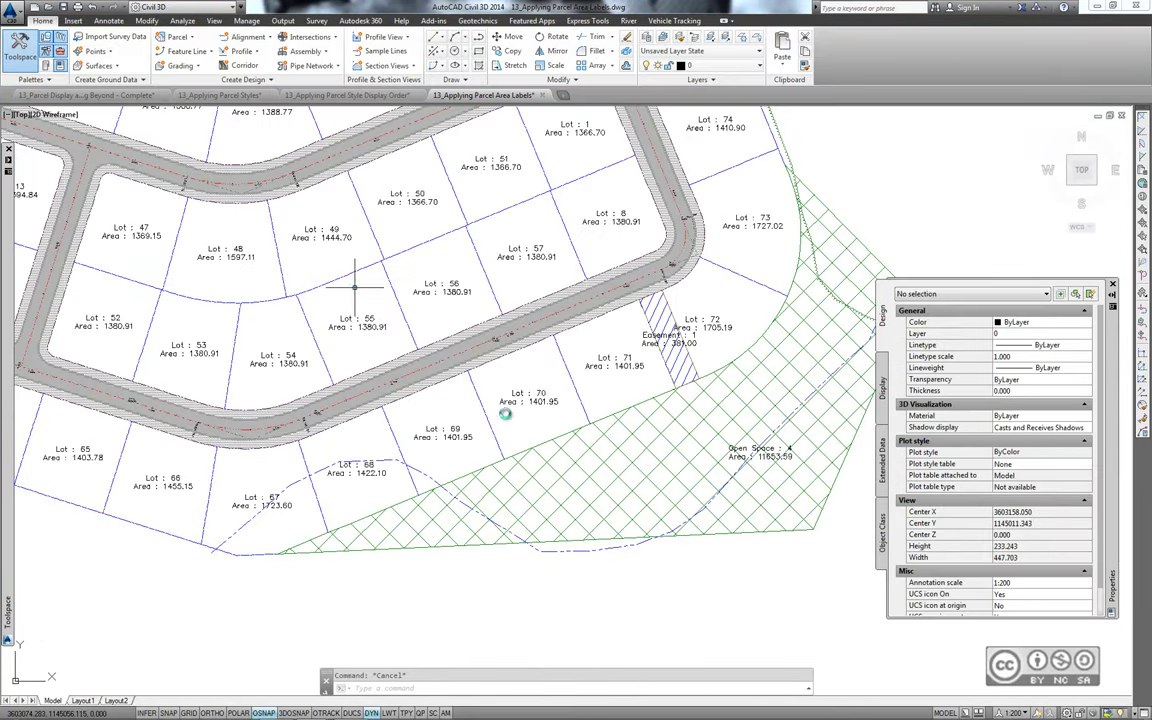
left_click(750, 451)
middle_click_drag(757, 412, 681, 420)
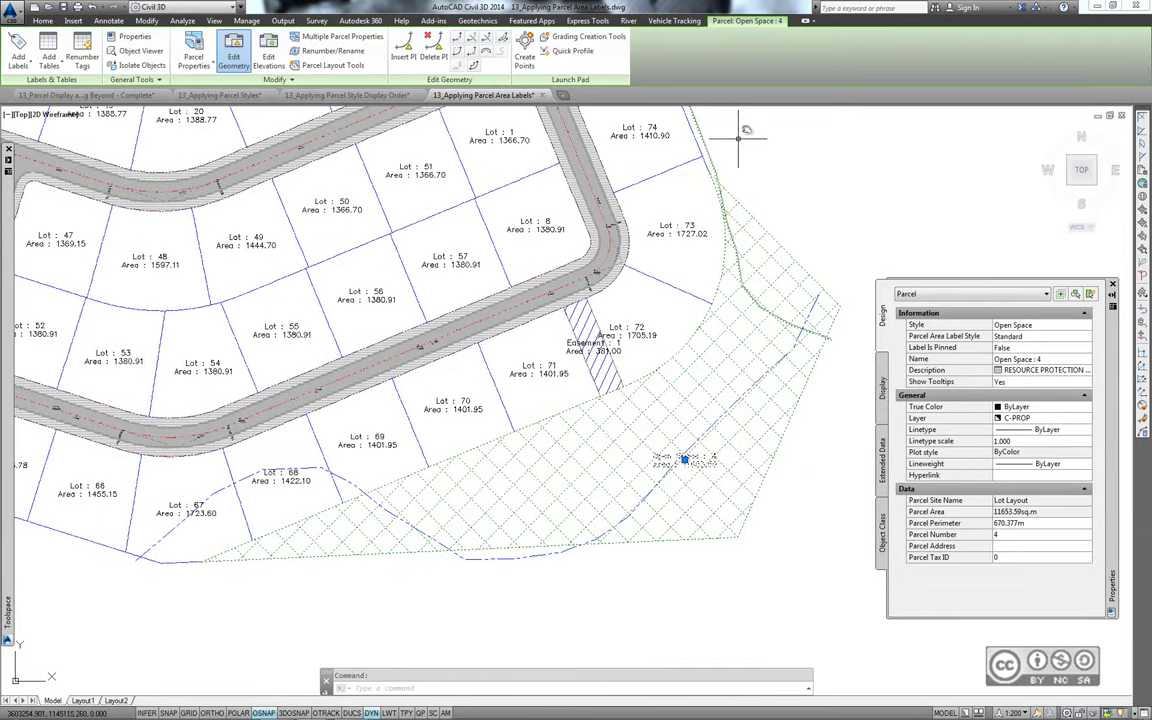
left_click(517, 260)
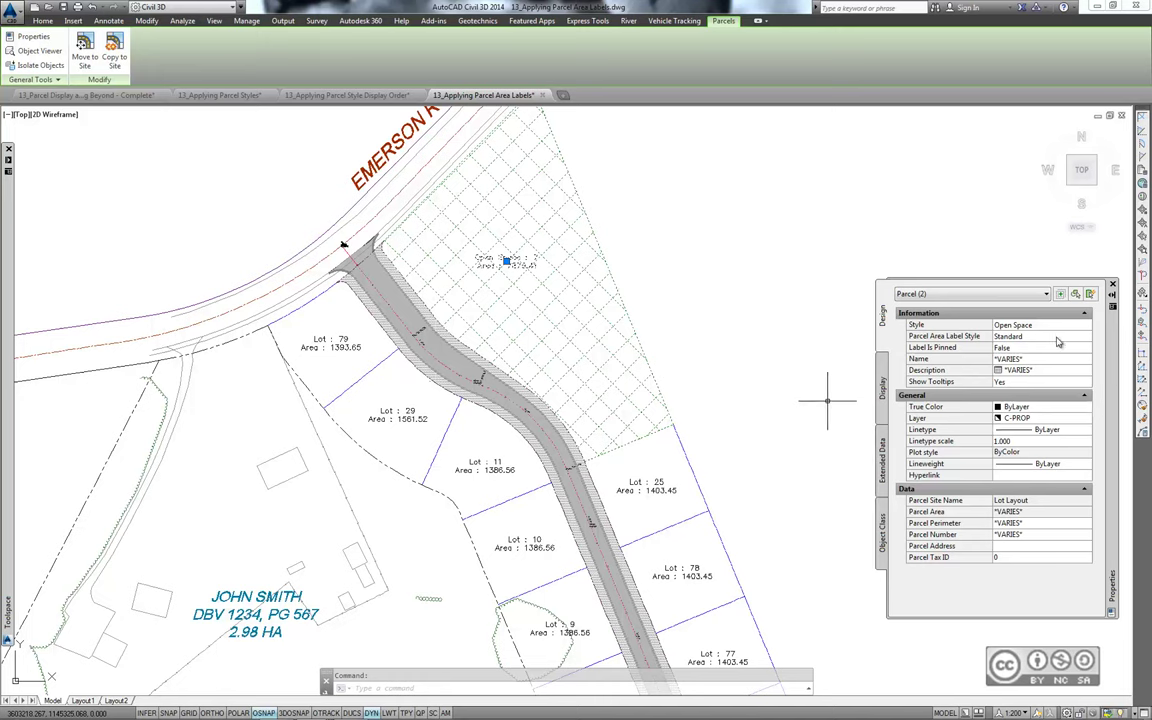
left_click(962, 337)
left_click(1084, 338)
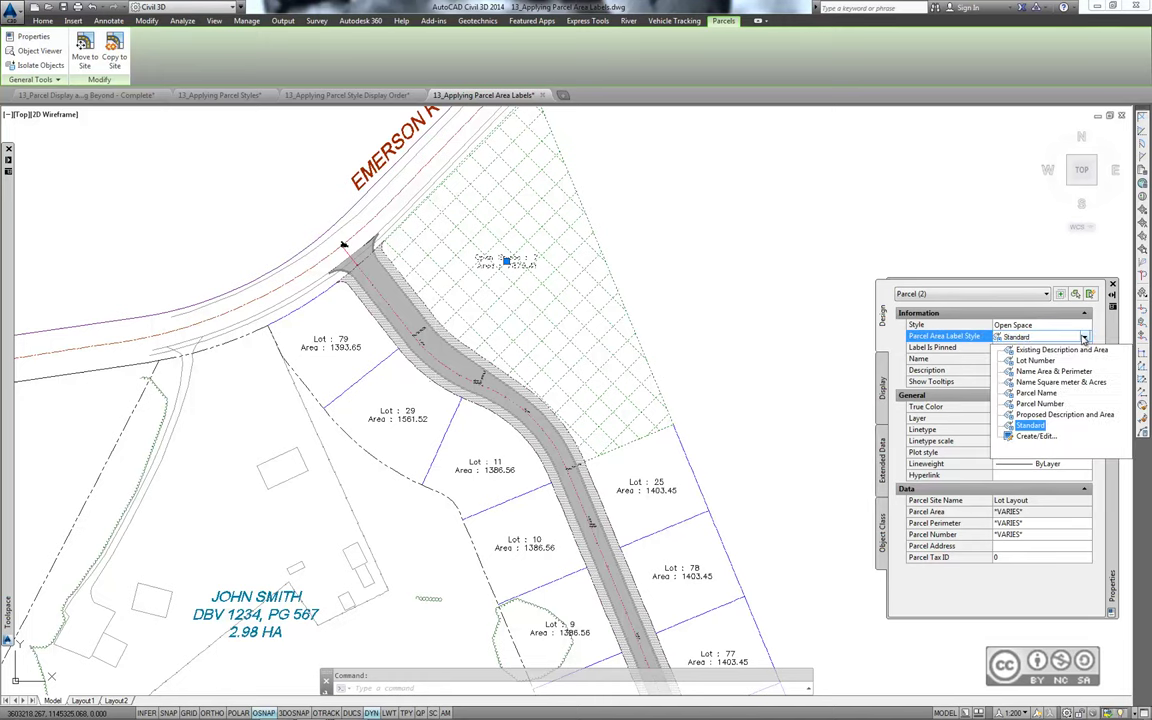
left_click(1055, 421)
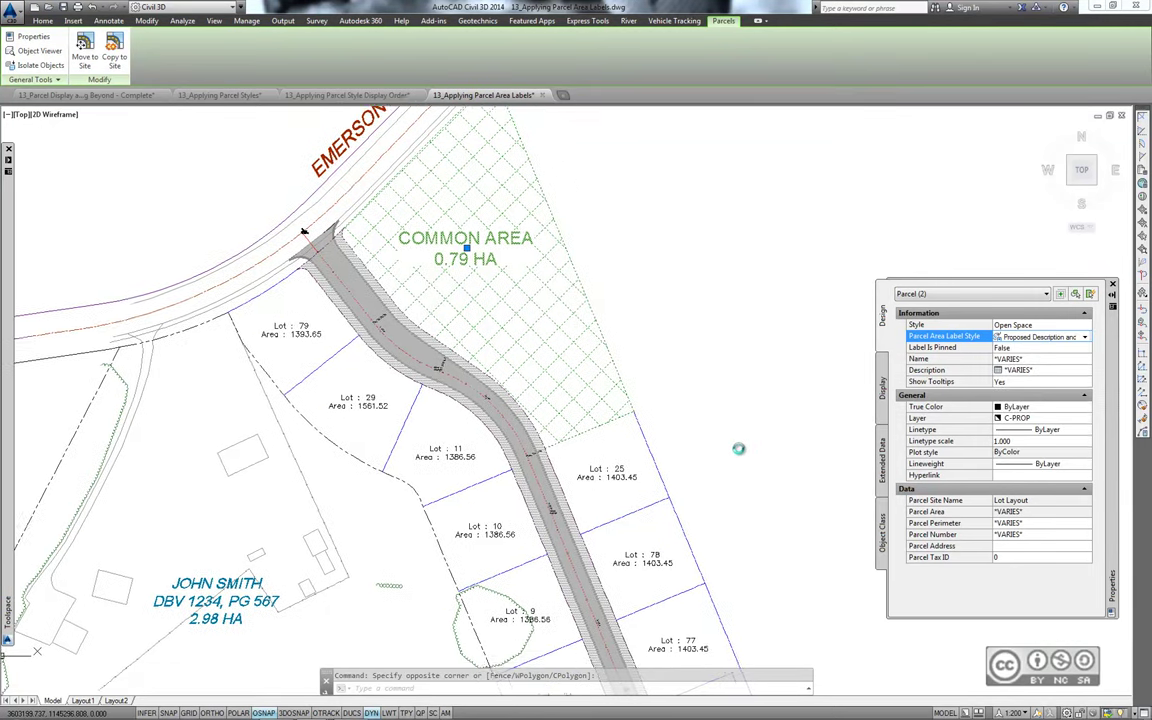
middle_click_drag(755, 485, 739, 394)
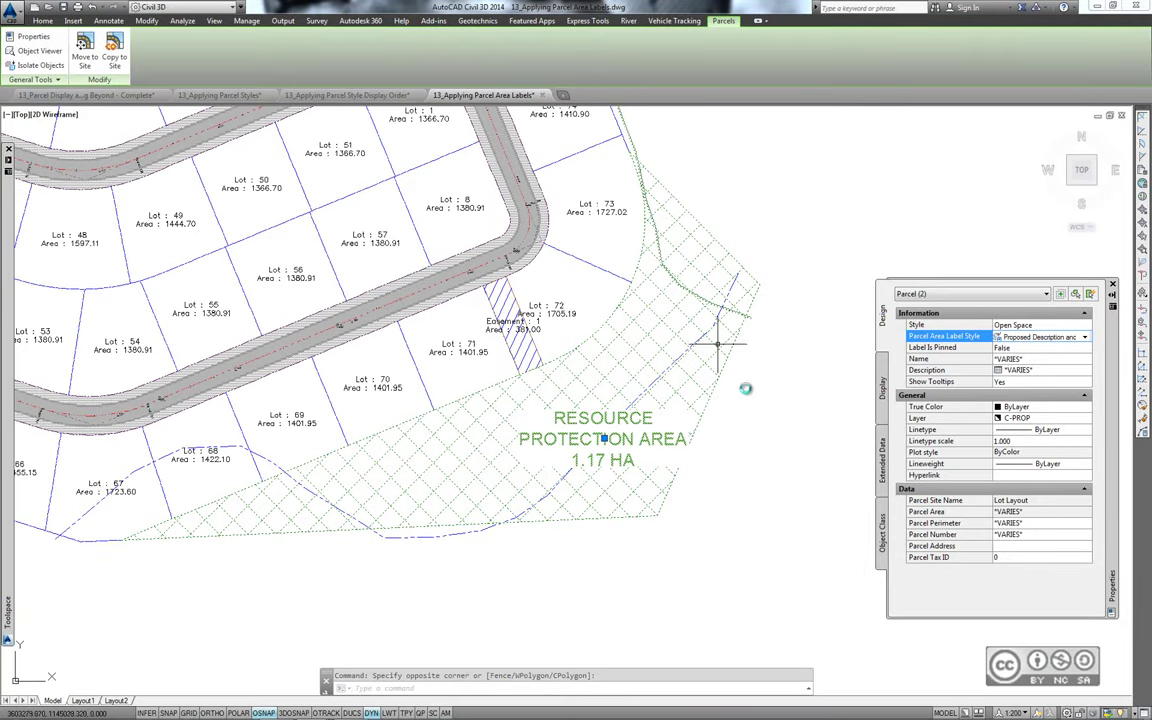
key("Escape")
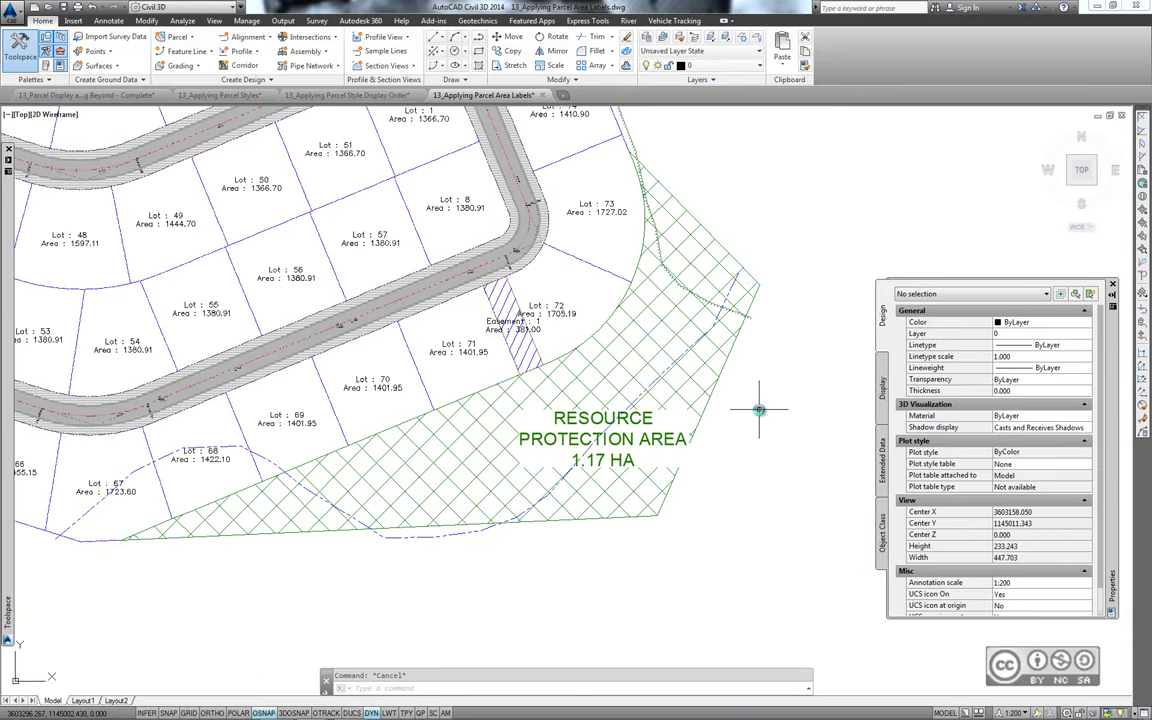
Step: Set Add Labels to Parcel with Replace Area label type and the Lot Number style
middle_click(759, 404)
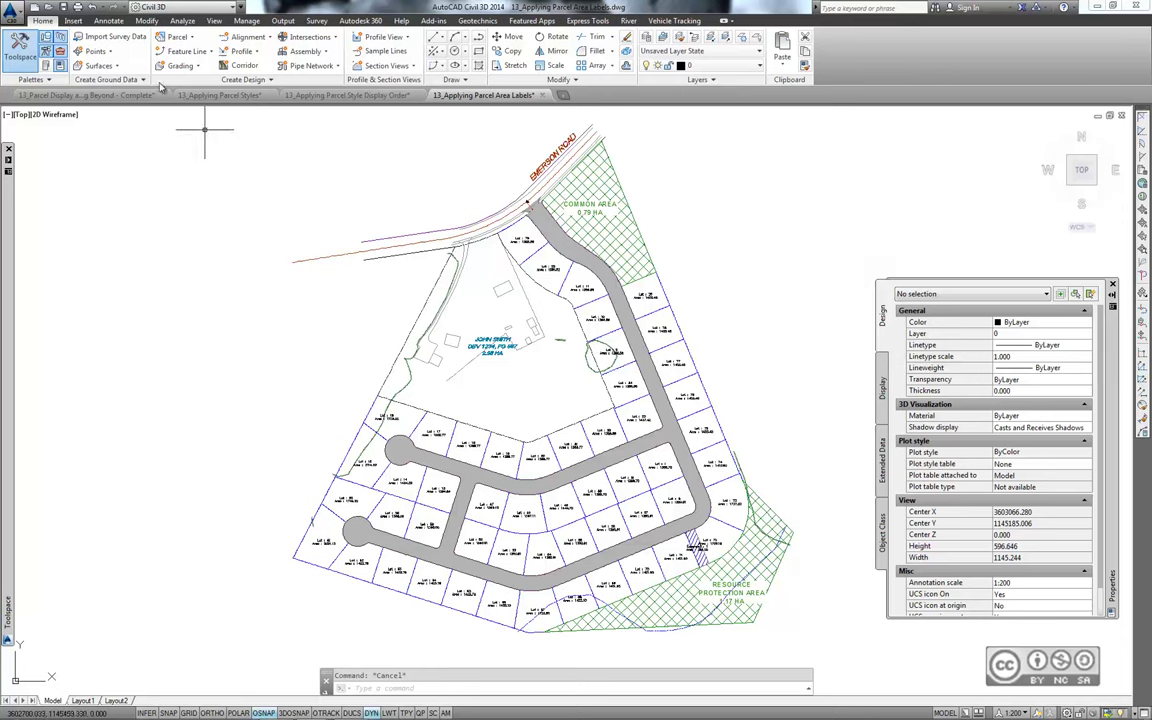
left_click(107, 21)
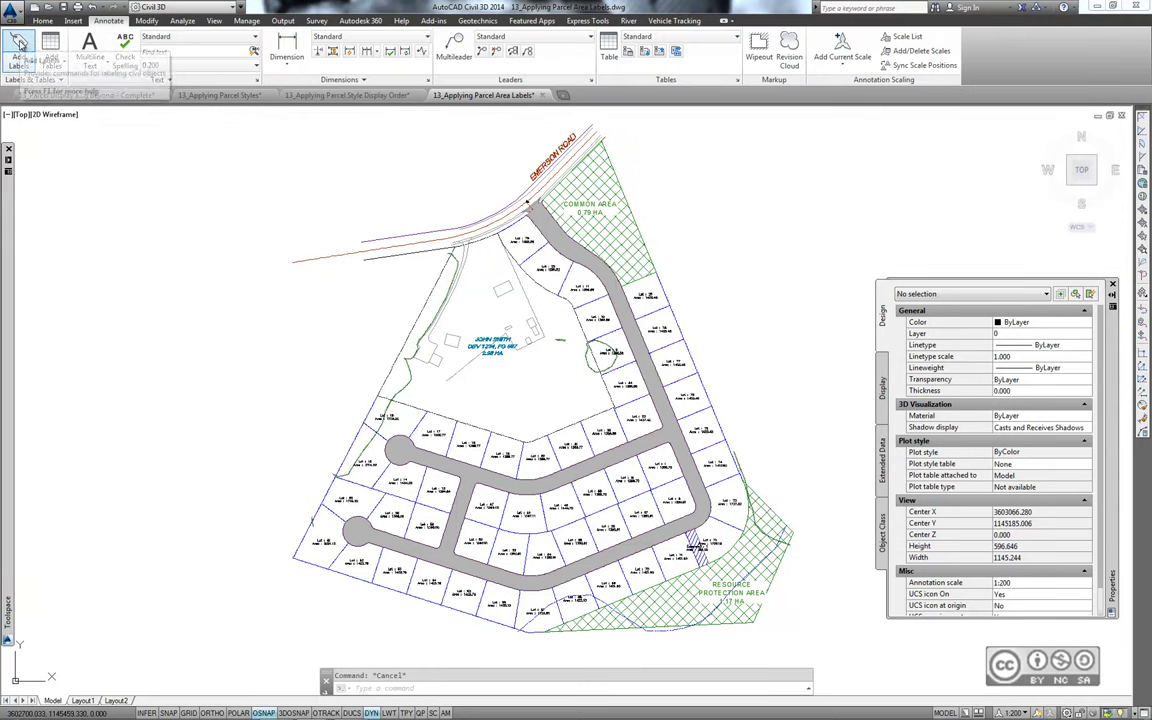
left_click(19, 43)
left_click_drag(556, 205, 115, 205)
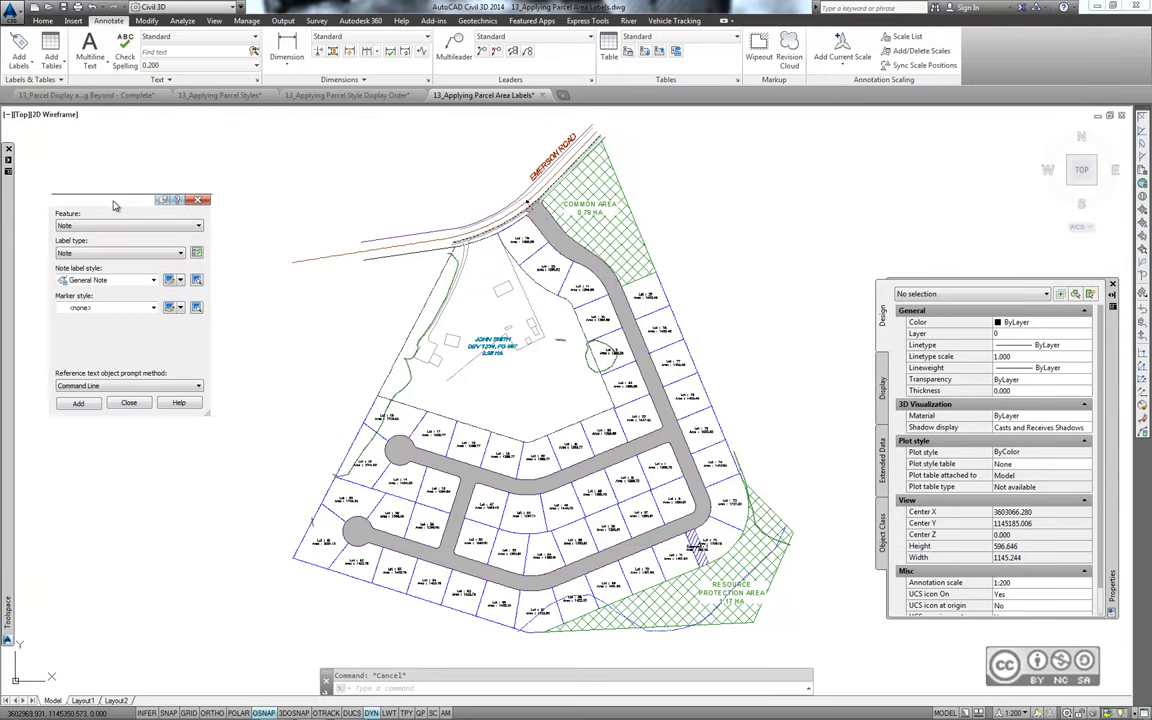
left_click(120, 225)
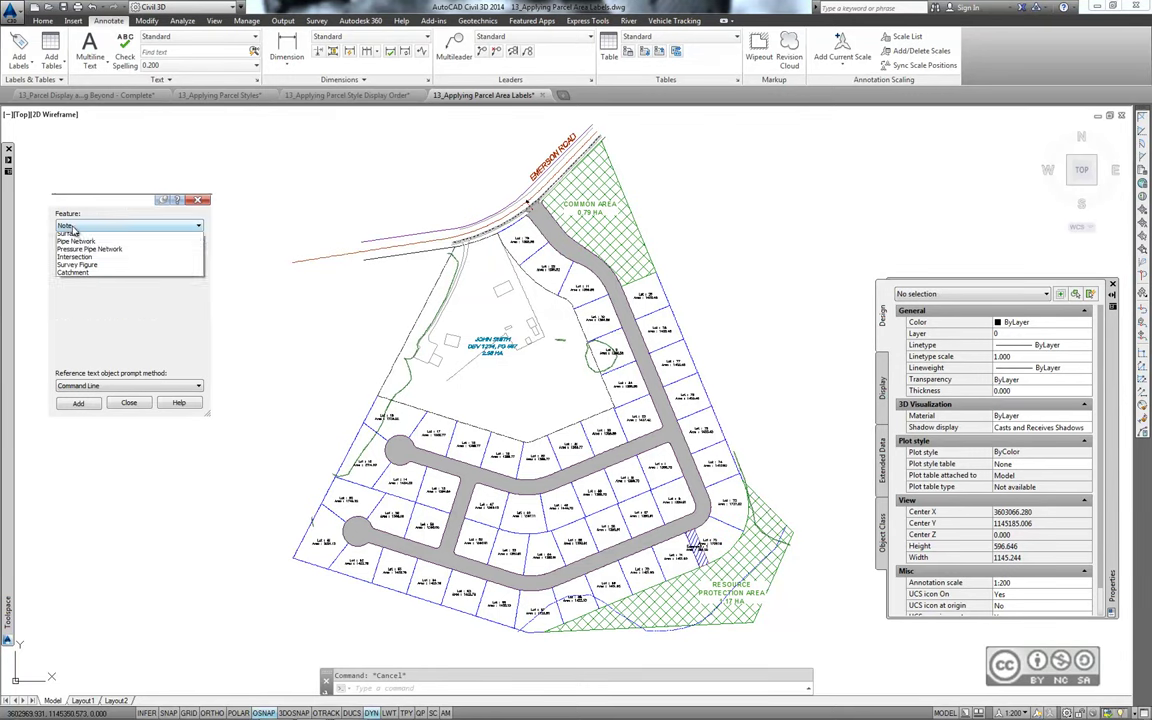
left_click(95, 256)
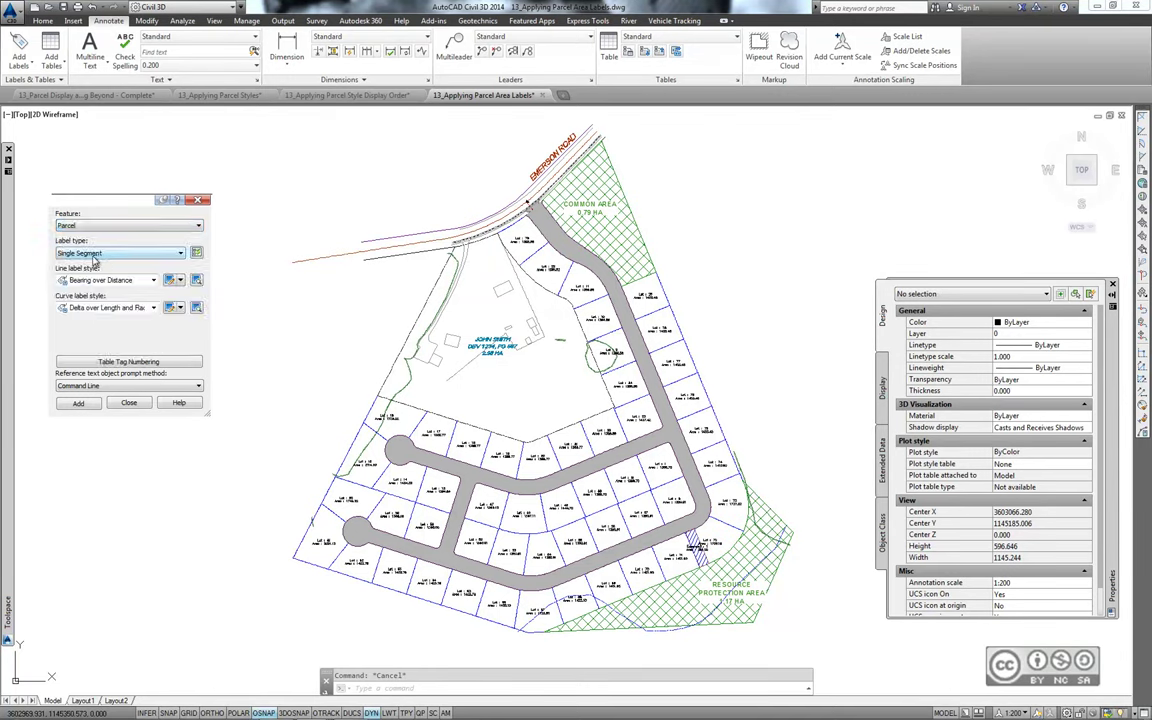
left_click(95, 256)
left_click(85, 278)
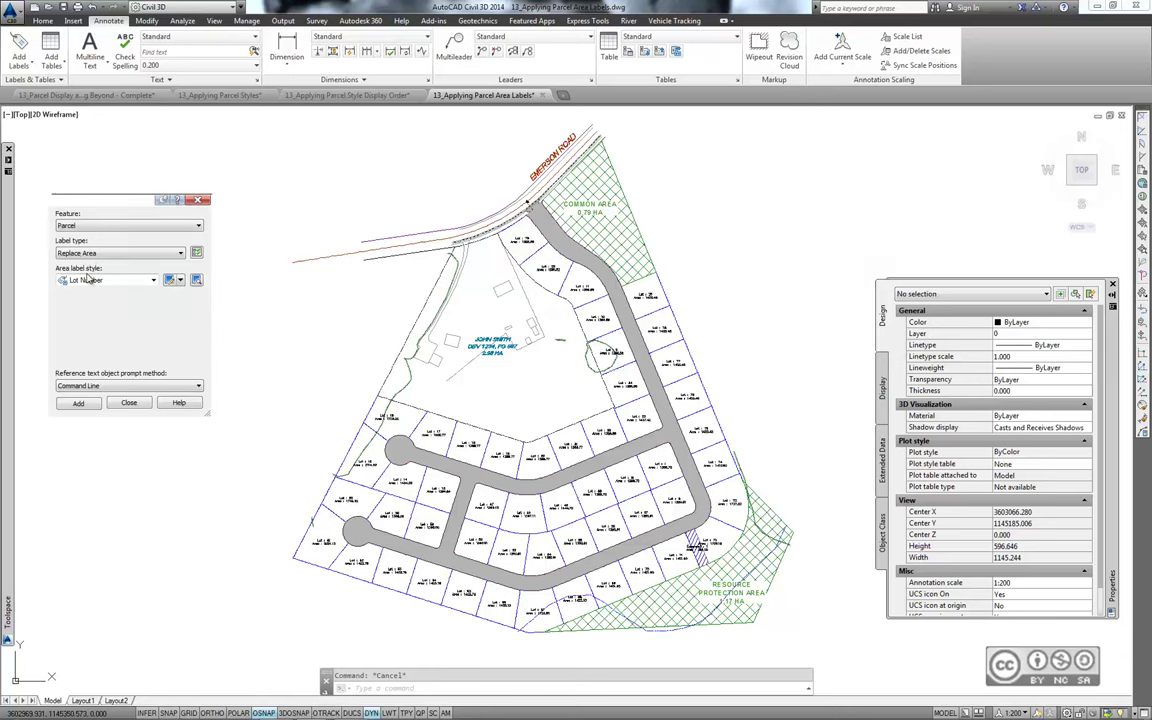
left_click(88, 280)
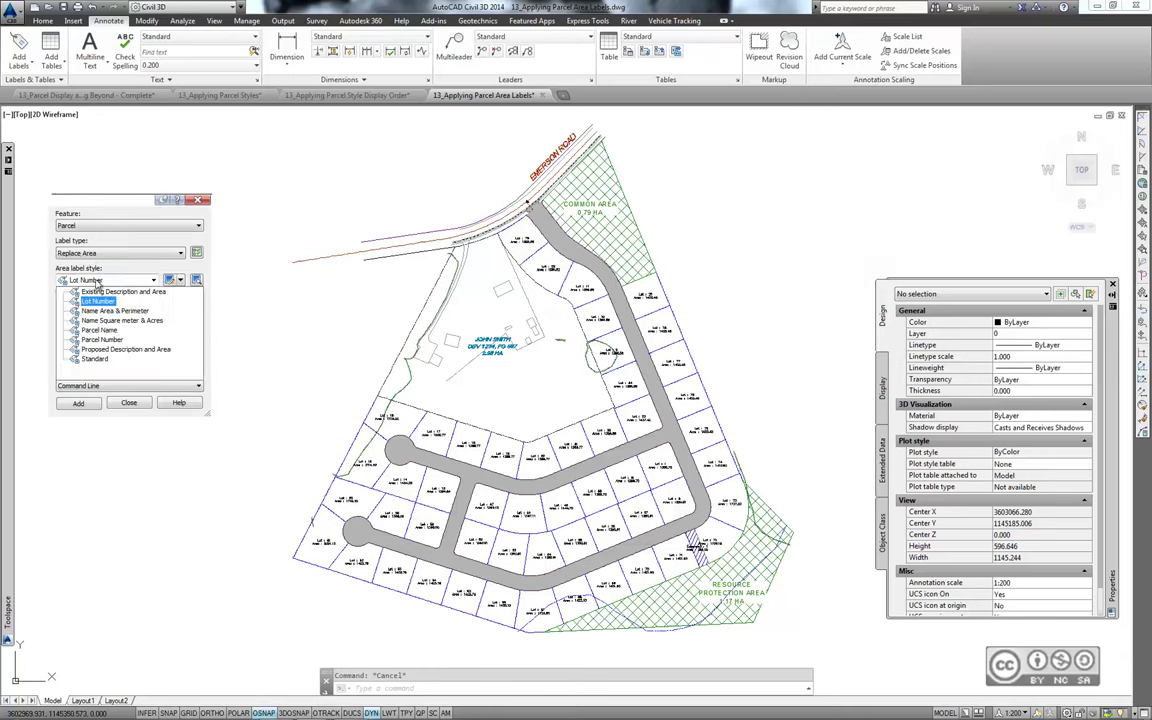
left_click(97, 300)
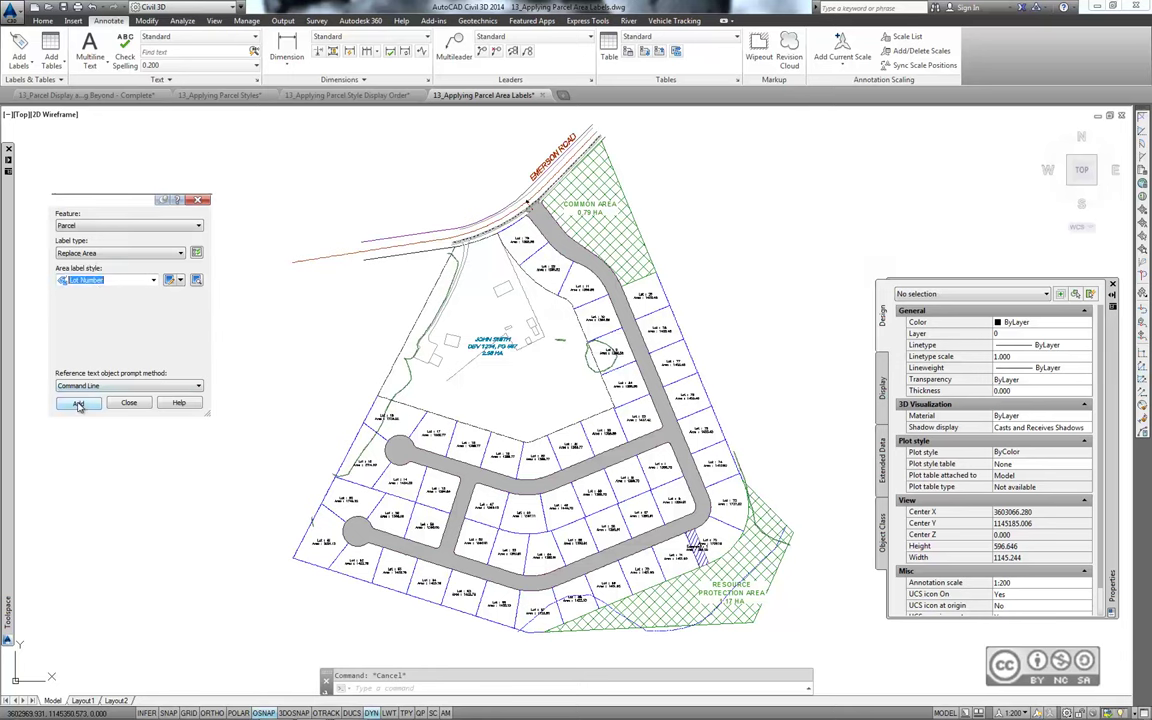
Step: Replace the area labels of Lots 47, 48, 52 and 53
left_click(79, 404)
scroll(470, 597, "up", 2)
scroll(470, 597, "up", 2)
scroll(470, 597, "up", 1)
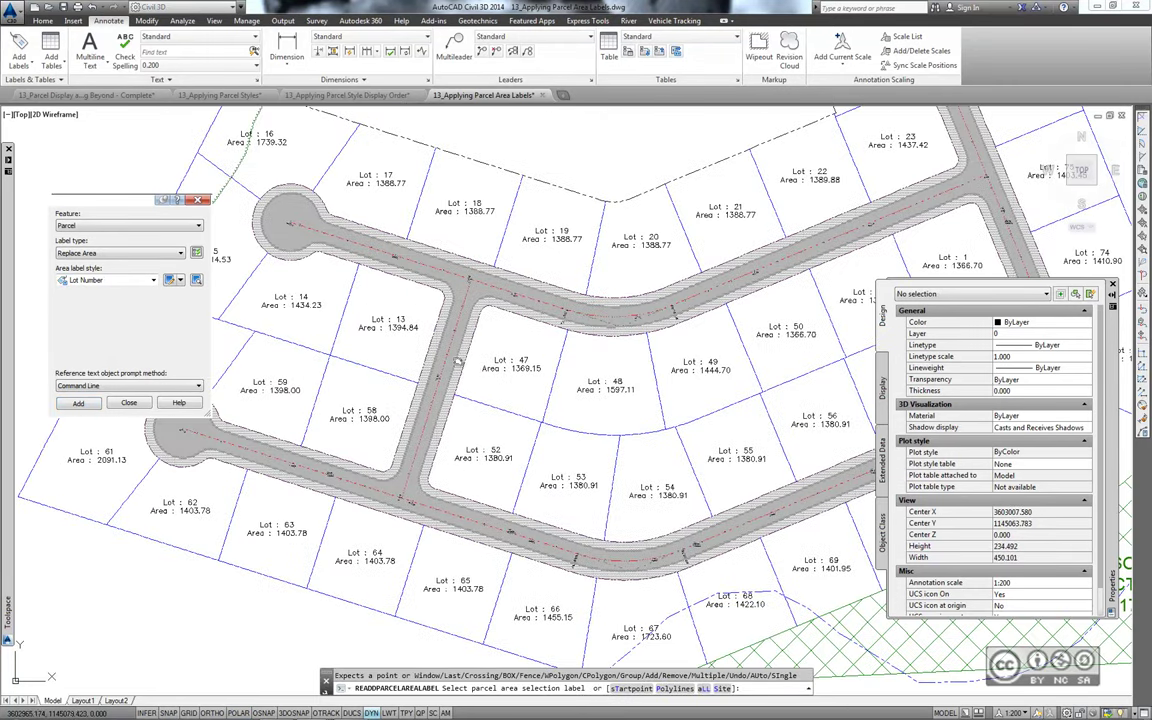
scroll(458, 361, "up", 1)
scroll(531, 349, "up", 1)
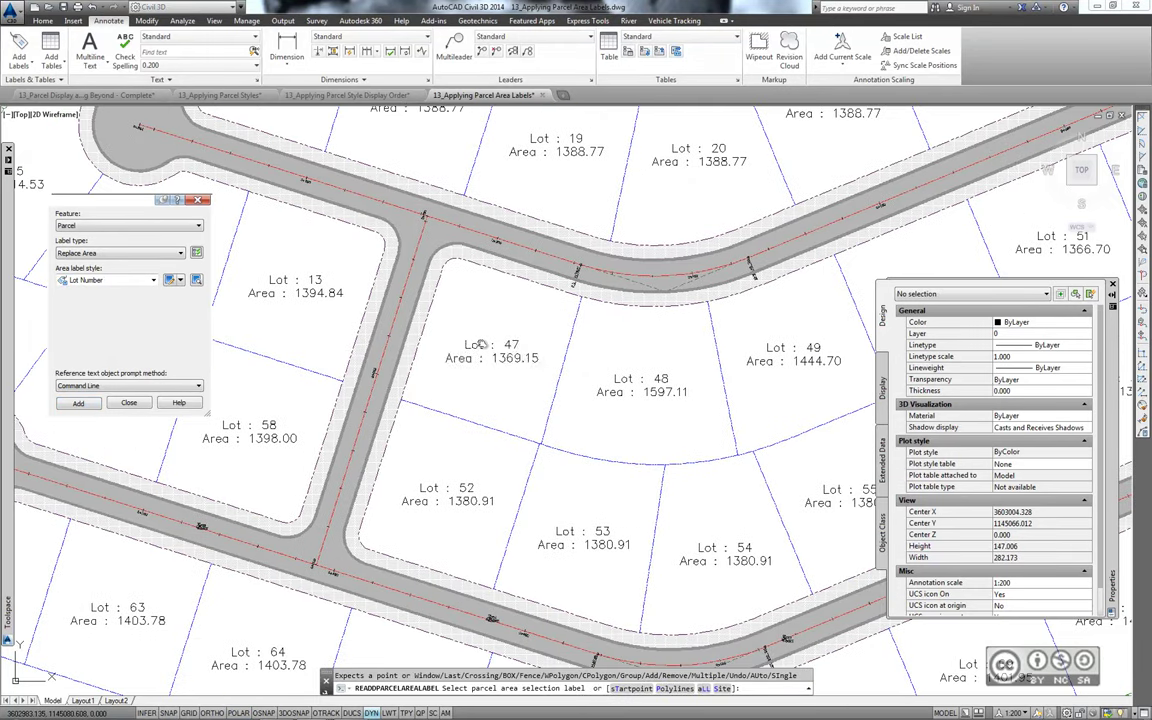
left_click(480, 344)
key("Return")
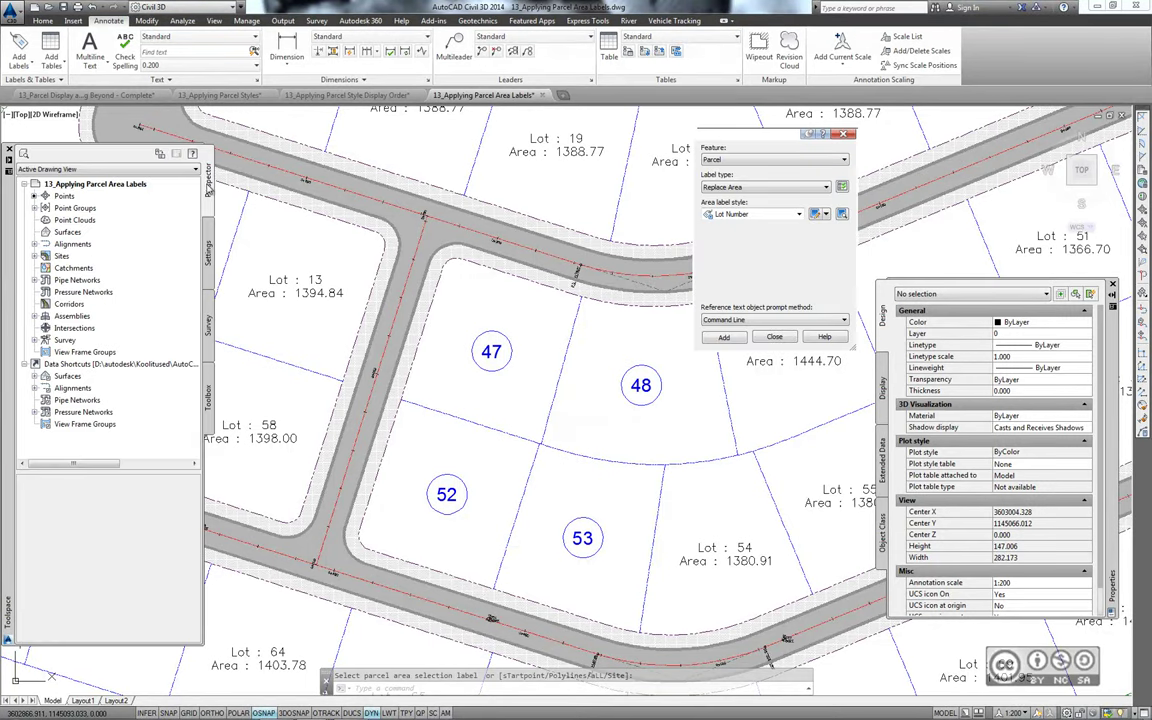
Step: List Lot Layout parcels sorted by area label style and select the Standard-labelled lots
left_click(34, 256)
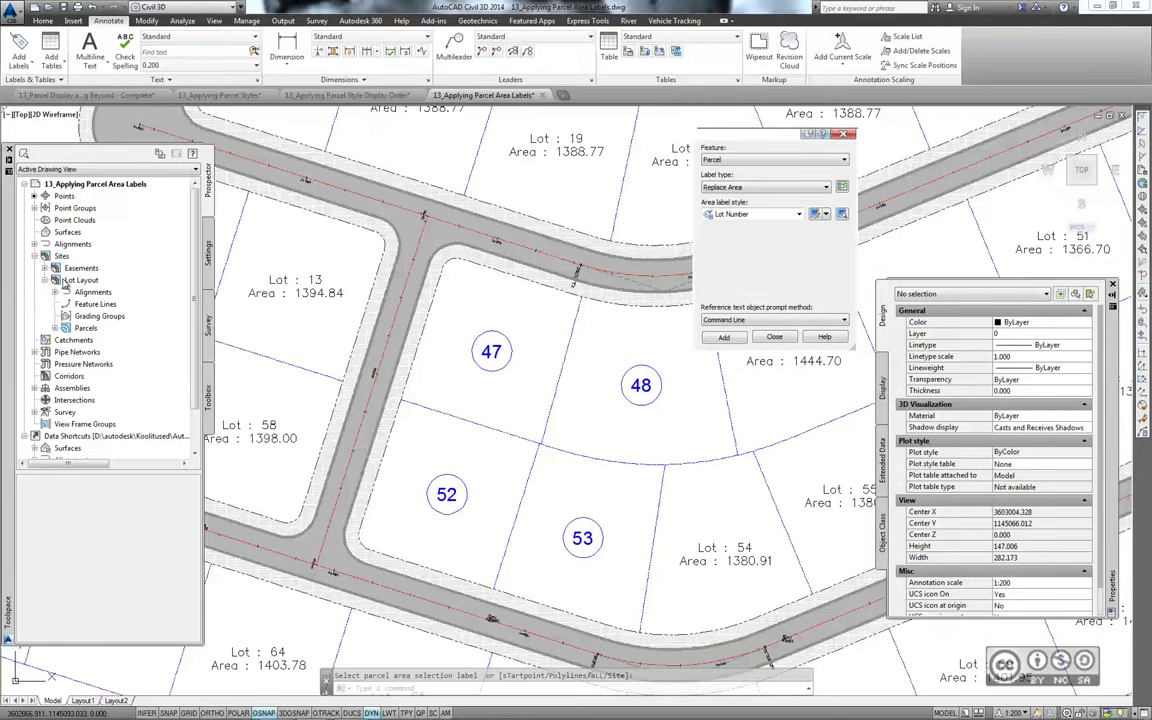
left_click(86, 329)
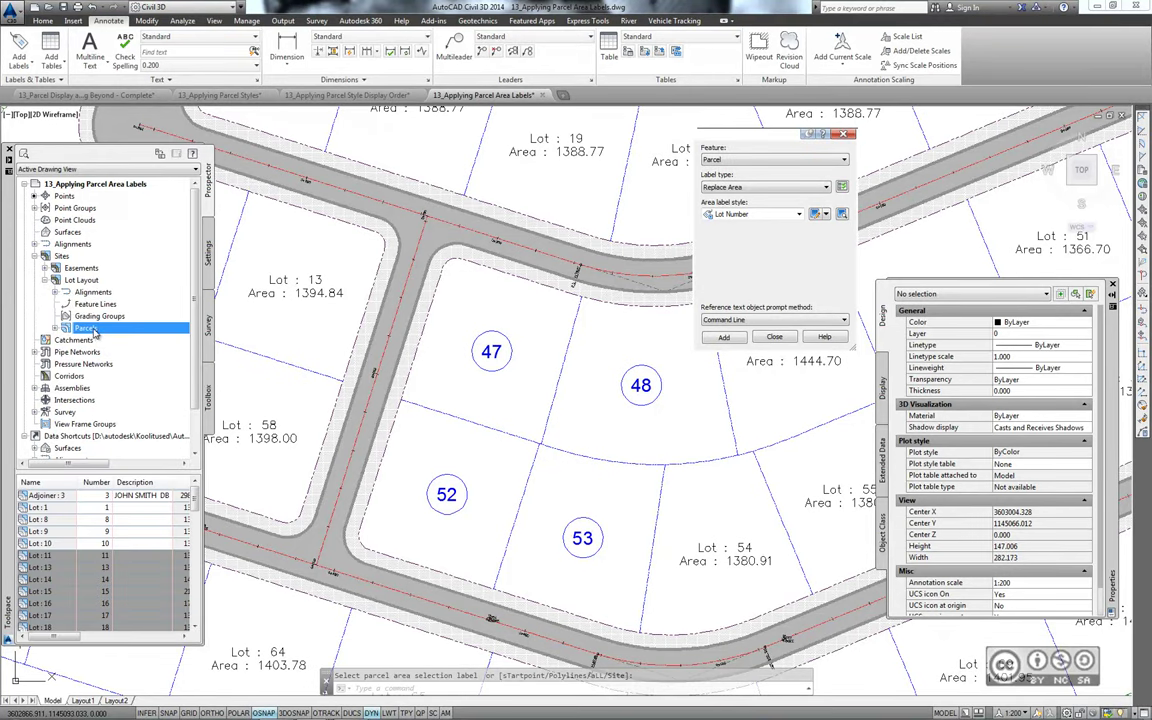
left_click_drag(60, 637, 138, 641)
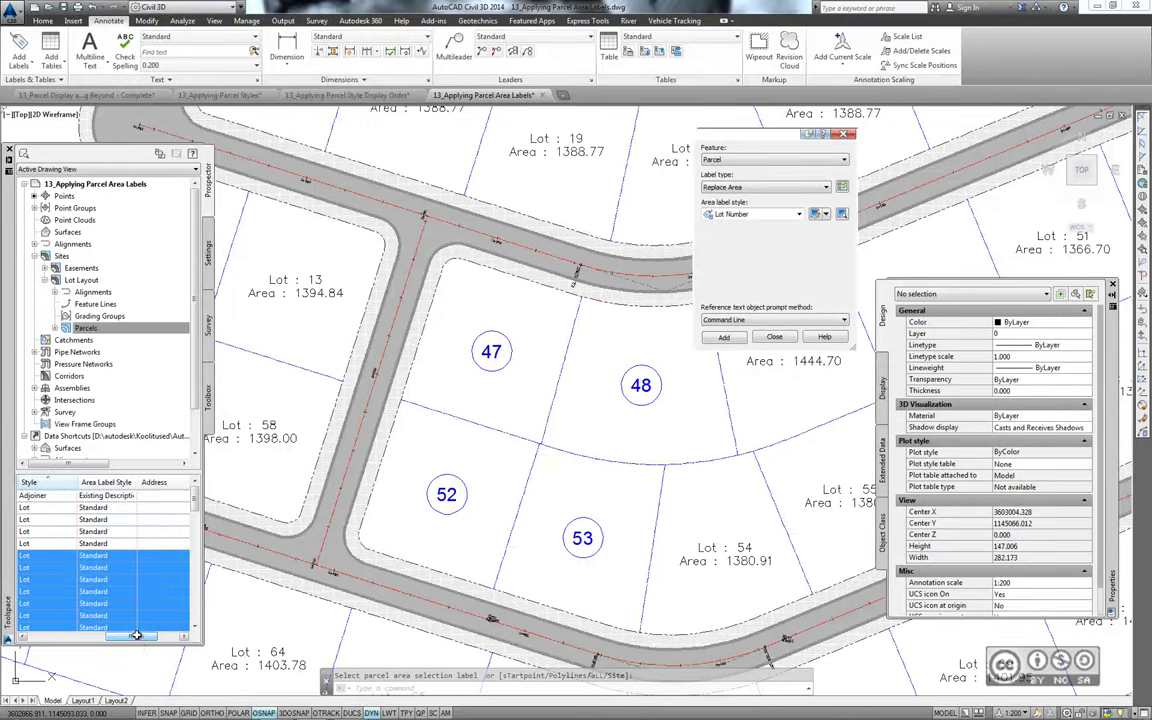
left_click(122, 484)
left_click_drag(150, 638, 130, 641)
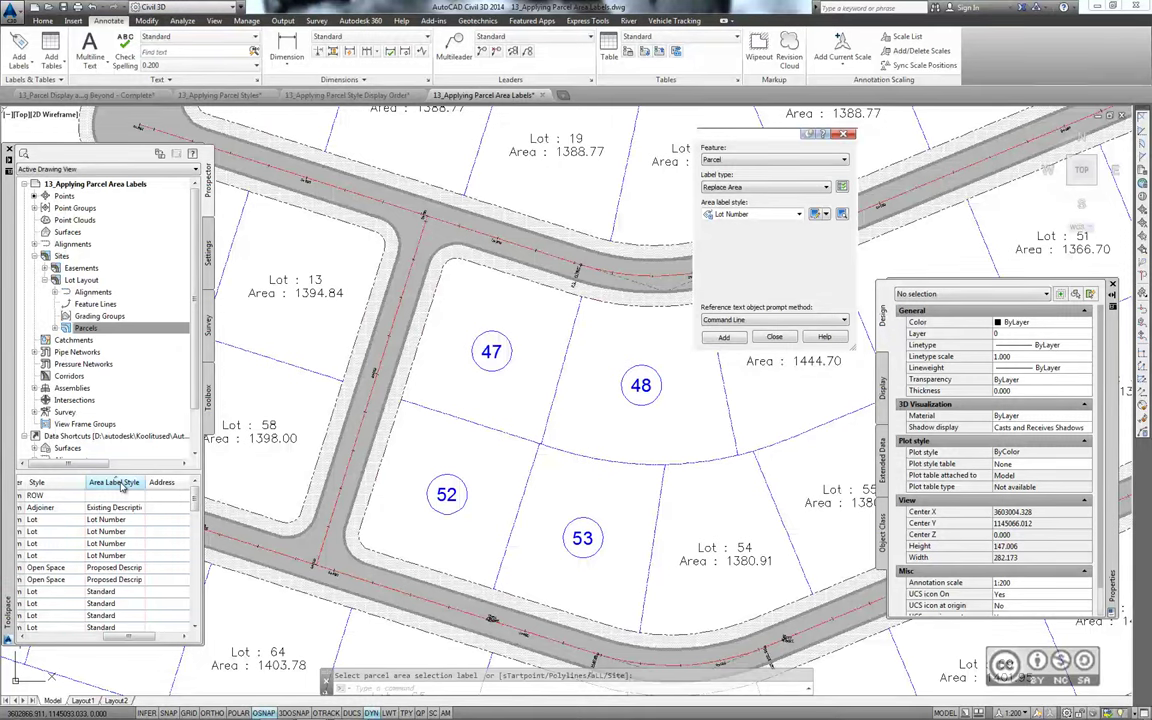
left_click(128, 592)
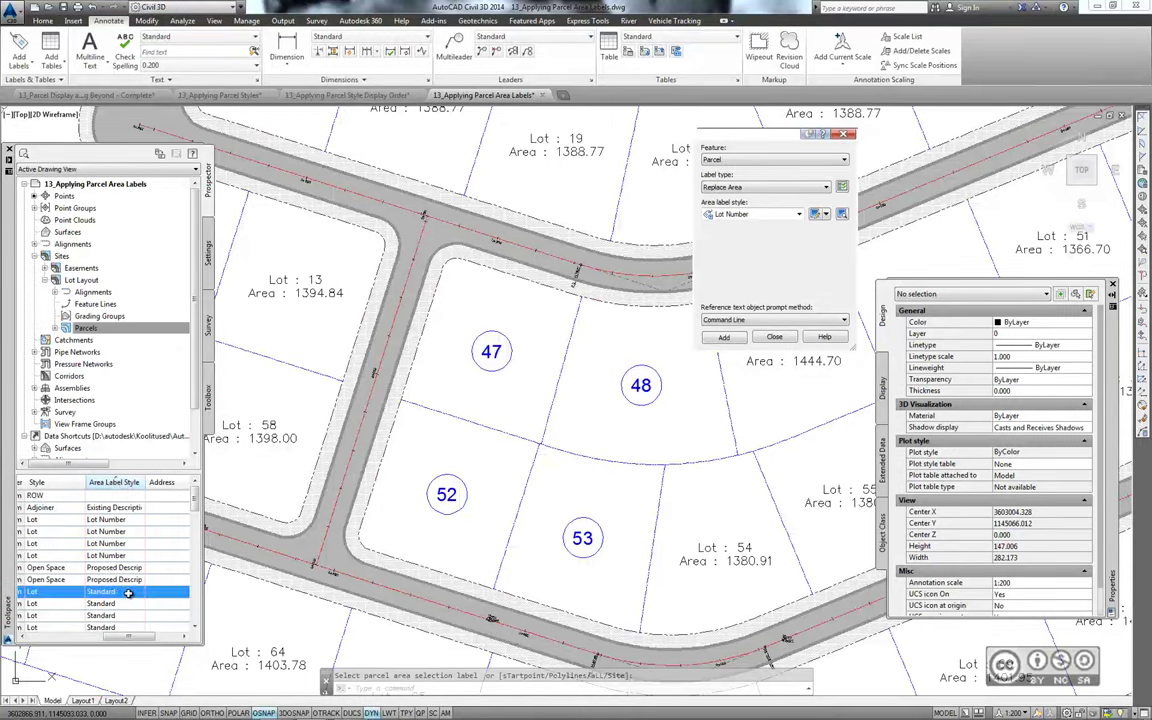
scroll(198, 578, "down", 3)
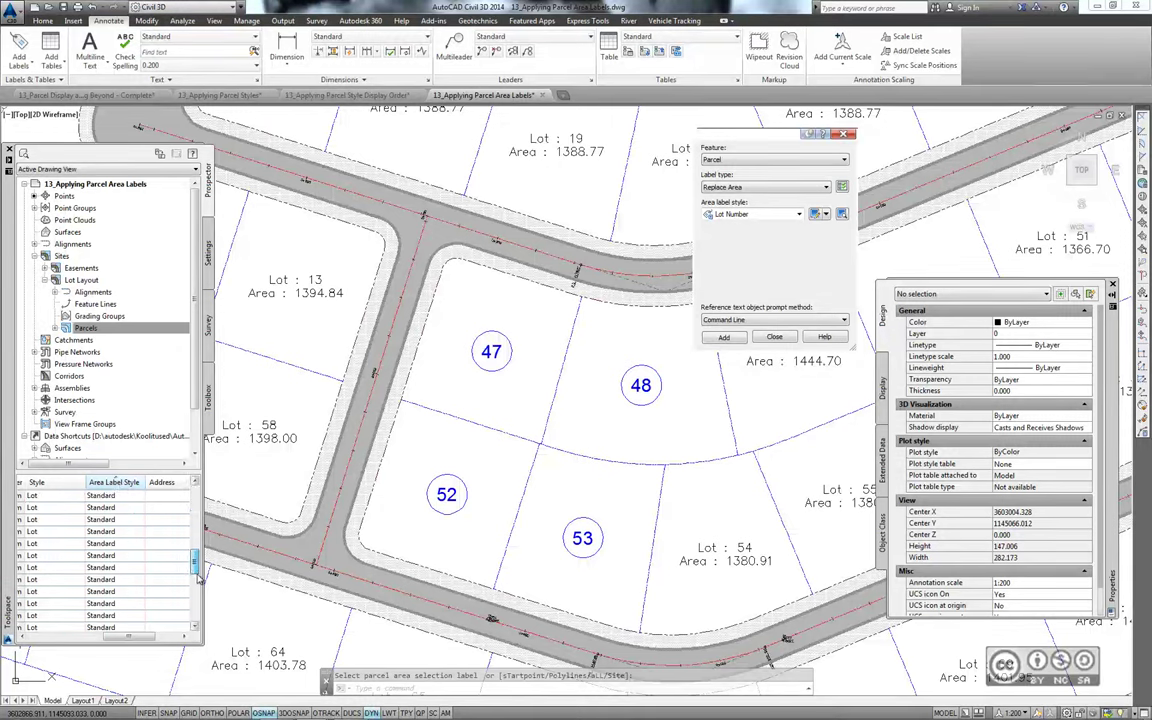
key("ctrl+a")
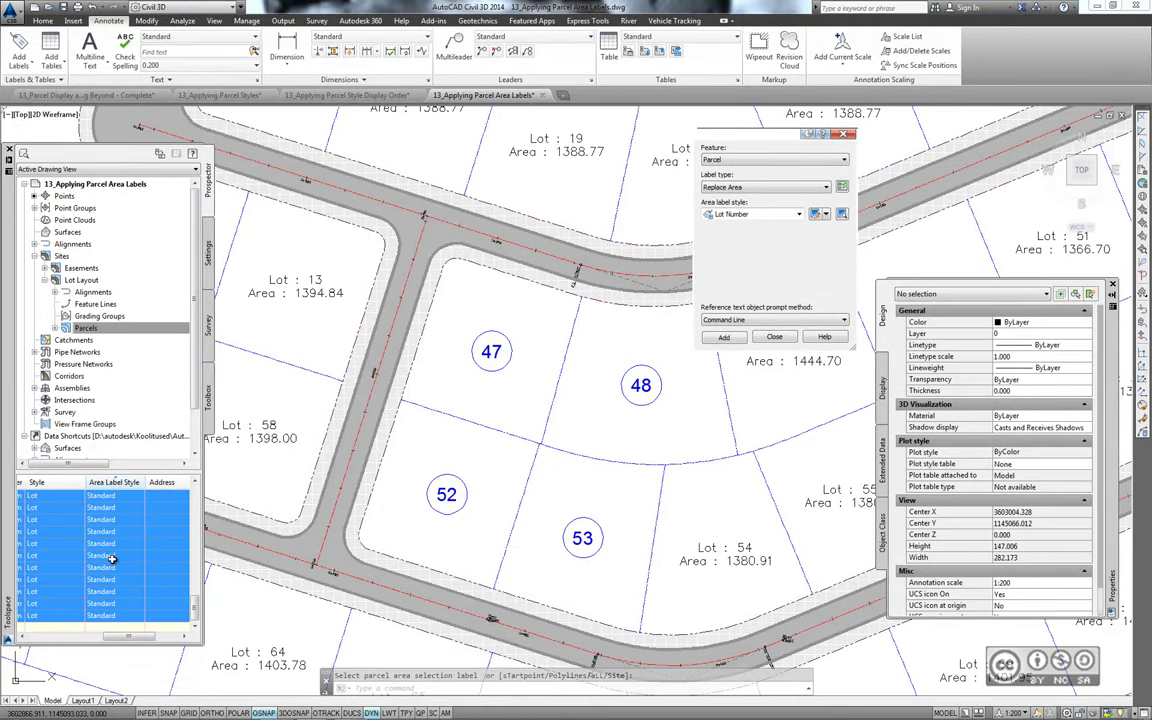
Step: Change the selected lots' area label style to Lot Number
left_click(110, 533)
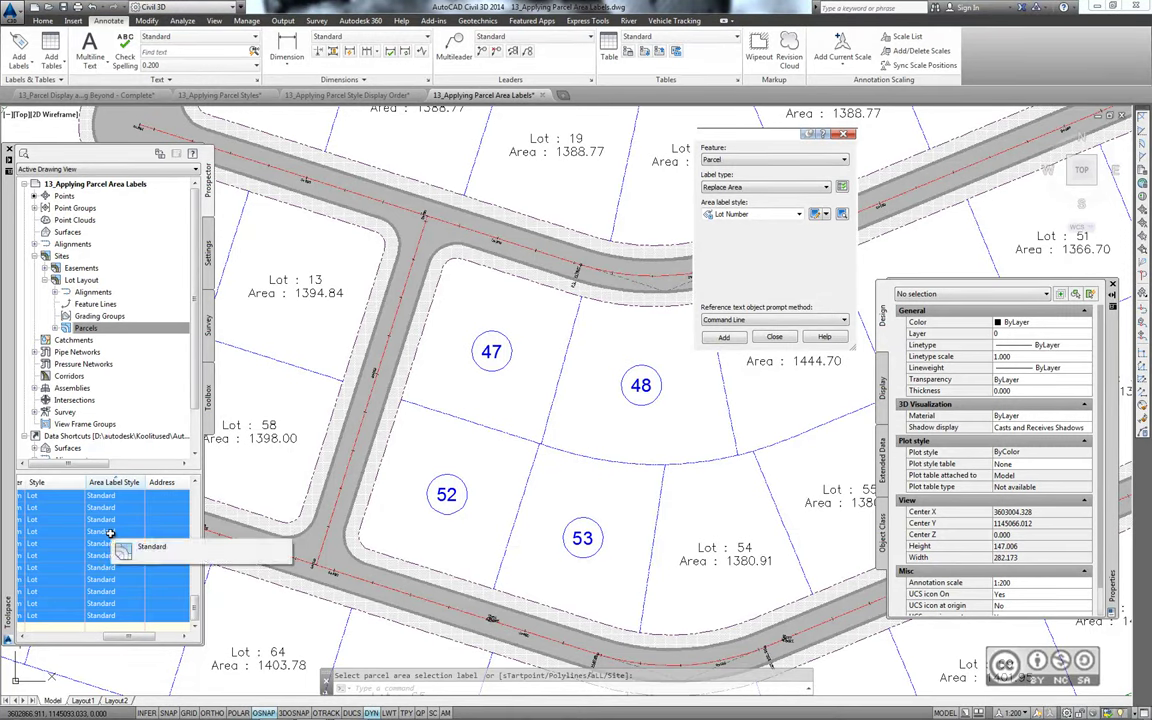
right_click(110, 484)
left_click(170, 490)
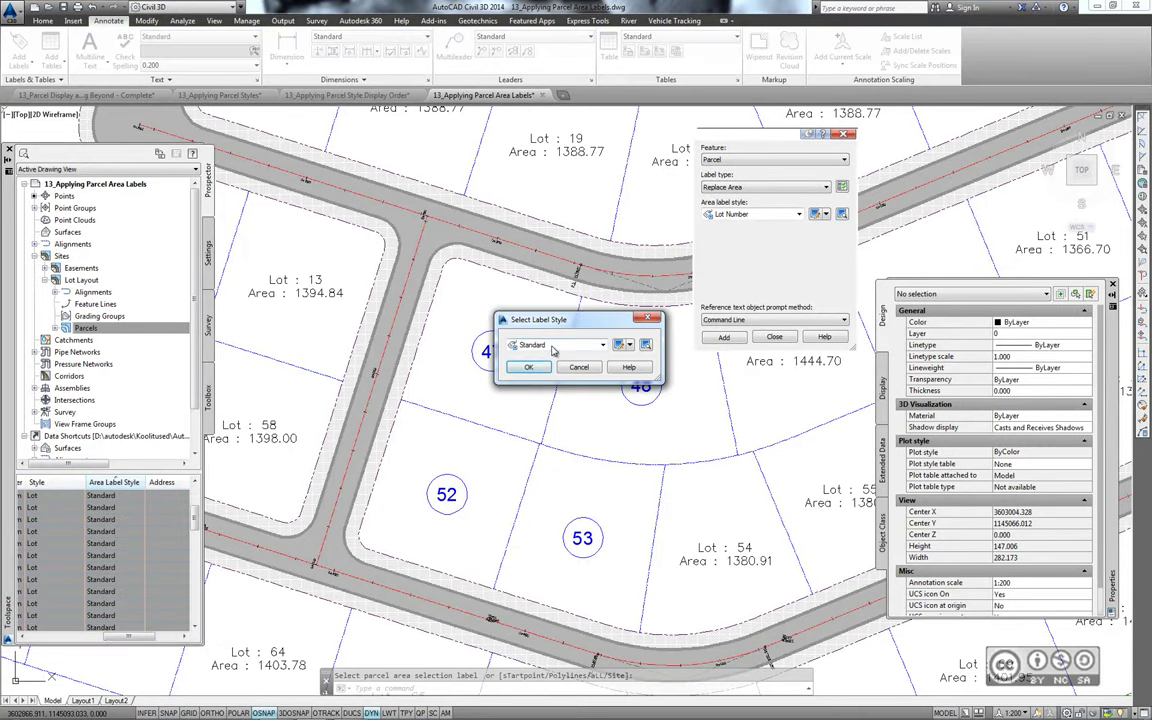
left_click(551, 346)
left_click(547, 375)
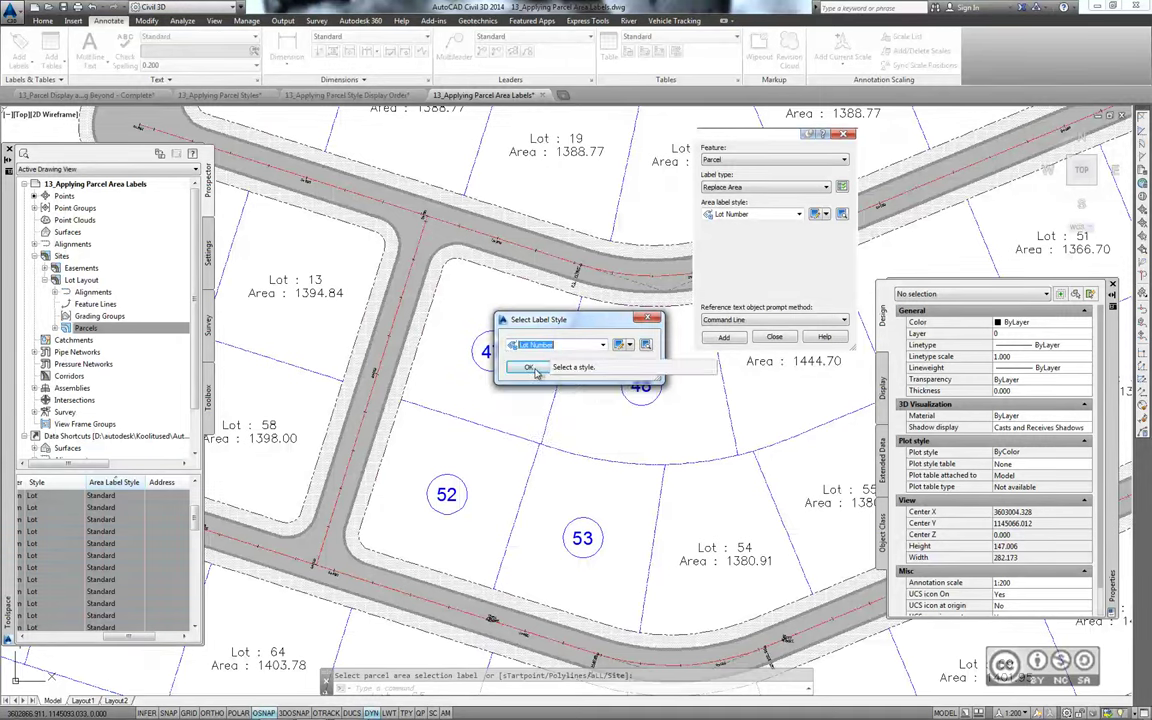
left_click(531, 369)
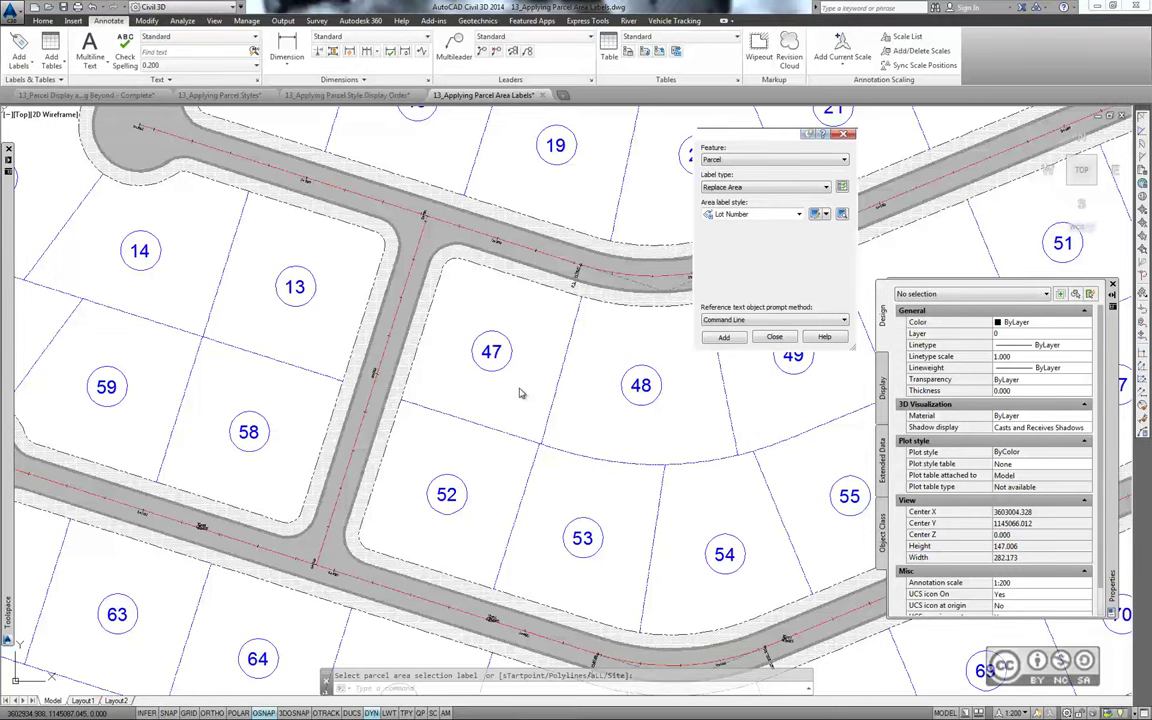
Step: End the label replacement and bring up the Select File dialog
key("Return")
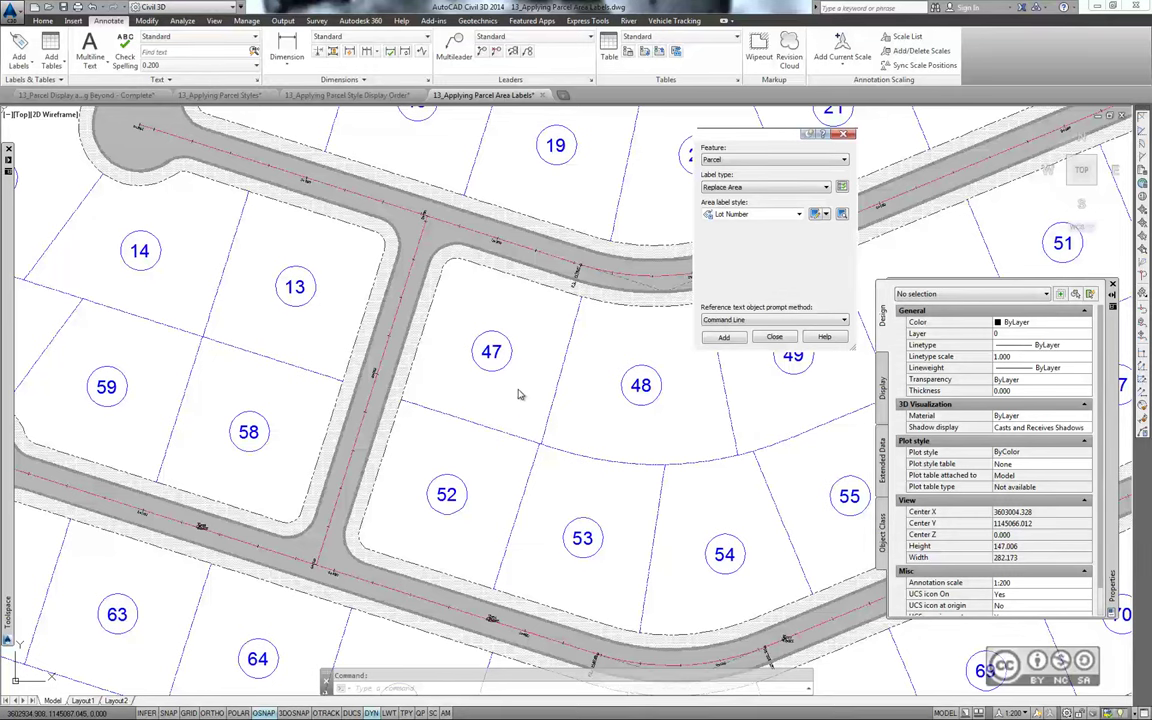
key("ctrl+o")
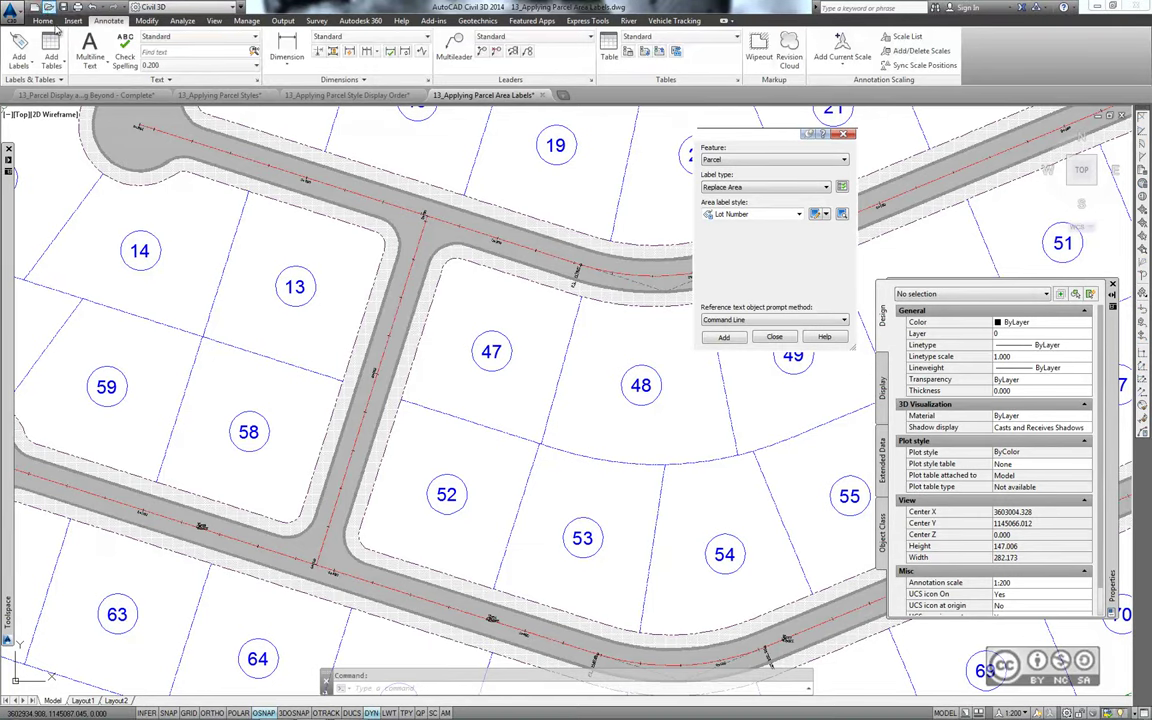
scroll(300, 340, "down", 3)
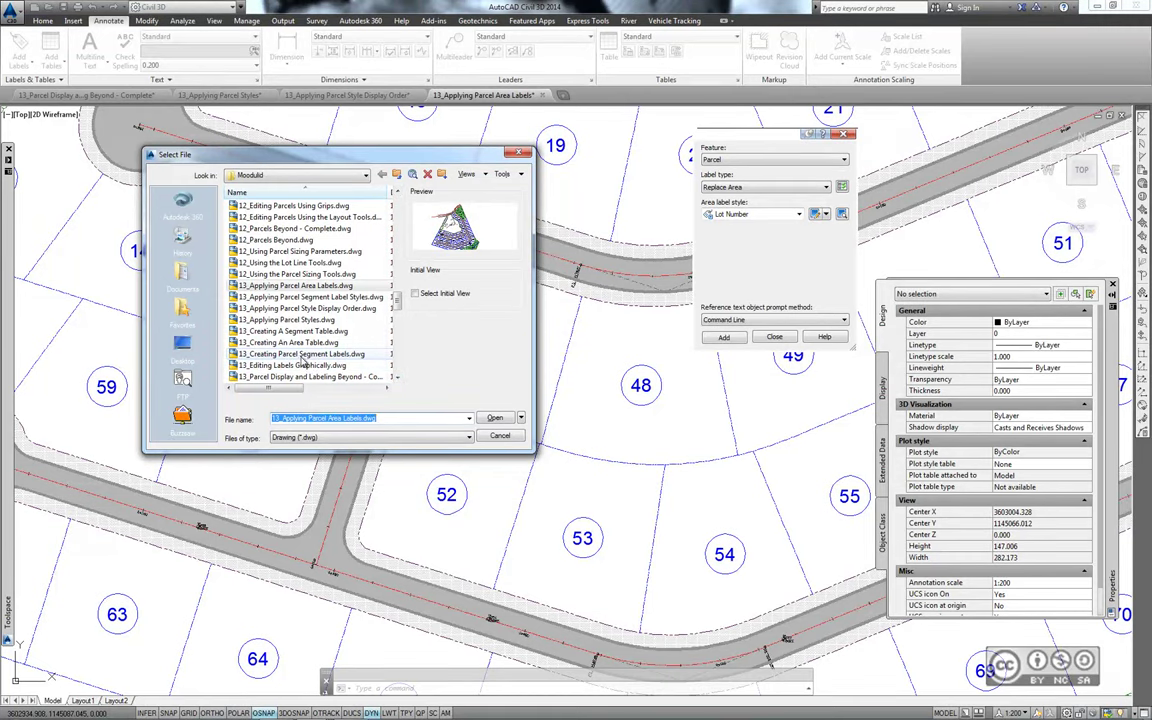
Step: Open 13_Creating Parcel Segment Labels.dwg and start Add Labels set to Parcel, Single Segment
left_click(300, 356)
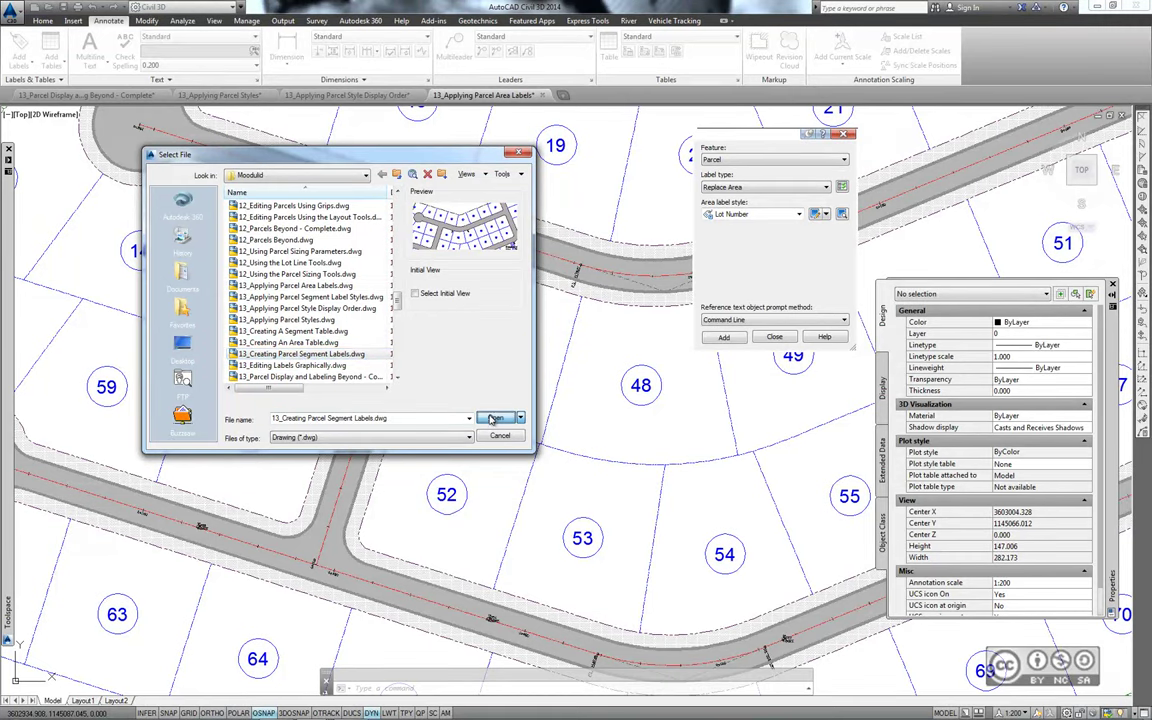
left_click(495, 417)
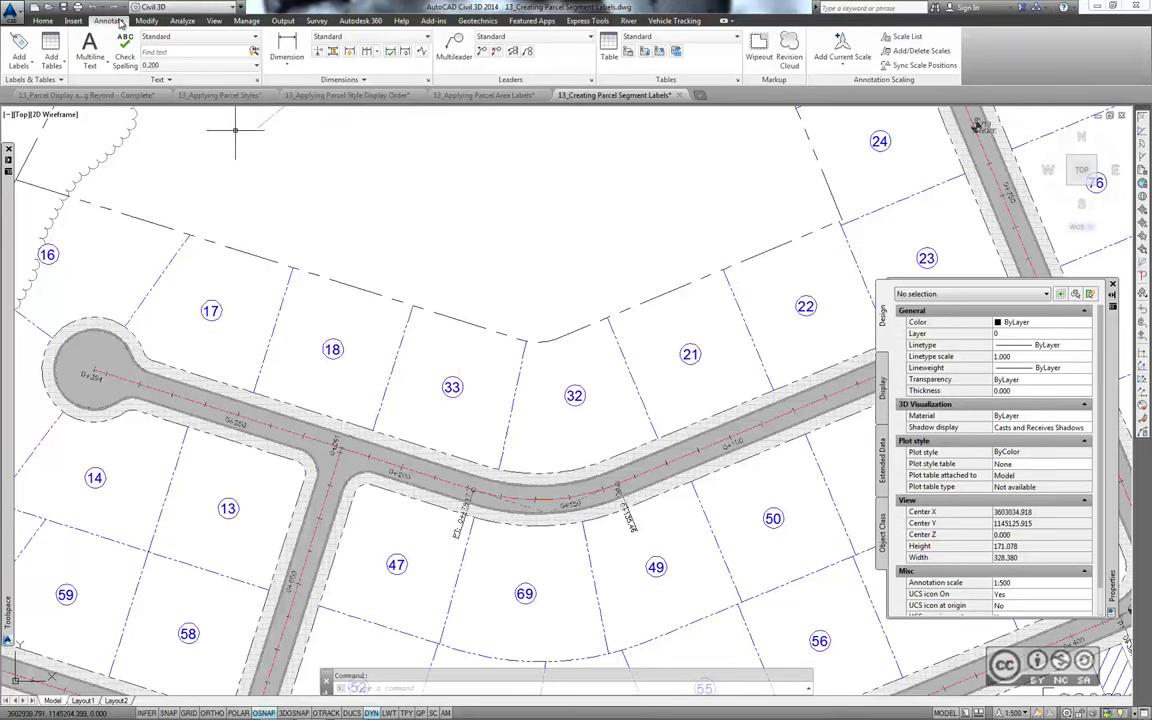
left_click(20, 45)
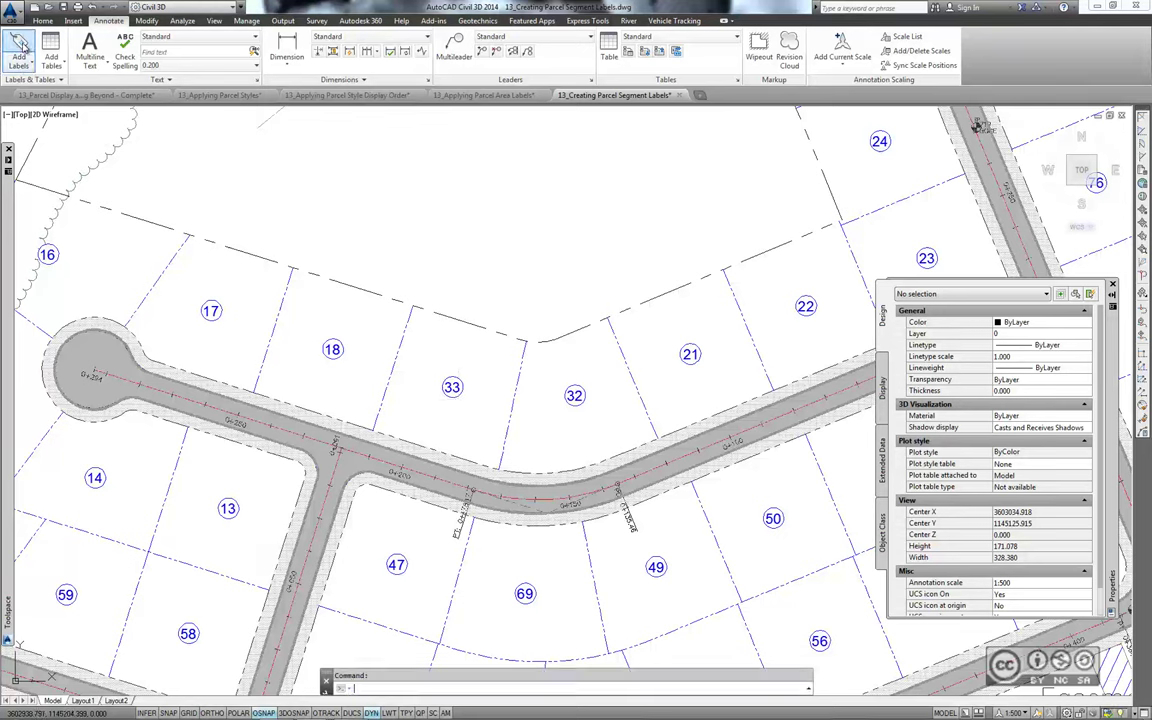
left_click_drag(528, 211, 718, 214)
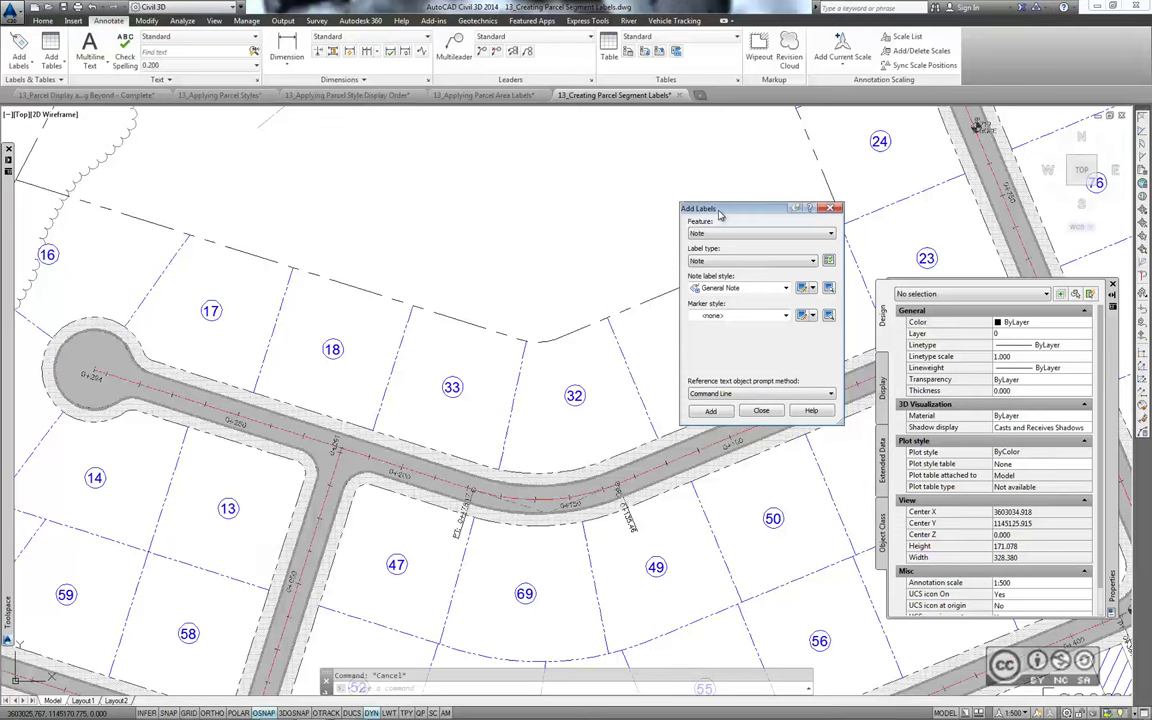
left_click(760, 233)
left_click(720, 305)
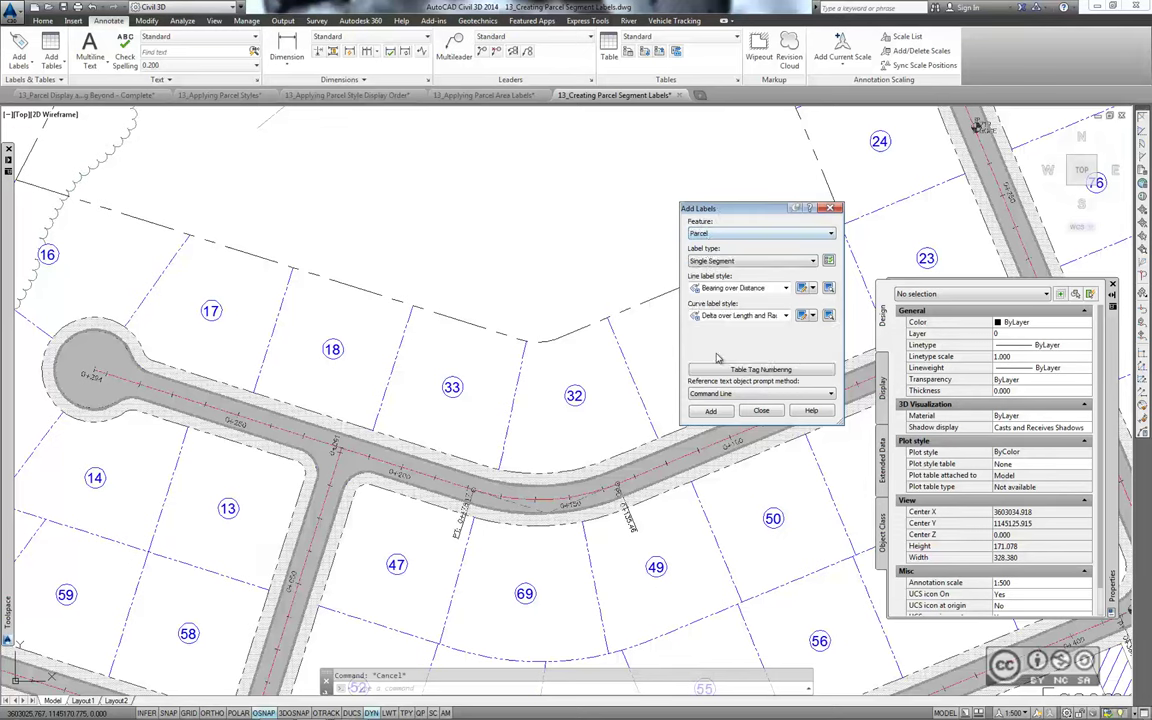
left_click(710, 413)
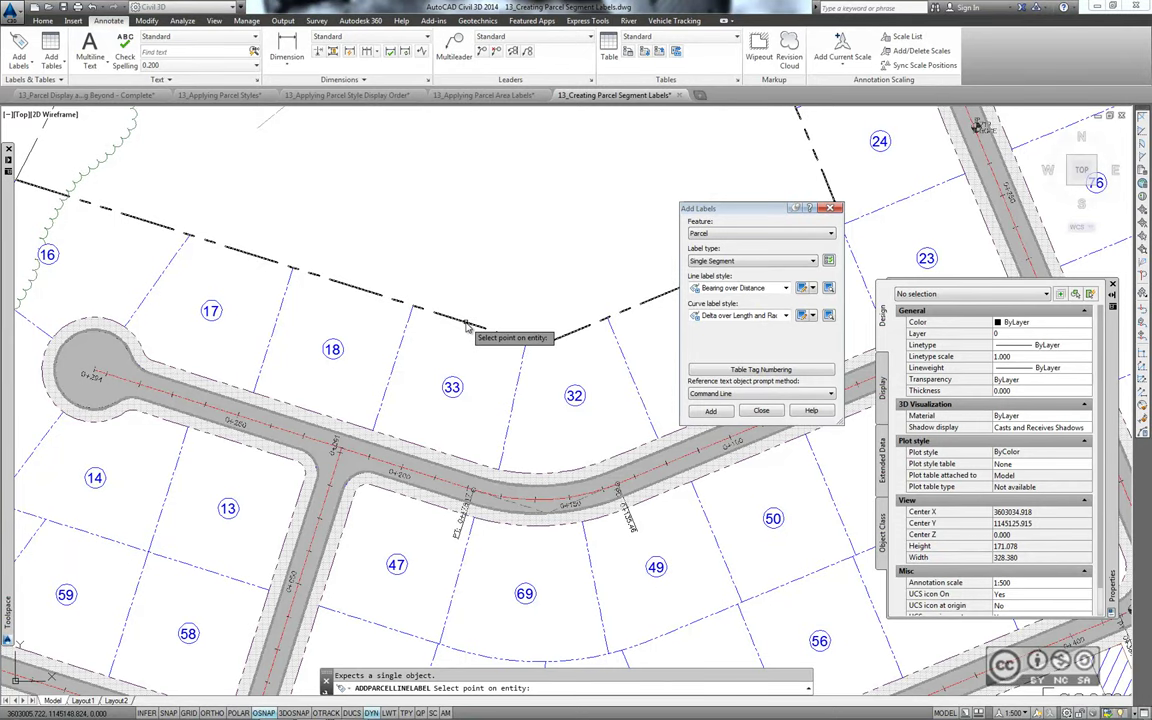
Step: Label parcel 33's rear and side lines with bearing and distance
left_click(467, 332)
scroll(470, 352, "up", 2)
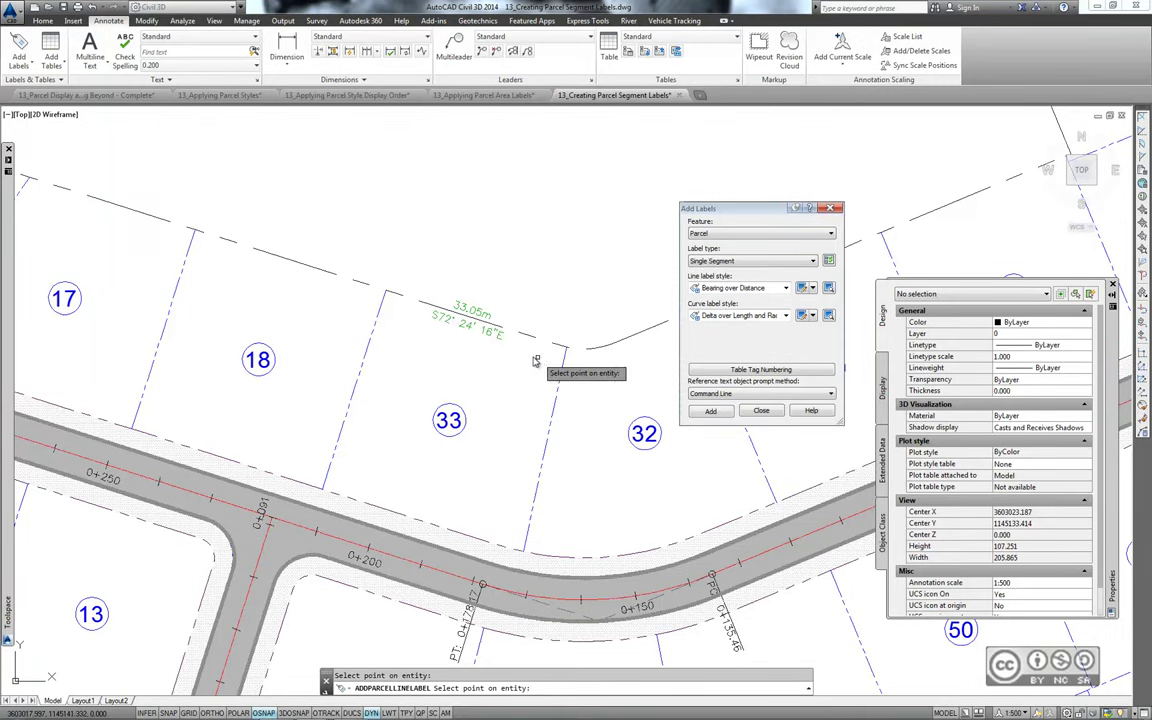
middle_click_drag(449, 312, 459, 296)
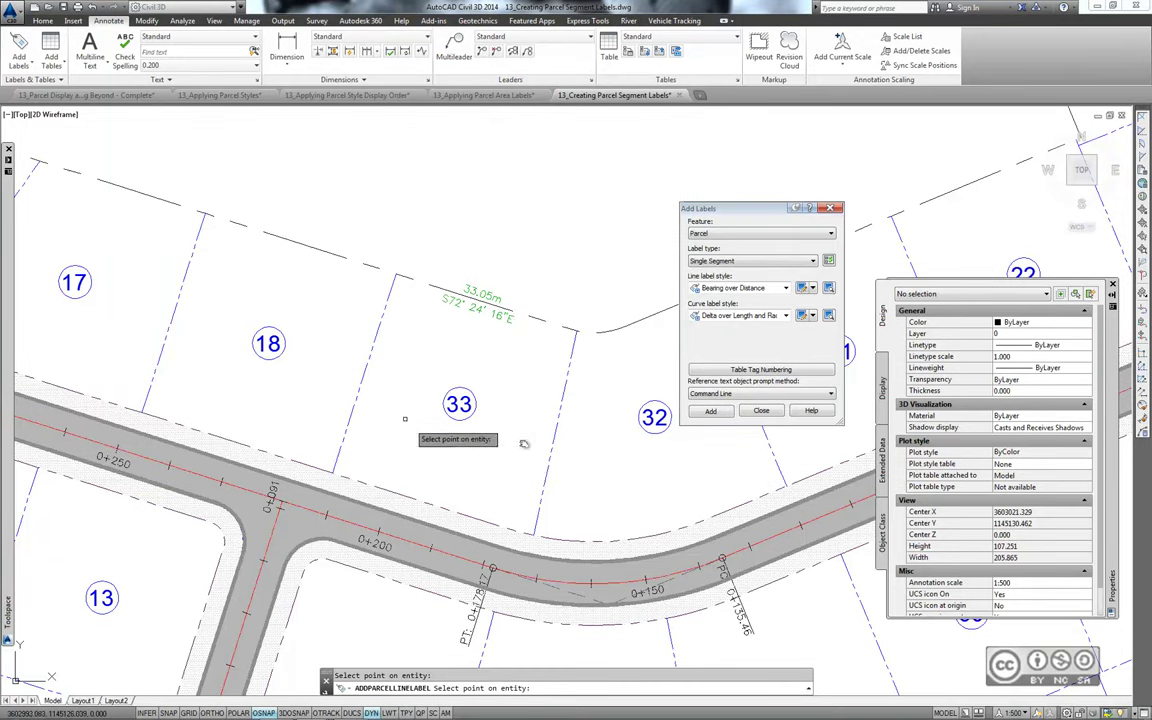
left_click(557, 446)
Step: Label the curve below parcel 69 (L=90.85, R=278.87, Δ=18.66)
scroll(410, 430, "down", 3)
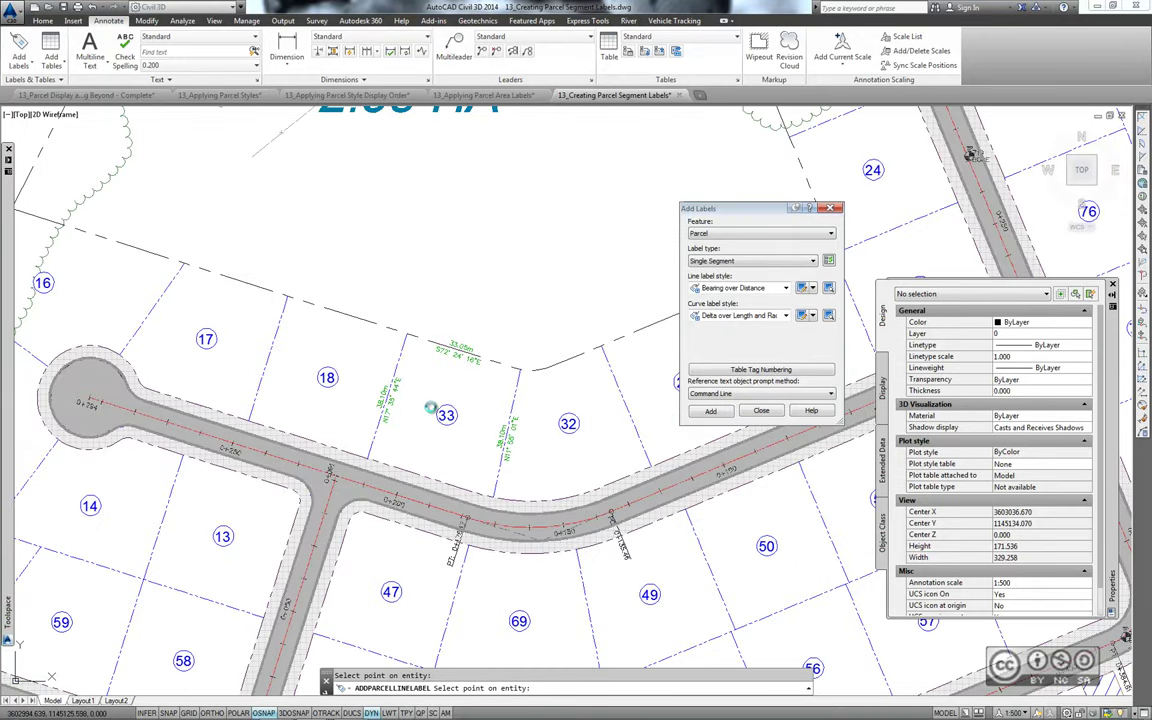
middle_click_drag(505, 582, 428, 361)
scroll(427, 360, "up", 2)
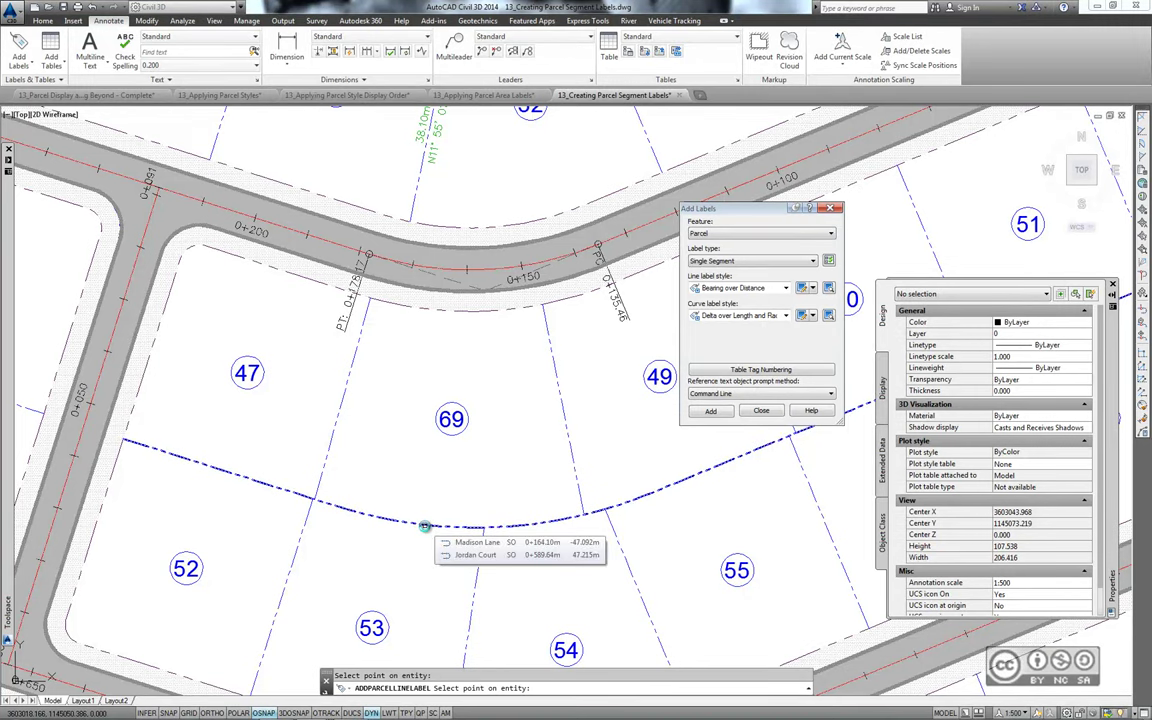
left_click(424, 526)
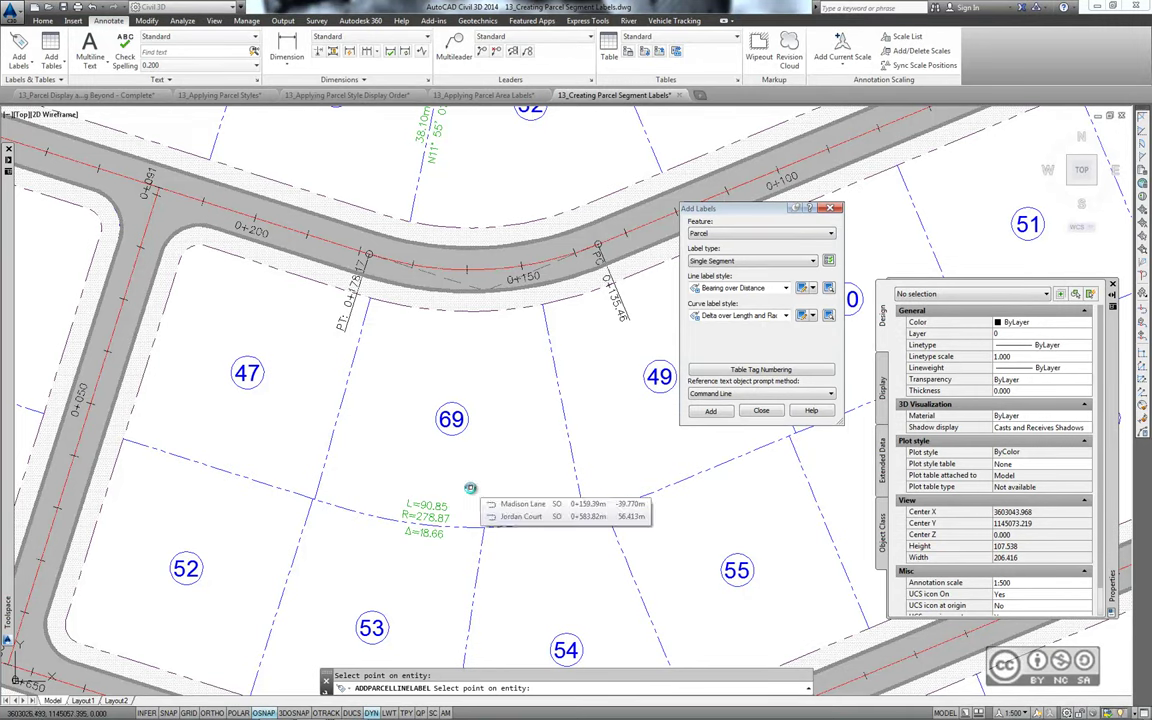
middle_click_drag(470, 488, 527, 479)
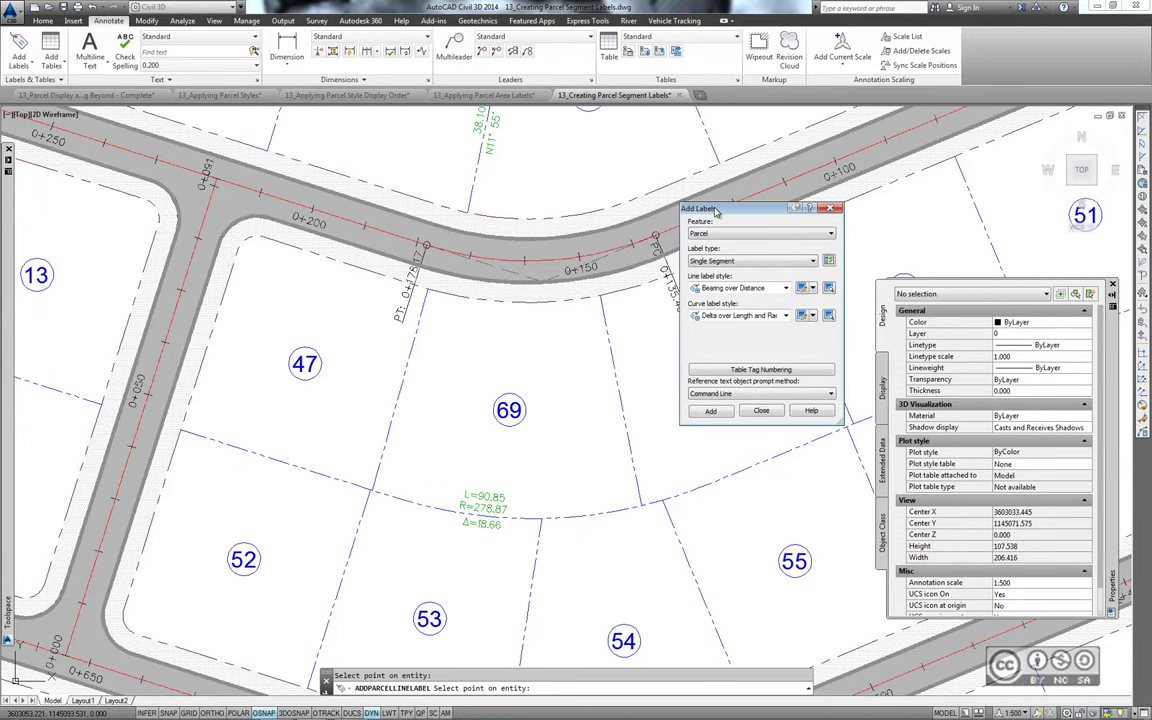
Step: Label all of parcel 32's boundary segments clockwise using Multiple Segment labels
left_click(722, 261)
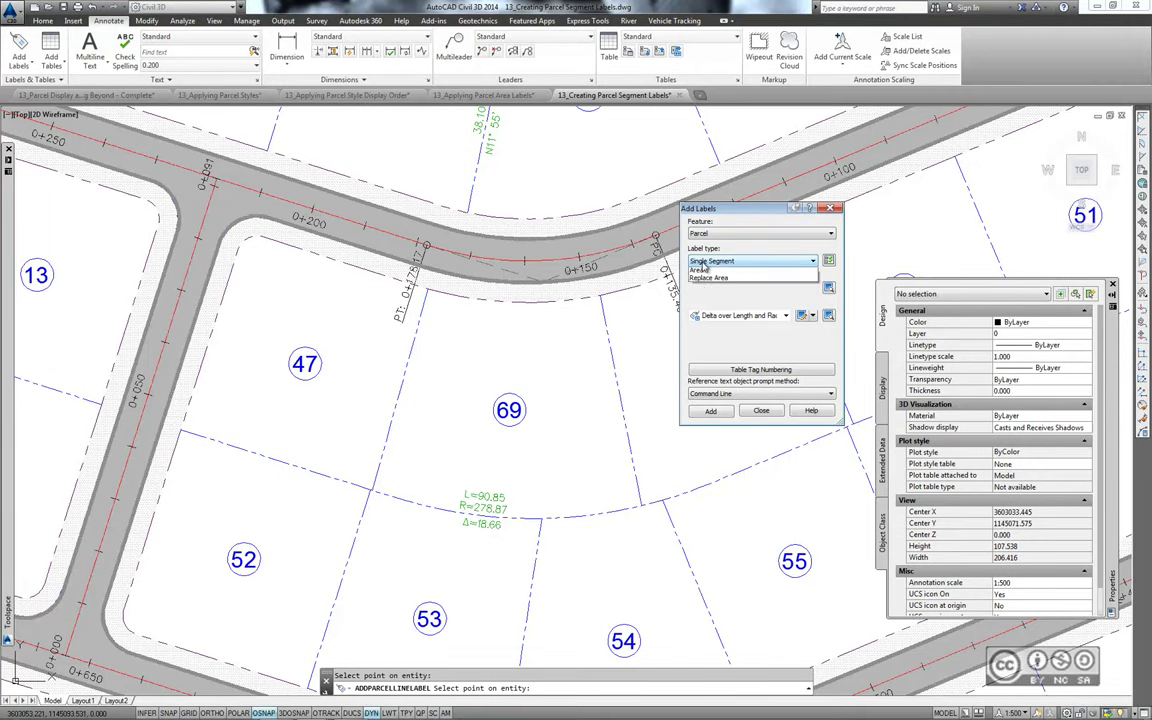
left_click(718, 268)
left_click(707, 414)
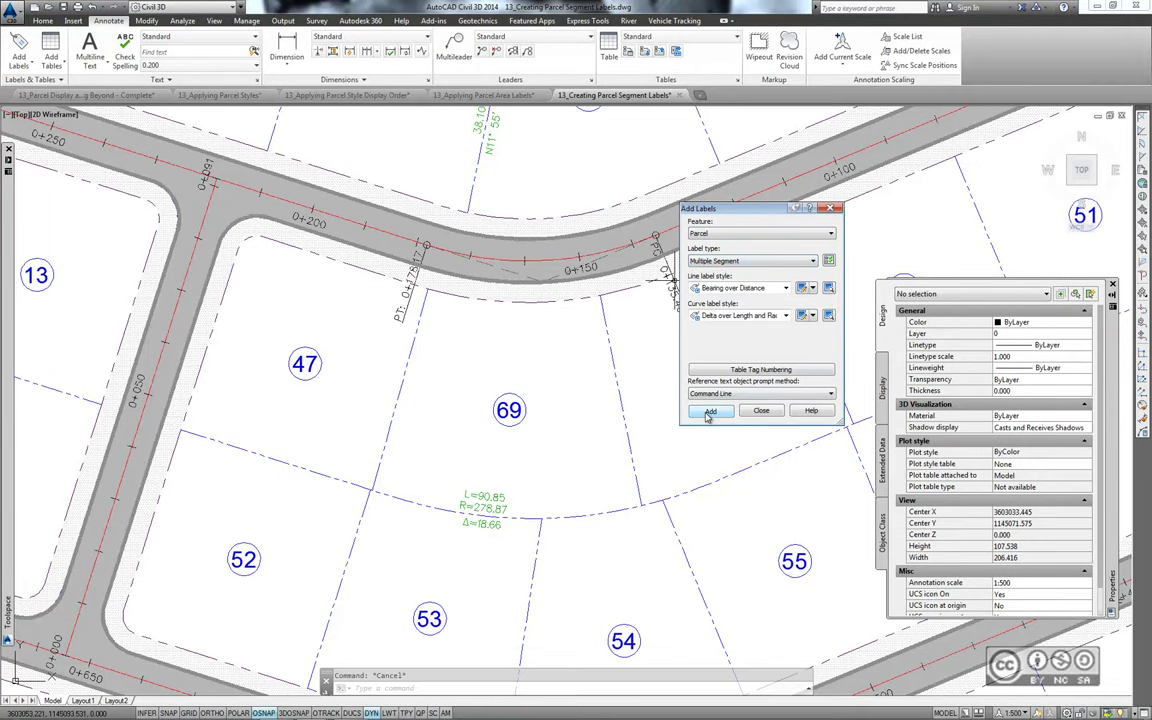
middle_click_drag(707, 414, 351, 355)
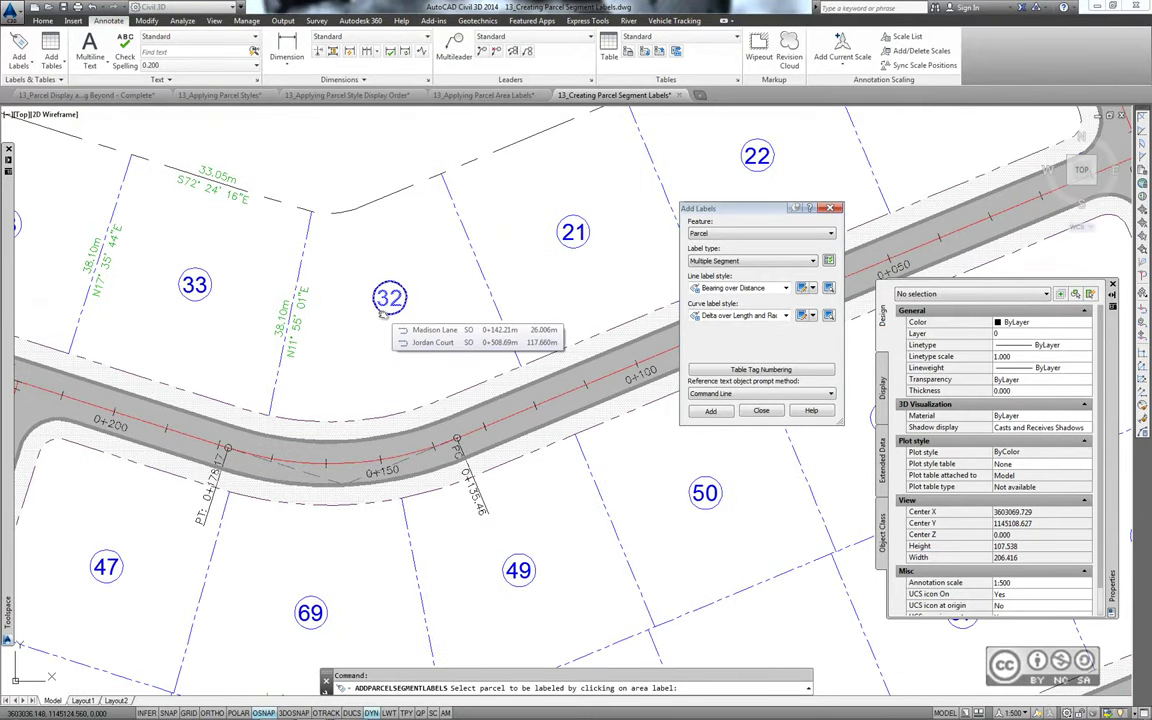
left_click(382, 312)
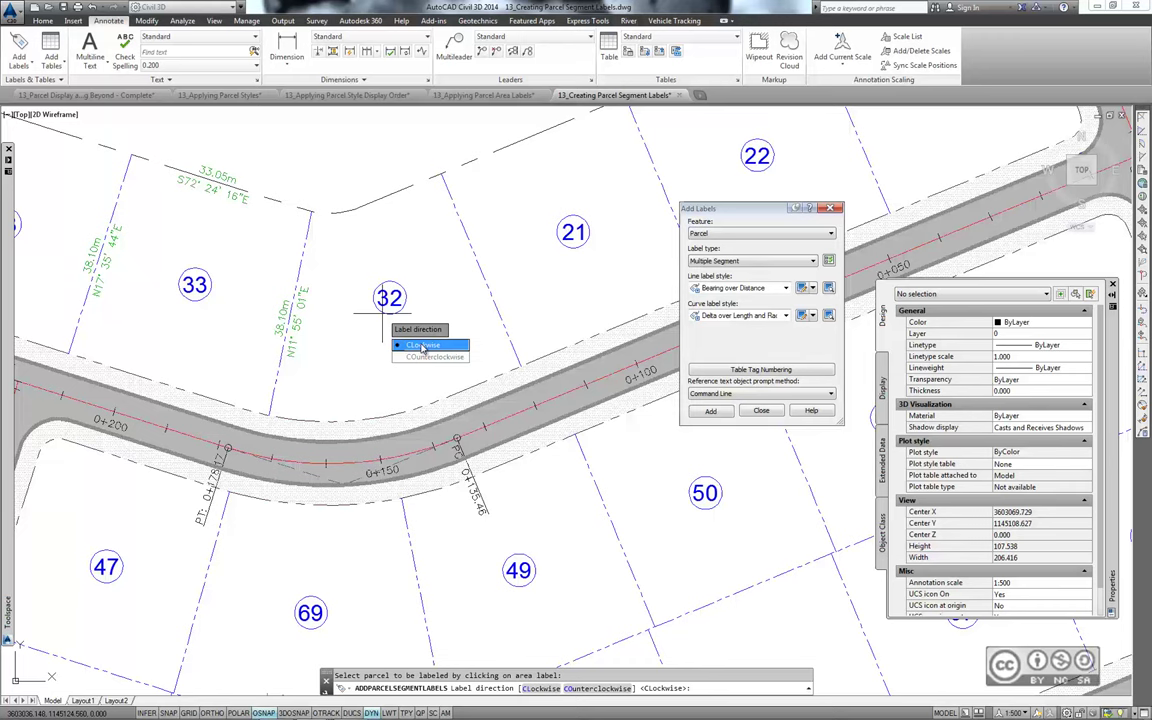
left_click(425, 345)
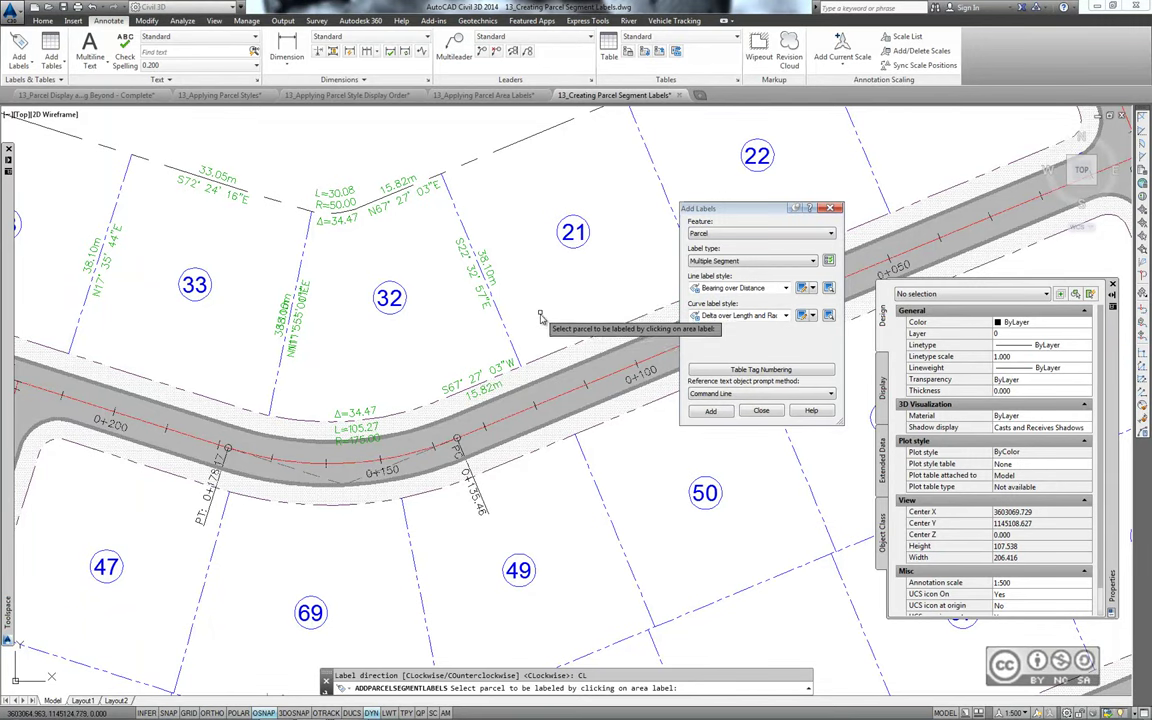
left_click(733, 234)
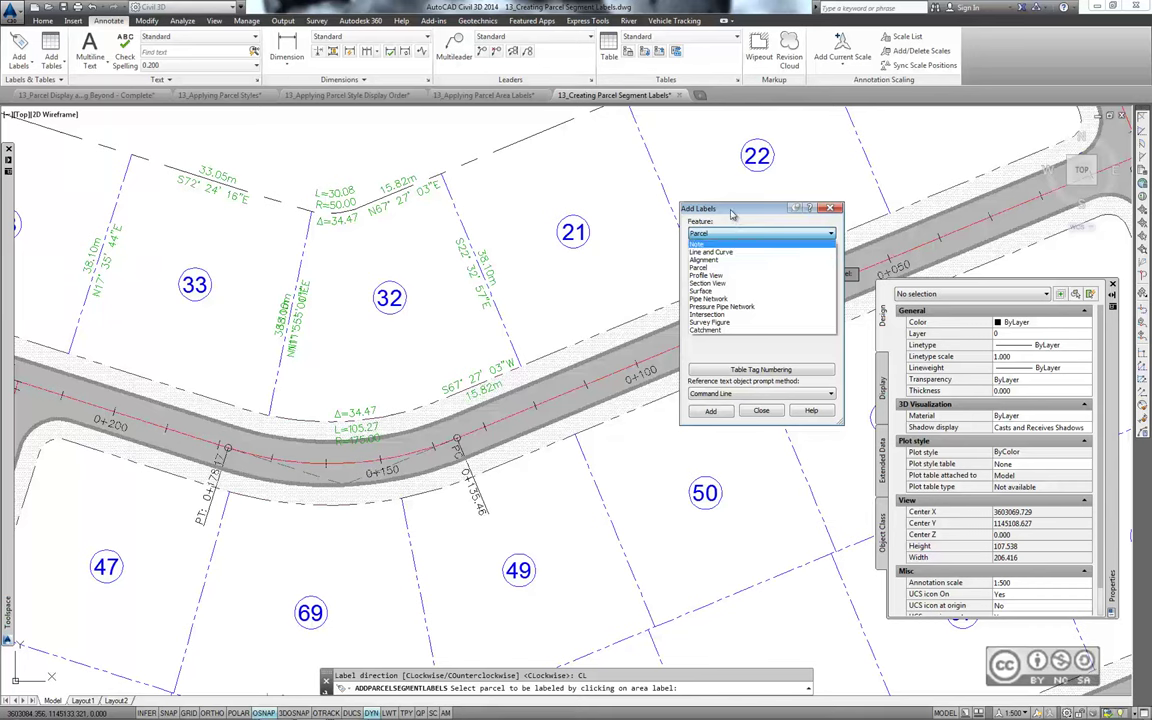
left_click(733, 222)
Step: Cancel labelling, leaving parcel 32's labels including S67° 27' 03"W 15.82m in place
key("Escape")
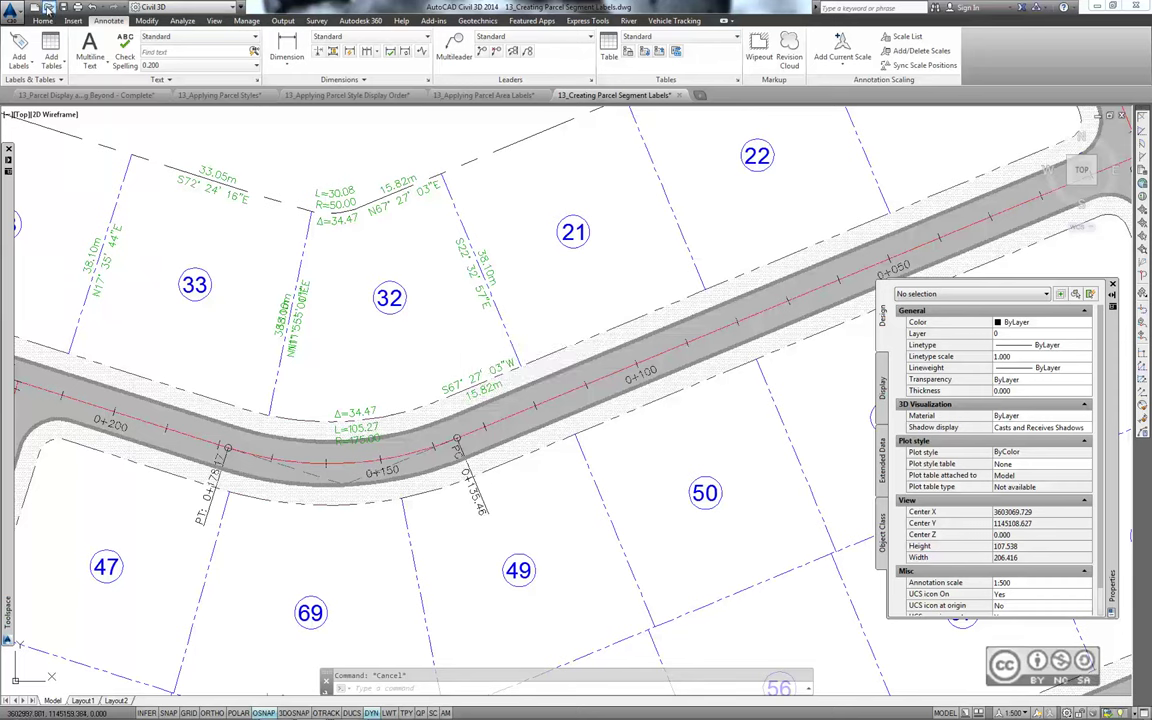
Step: Open the drawing 13_Applying Parcel Segment Label Styles.dwg
left_click(398, 379)
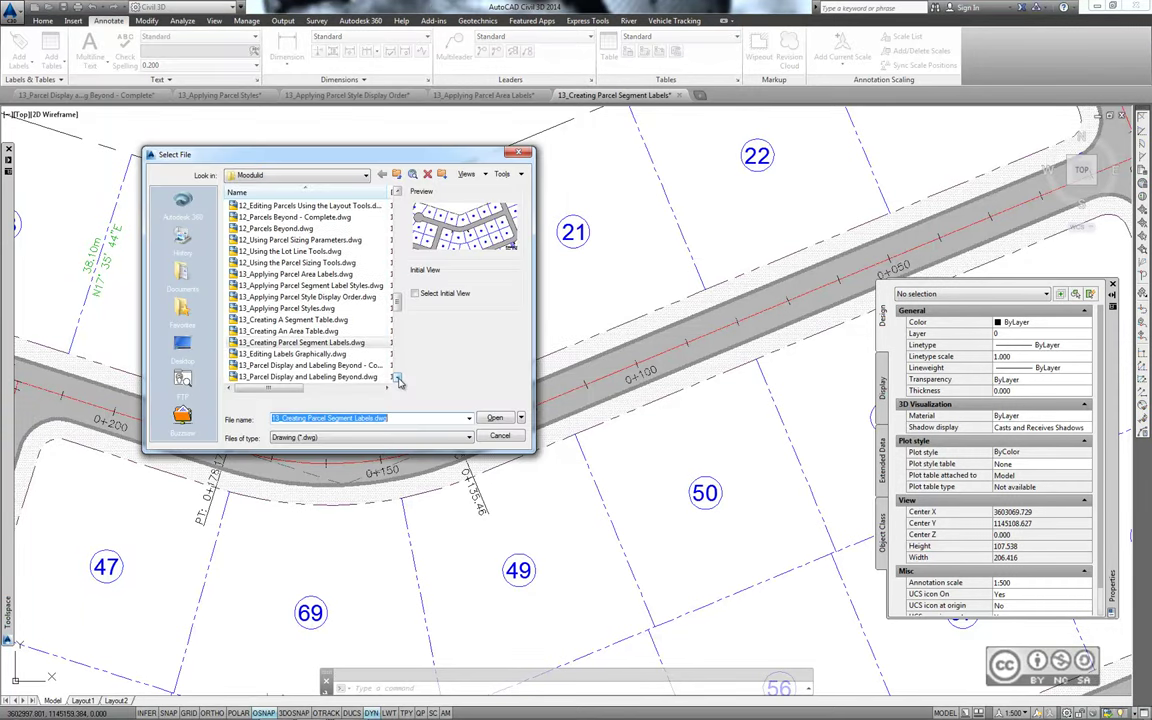
left_click(286, 287)
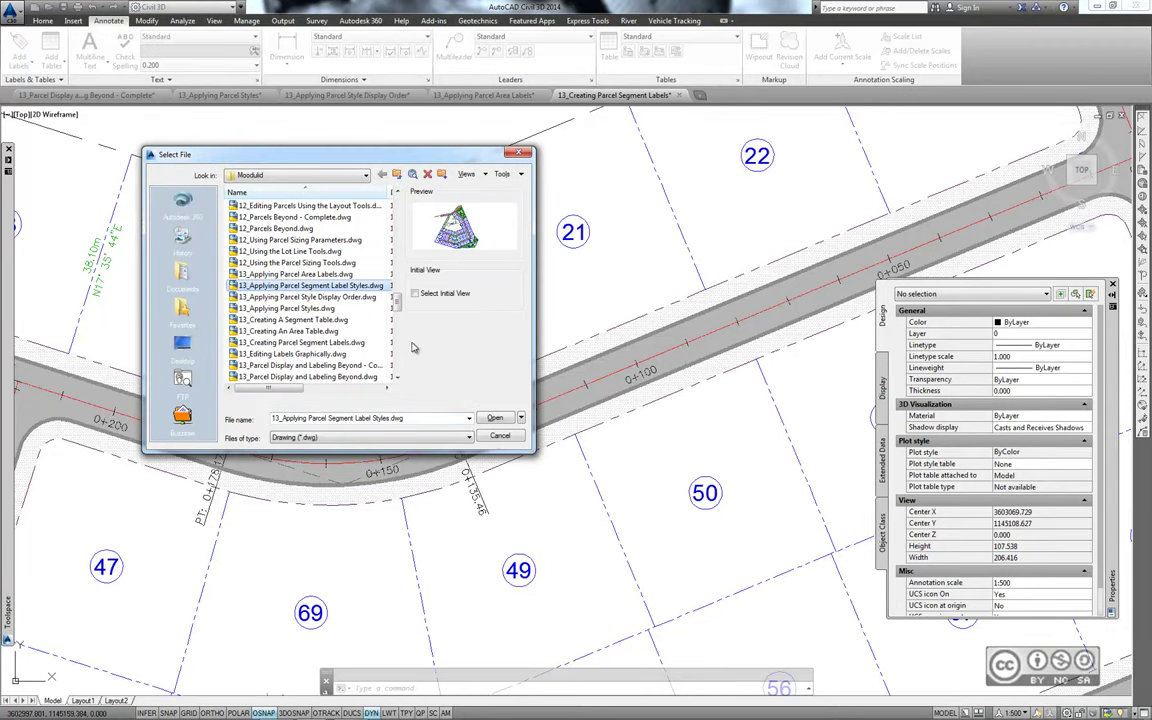
left_click(494, 418)
Step: Pan and zoom to the western boundary line beside lots 59 and 60
mouse_move(495, 402)
middle_mouse_down()
mouse_move(537, 370)
mouse_move(558, 482)
mouse_move(571, 447)
middle_mouse_up()
scroll(537, 370, "up", 2)
scroll(540, 442, "up", 3)
scroll(560, 410, "up", 2)
scroll(541, 497, "down", 3)
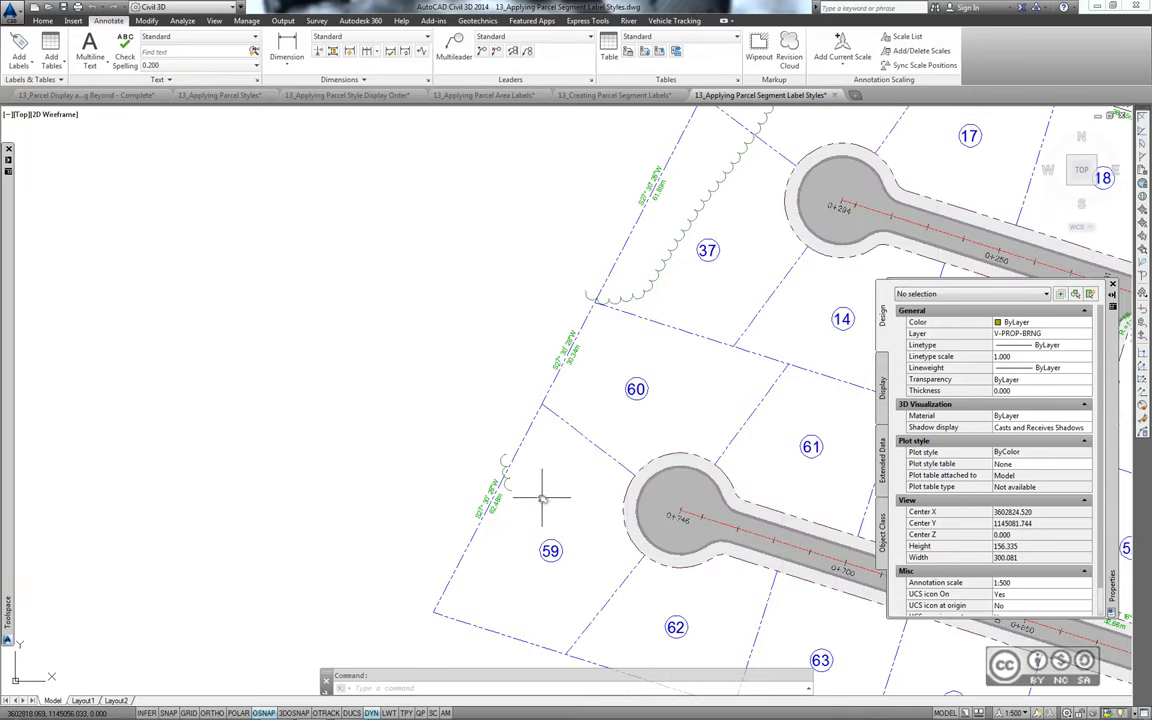
scroll(541, 490, "down", 2)
scroll(500, 460, "up", 1)
scroll(498, 498, "up", 2)
middle_click_drag(497, 500, 538, 432)
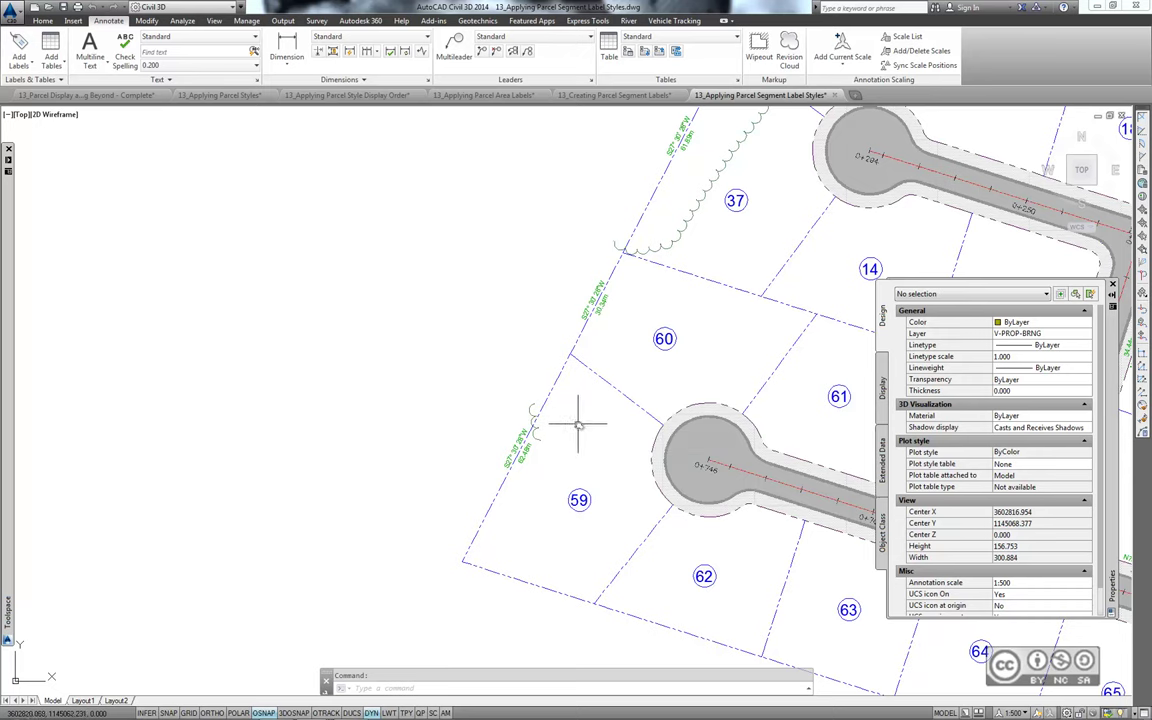
middle_click_drag(571, 393, 529, 424)
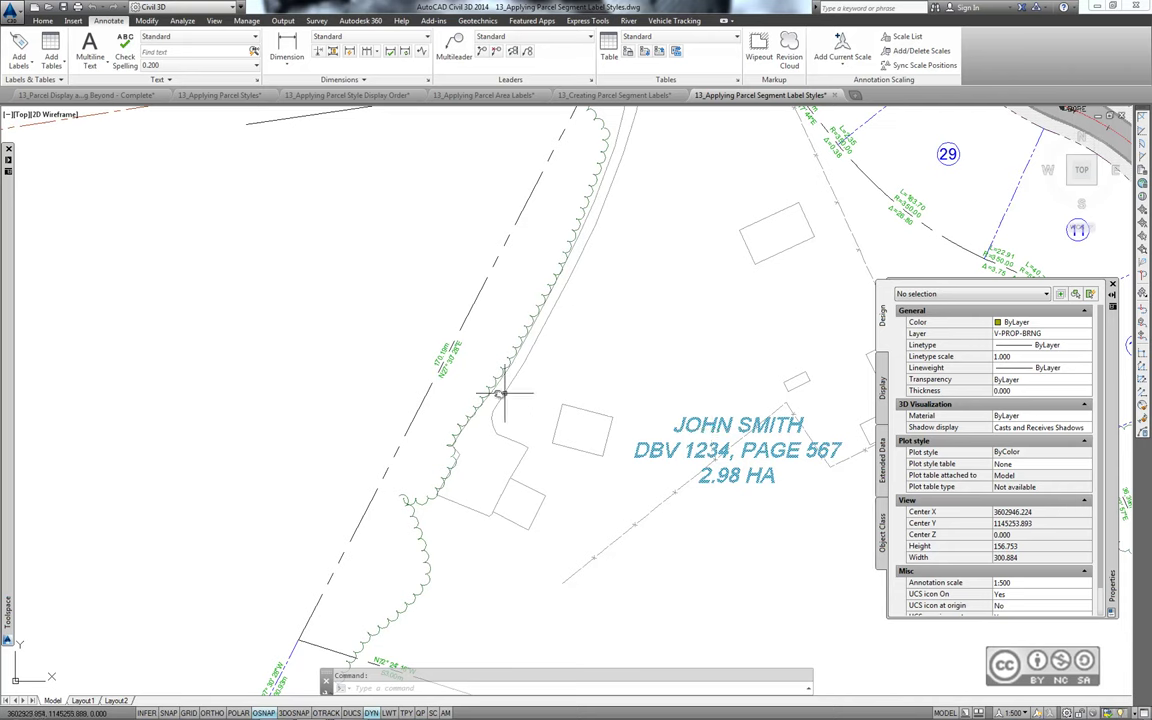
Step: Set the western boundary label to (Span) Bearing and Distance with Crows Feet, reading N27° 30' 27.93"E 355.84m
left_click(449, 362)
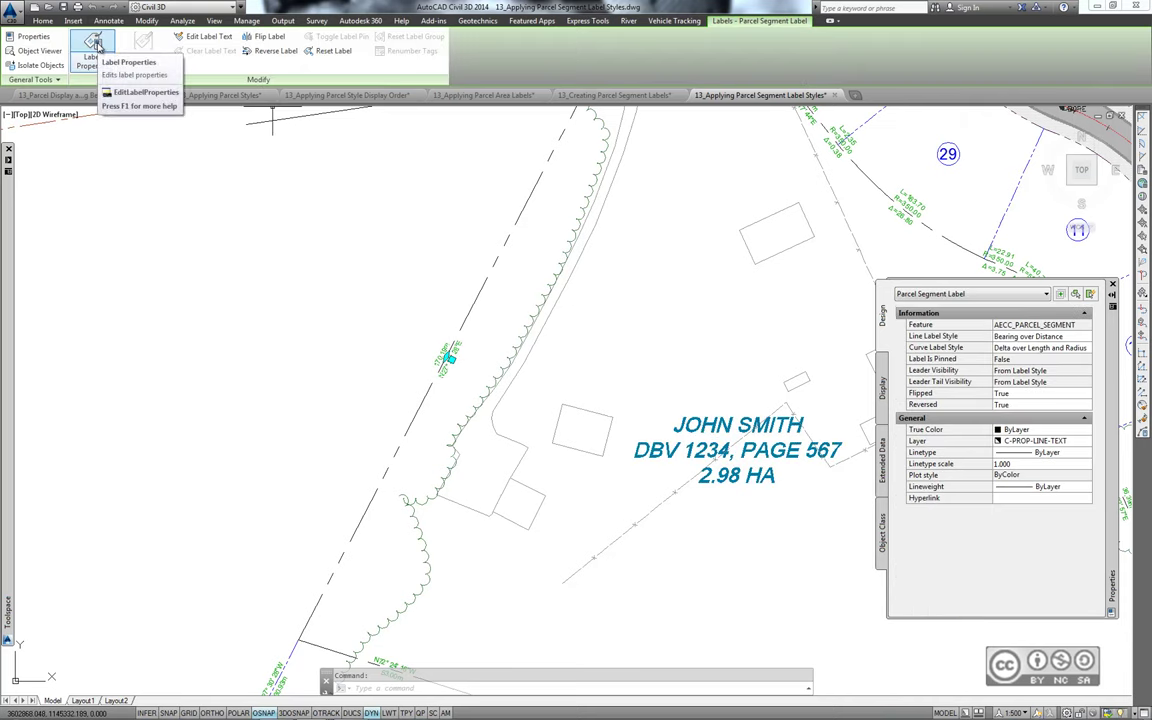
left_click(94, 45)
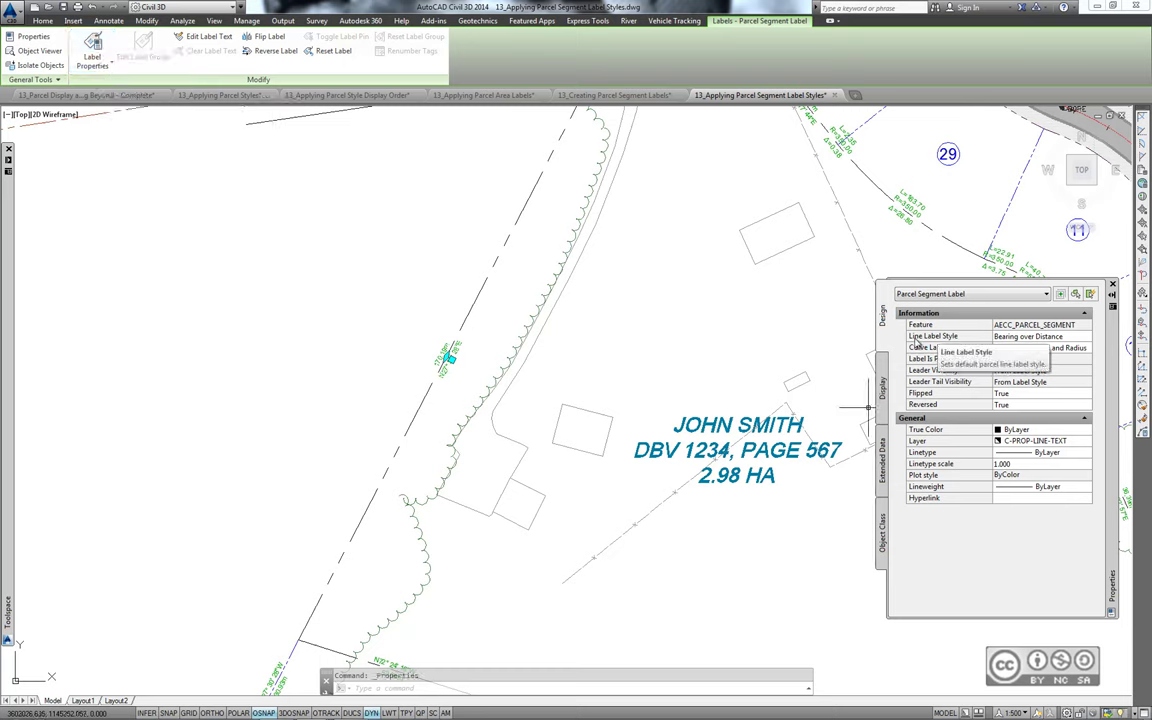
left_click(1040, 337)
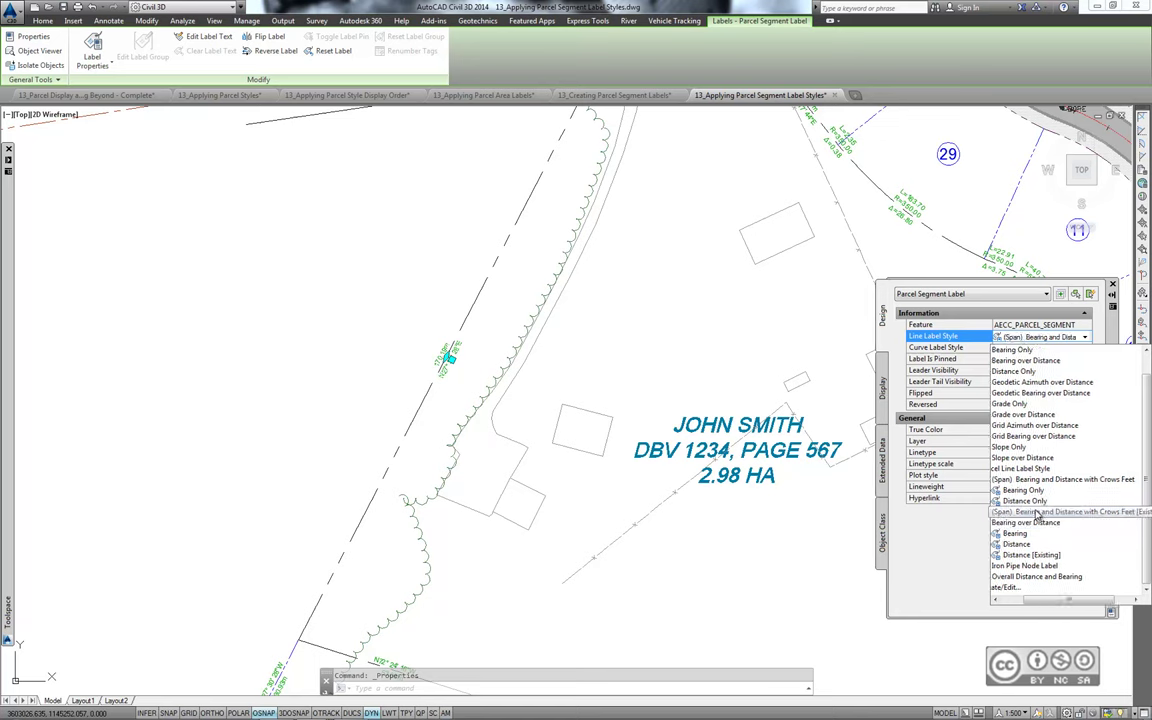
left_click(1111, 517)
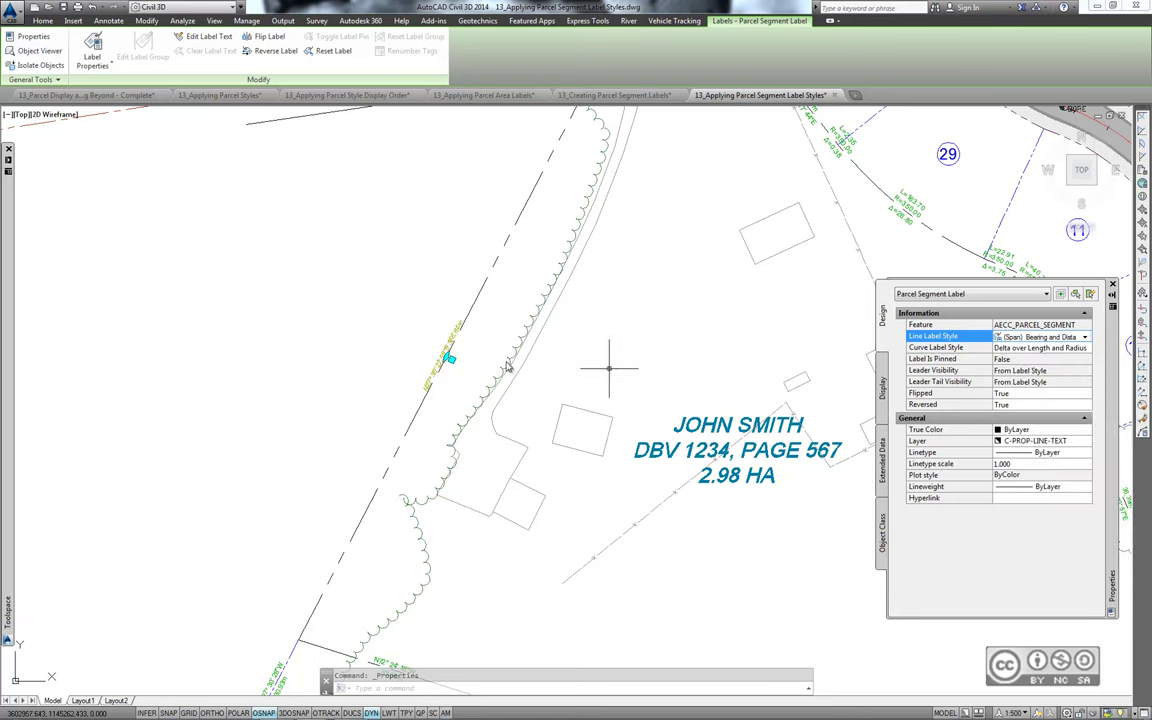
scroll(476, 368, "up", 2)
scroll(448, 374, "up", 2)
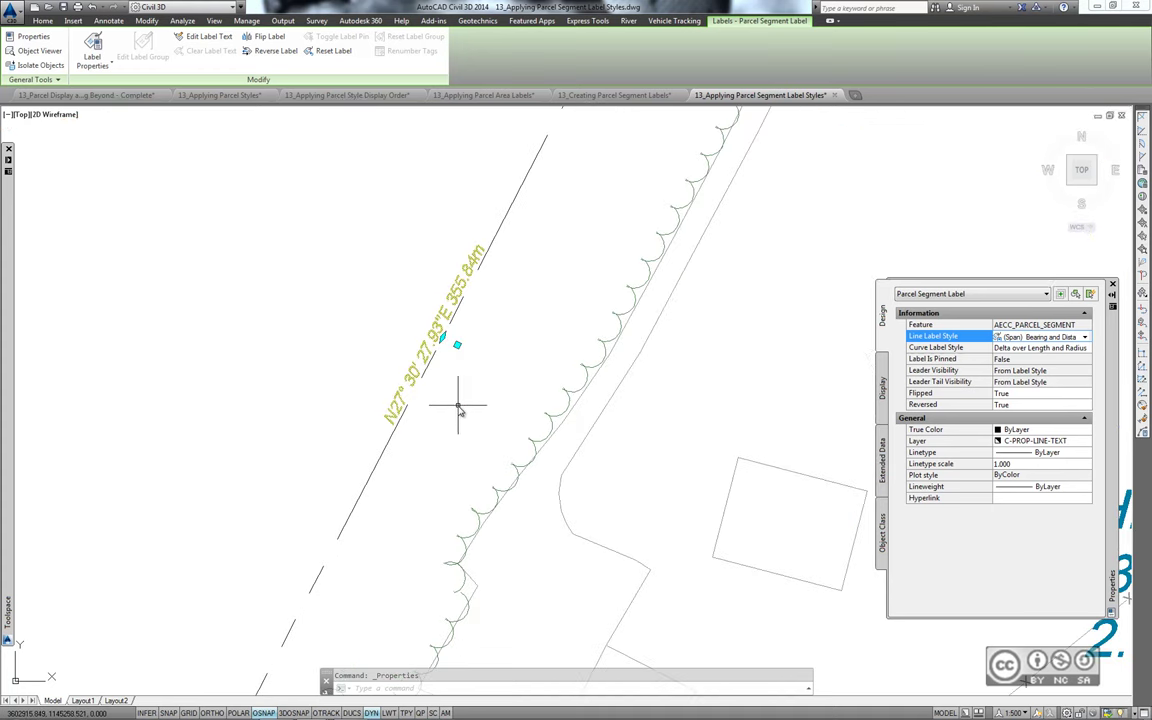
mouse_move(464, 406)
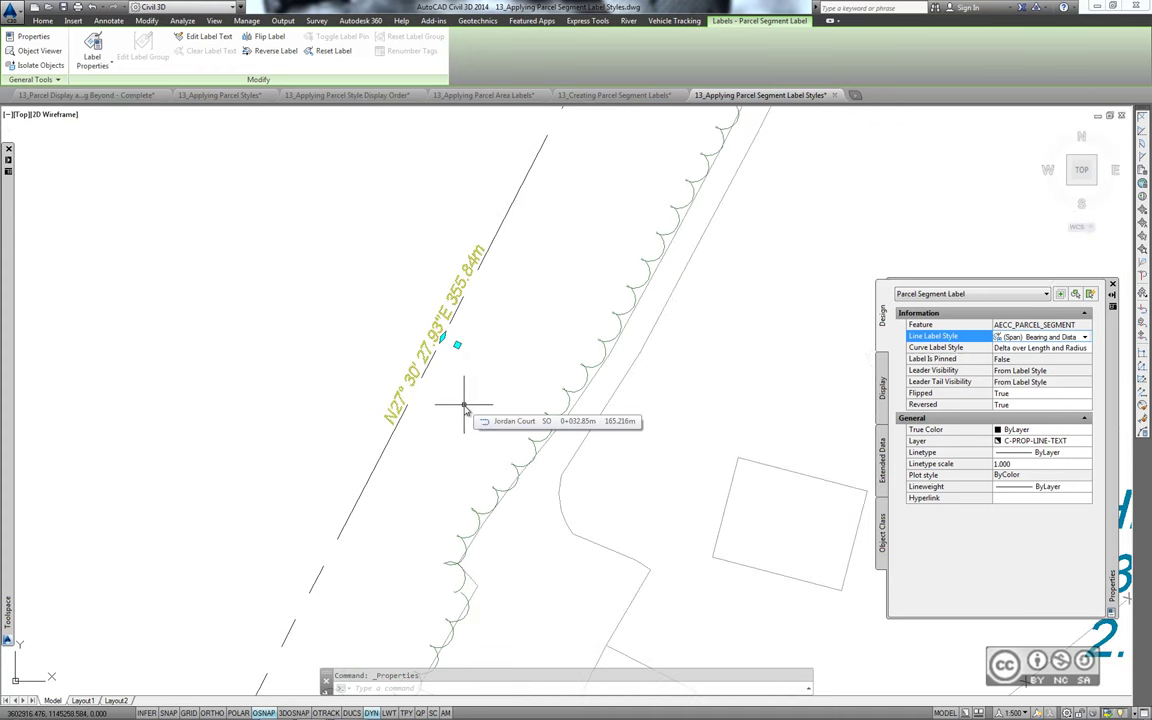
scroll(470, 368, "down", 2)
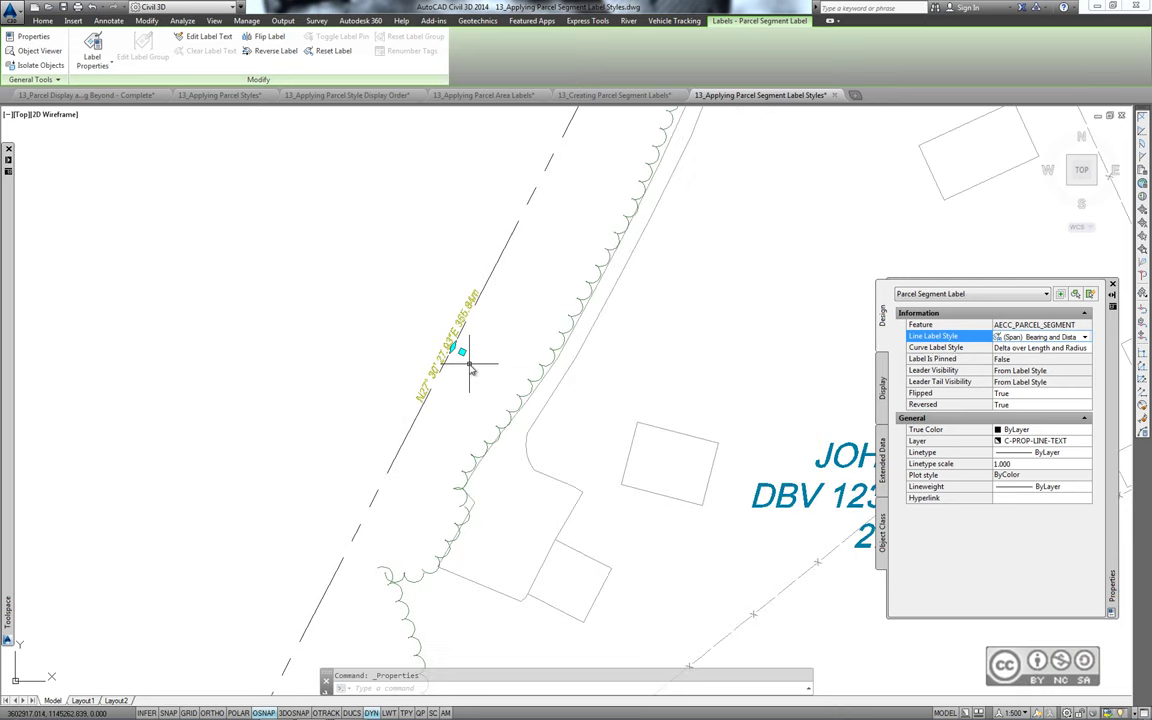
scroll(455, 385, "down", 1)
scroll(445, 400, "down", 3)
scroll(445, 400, "up", 3)
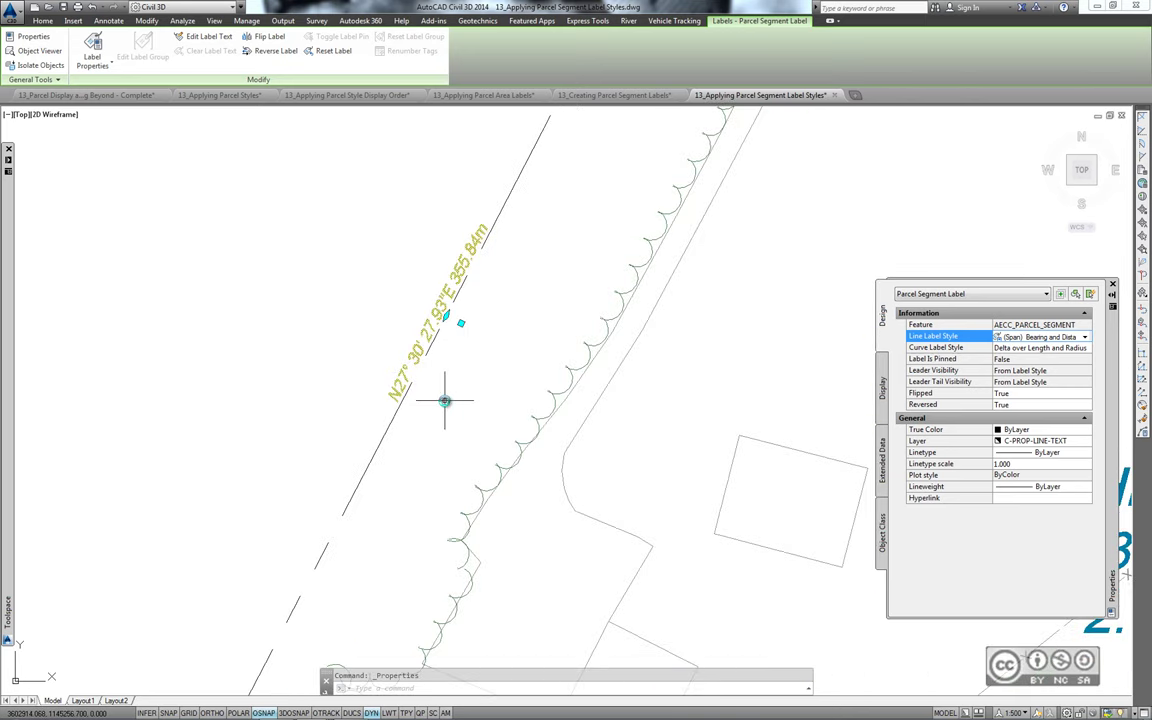
left_click(108, 20)
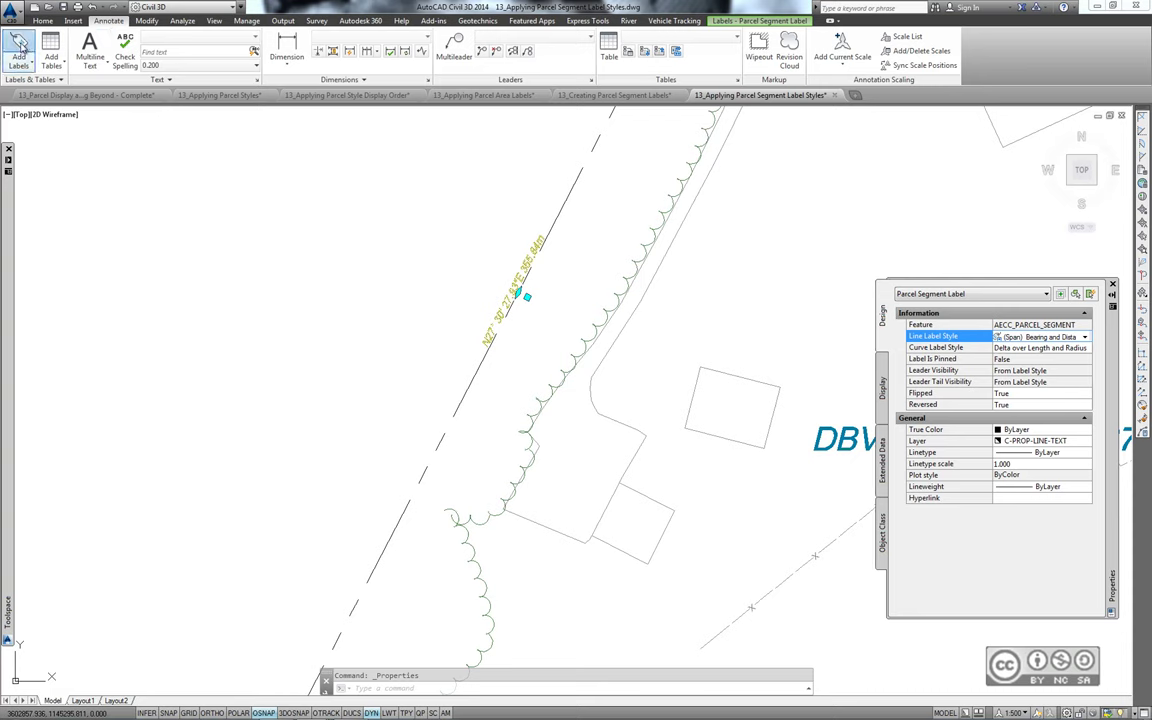
Step: Add a Parcel Distance (Existing) segment label, 170.19m, to the western boundary line
left_click(18, 46)
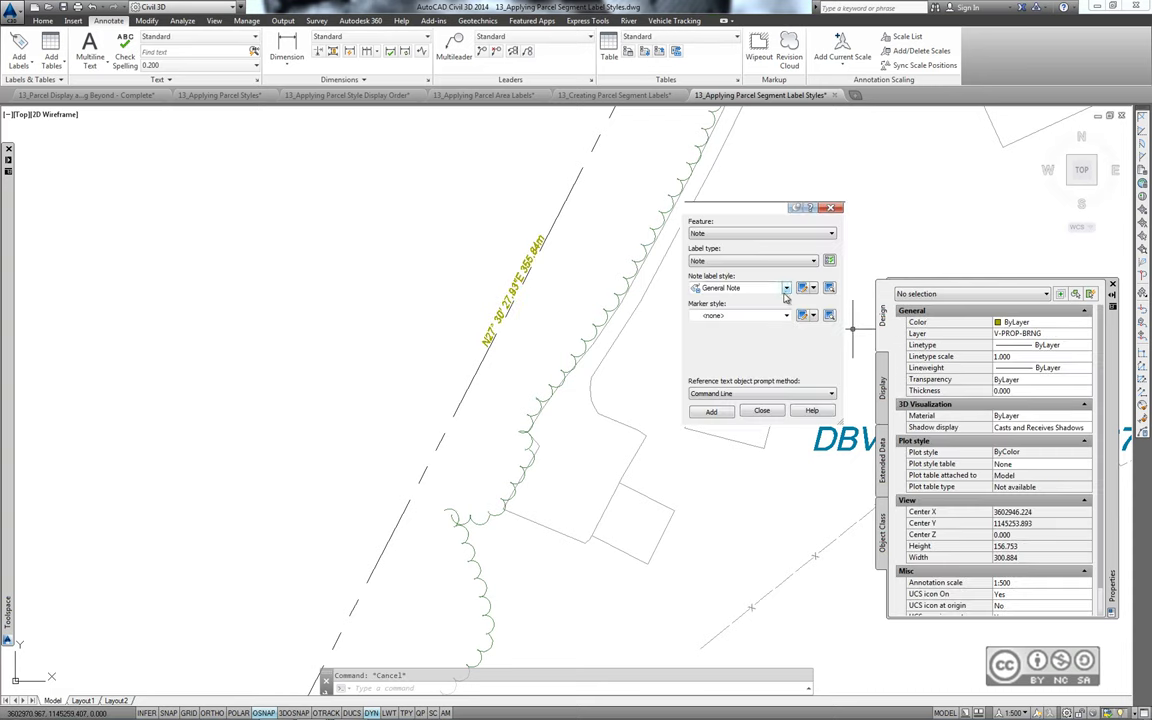
left_click(760, 233)
left_click(714, 260)
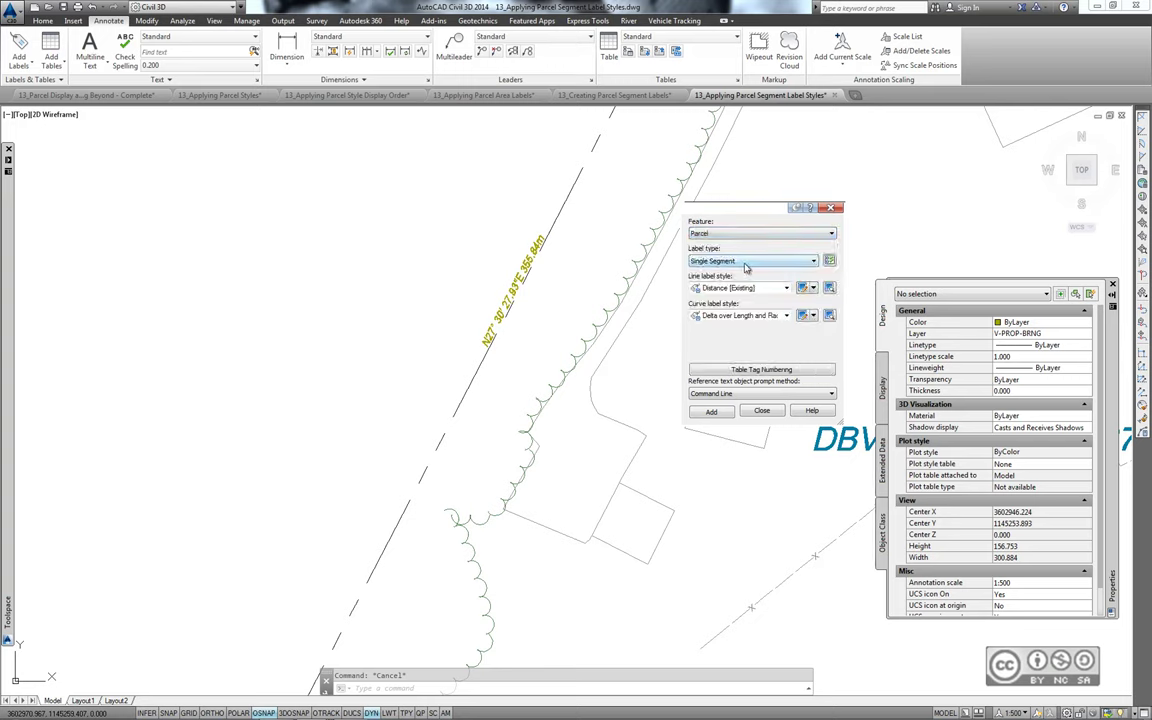
left_click(728, 290)
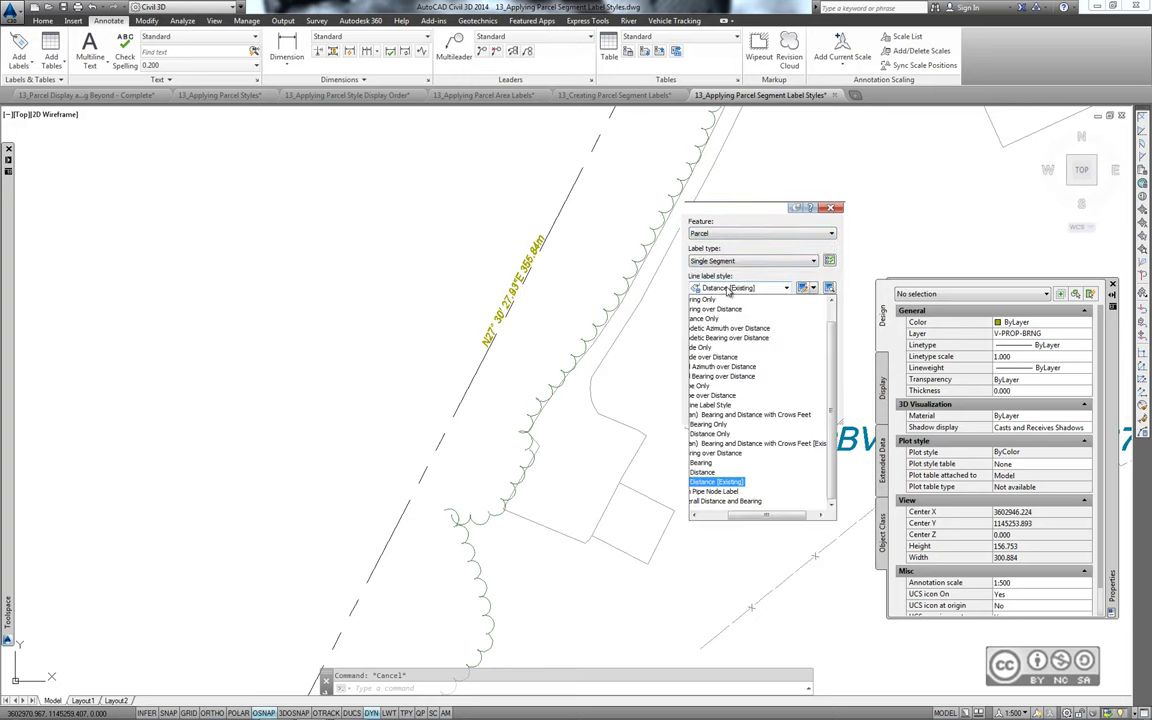
left_click(729, 290)
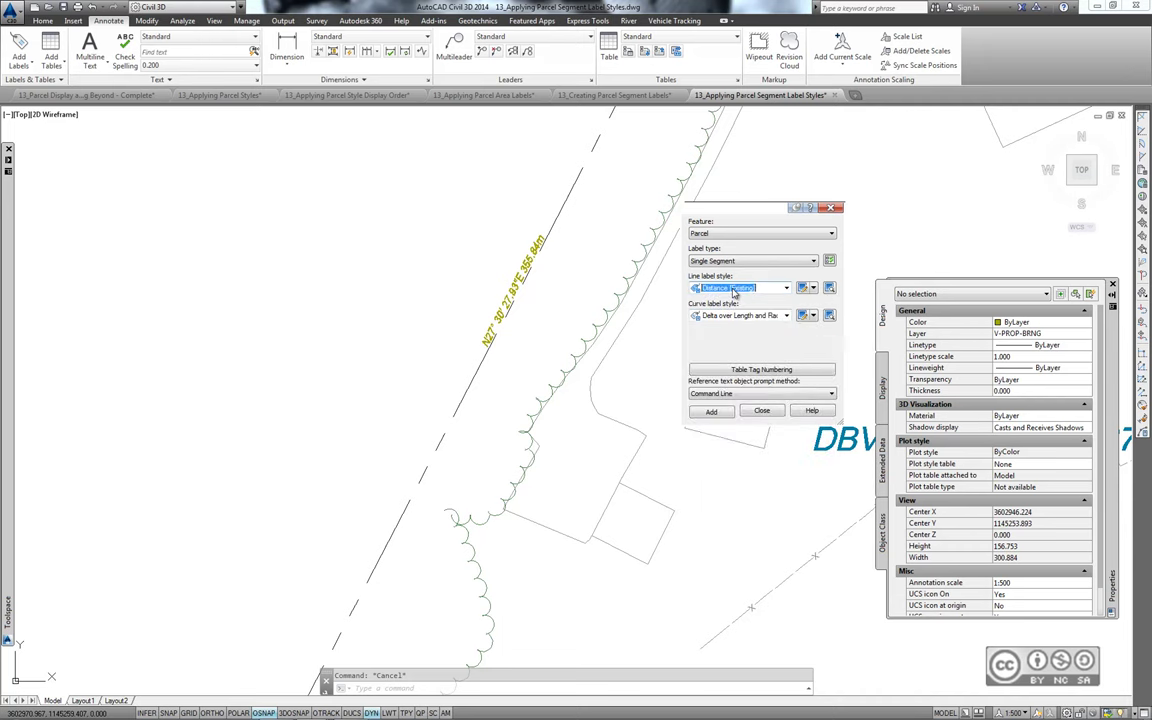
left_click(711, 412)
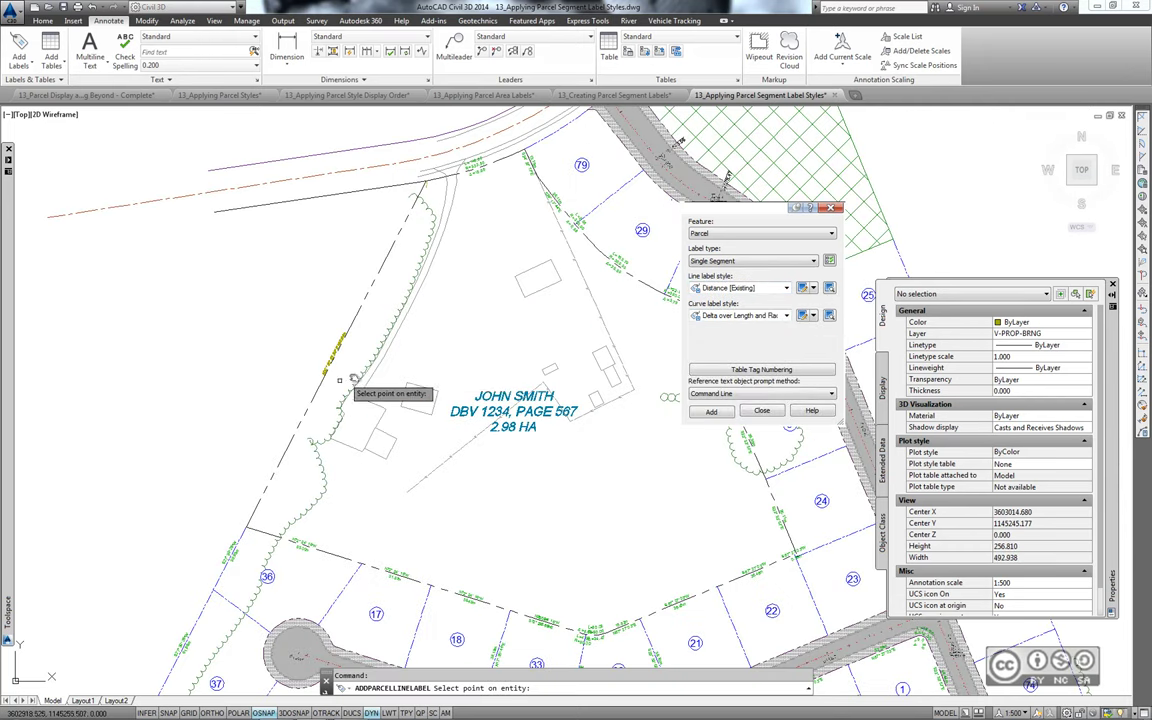
left_click(353, 323)
Step: End labelling and move the view to the cul-de-sac parcels
scroll(368, 328, "up", 5)
scroll(440, 312, "up", 2)
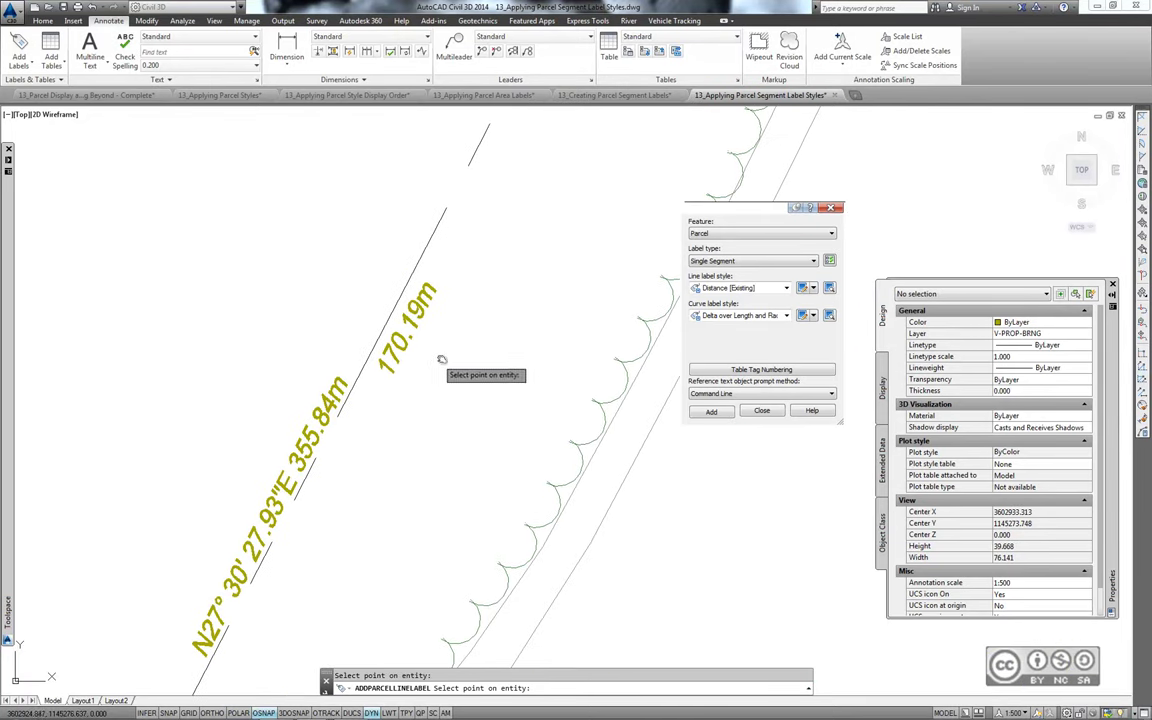
scroll(441, 359, "down", 1)
scroll(438, 358, "down", 5)
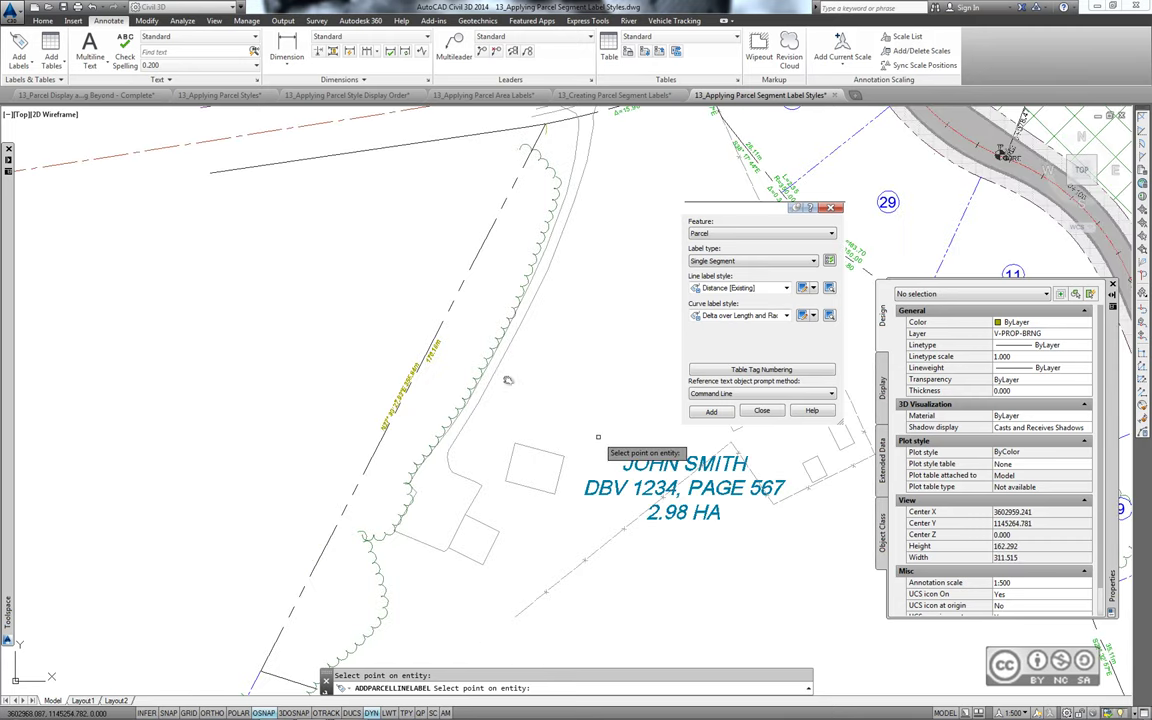
scroll(437, 357, "up", 2)
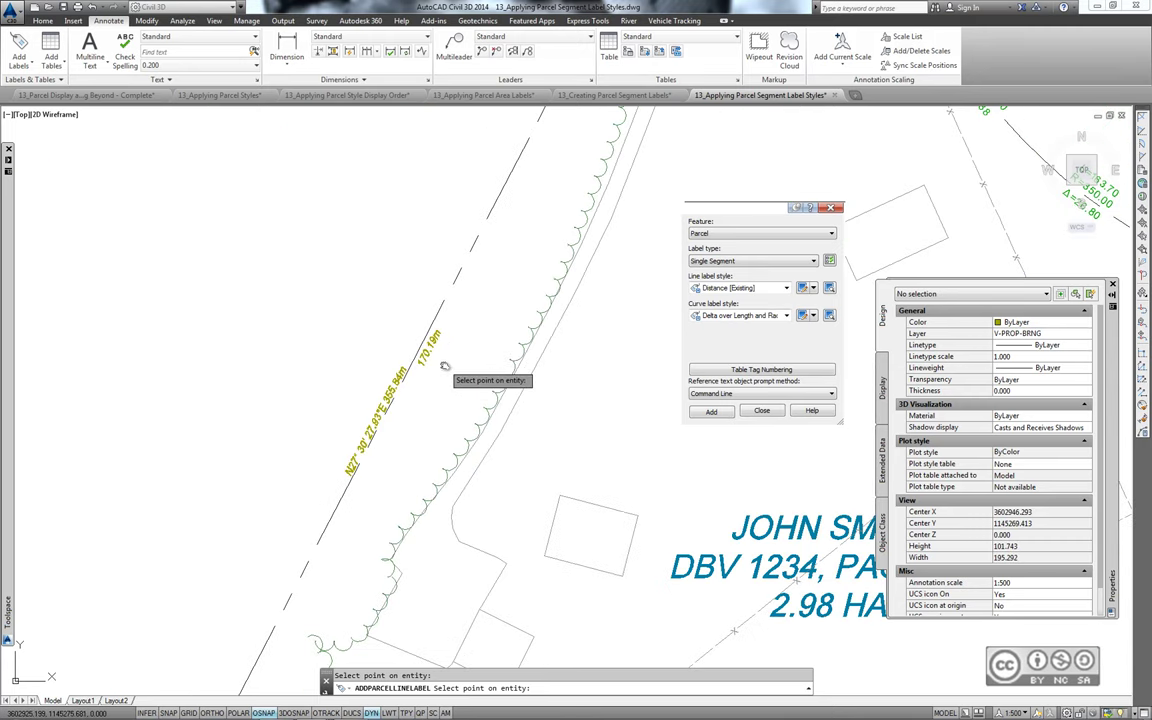
left_click(833, 208)
scroll(630, 309, "down", 3)
middle_click_drag(590, 300, 570, 155)
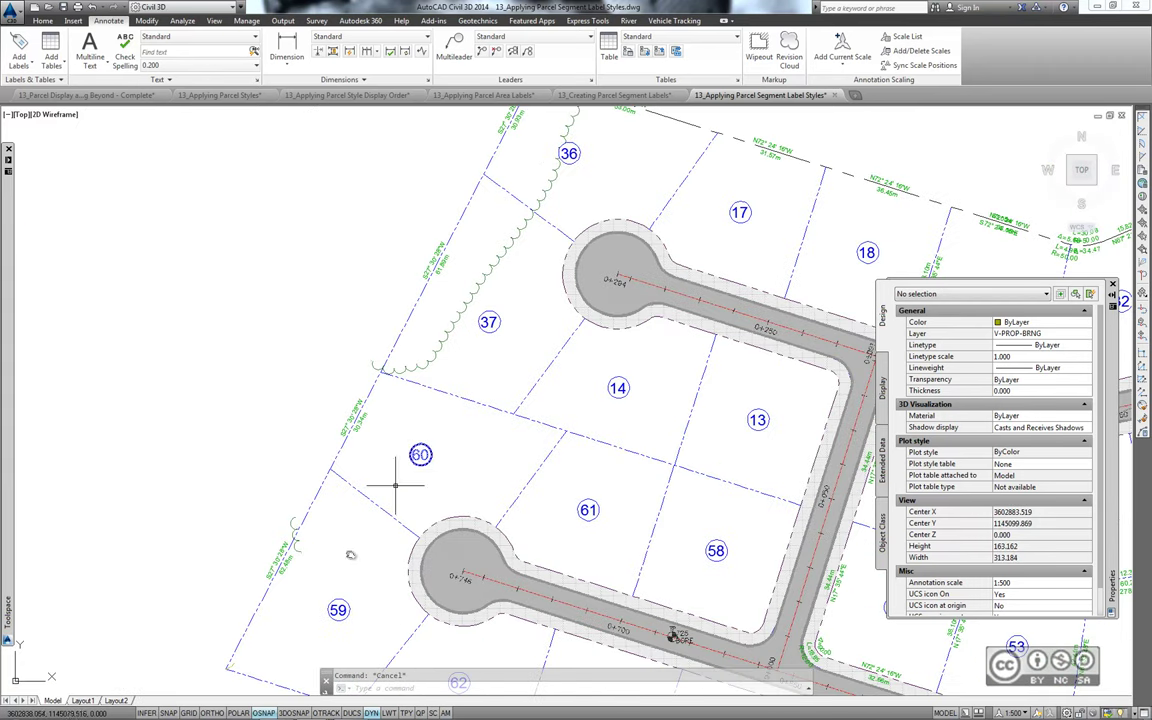
Step: Switch the four western boundary labels of lots 36, 37 and 60 to the Distance style
middle_click_drag(512, 110, 506, 175)
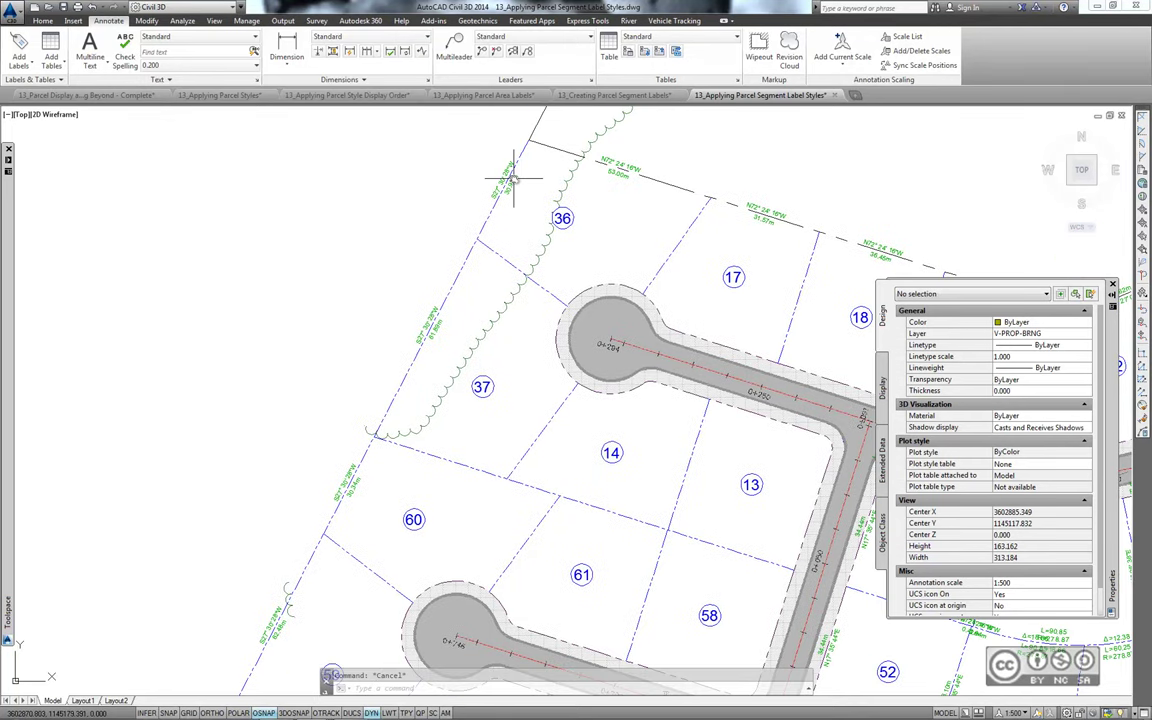
left_click(508, 180)
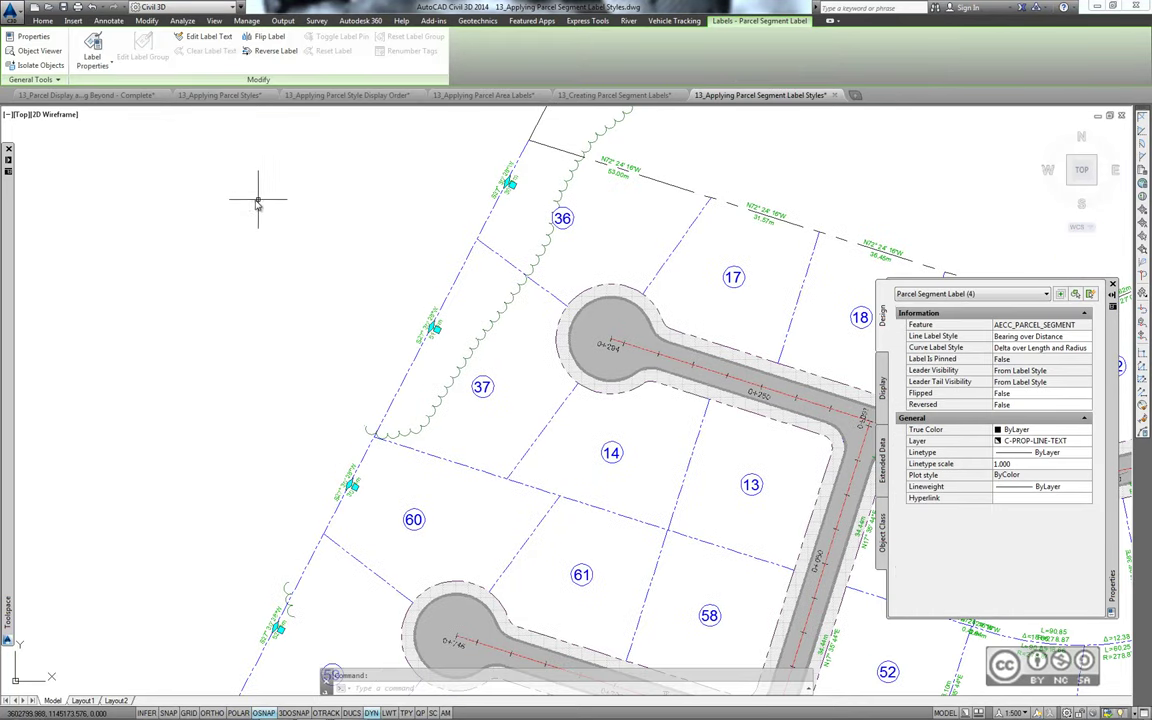
left_click(92, 45)
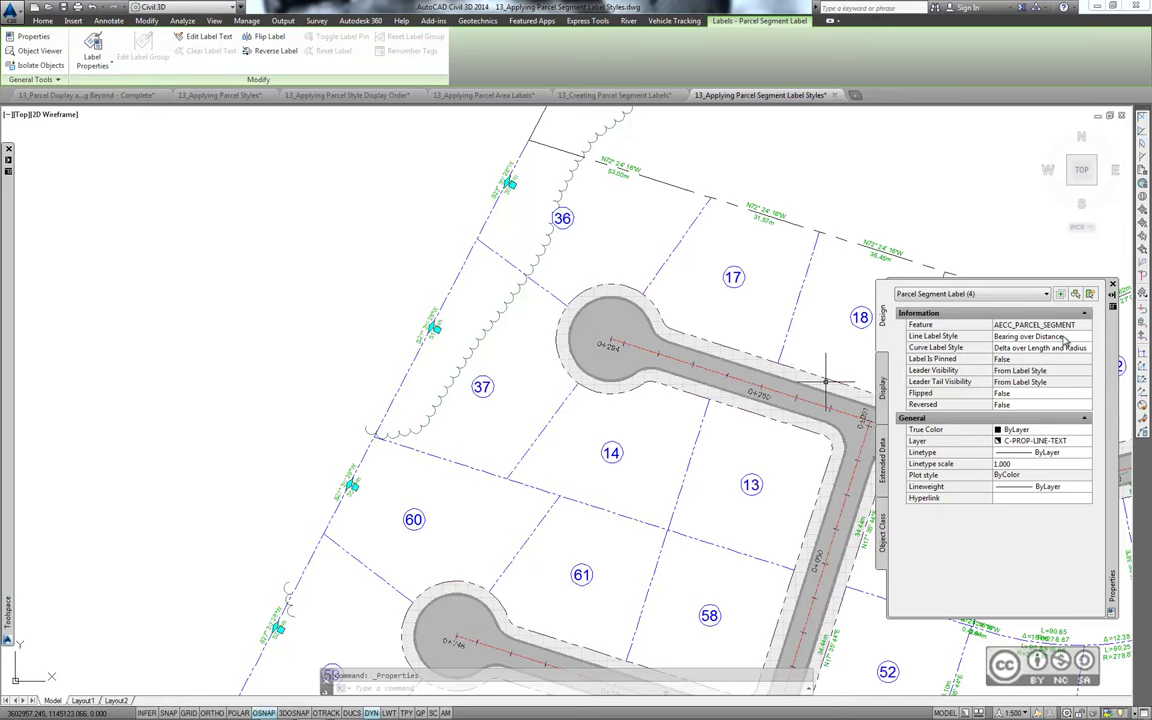
left_click(1072, 342)
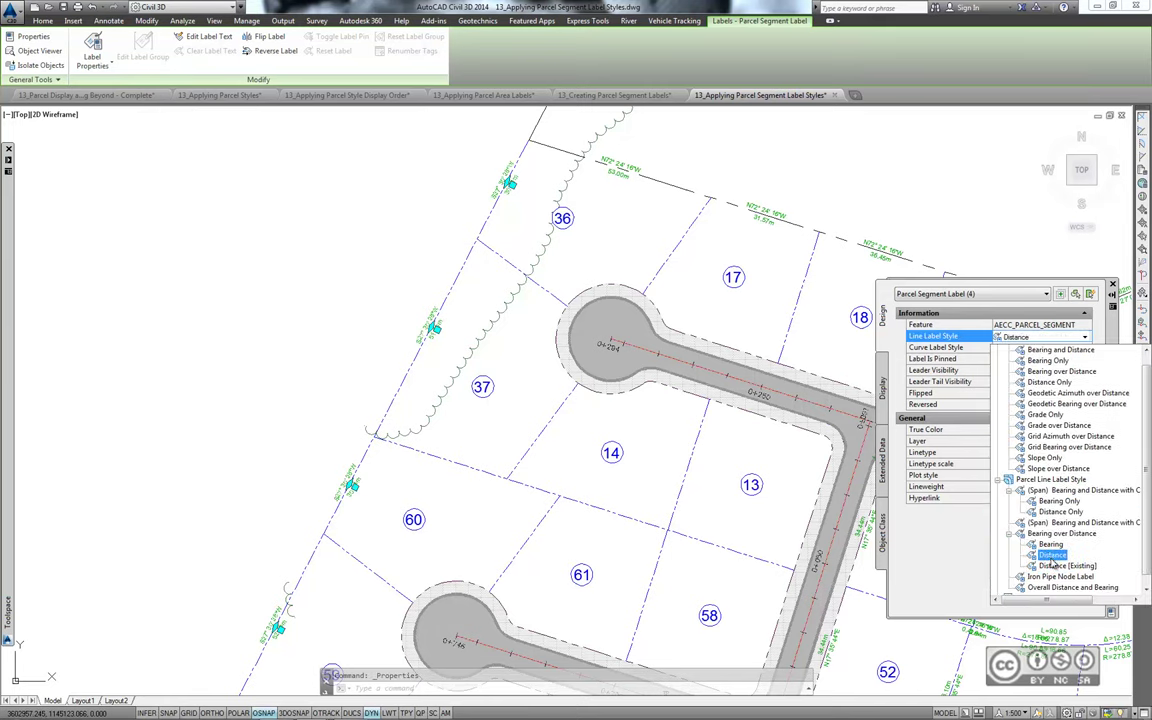
left_click(965, 540)
scroll(522, 319, "up", 4)
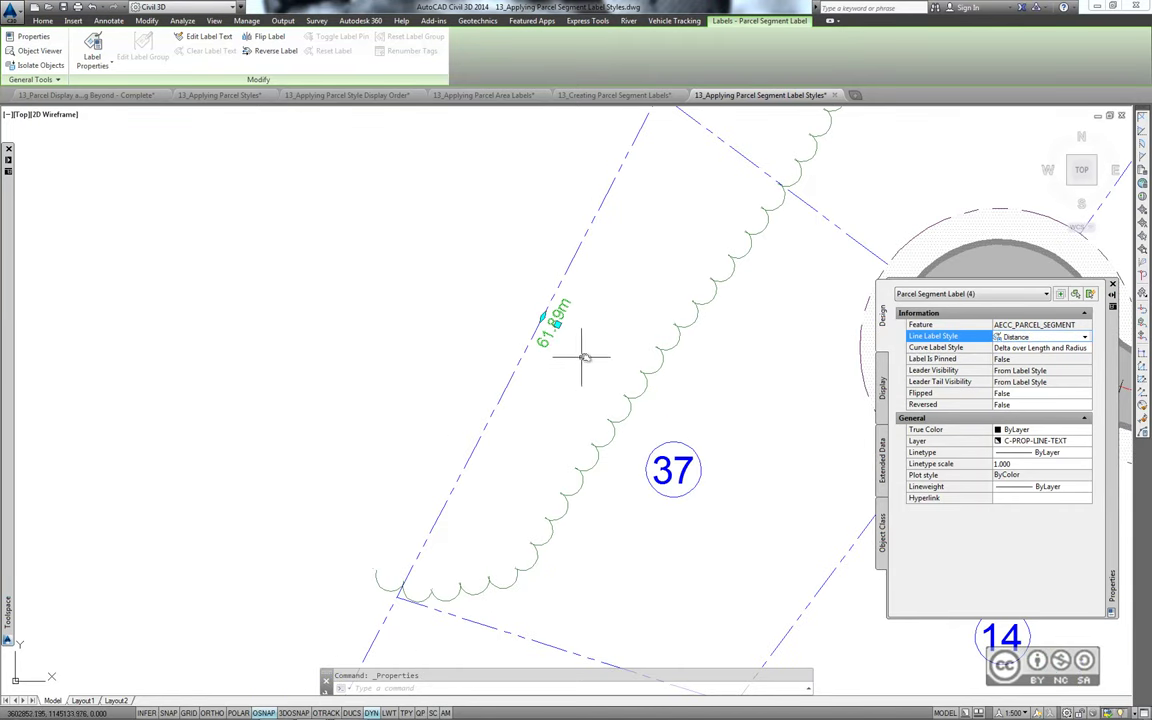
key("Escape")
Step: Zoom and pan along the western boundary to check the 30.93m, 61.89m and span labels
middle_click_drag(586, 386, 571, 424)
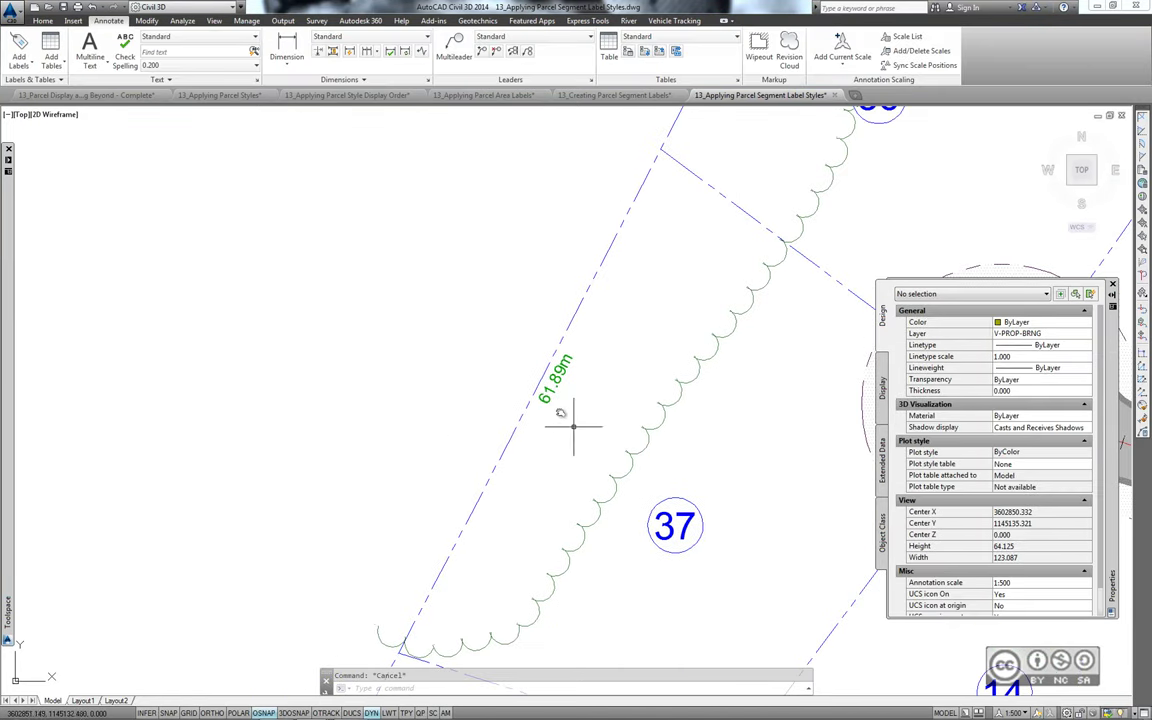
scroll(630, 300, "down", 2)
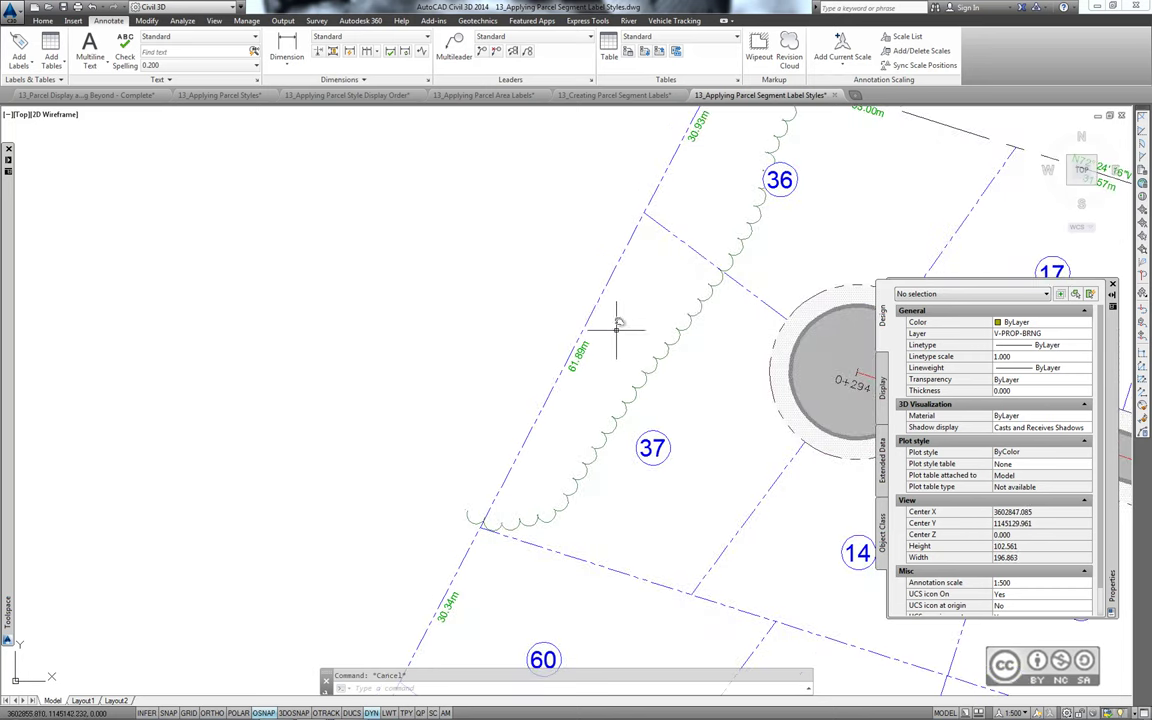
scroll(627, 298, "down", 2)
scroll(628, 296, "down", 5)
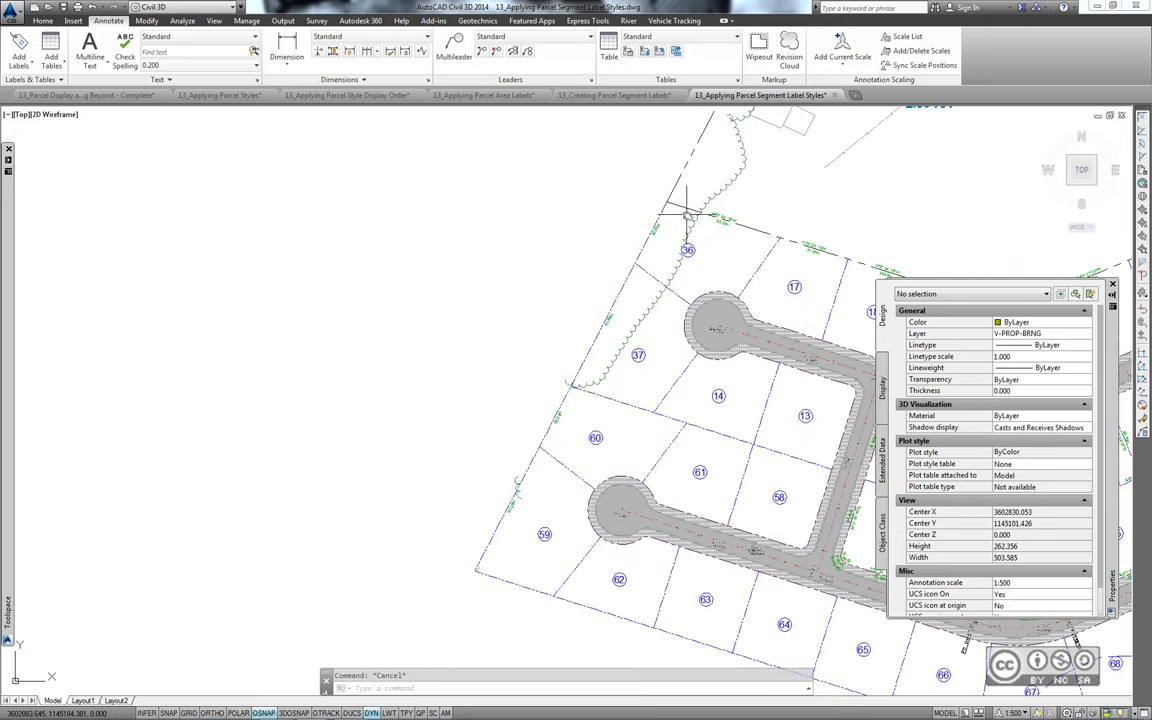
scroll(614, 293, "up", 3)
scroll(611, 299, "up", 3)
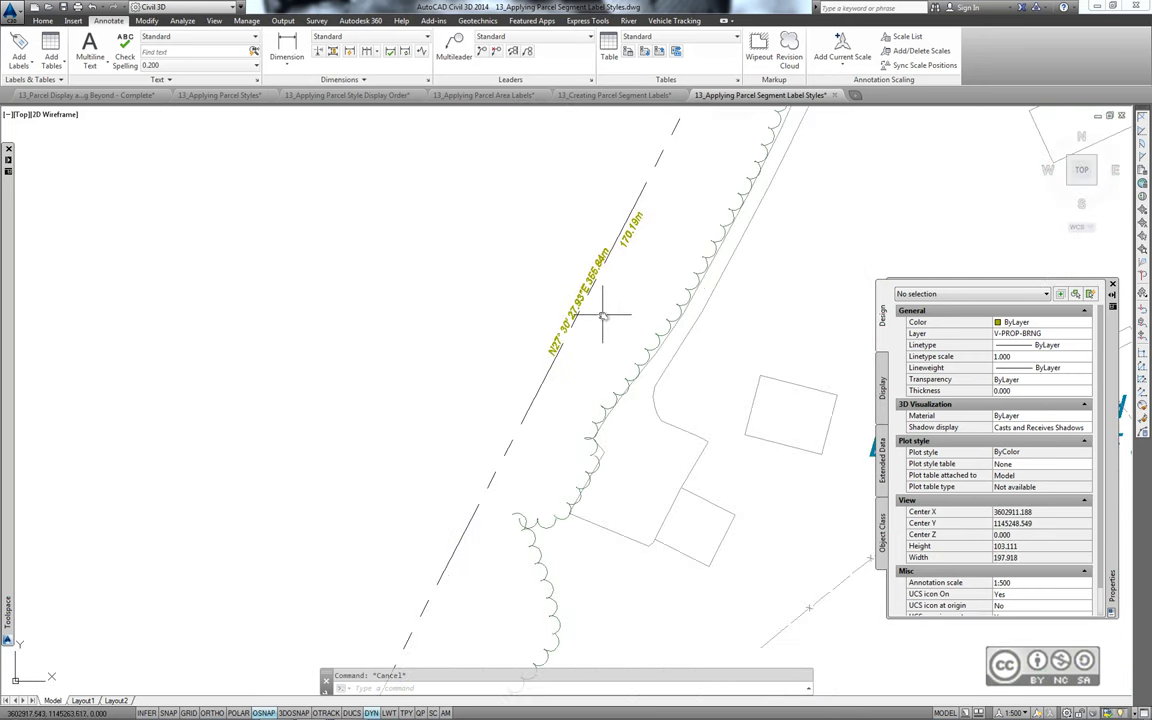
scroll(603, 318, "up", 1)
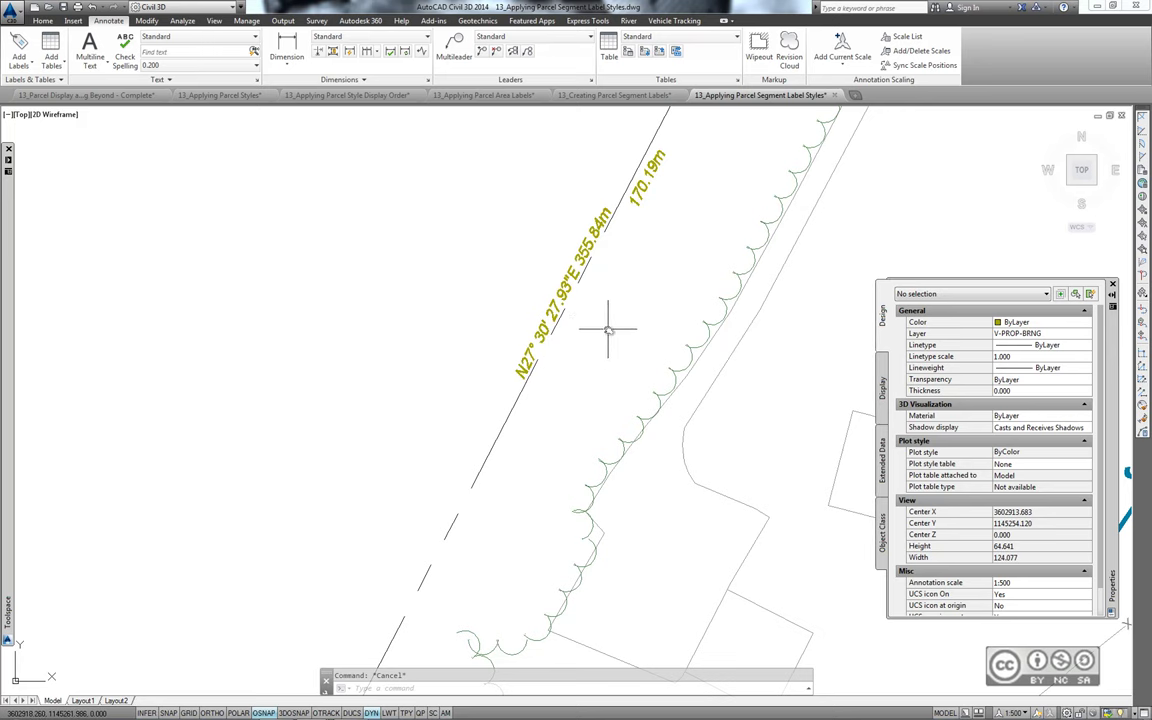
scroll(607, 328, "down", 2)
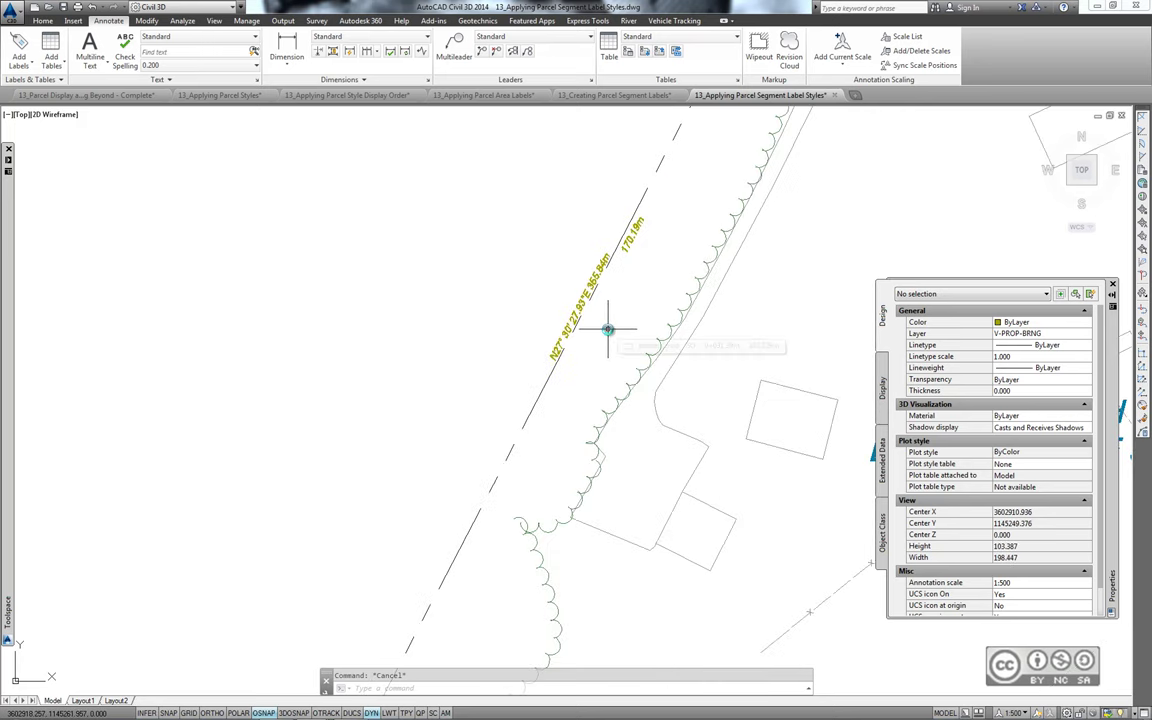
scroll(607, 398, "down", 4)
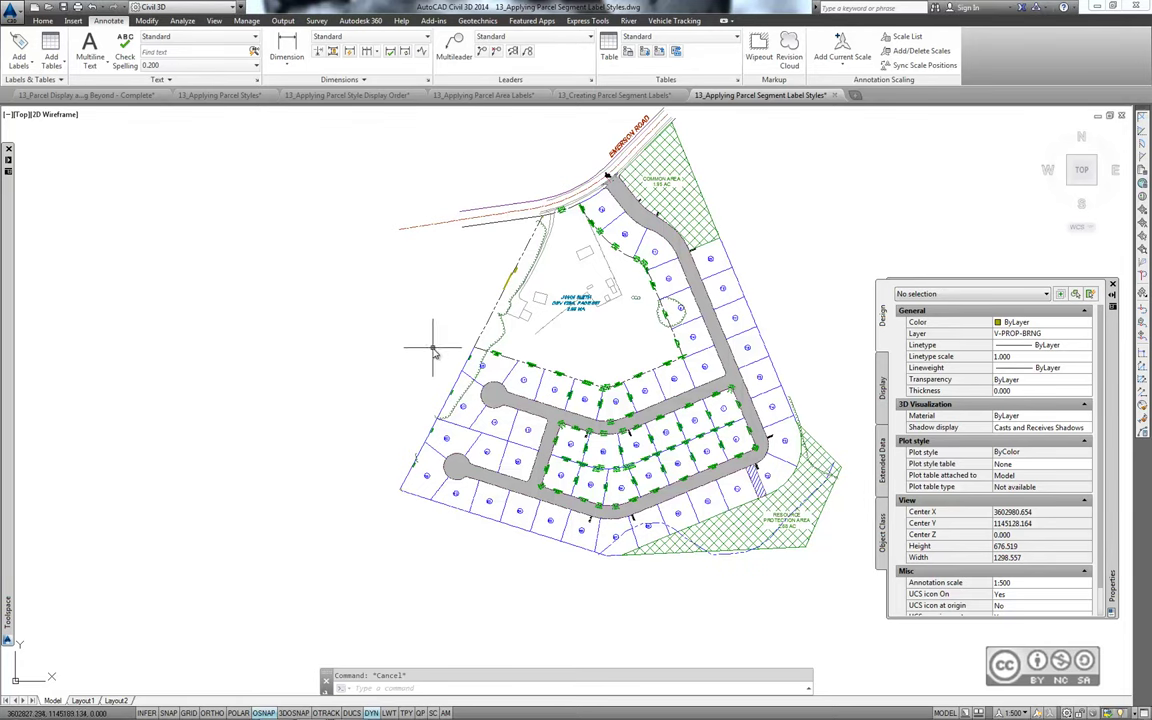
scroll(405, 322, "up", 6)
scroll(405, 322, "up", 3)
middle_click_drag(519, 351, 457, 351)
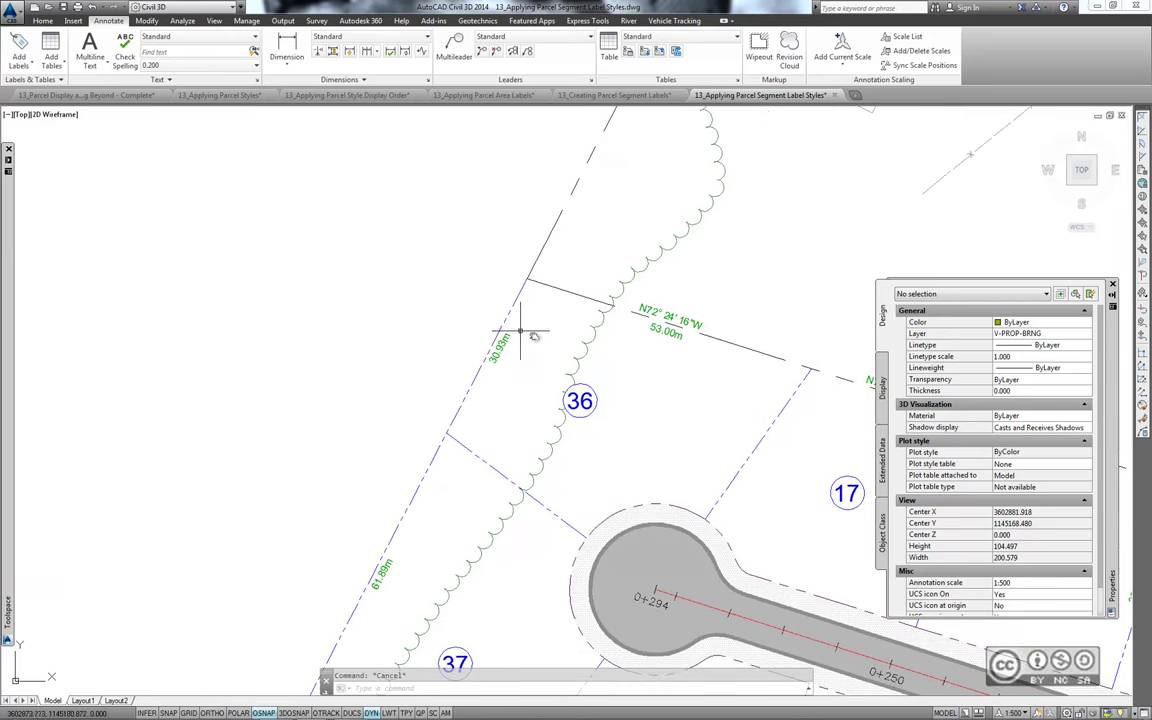
middle_click_drag(638, 175, 411, 432)
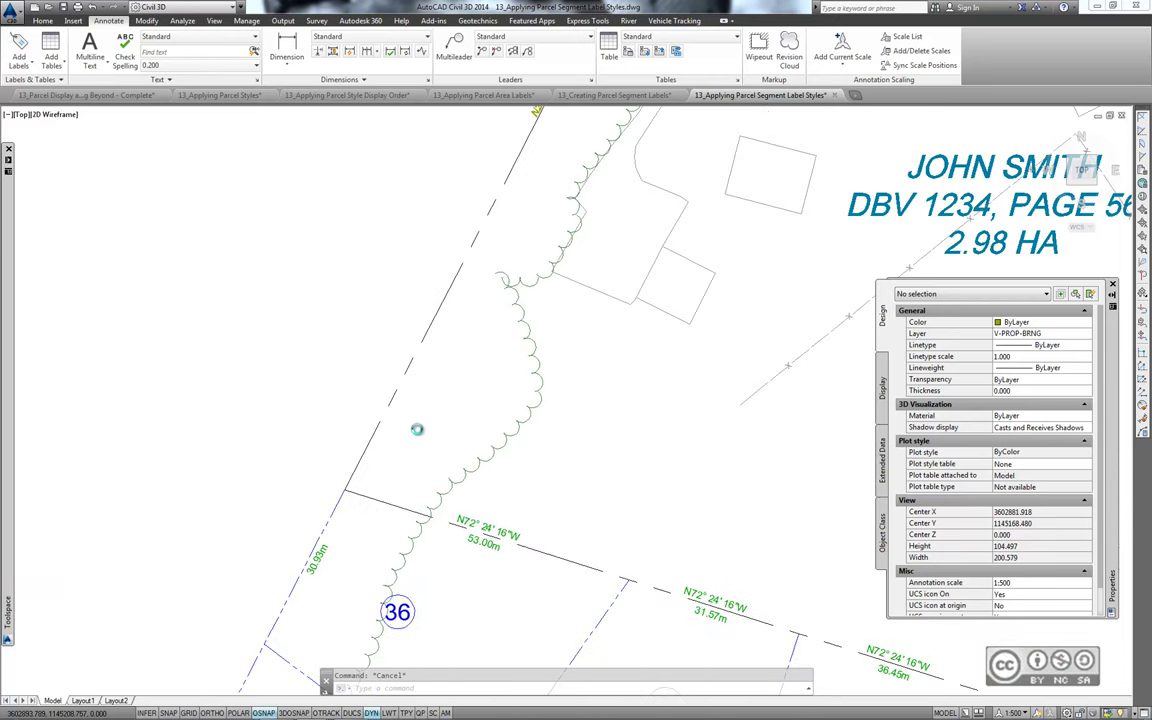
middle_click_drag(575, 120, 458, 329)
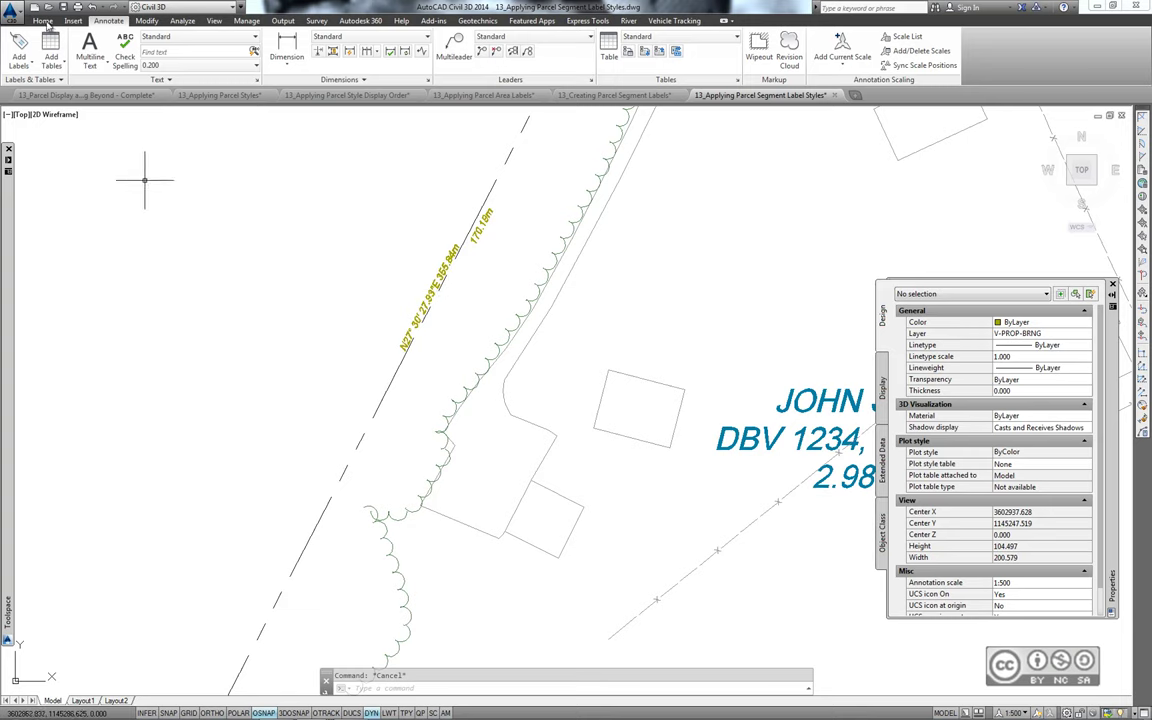
Step: Open 13_Editing Labels Graphically.dwg and clear any pending command
key("ctrl+o")
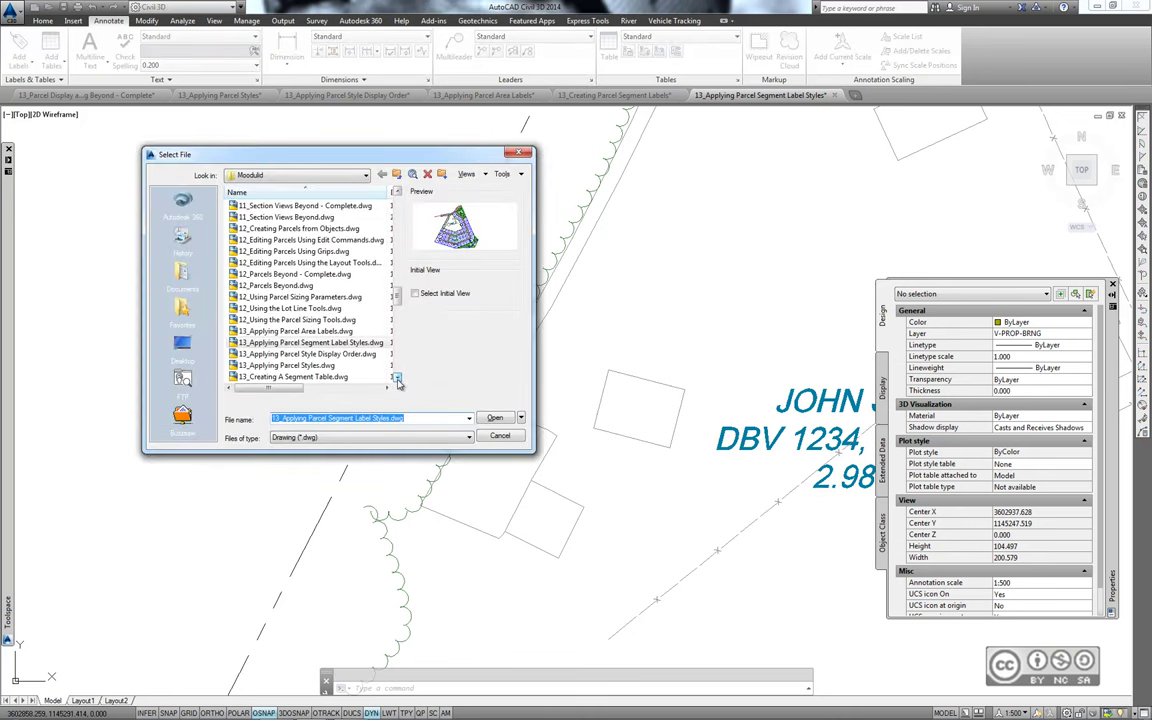
scroll(290, 300, "down", 1)
left_click(283, 355)
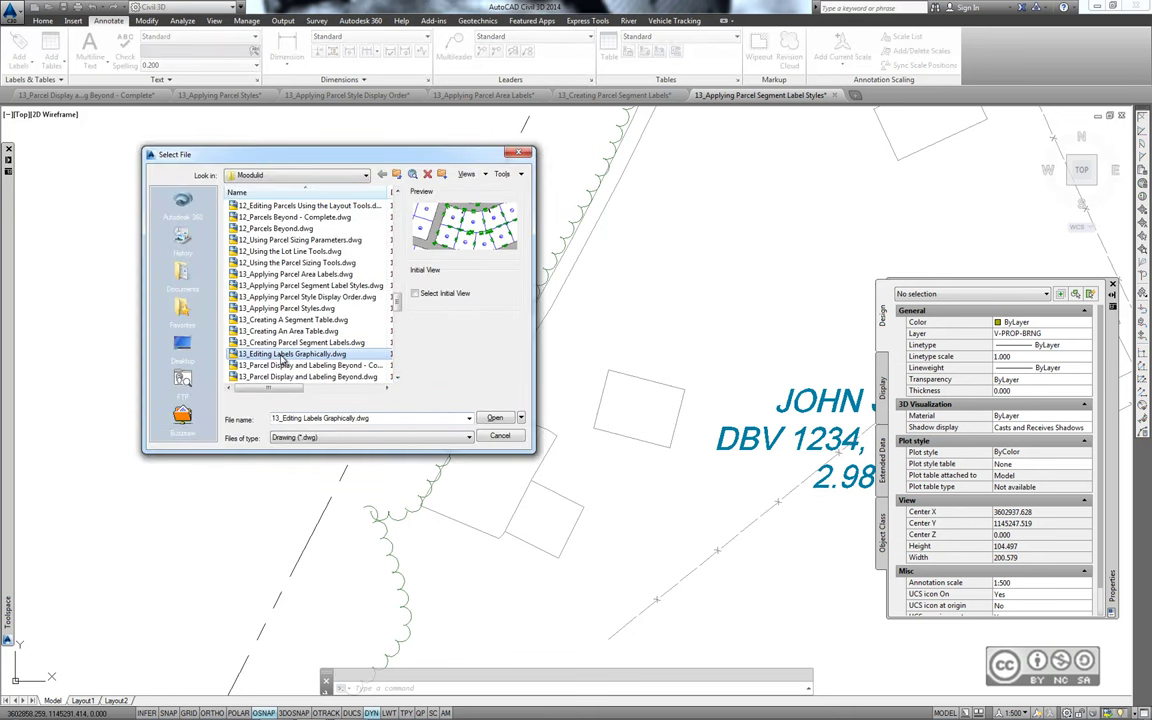
left_click(493, 417)
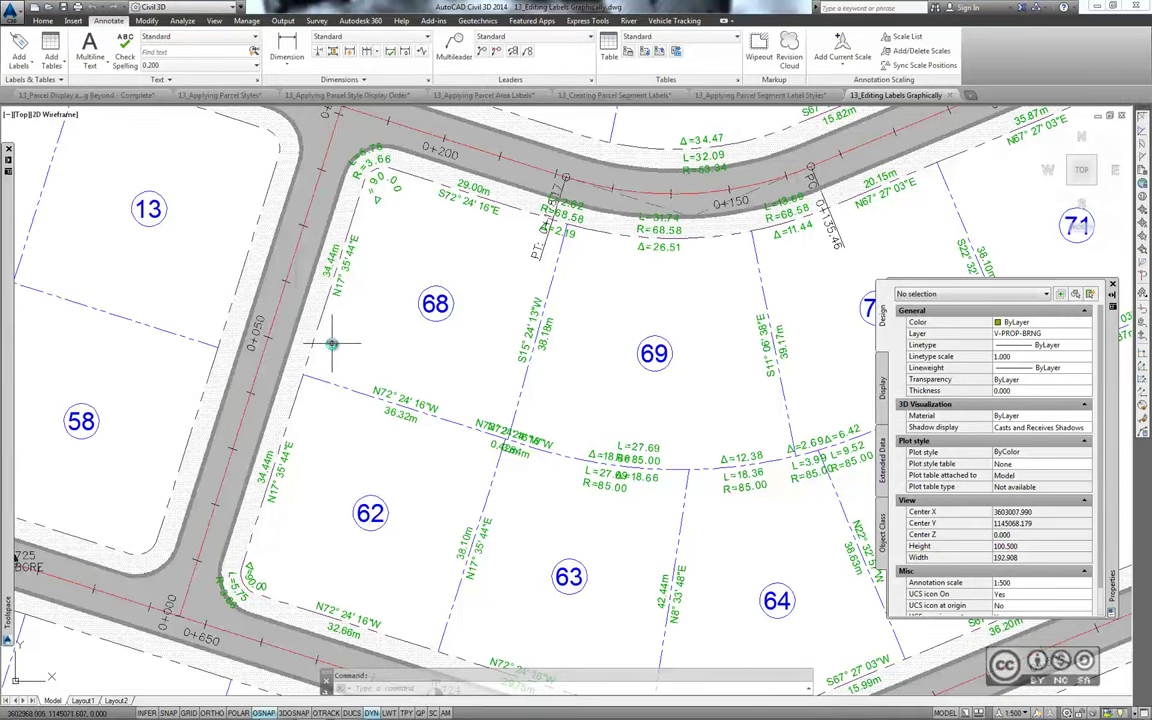
key("Escape")
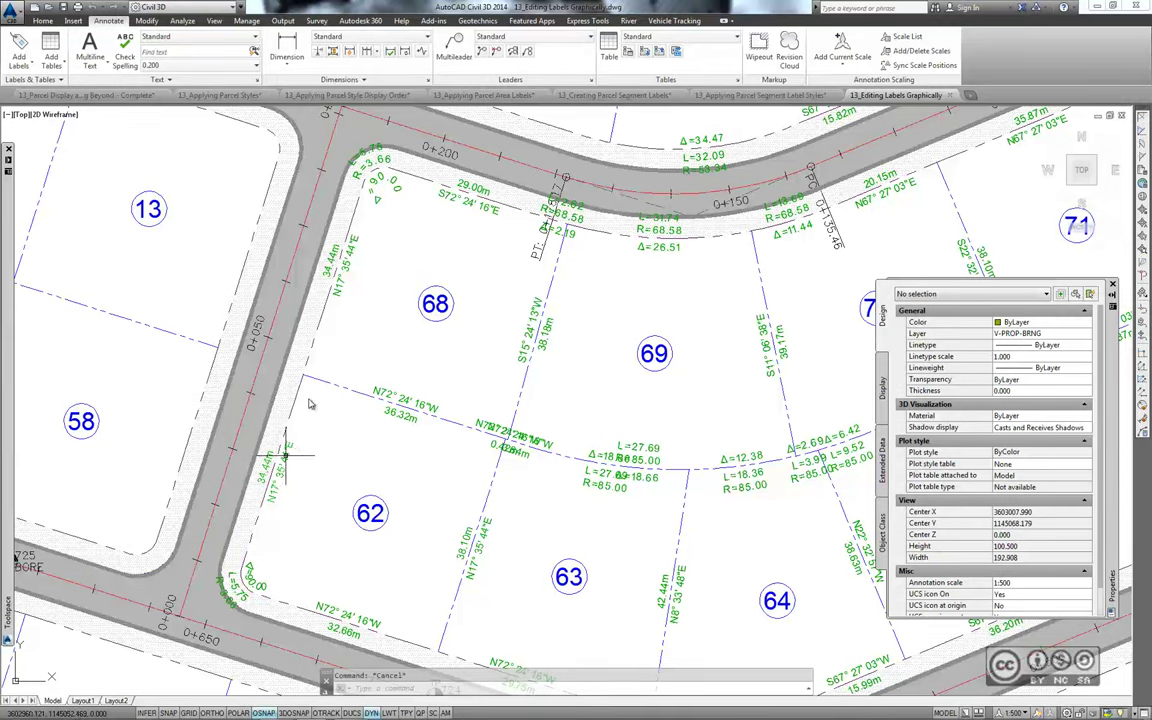
Step: Change lot 68's 34.44m west label to the Bearing style, reading N17° 35' 44"E, and flip it
left_click(343, 283)
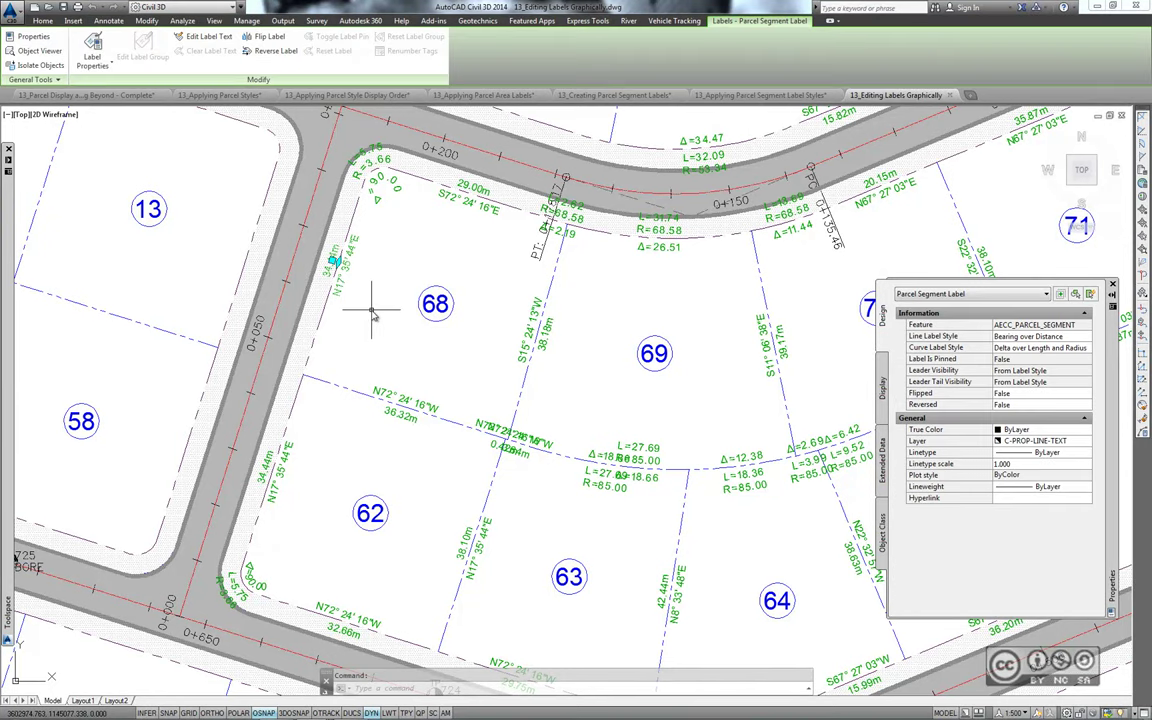
left_click(92, 50)
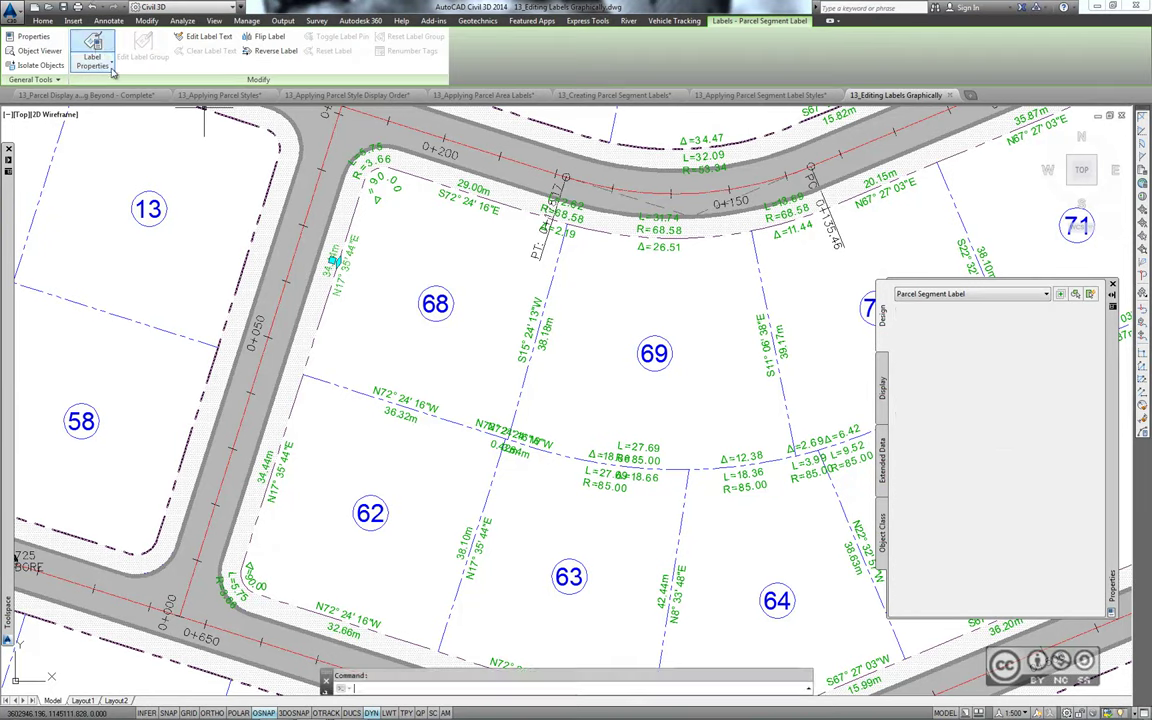
left_click(1063, 338)
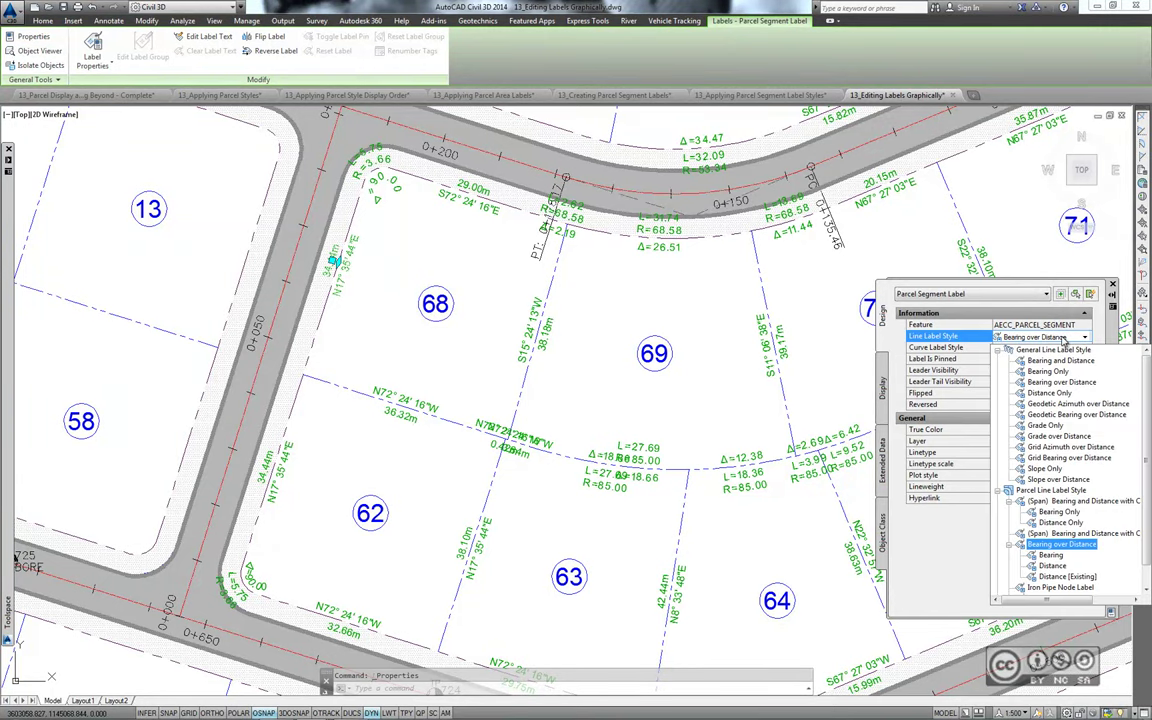
left_click(1058, 555)
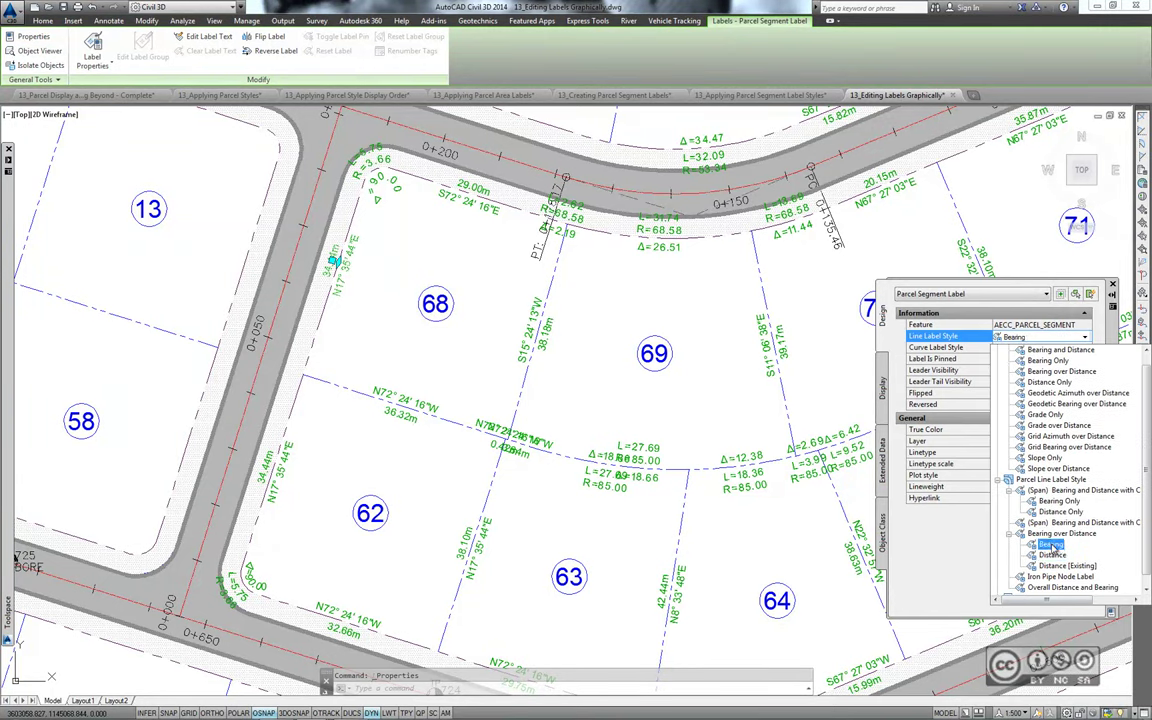
left_click(1050, 544)
left_click(368, 302)
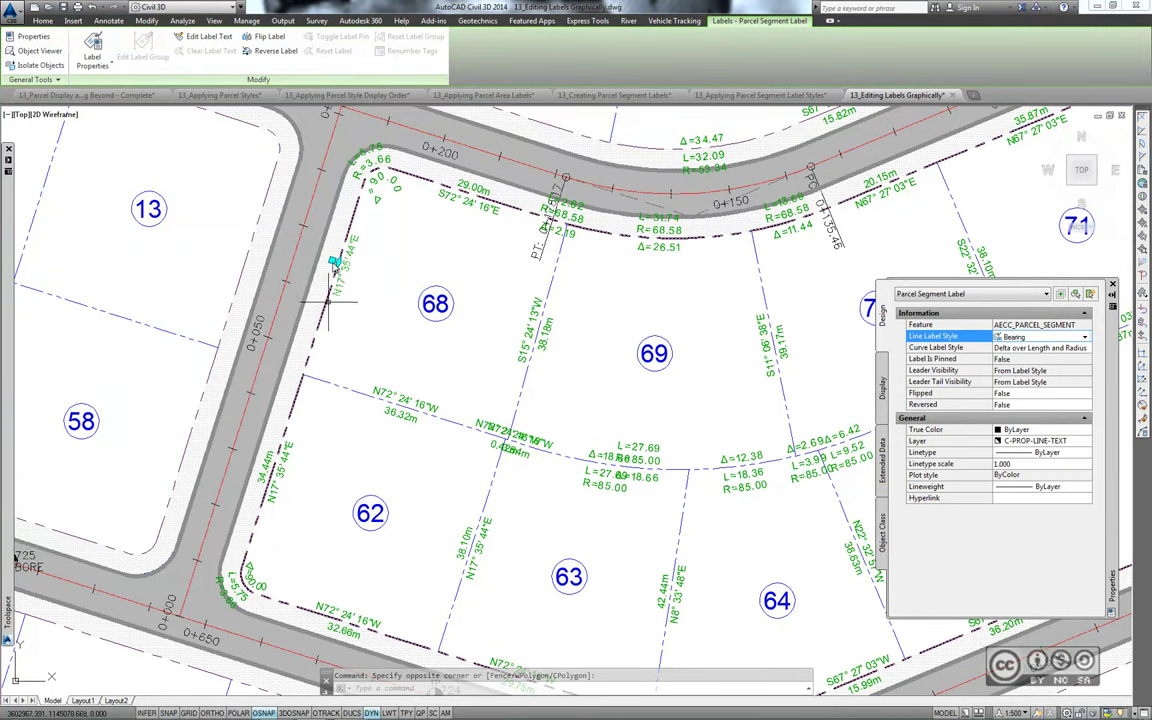
left_click(260, 38)
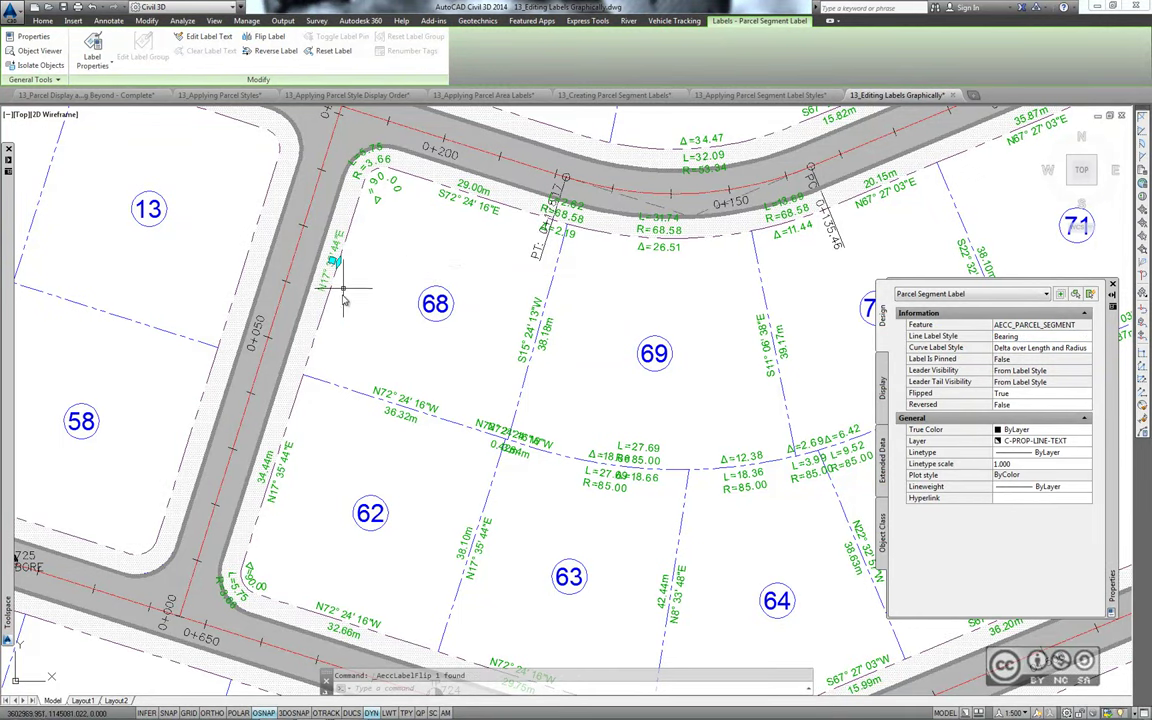
middle_click_drag(356, 306, 411, 303)
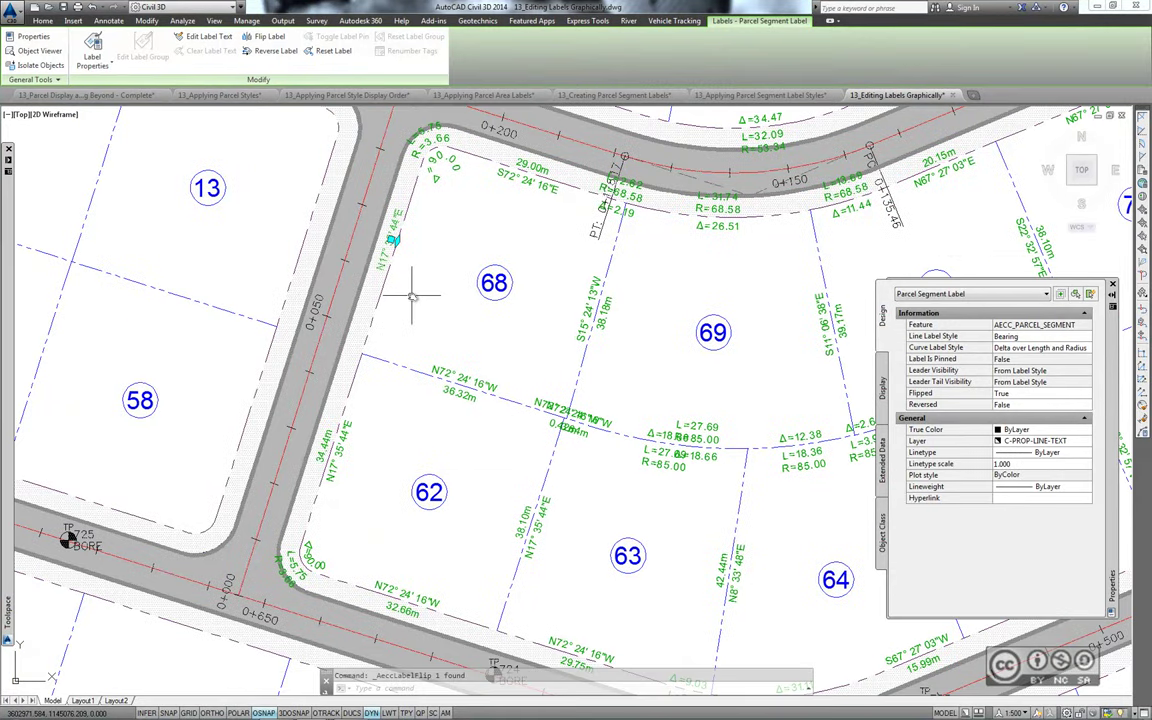
scroll(433, 301, "up", 2)
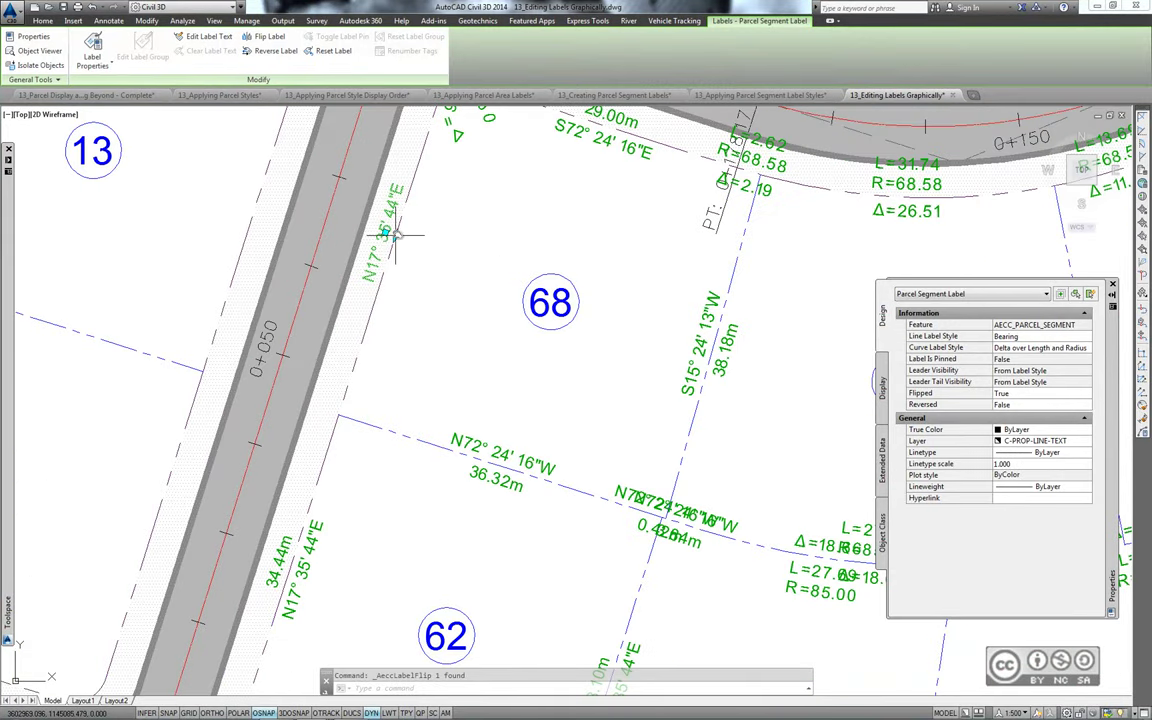
Step: Slide the bearing label alongside parcel 68's west line and reverse it to S17° 35' 44"W
left_click(394, 232)
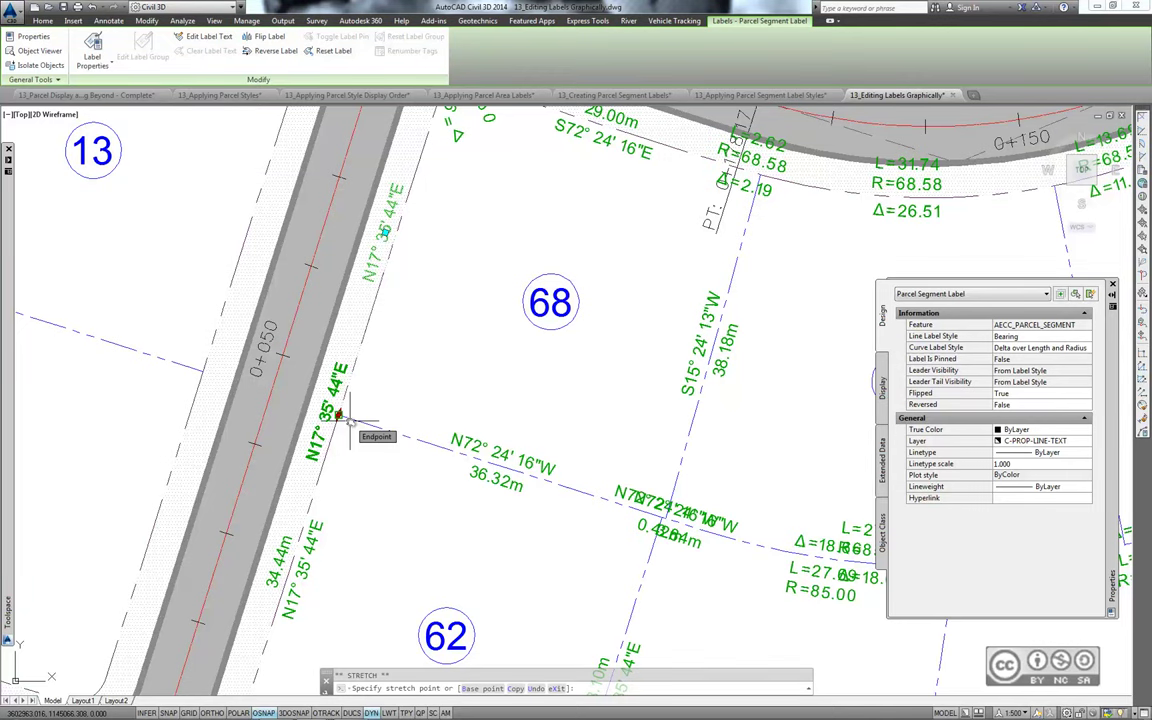
left_click(340, 415)
middle_click_drag(354, 421, 310, 395)
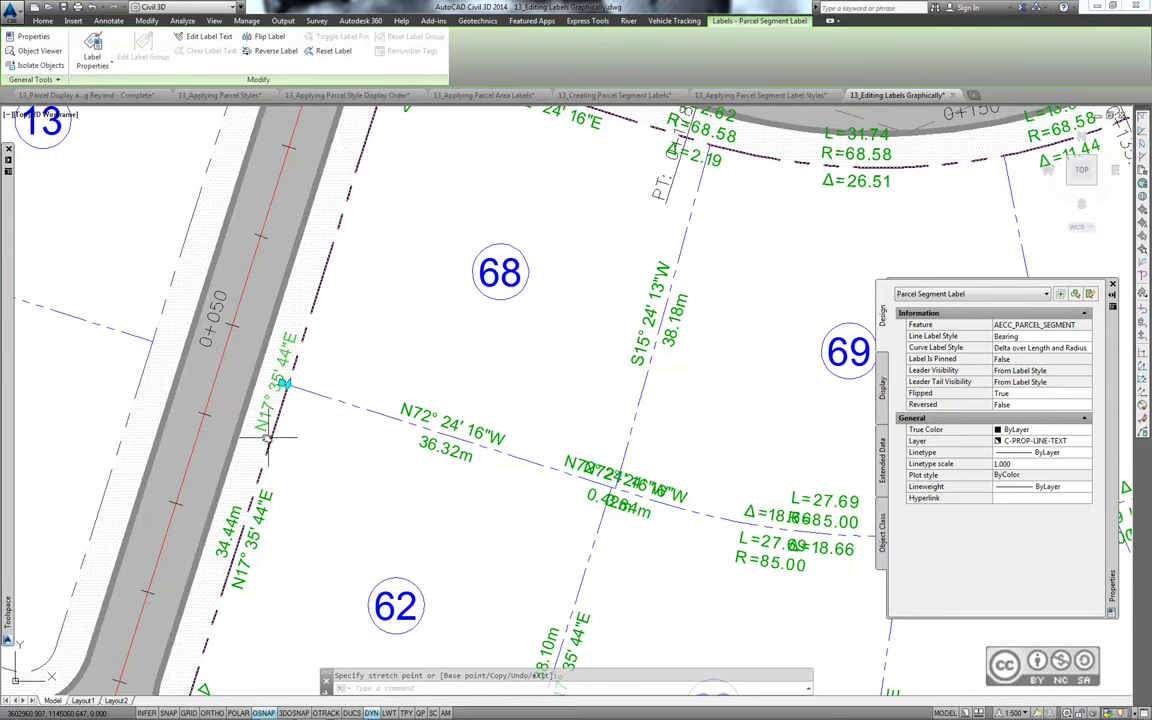
left_click(287, 342)
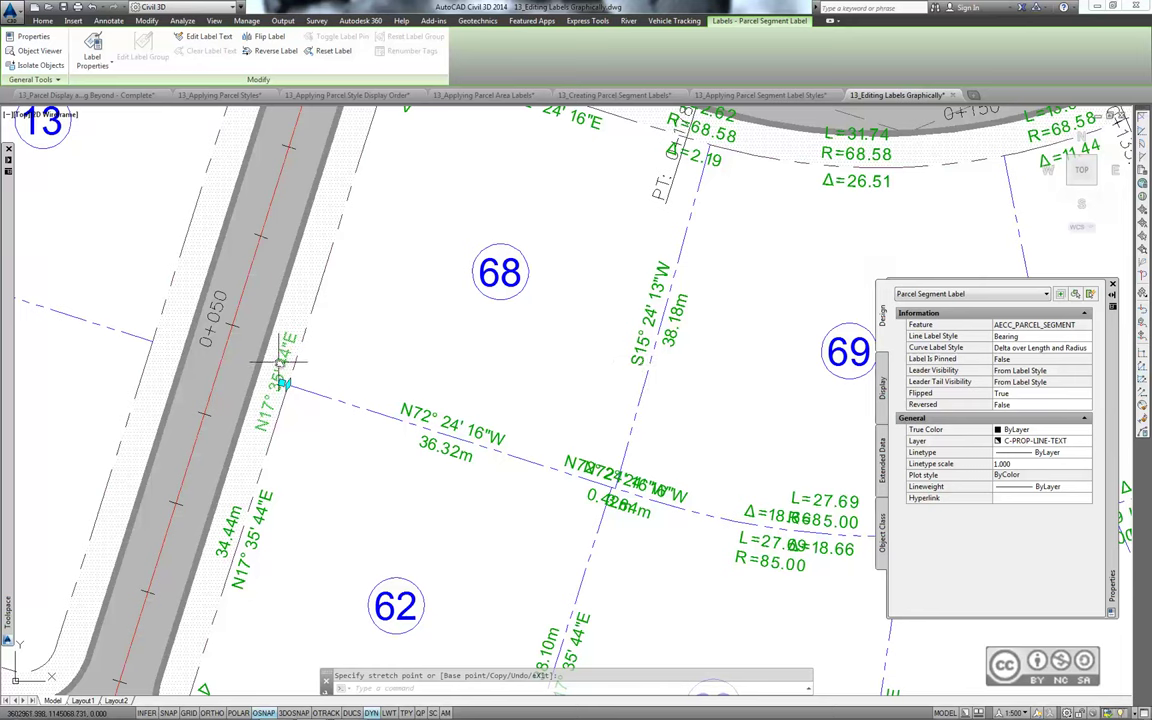
left_click(267, 52)
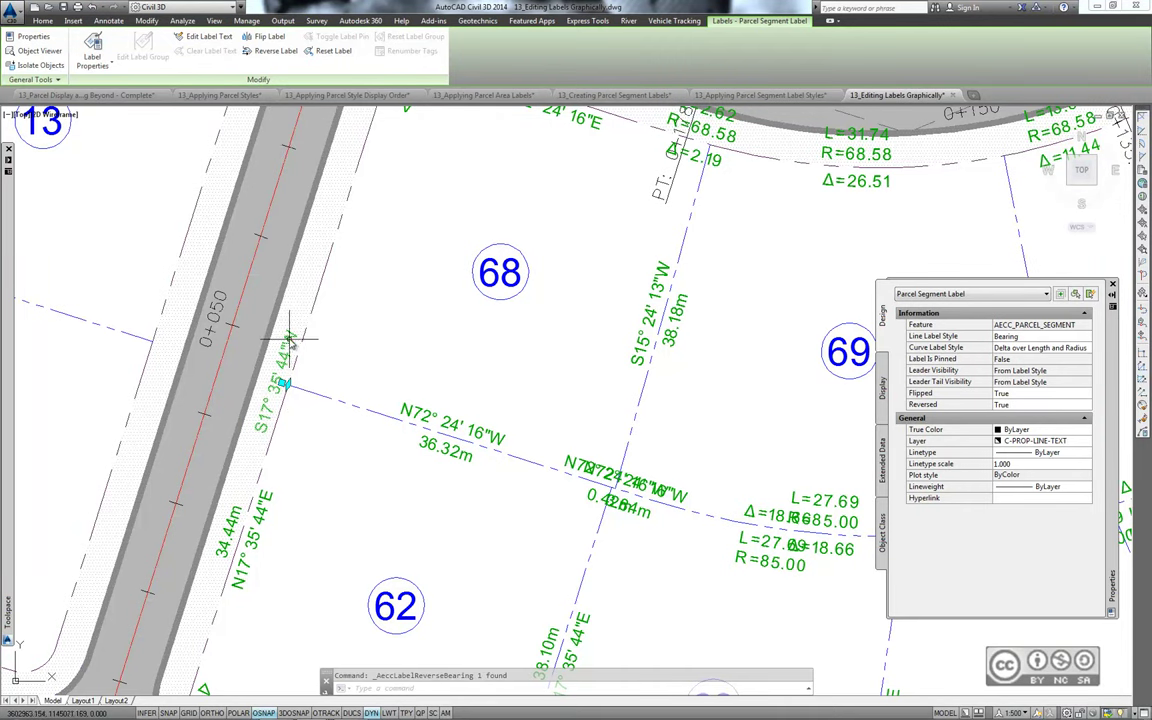
Step: Switch parcel 62's west-line label to the Distance style so it reads only 34.44m
key("Escape")
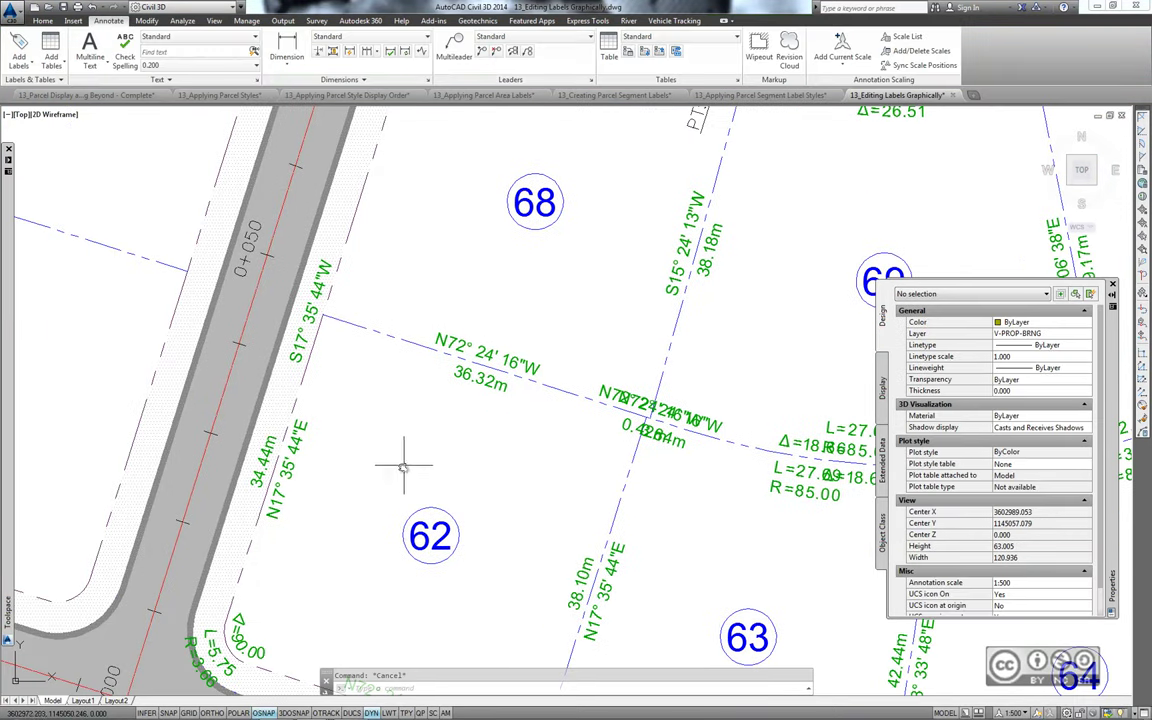
left_click(290, 466)
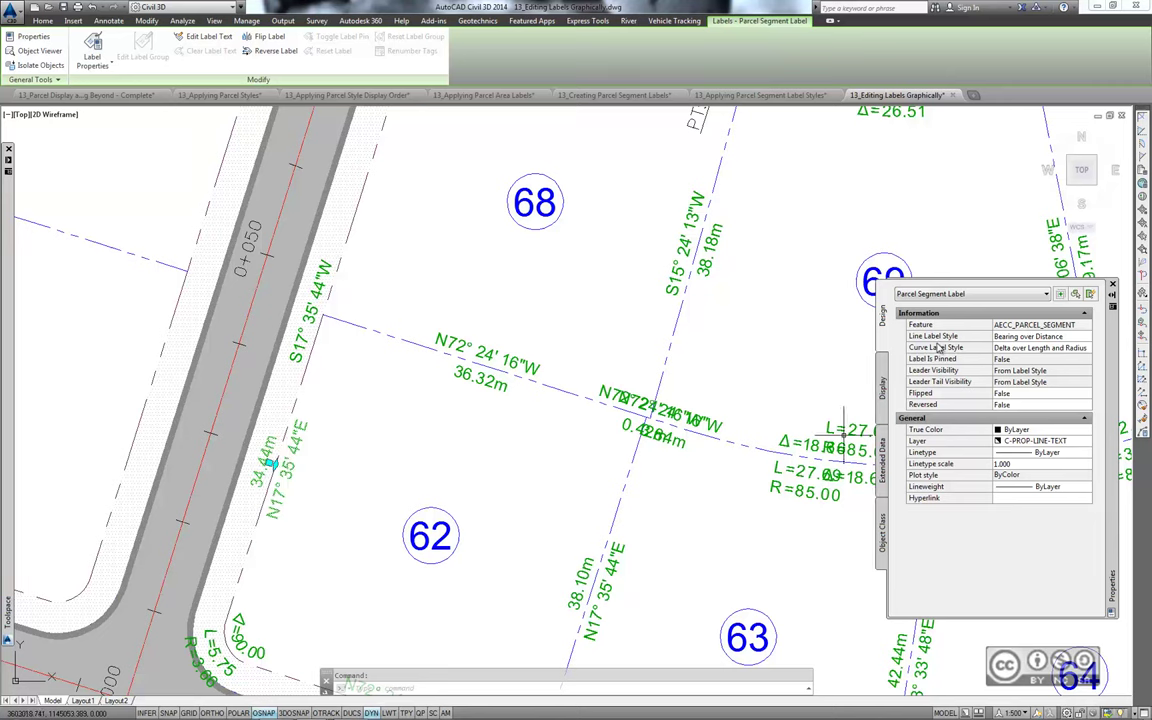
left_click(1040, 337)
left_click(1084, 337)
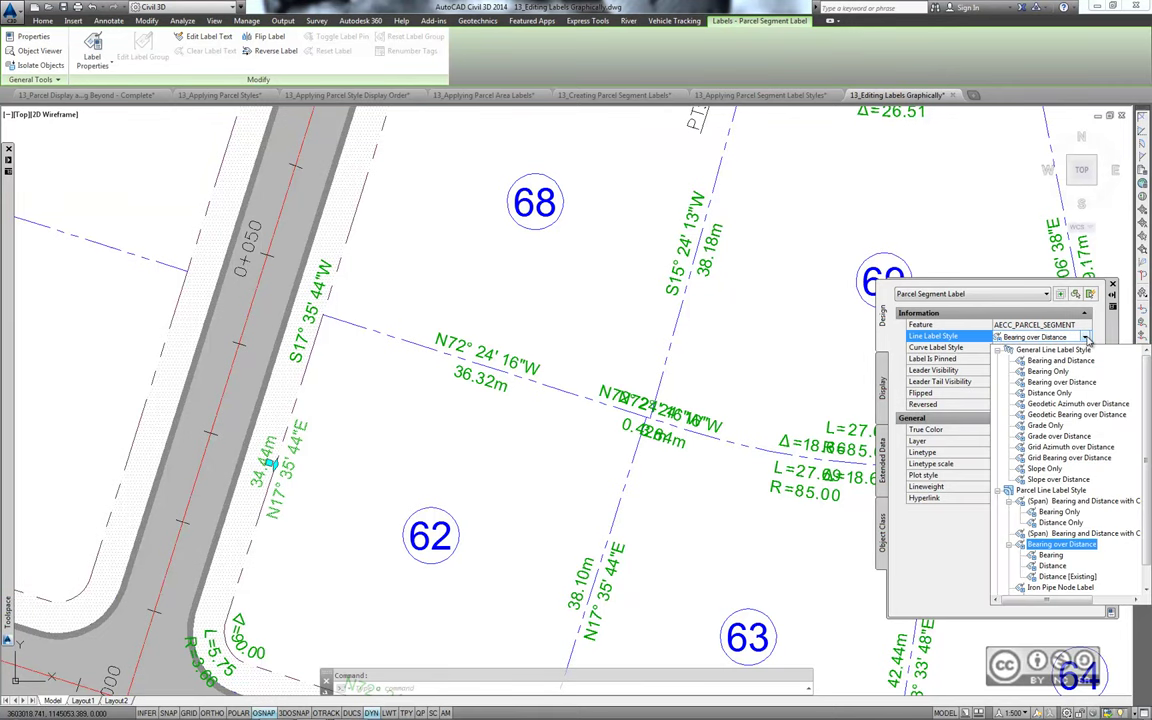
left_click(1010, 601)
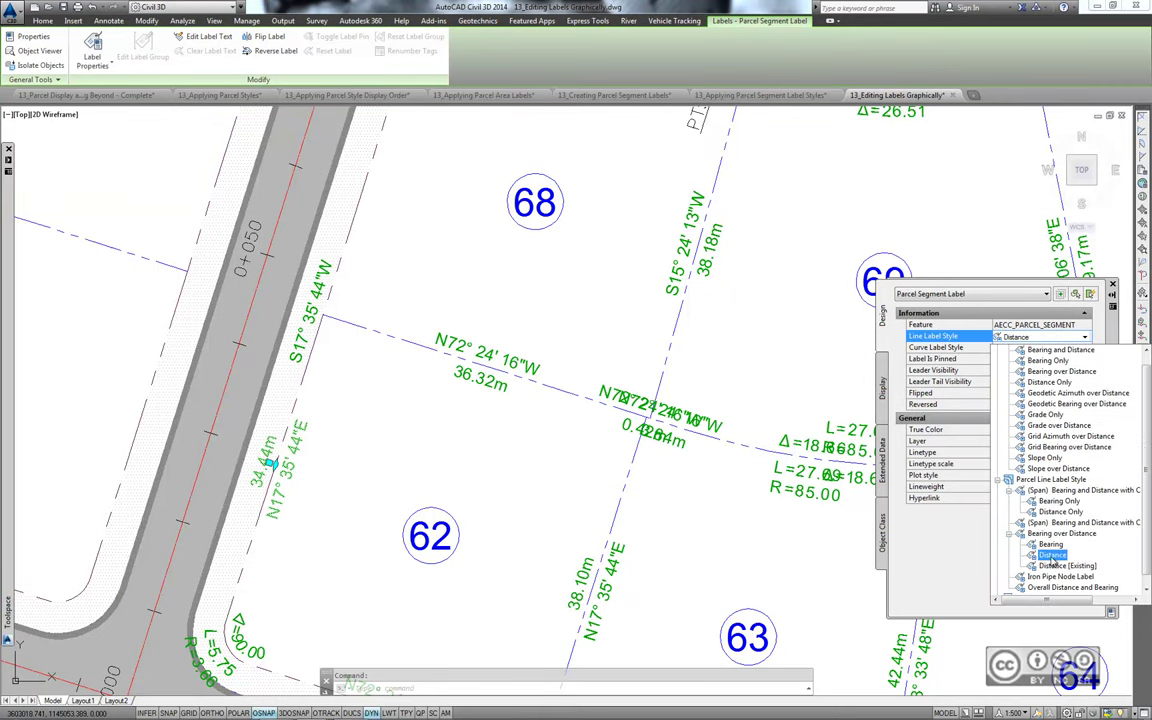
left_click(1052, 556)
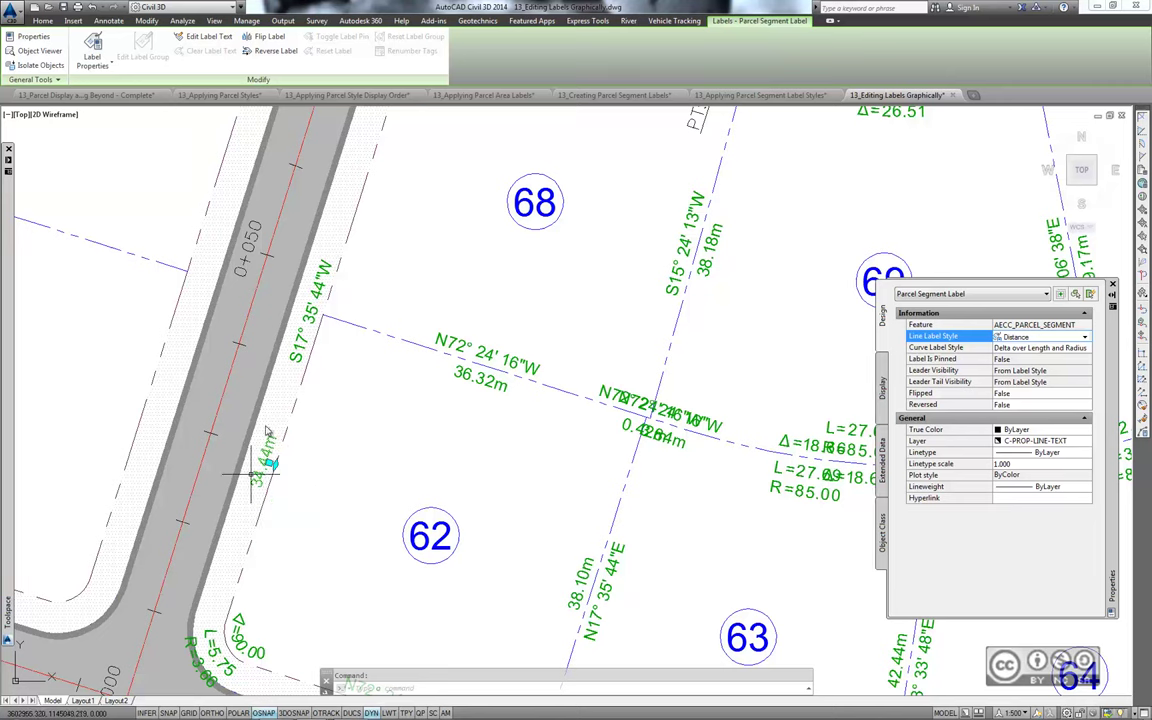
key("Escape")
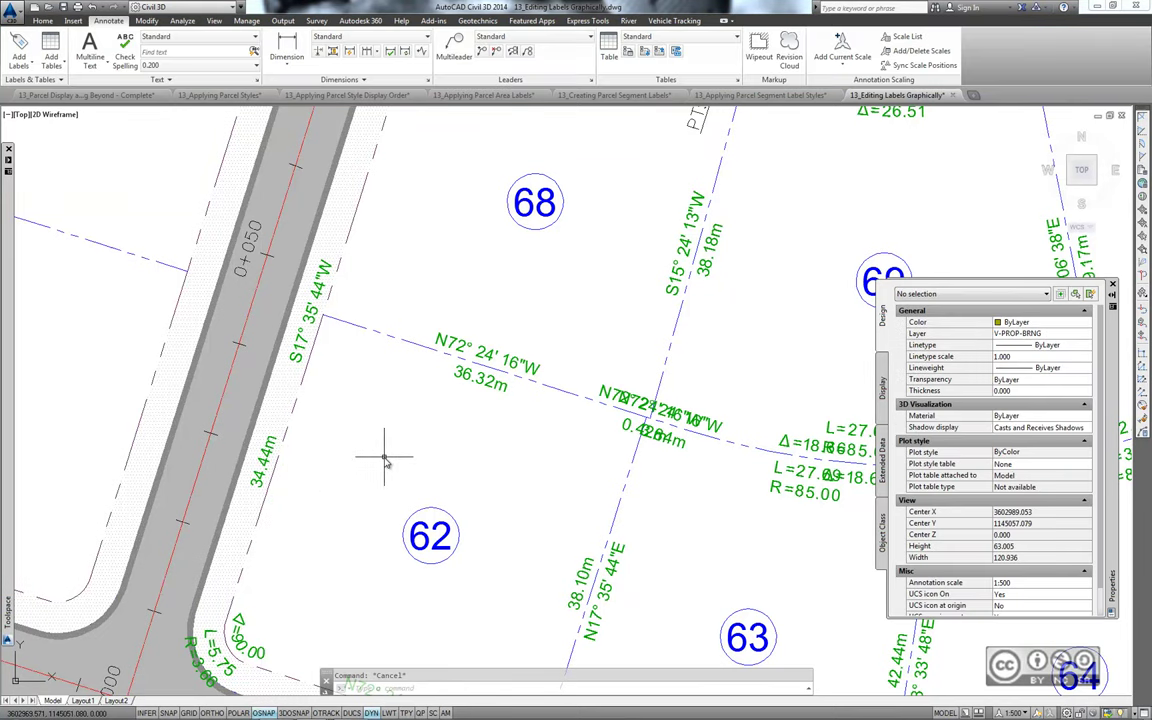
Step: Add a Distance-style 34.44m segment label to parcel 68's west boundary
left_click(19, 45)
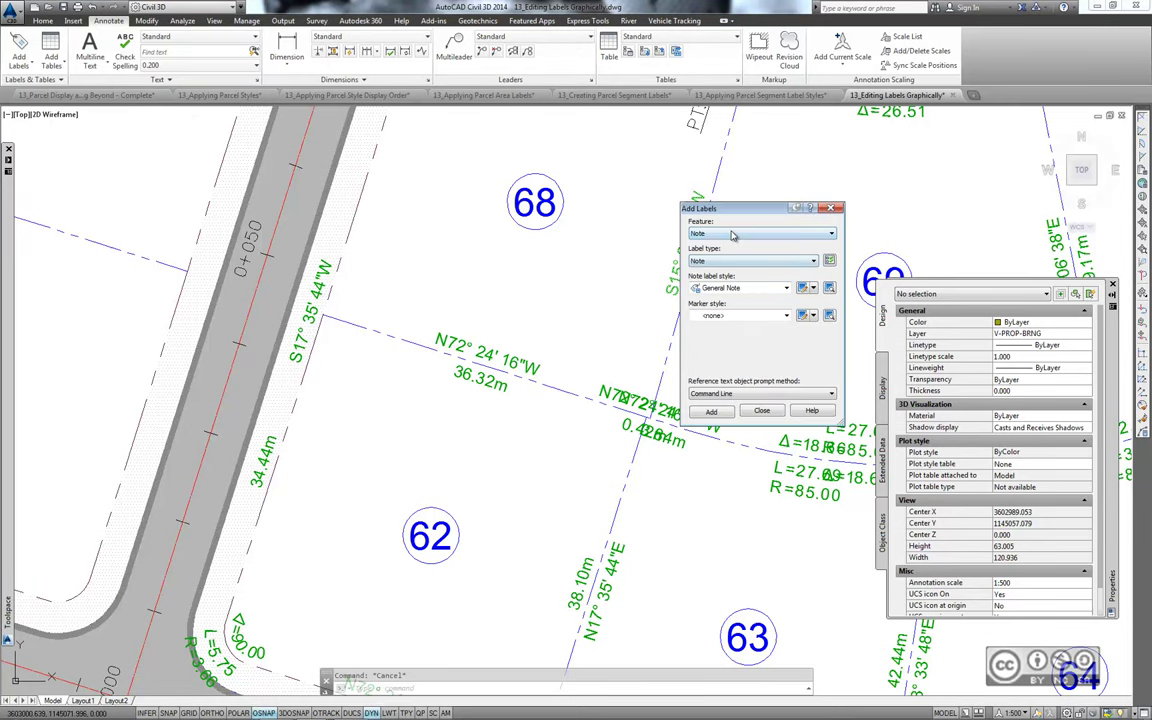
left_click(760, 233)
left_click(716, 240)
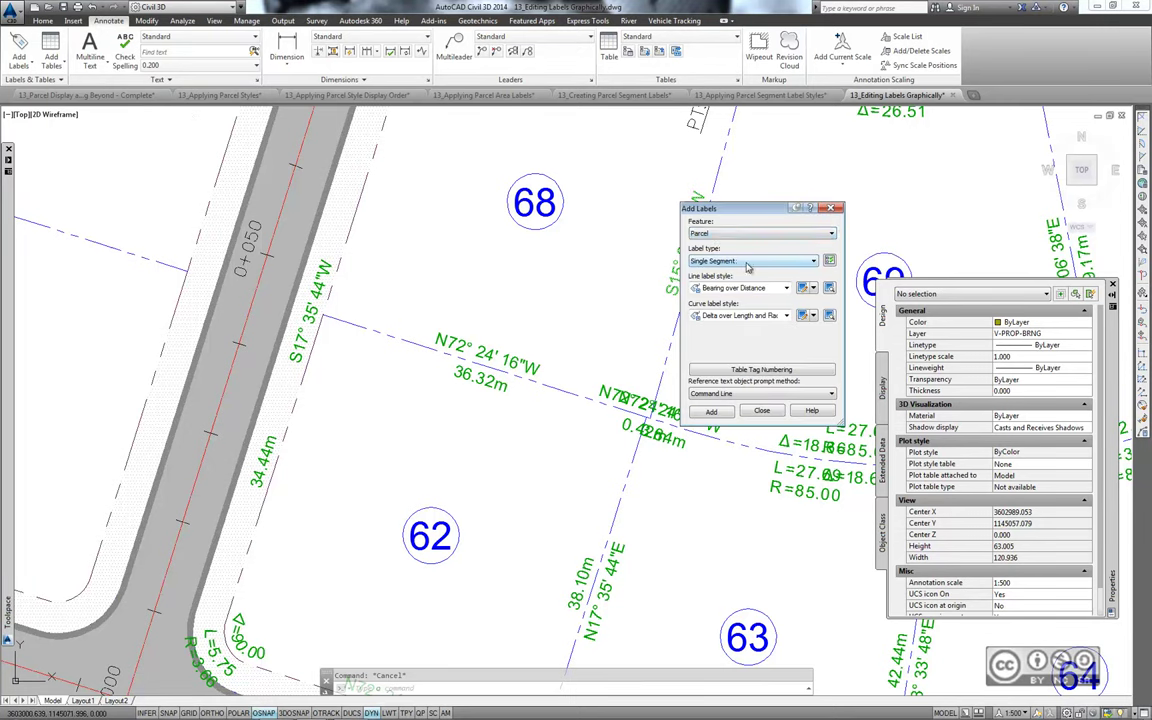
left_click(720, 288)
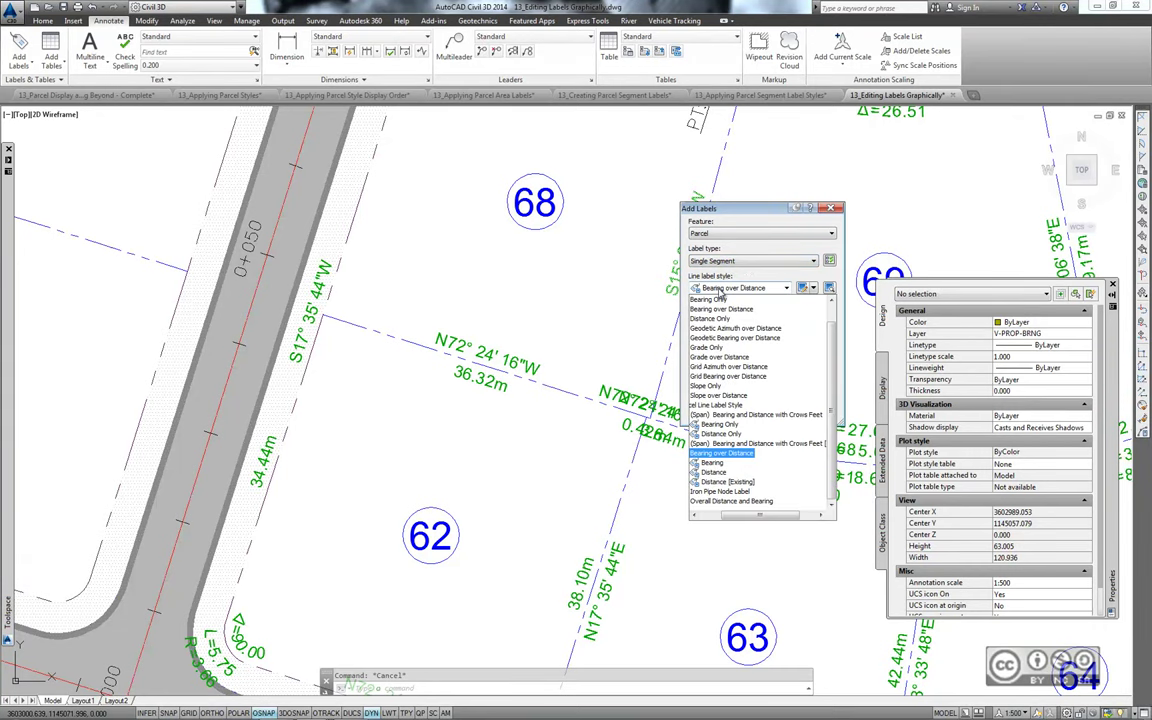
left_click(718, 474)
left_click(711, 411)
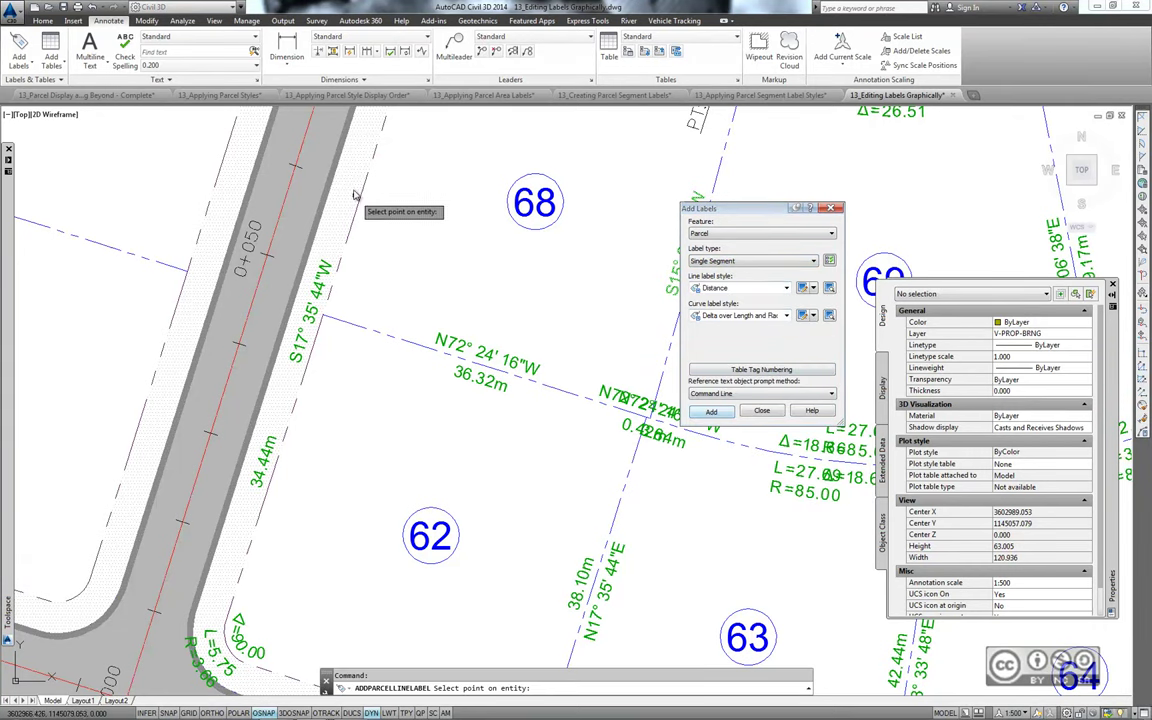
middle_click_drag(431, 218, 399, 360)
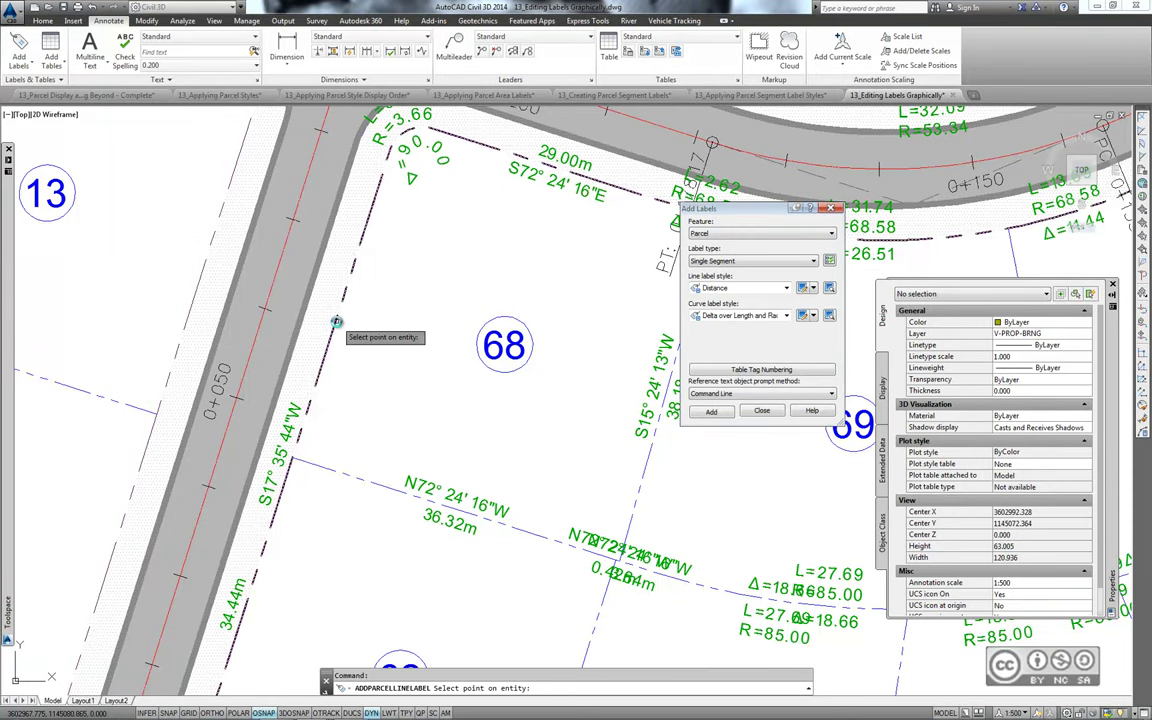
middle_click_drag(386, 327, 483, 309)
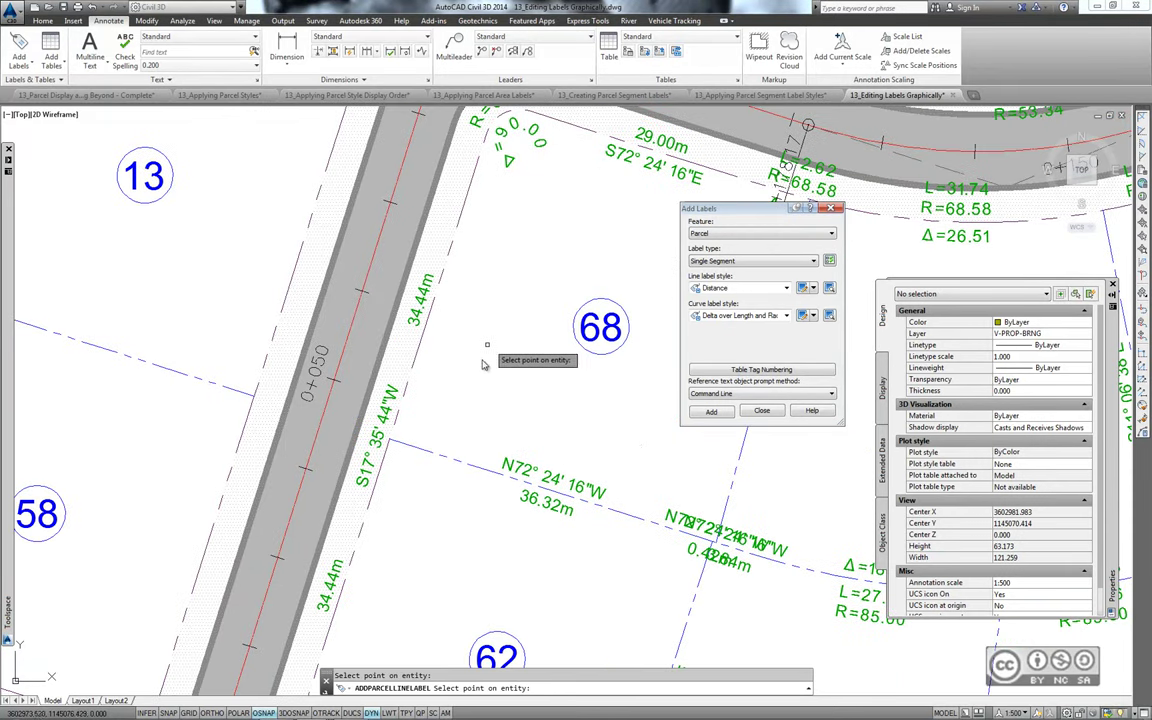
left_click(764, 411)
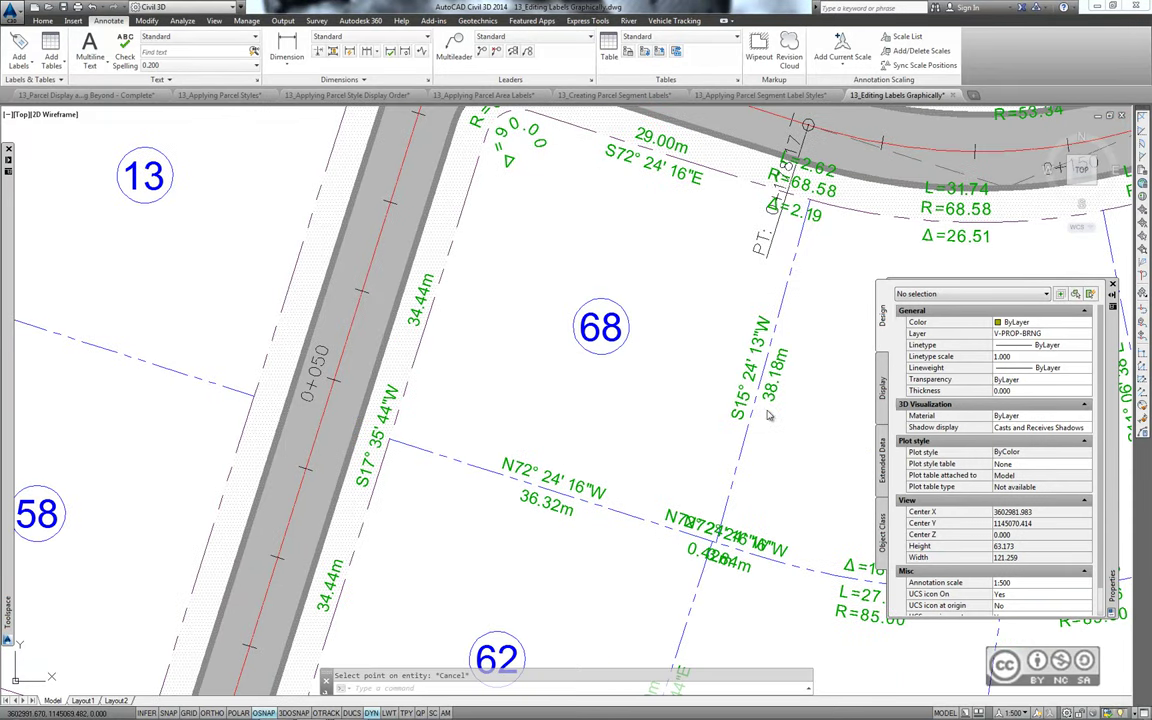
left_click(425, 300)
Step: Flip the two 34.44m distance labels on lots 68 and 62 to the inside of the lots
left_click(340, 580)
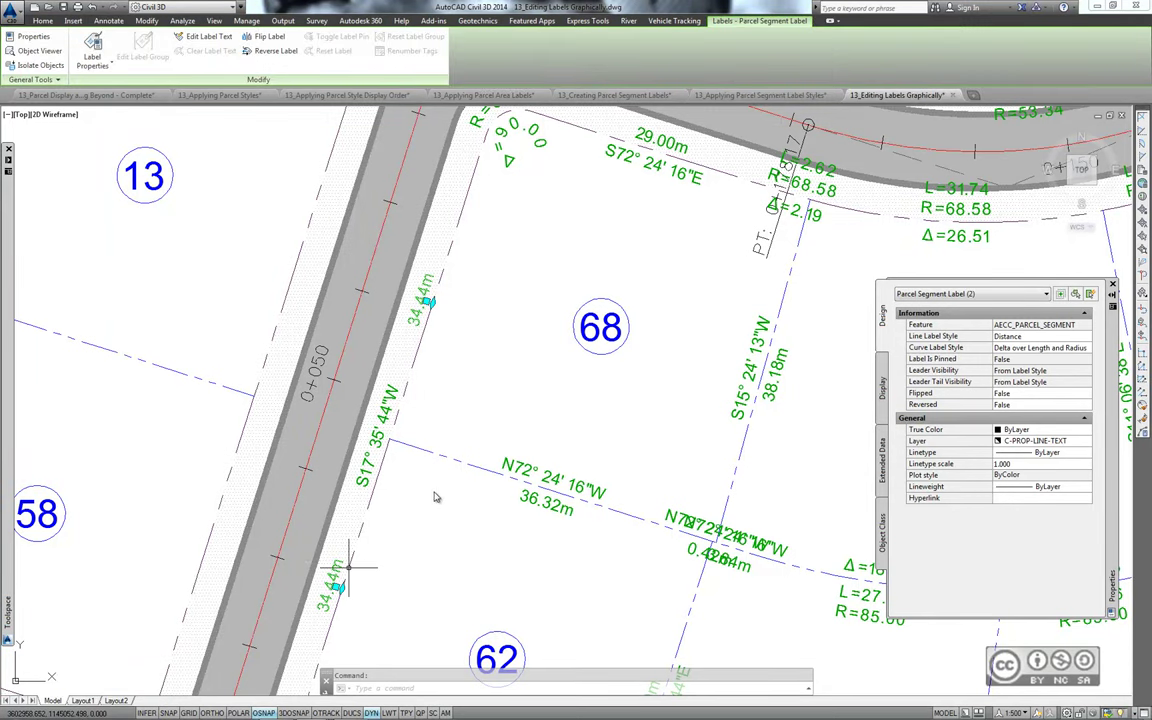
left_click(277, 40)
key("Escape")
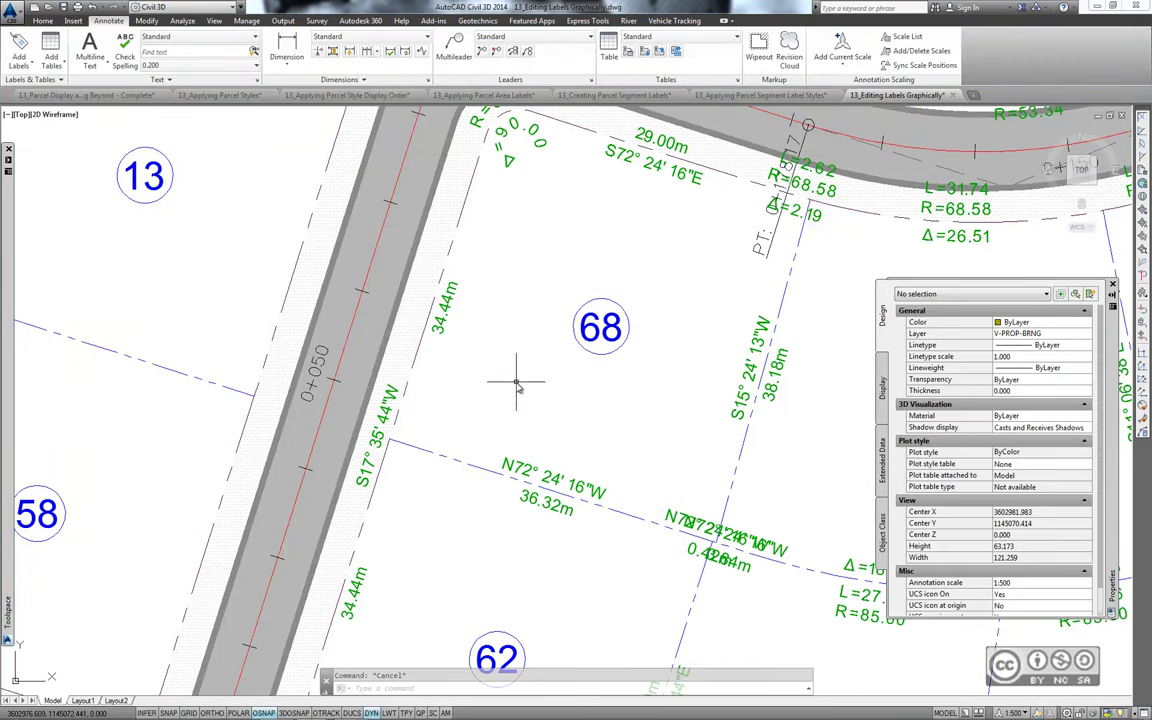
scroll(530, 380, "down", 2)
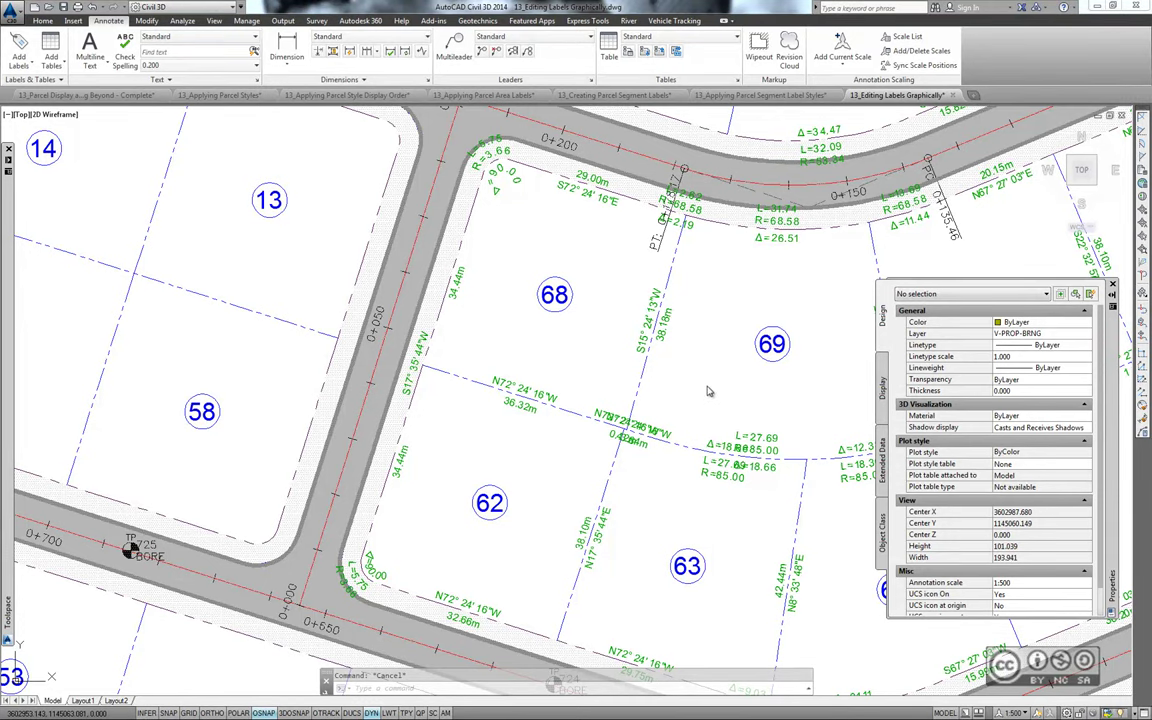
Step: Open the drawing 13_Creating An Area Table.dwg with Ctrl+O
mouse_move(699, 384)
middle_mouse_down()
mouse_move(616, 367)
mouse_move(413, 365)
middle_mouse_up()
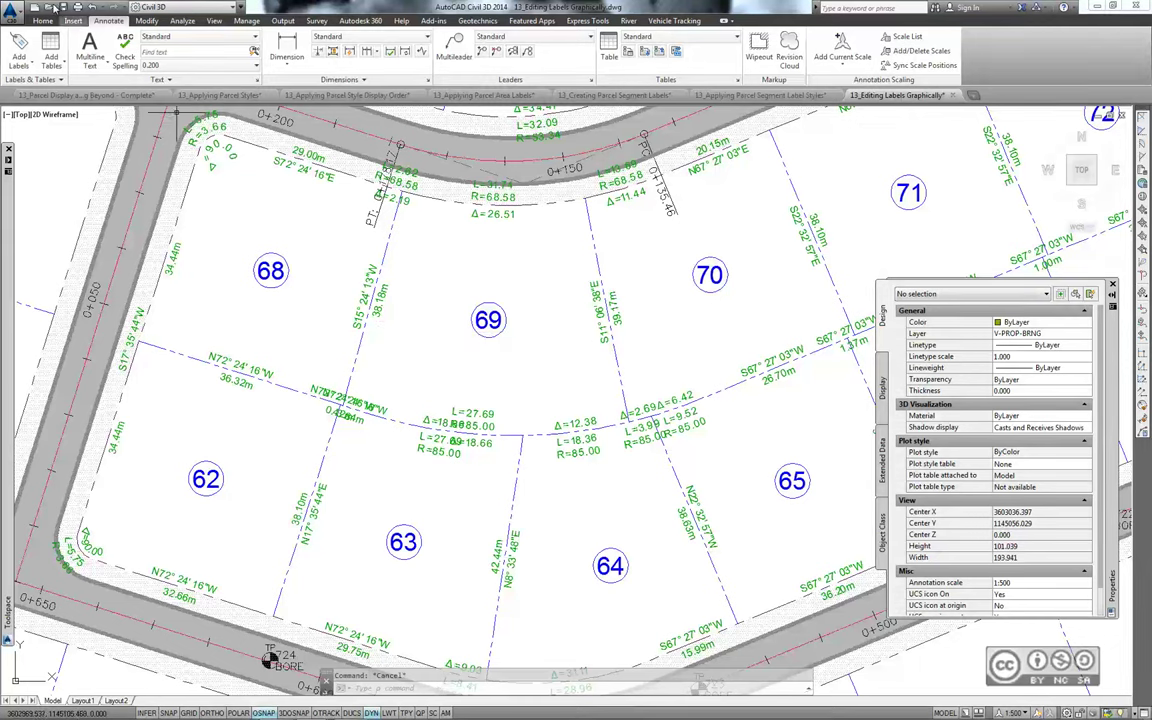
key("ctrl+o")
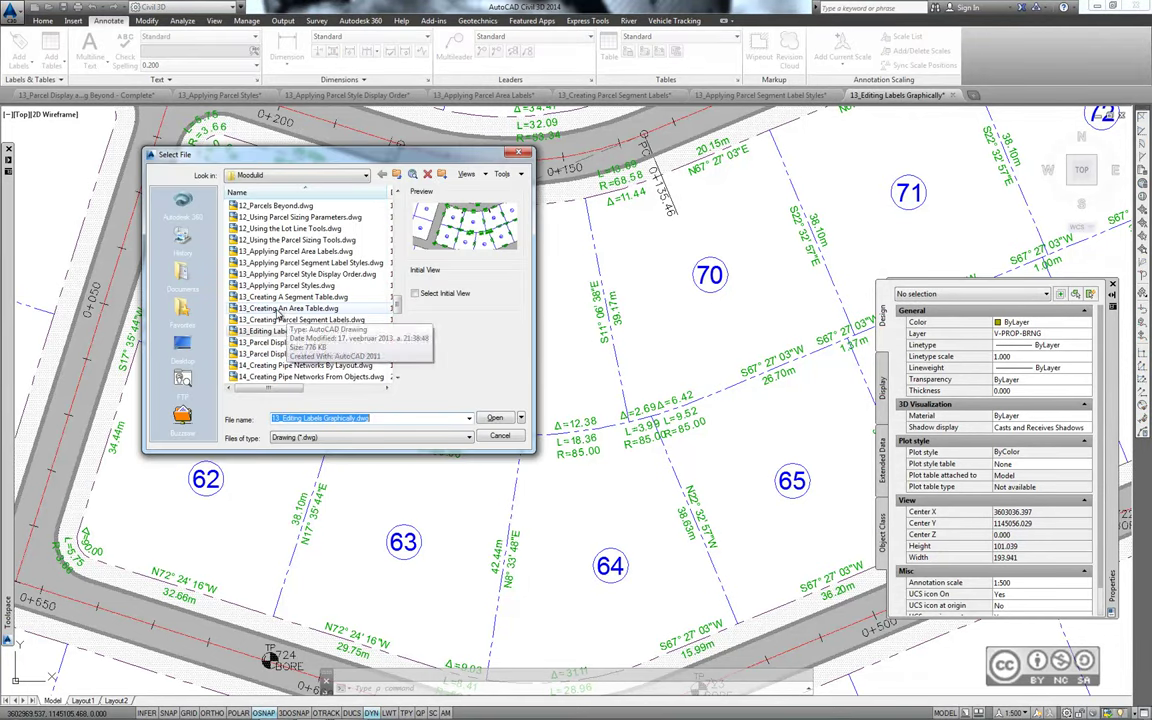
left_click(300, 308)
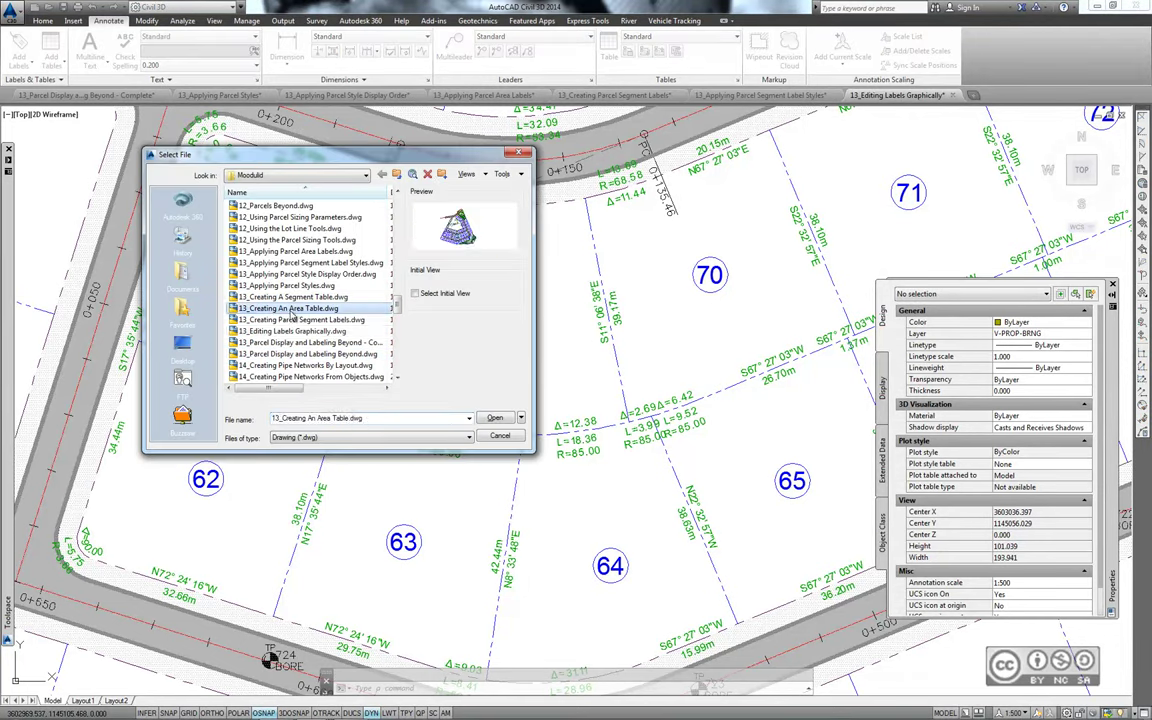
left_click(494, 417)
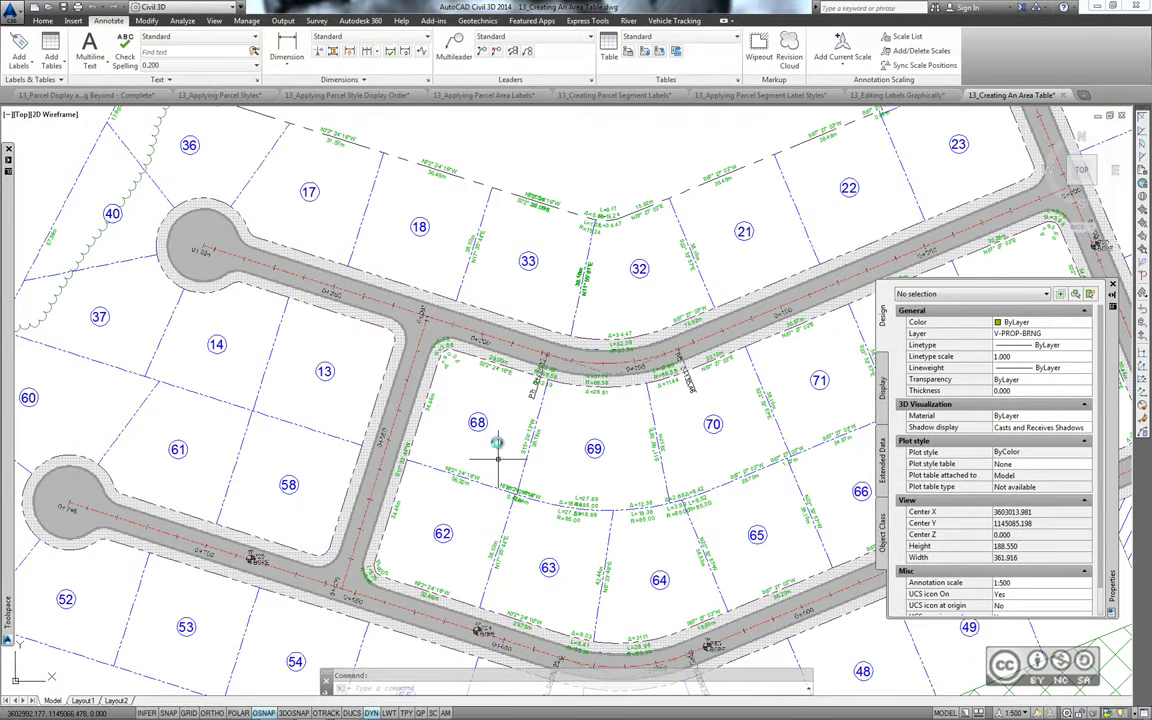
Step: Start Renumber/Rename from parcel 68 using the parcel style's name template
left_click(480, 424)
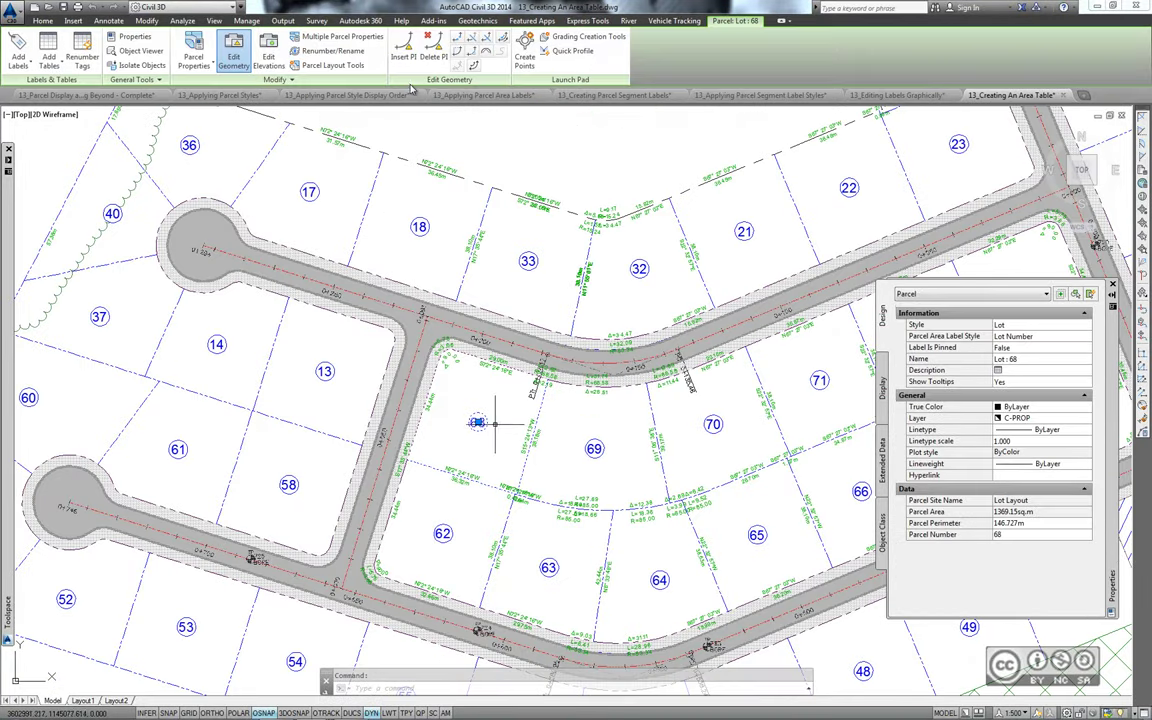
left_click(334, 51)
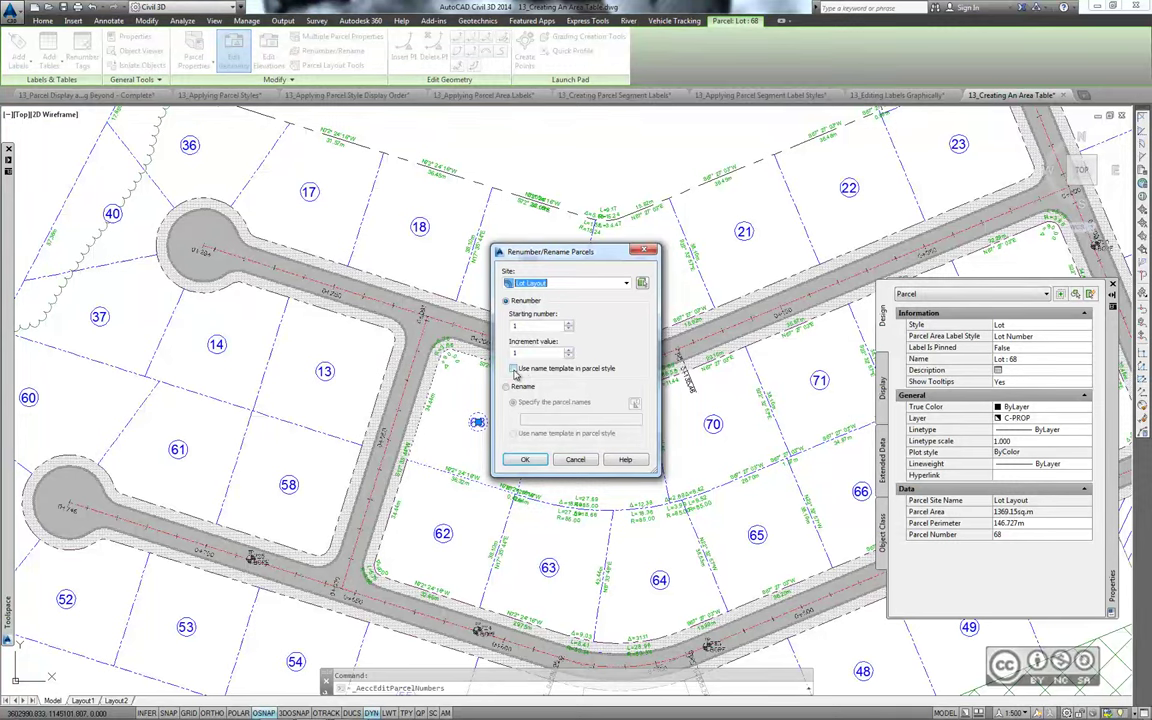
left_click(514, 369)
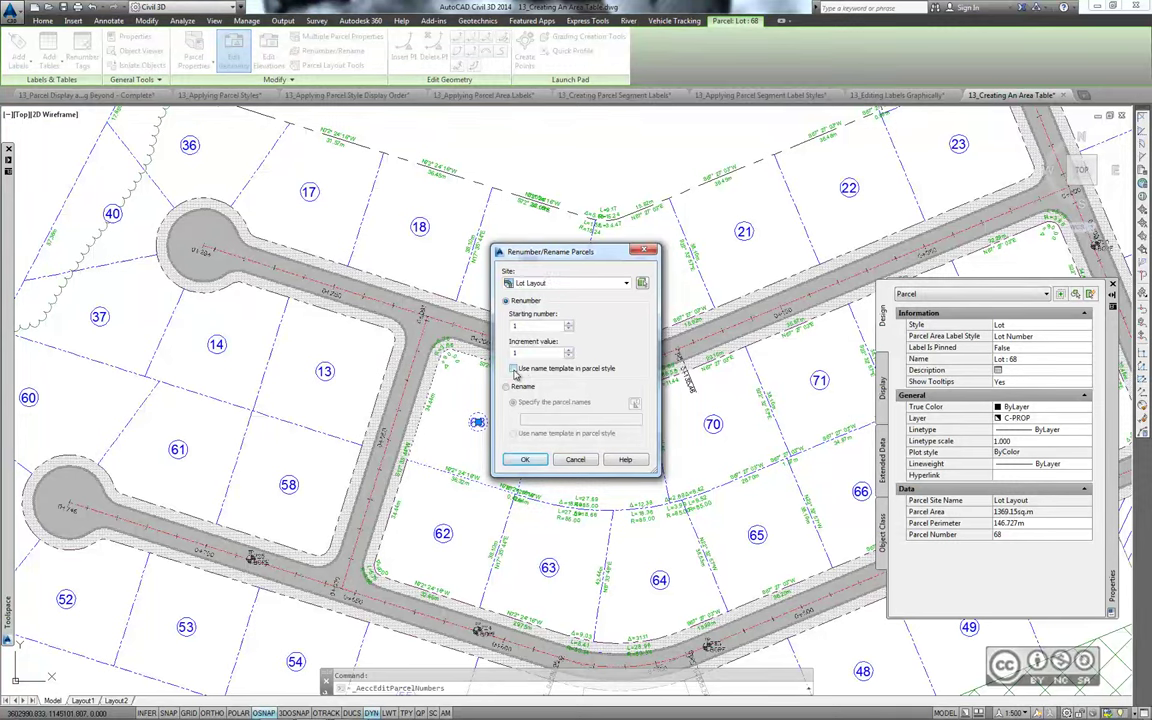
left_click(524, 459)
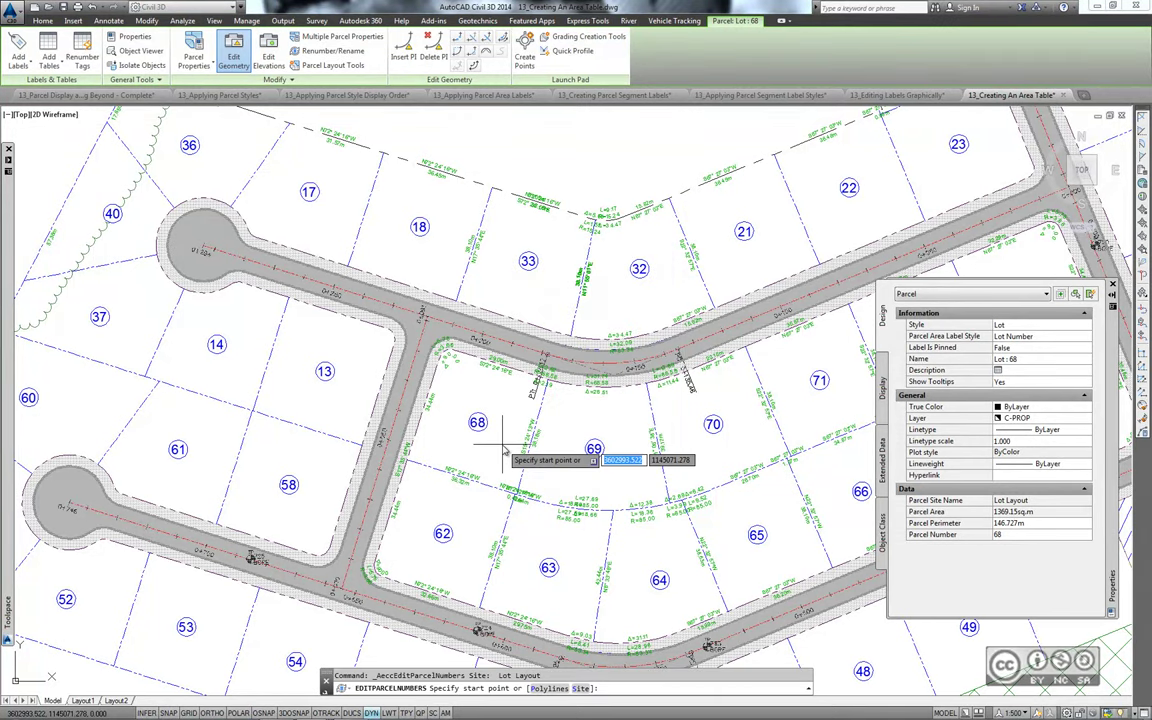
Step: Trace the renumbering line through the outer lots so they run 1–17 and 34–40
scroll(504, 448, "down", 2)
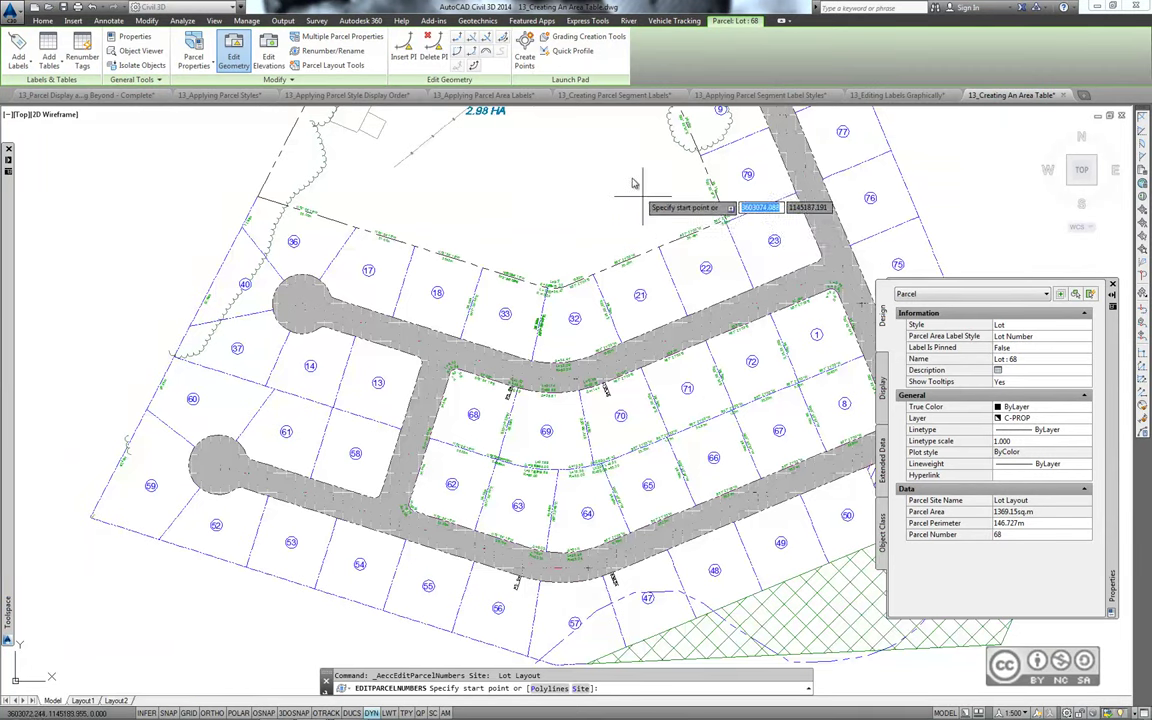
middle_click_drag(632, 183, 485, 506)
scroll(424, 357, "up", 5)
left_click(424, 330)
scroll(530, 230, "down", 5)
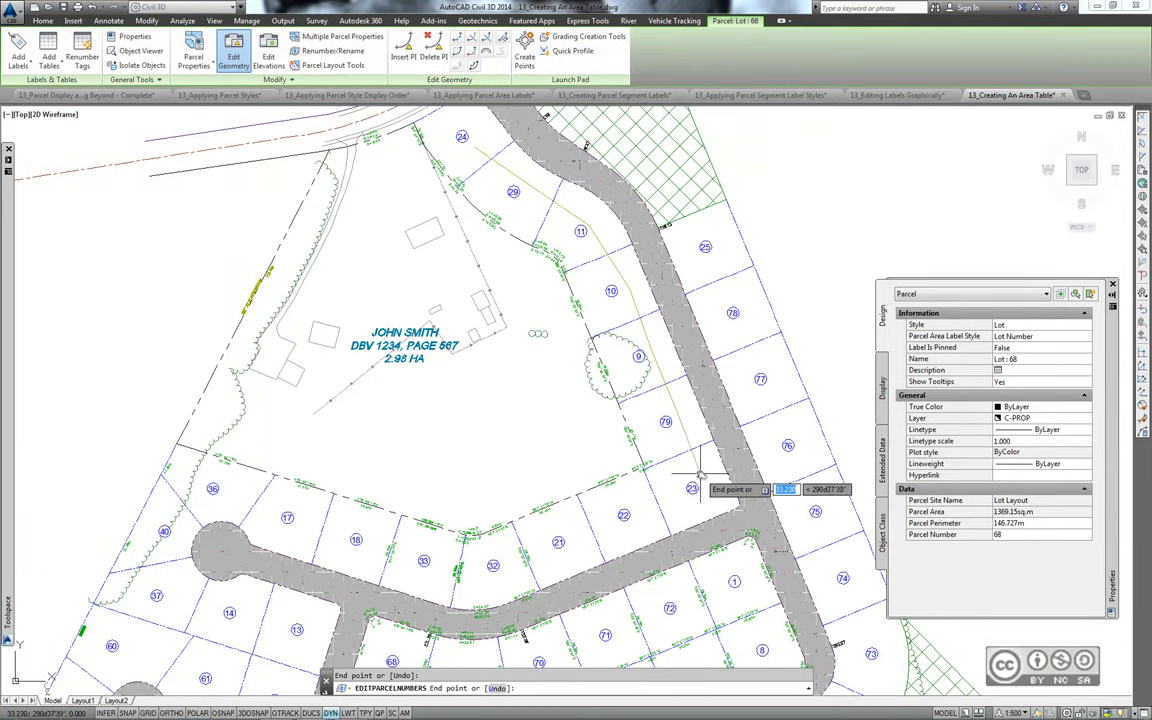
middle_click_drag(515, 544, 594, 314)
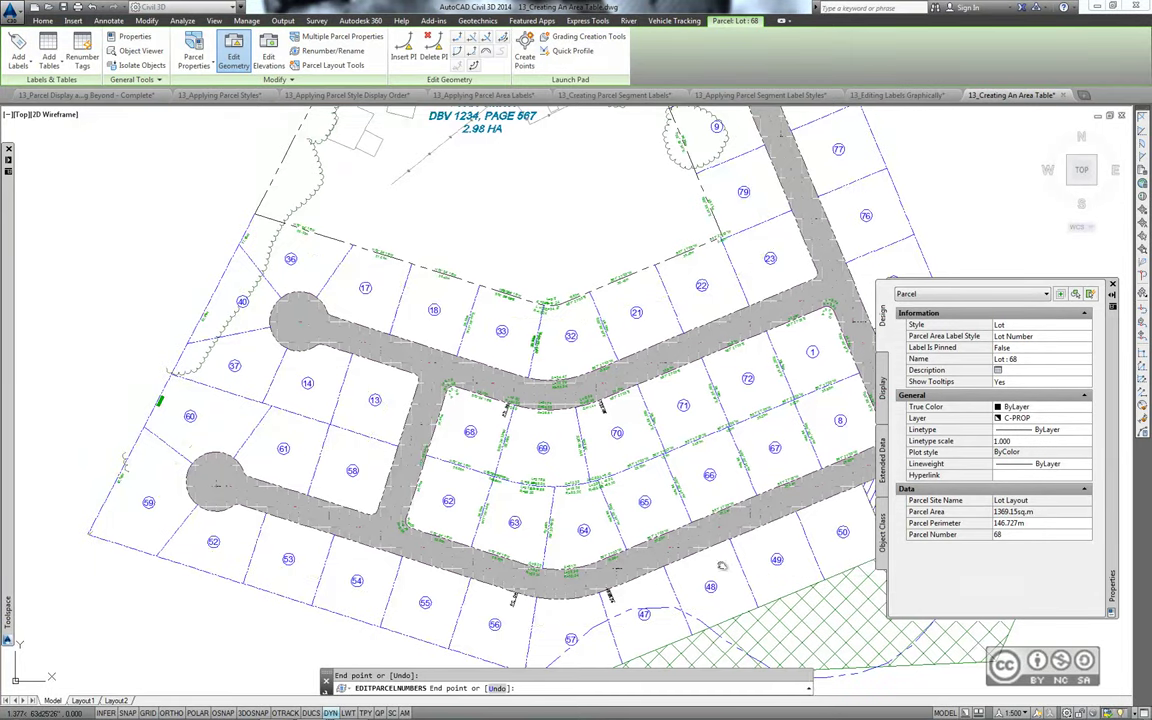
scroll(721, 565, "down", 3)
scroll(658, 258, "up", 3)
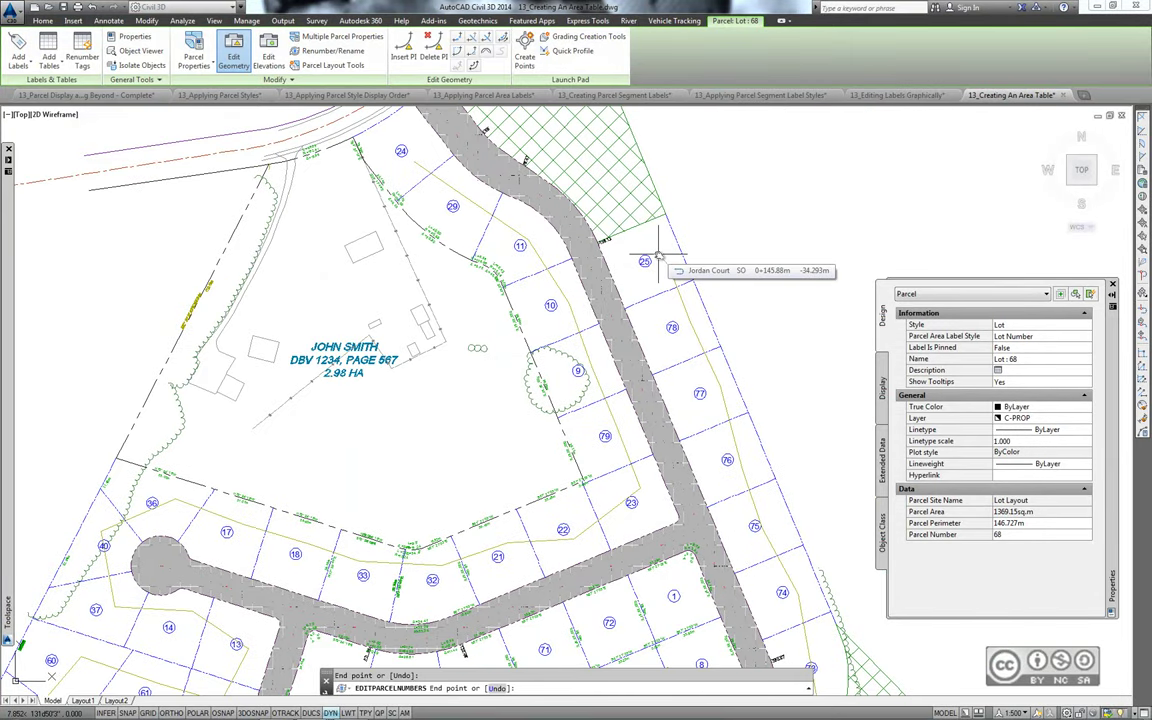
key("Return")
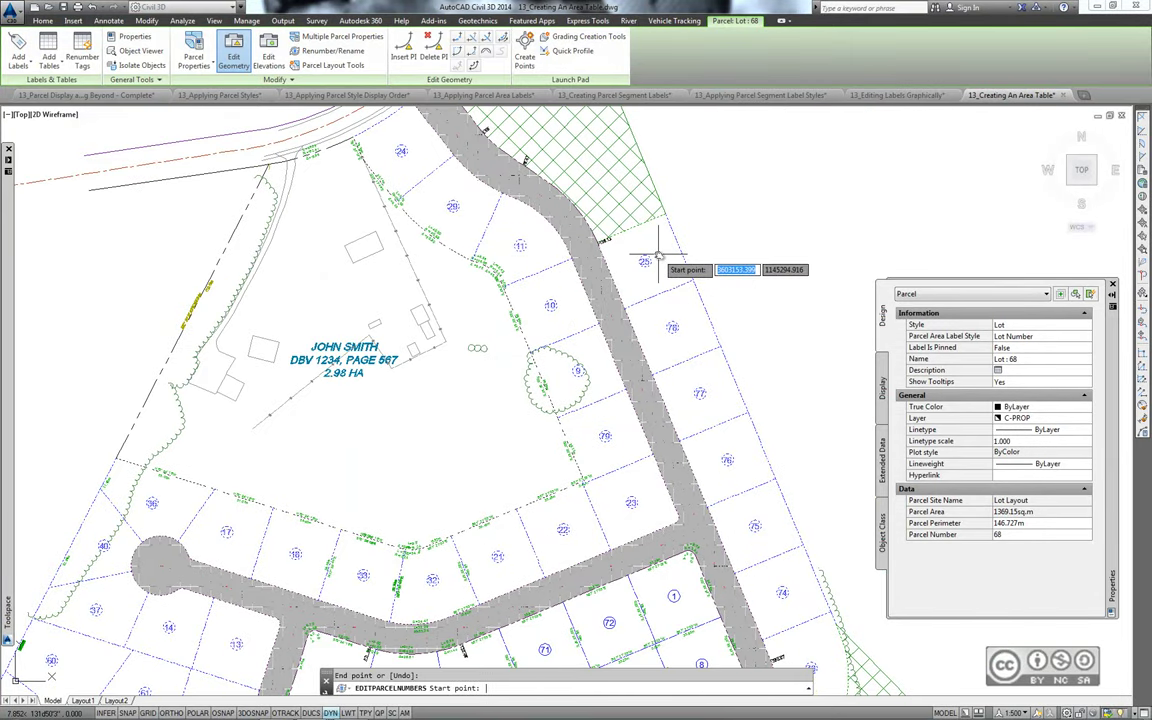
key("Return")
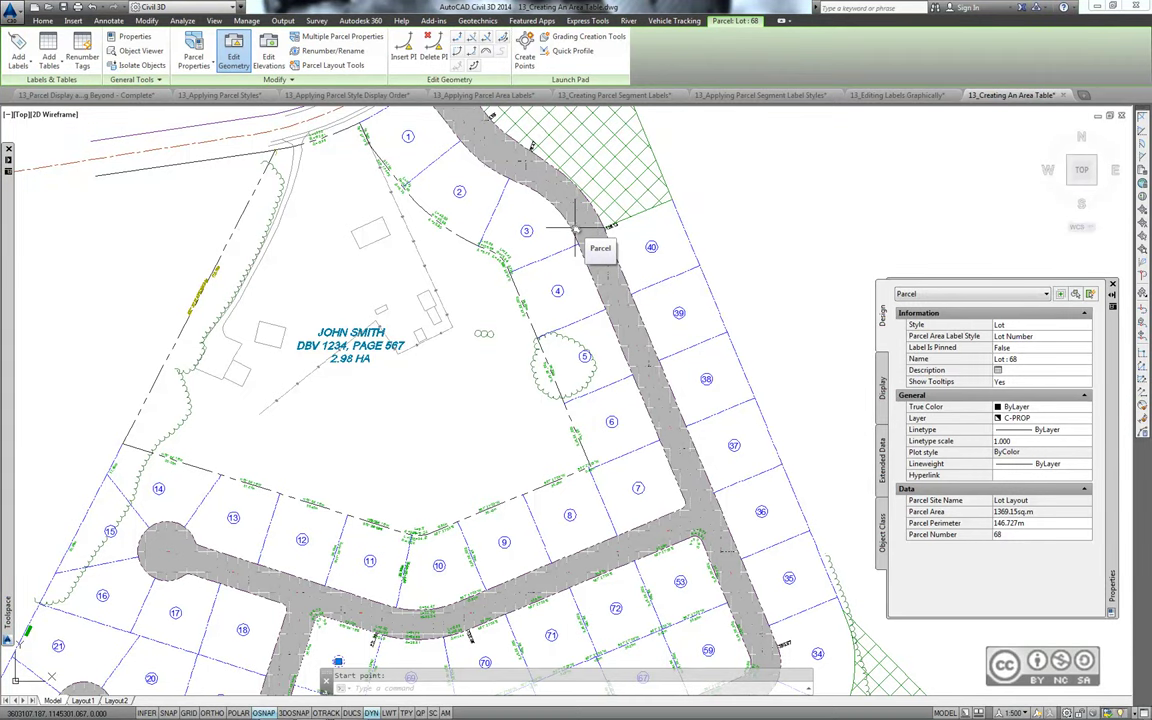
key("Escape")
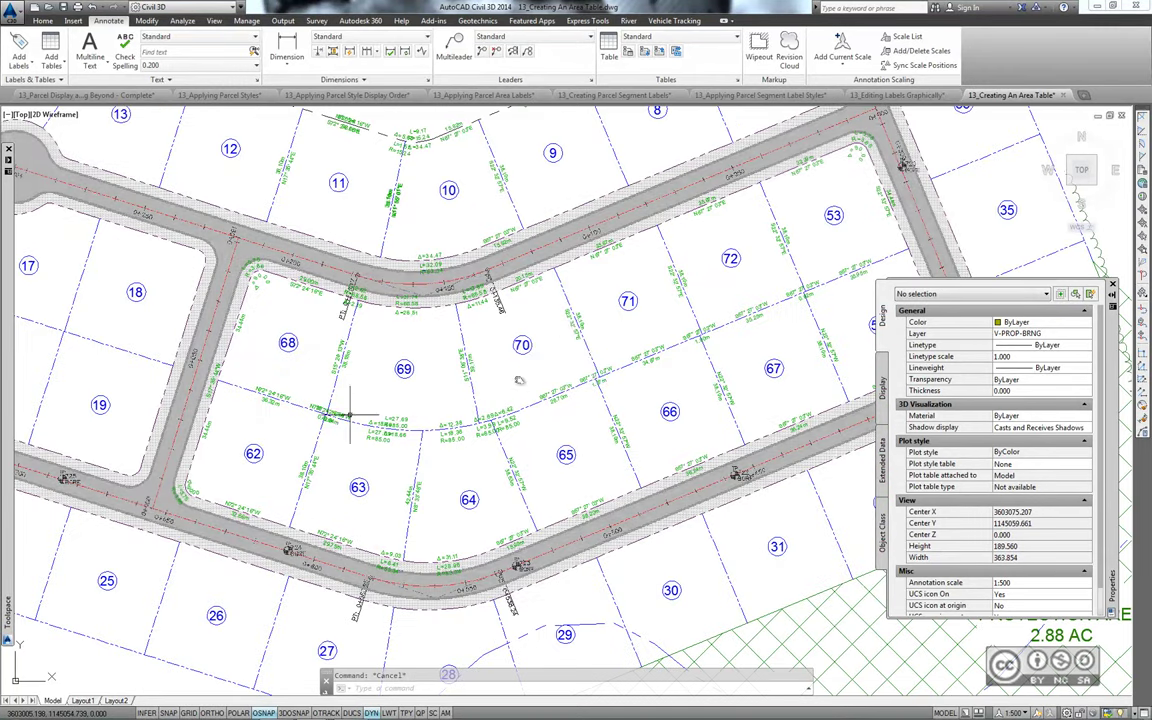
Step: Set Renumber/Rename on parcel 68 to start at 41 using the name template
scroll(514, 380, "up", 2)
middle_click_drag(514, 380, 414, 386)
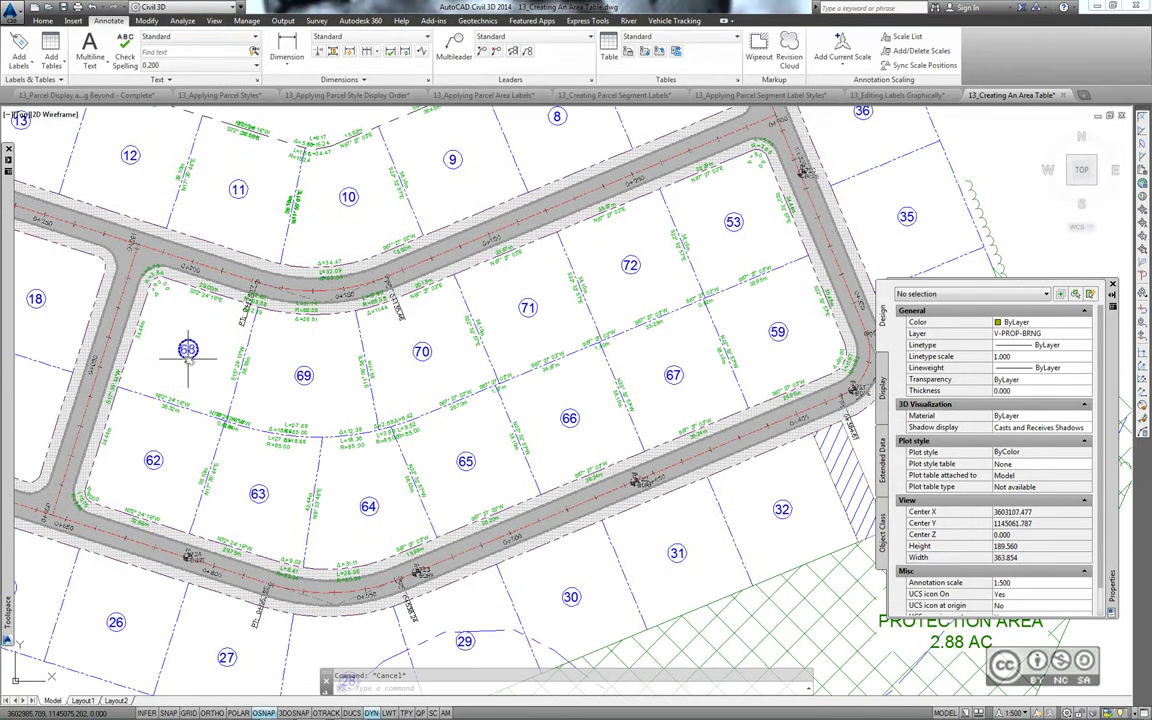
left_click(188, 349)
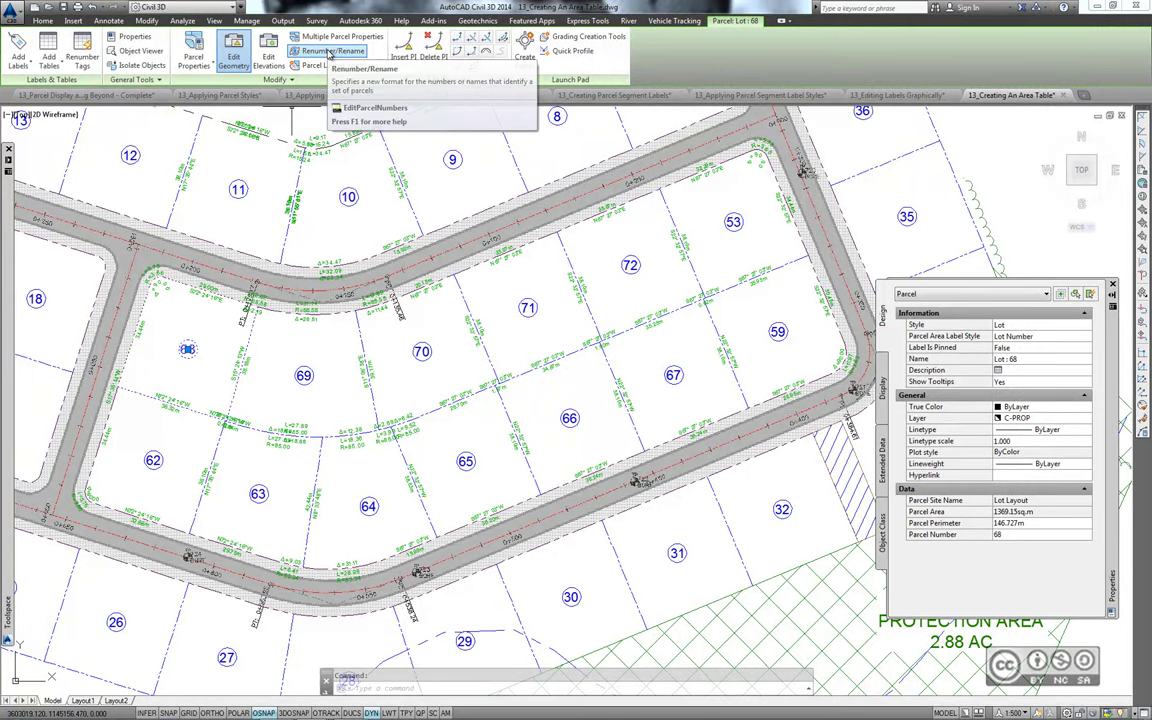
left_click(331, 53)
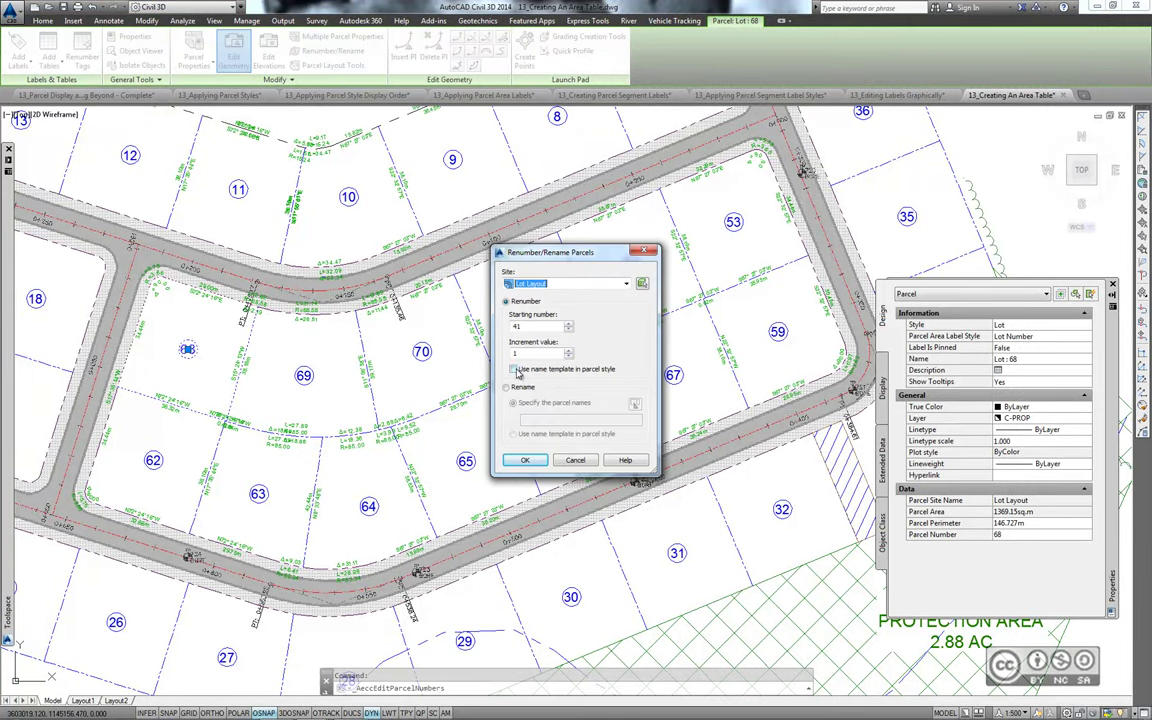
left_click(515, 369)
left_click(528, 461)
Step: Draw the renumbering path through the inner-block lots, numbering them 41 to 53
left_click(288, 346)
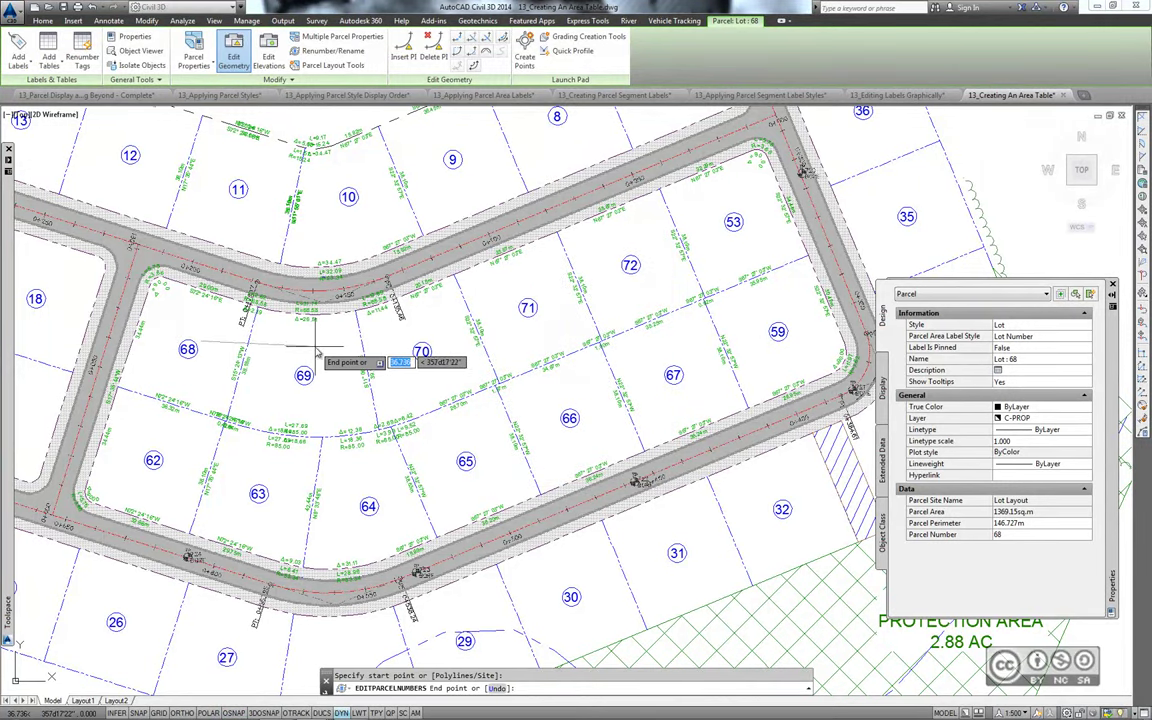
left_click(318, 350)
left_click(704, 207)
left_click(772, 286)
left_click(706, 380)
left_click(422, 500)
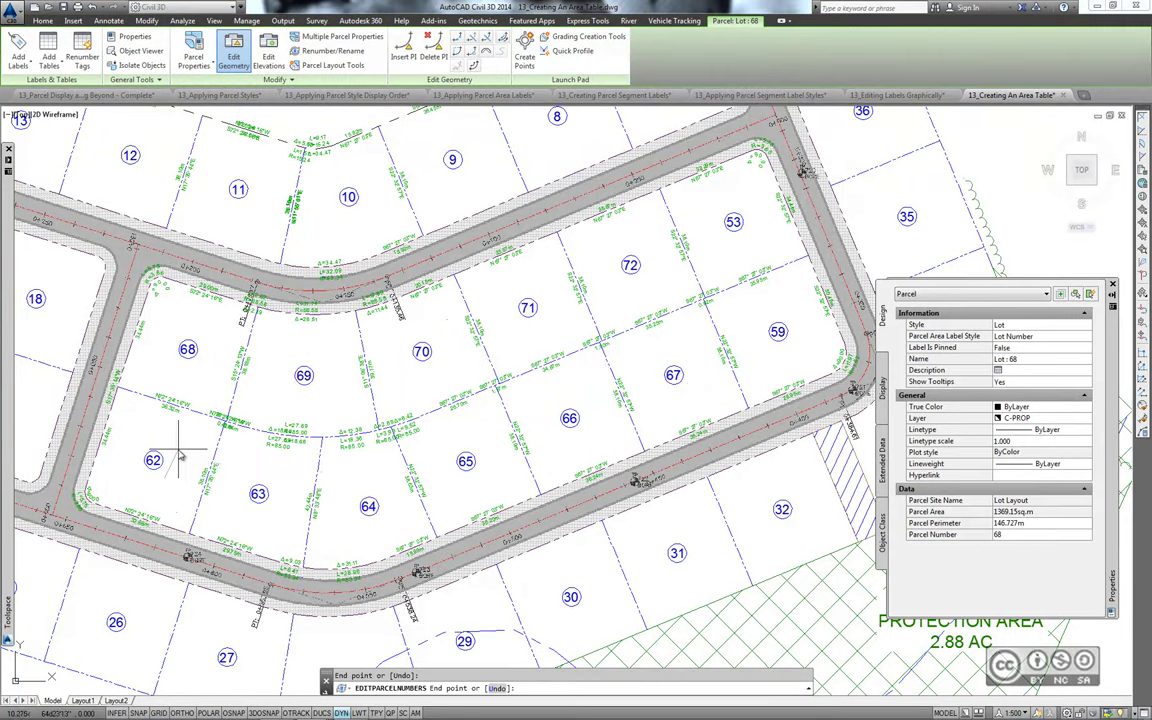
key("Return")
key("Return")
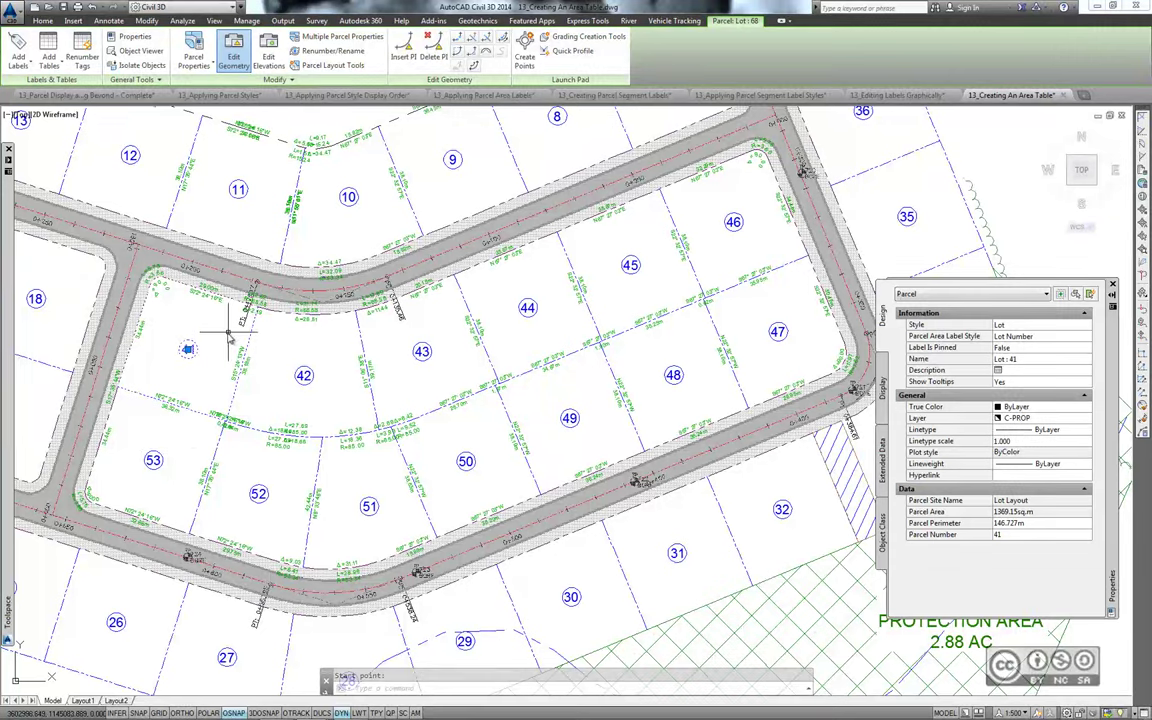
mouse_move(228, 336)
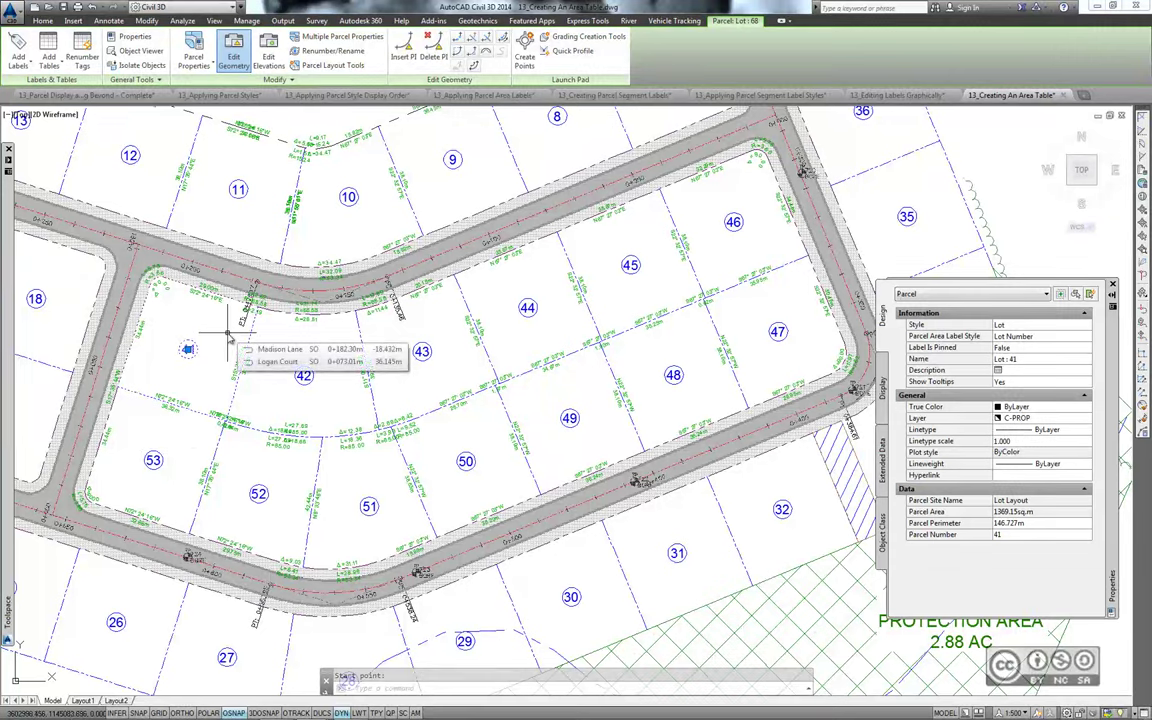
key("Escape")
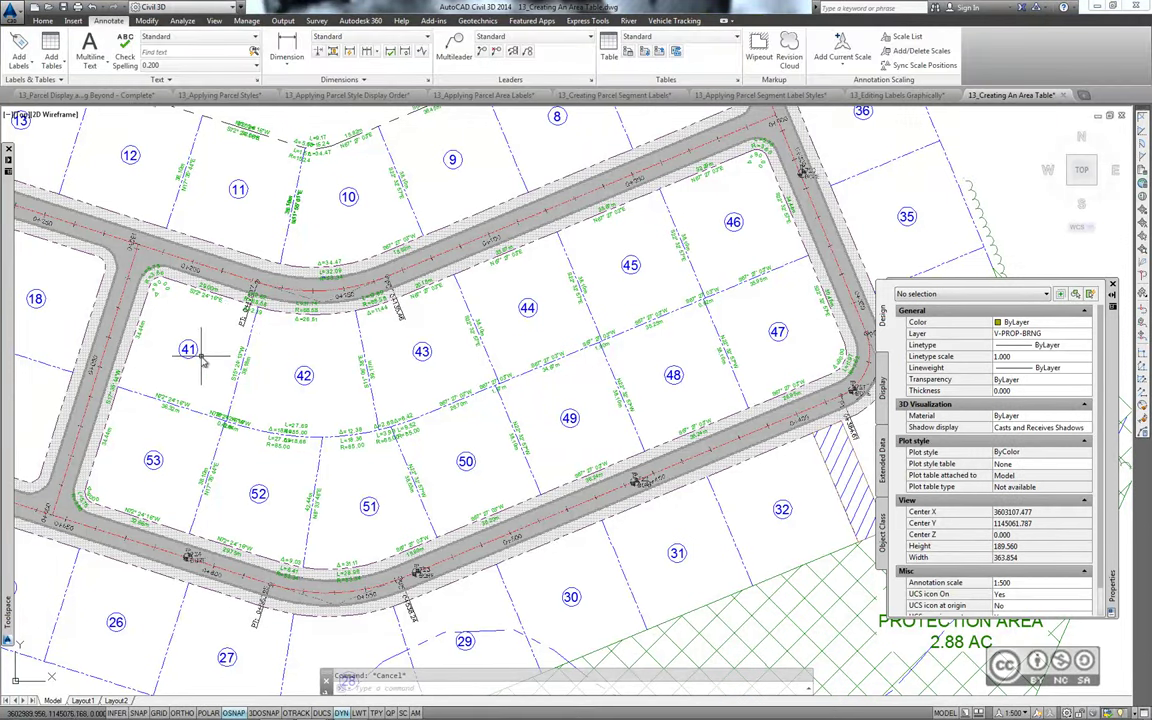
Step: Set up a parcel area table with Area Only style for Lot Number-labelled lots
left_click(188, 349)
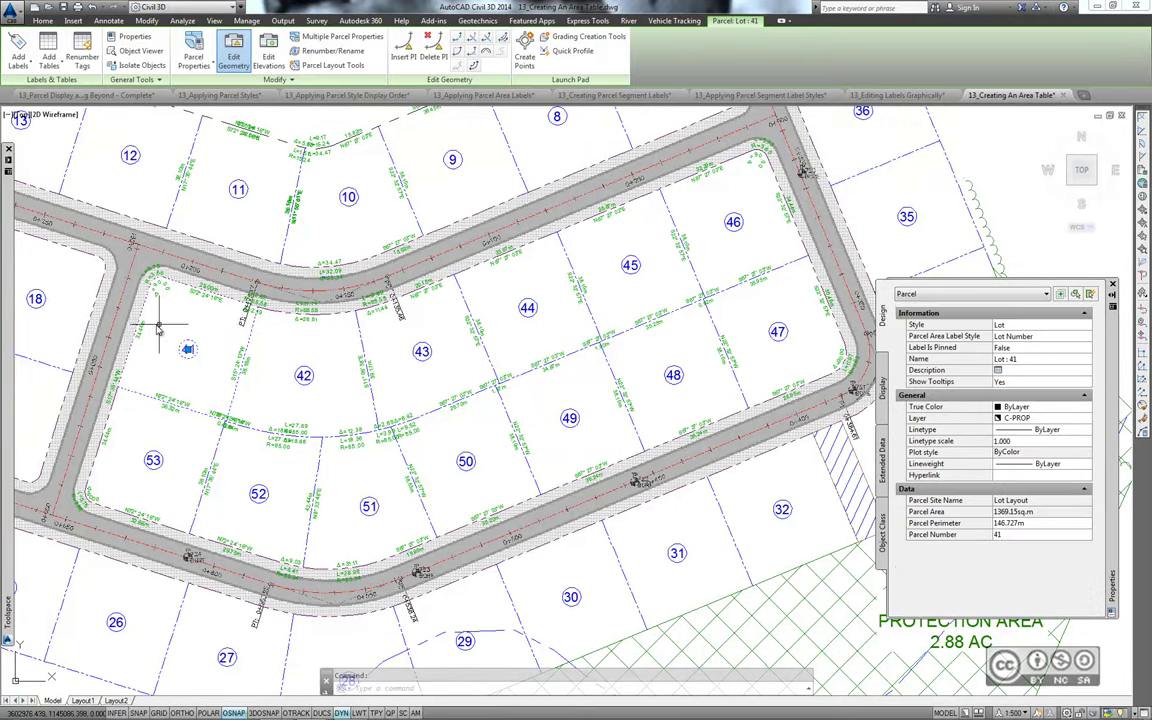
left_click(51, 64)
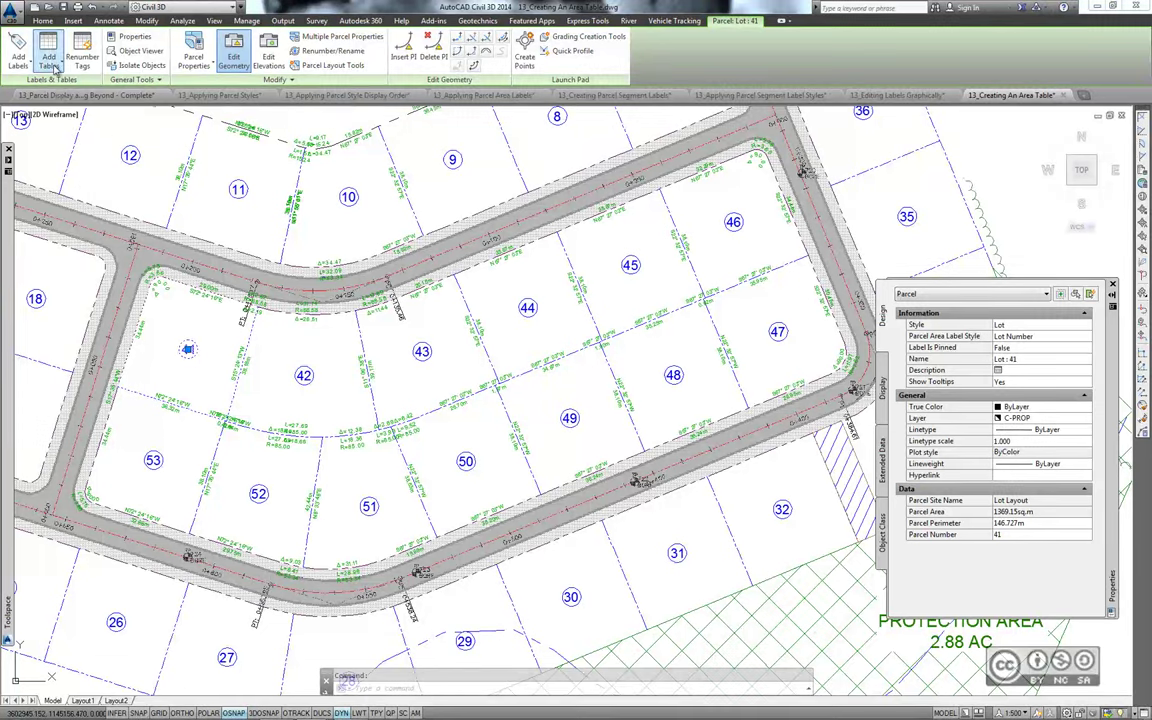
left_click(72, 163)
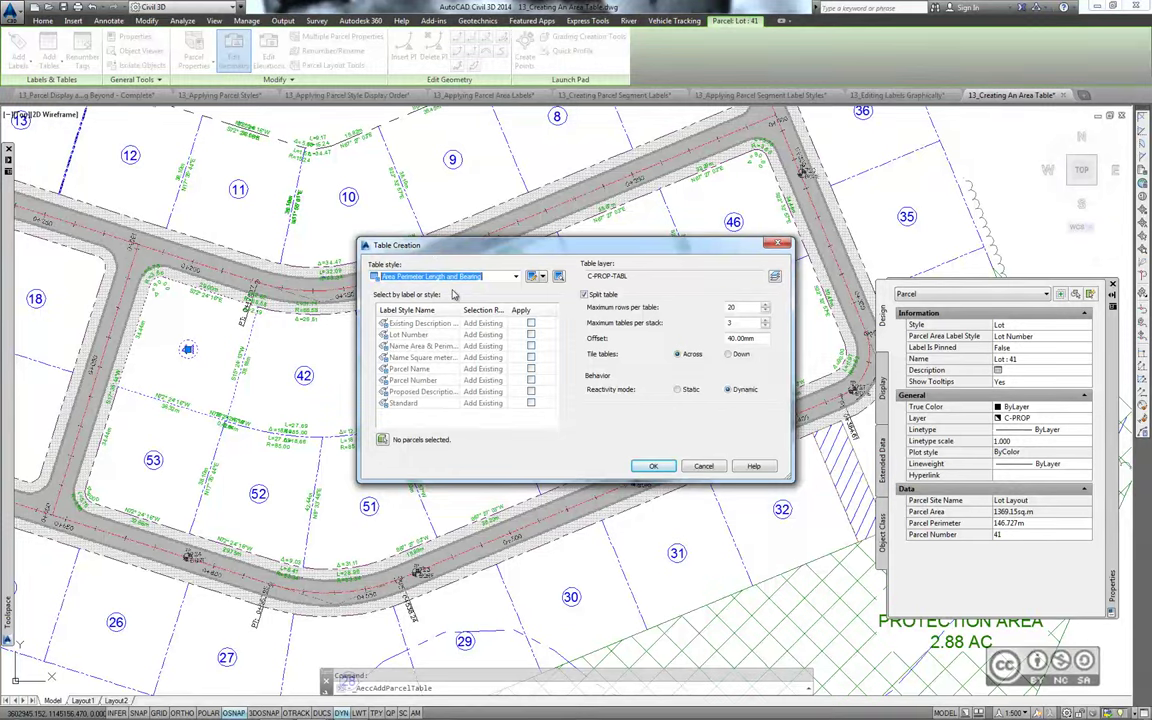
left_click(517, 279)
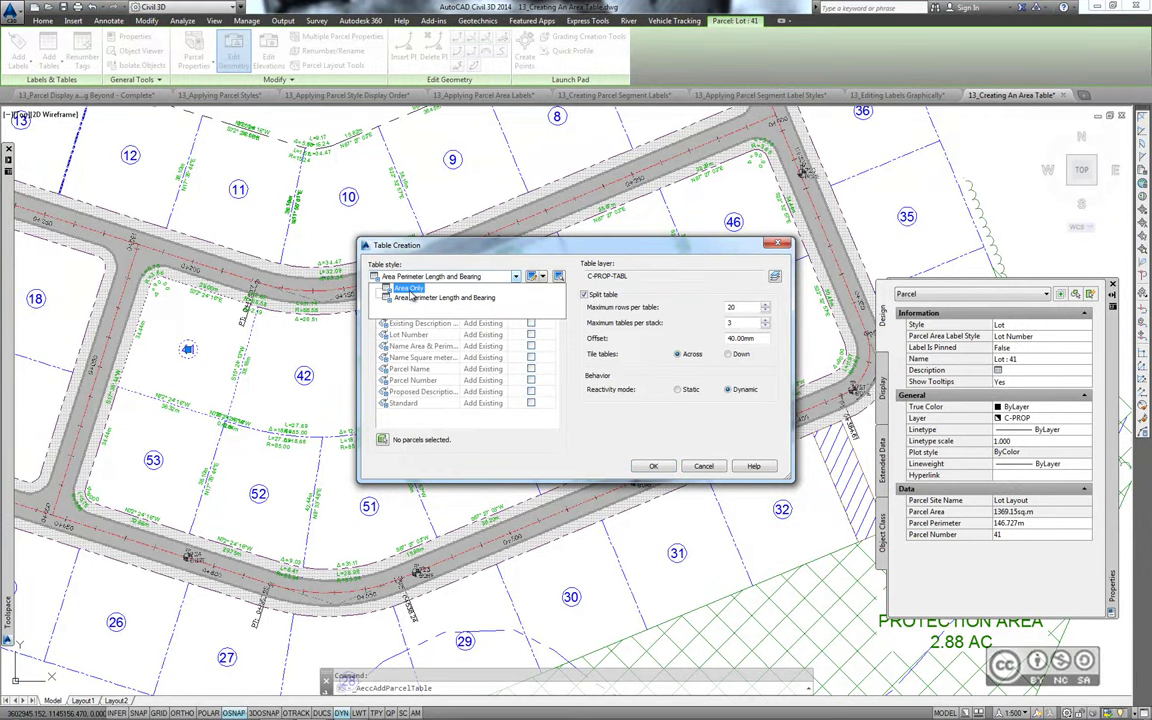
left_click(395, 287)
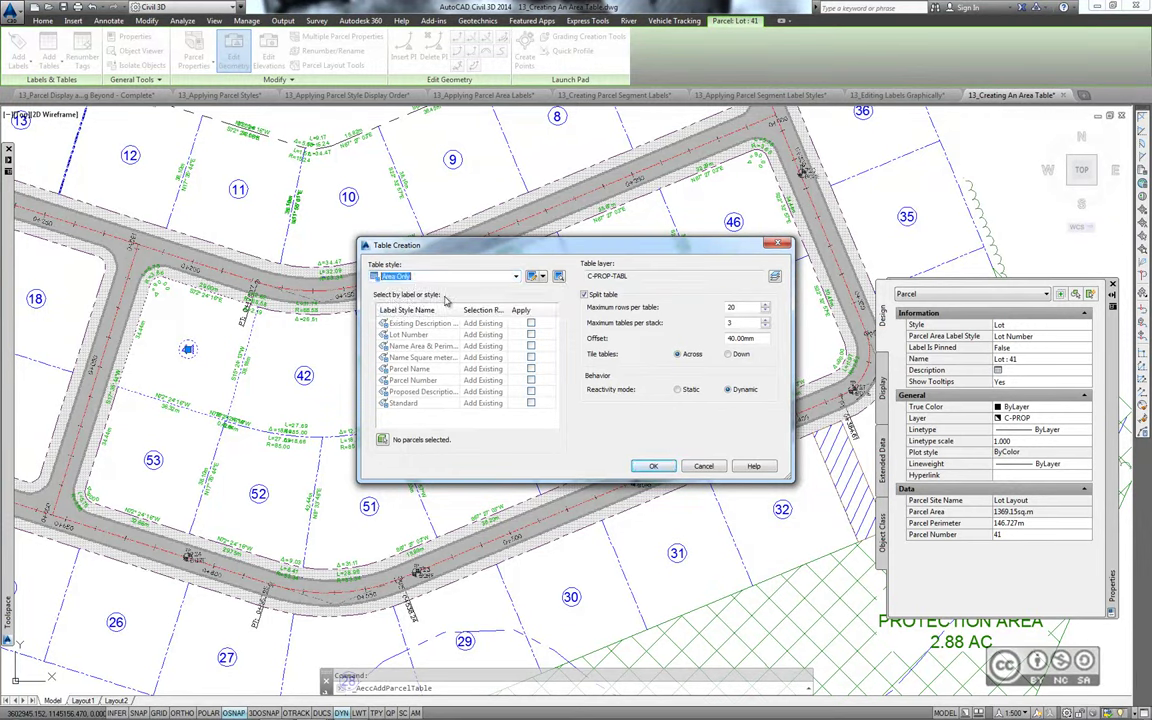
left_click(531, 334)
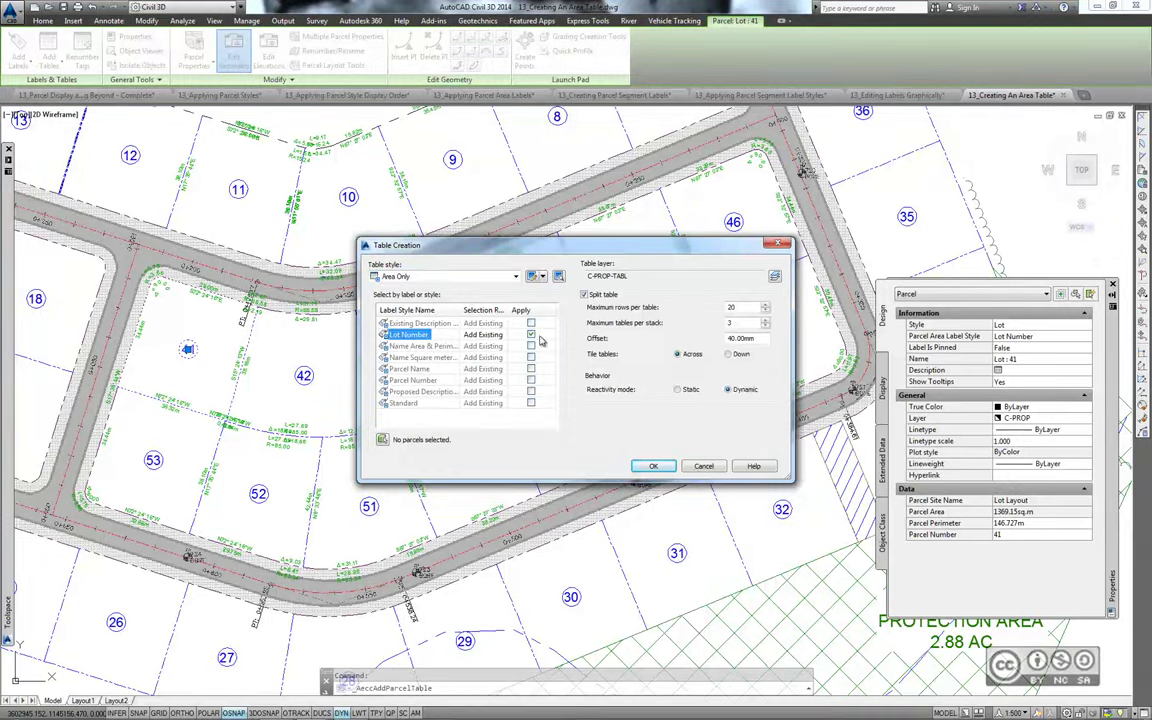
left_click(652, 467)
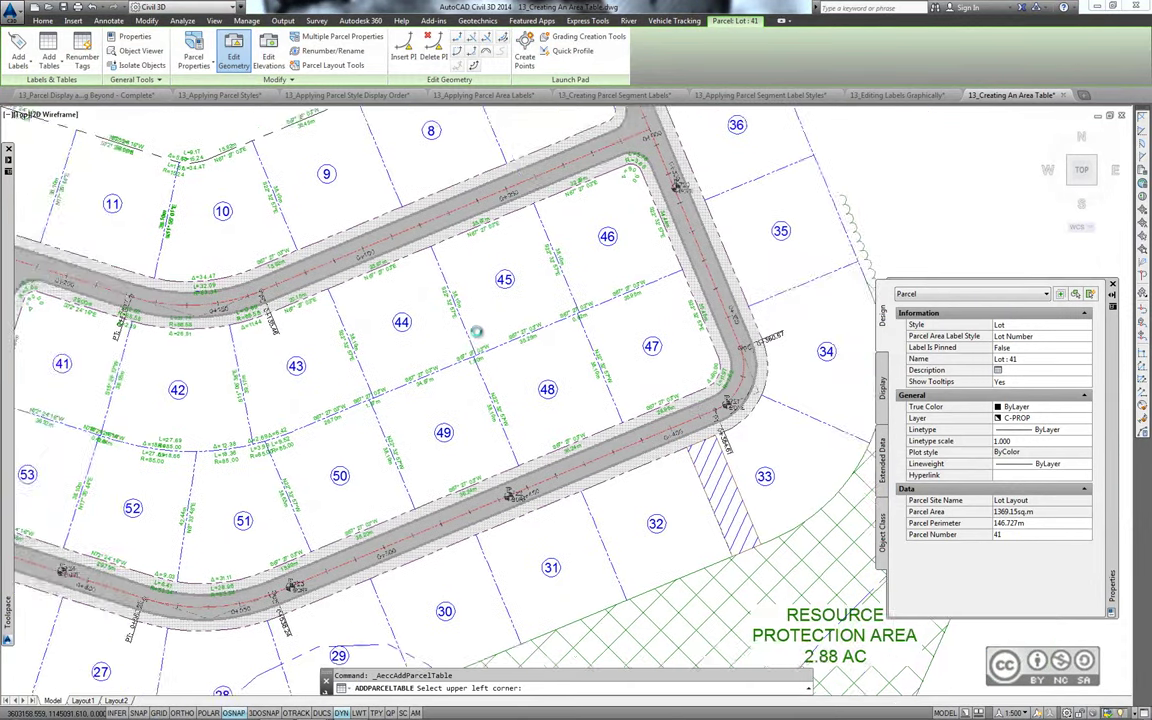
Step: Place the three-column area table for lots 1–53 in the open space east of the site
middle_click_drag(718, 286, 610, 286)
scroll(782, 240, "down", 2)
middle_click_drag(782, 240, 578, 287)
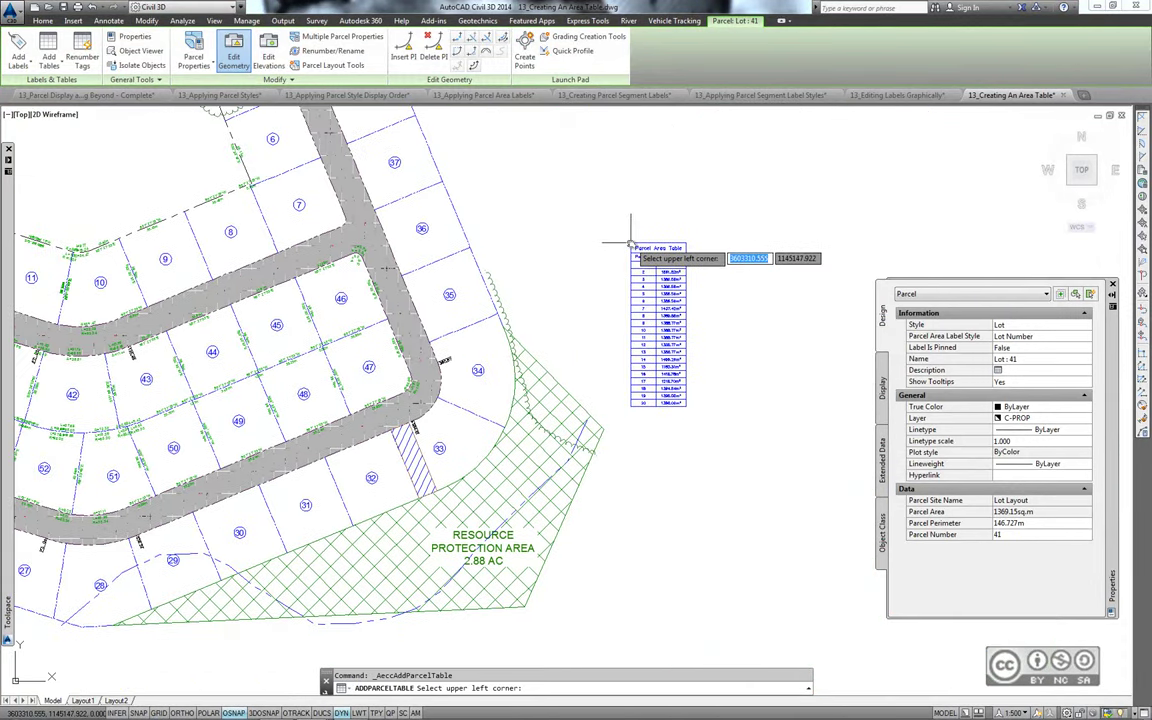
left_click(630, 243)
middle_click_drag(676, 206, 599, 206)
middle_click_drag(728, 222, 599, 206)
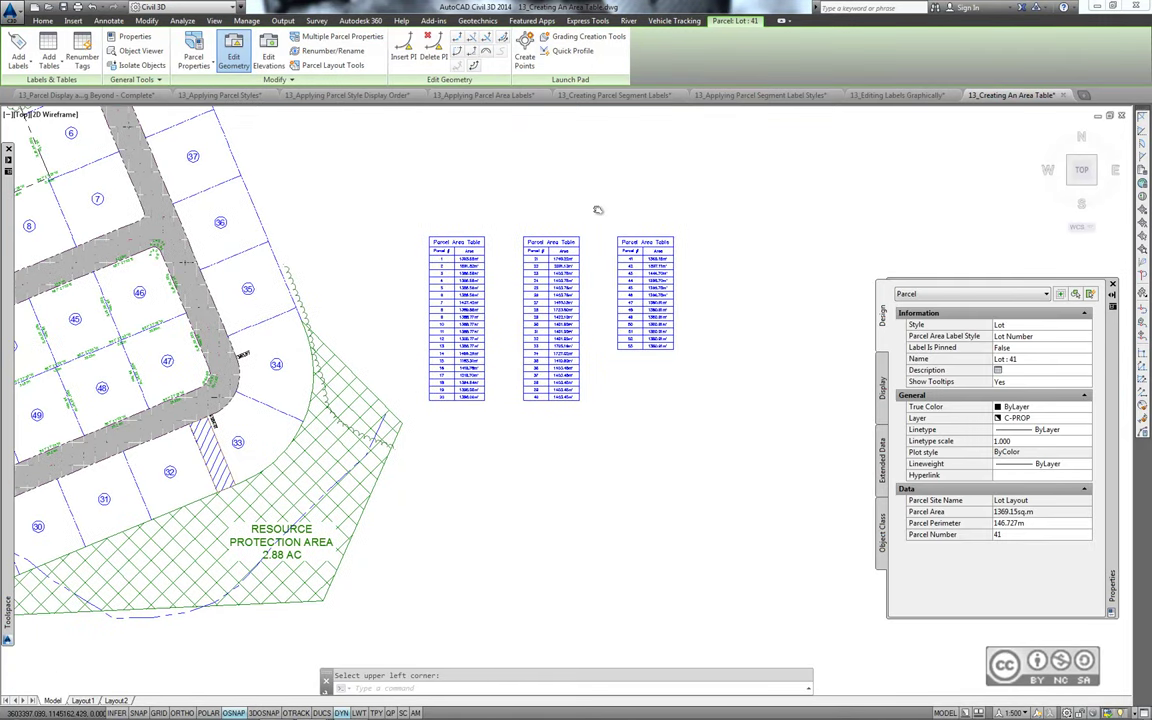
scroll(599, 206, "up", 2)
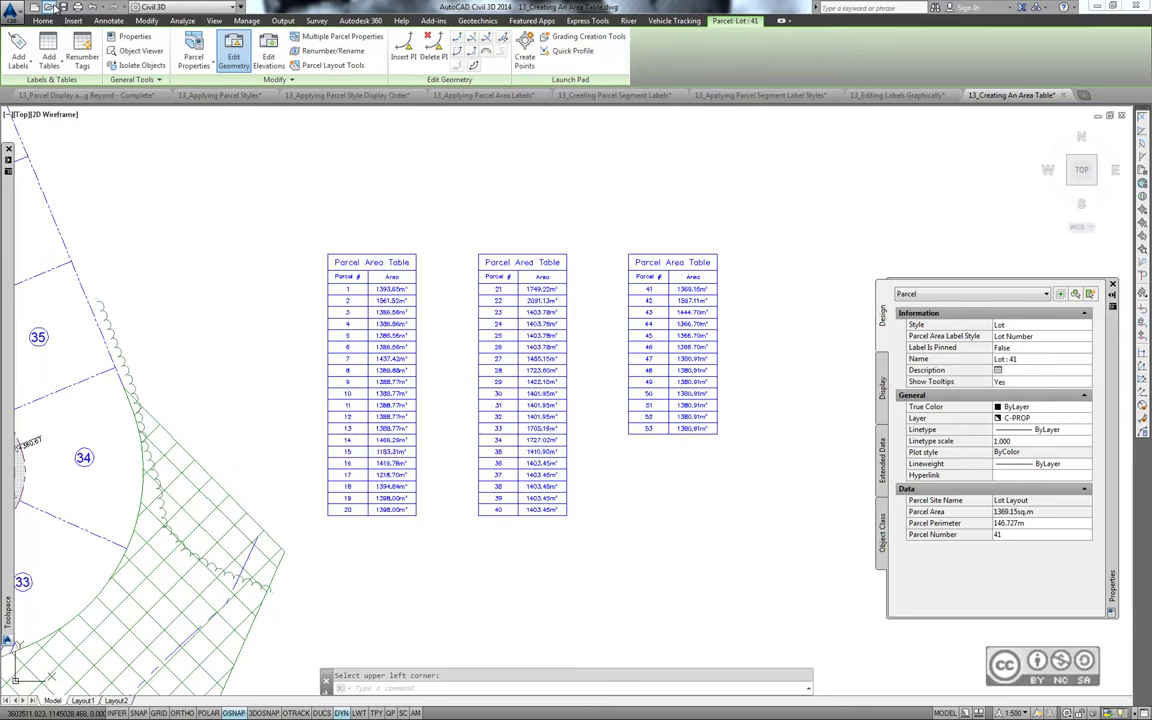
left_click(45, 7)
Step: Open 13_Creating A Segment Table.dwg and zoom in on lots 41–53
left_click(325, 366)
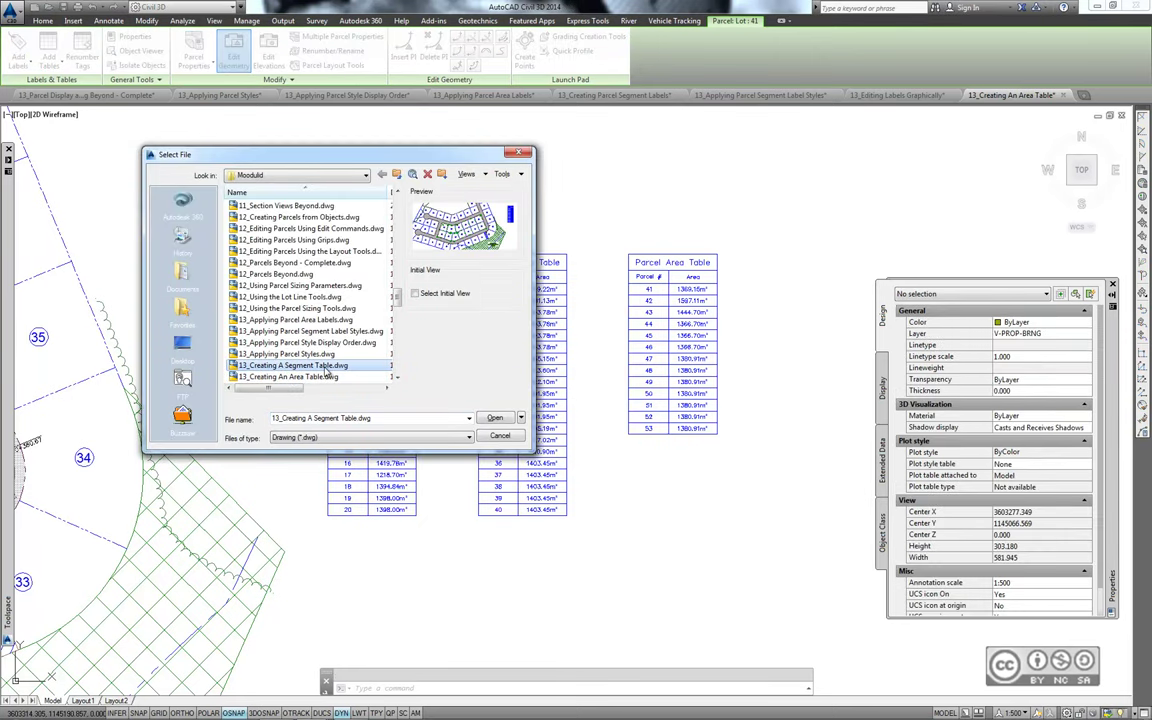
double_click(325, 369)
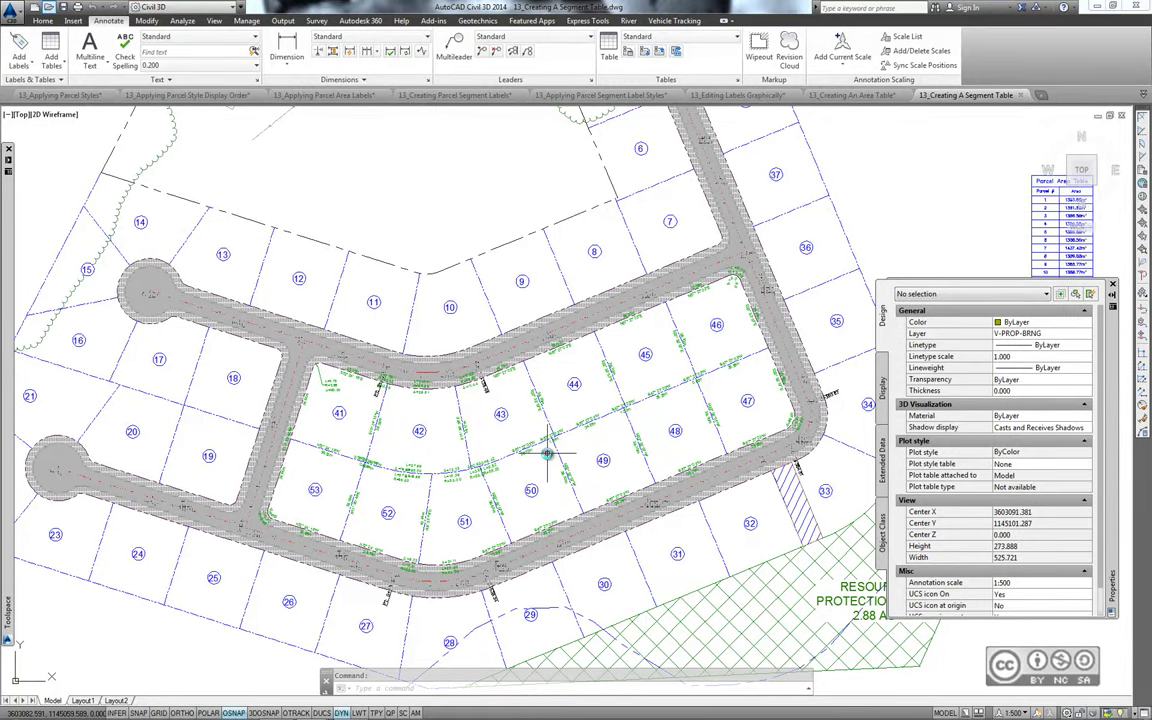
middle_click_drag(493, 410, 441, 387)
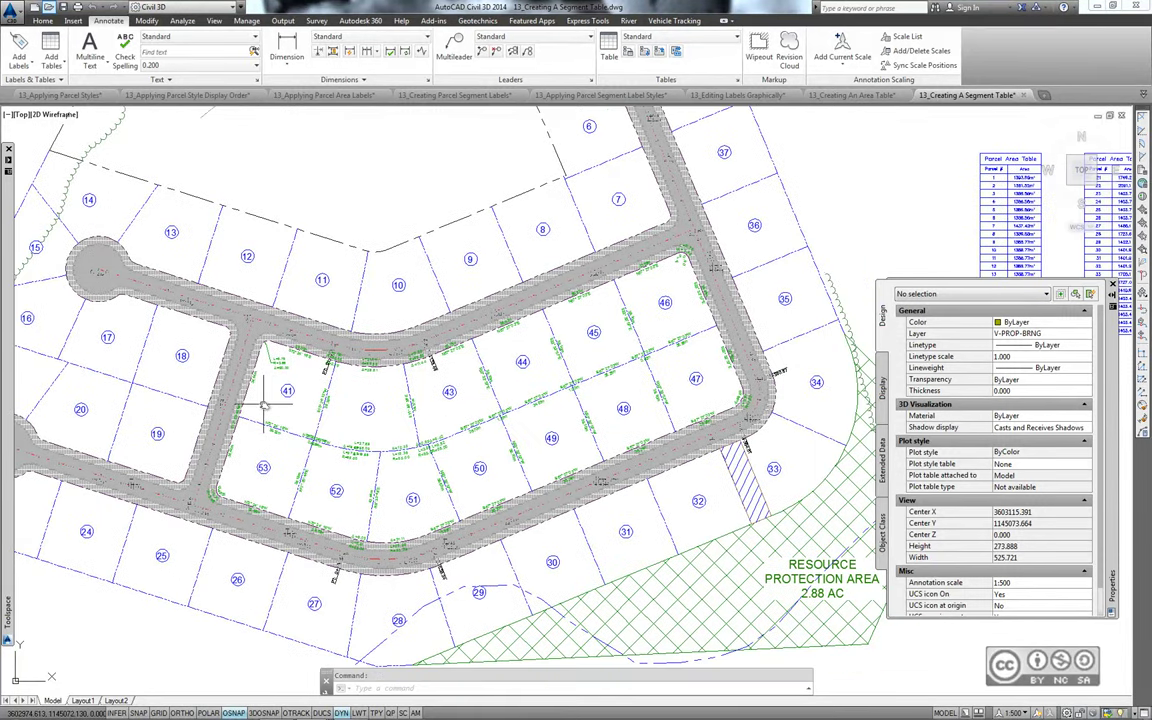
scroll(327, 393, "up", 2)
mouse_move(373, 393)
middle_mouse_down()
mouse_move(357, 372)
mouse_move(350, 388)
middle_mouse_up()
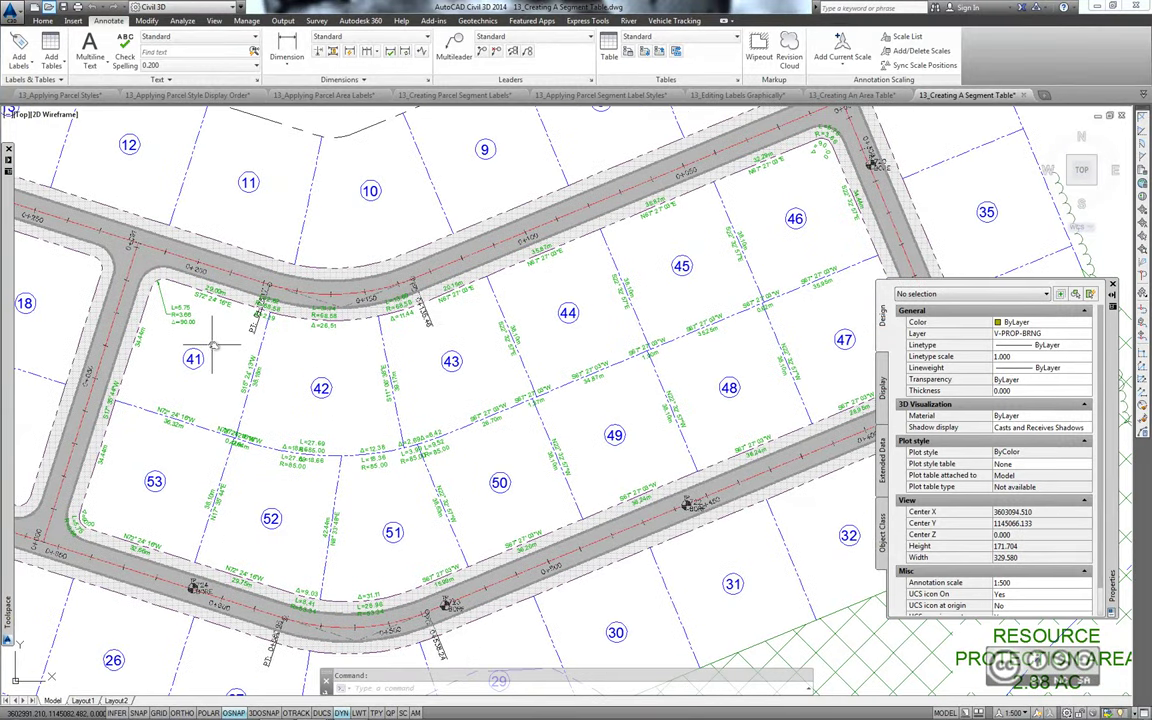
middle_click_drag(214, 344, 228, 358)
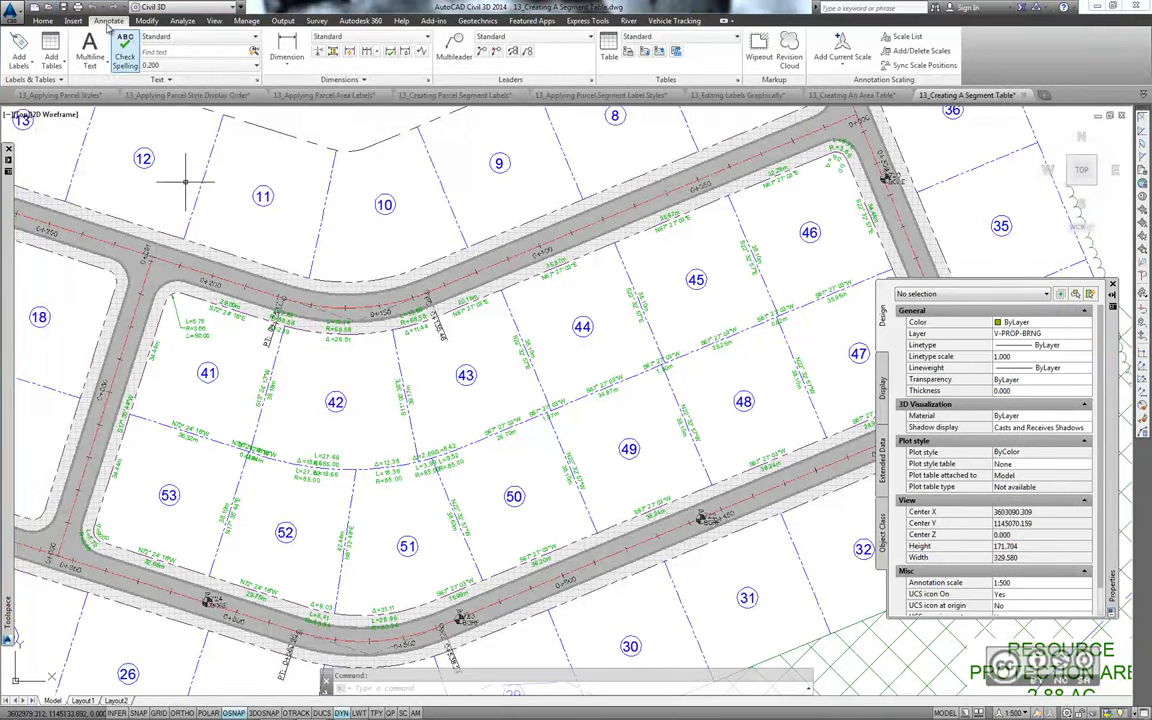
Step: Create a Curve Table of Delta over Length and Radius parcel curves below the area tables
left_click(47, 68)
mouse_move(66, 133)
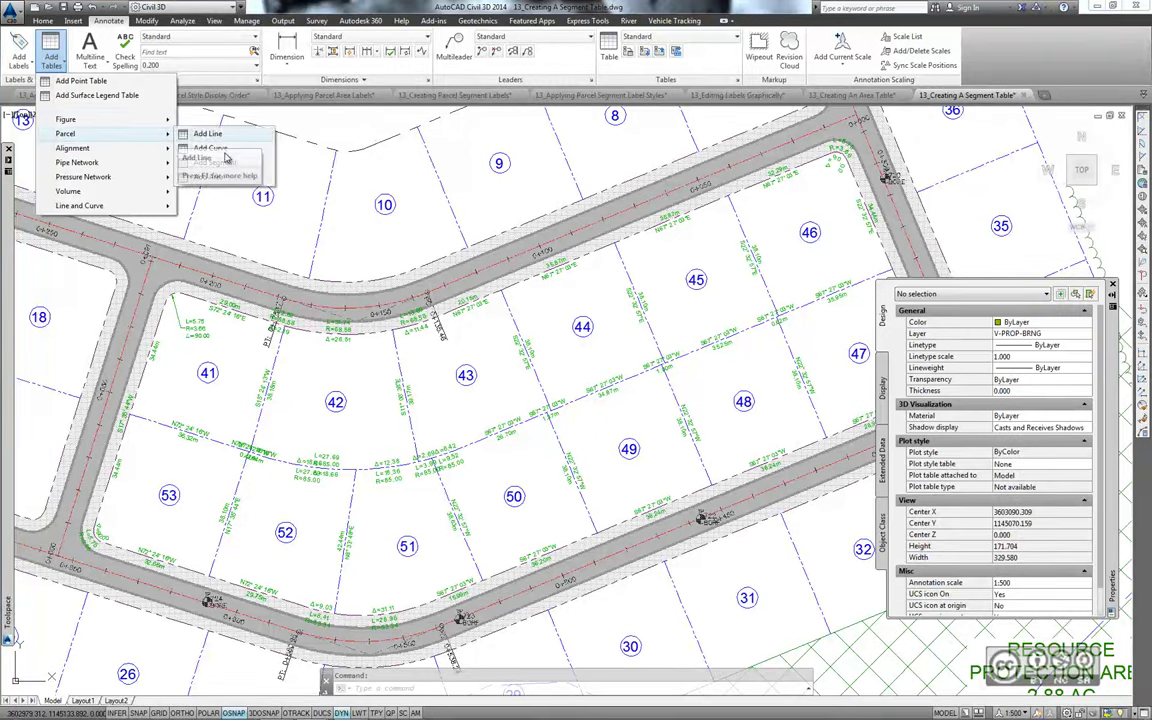
left_click(227, 152)
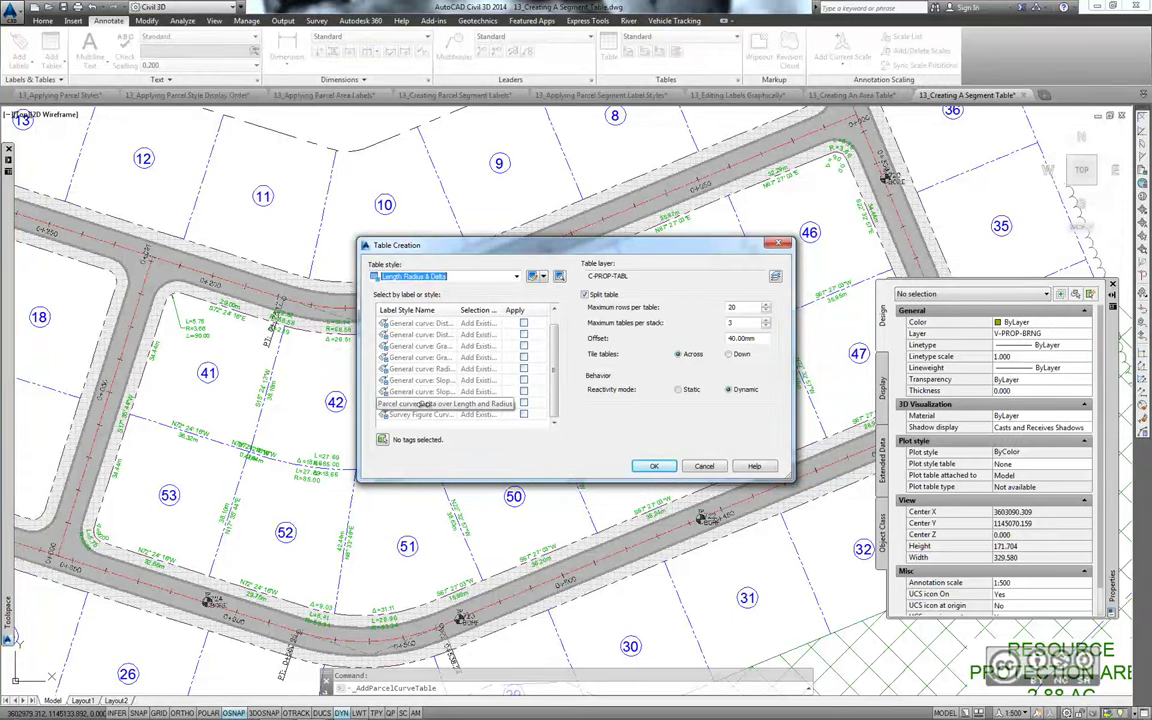
left_click(524, 404)
left_click(524, 404)
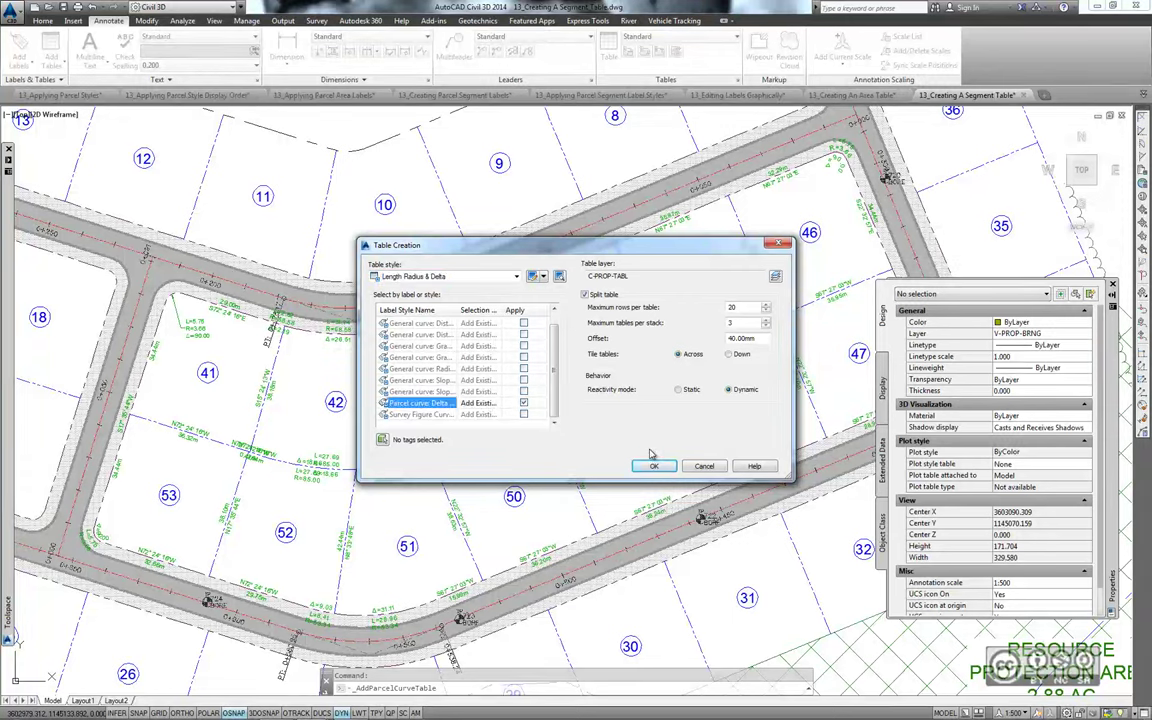
left_click(650, 467)
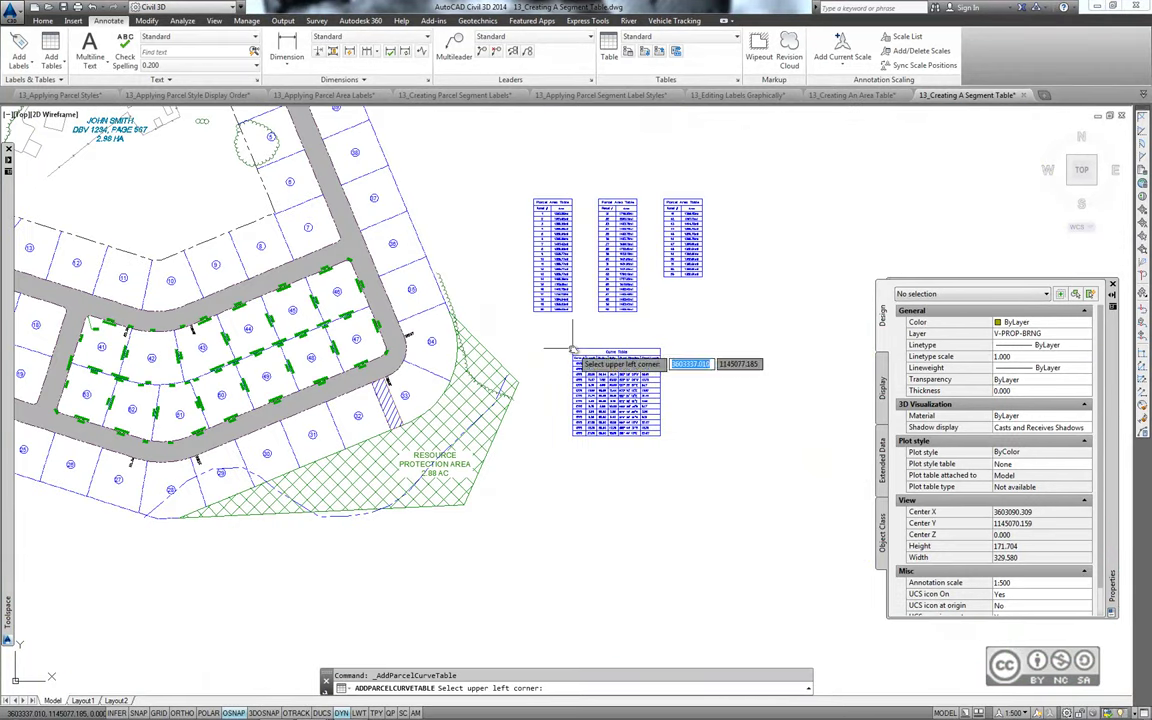
left_click(573, 350)
scroll(565, 428, "up", 6)
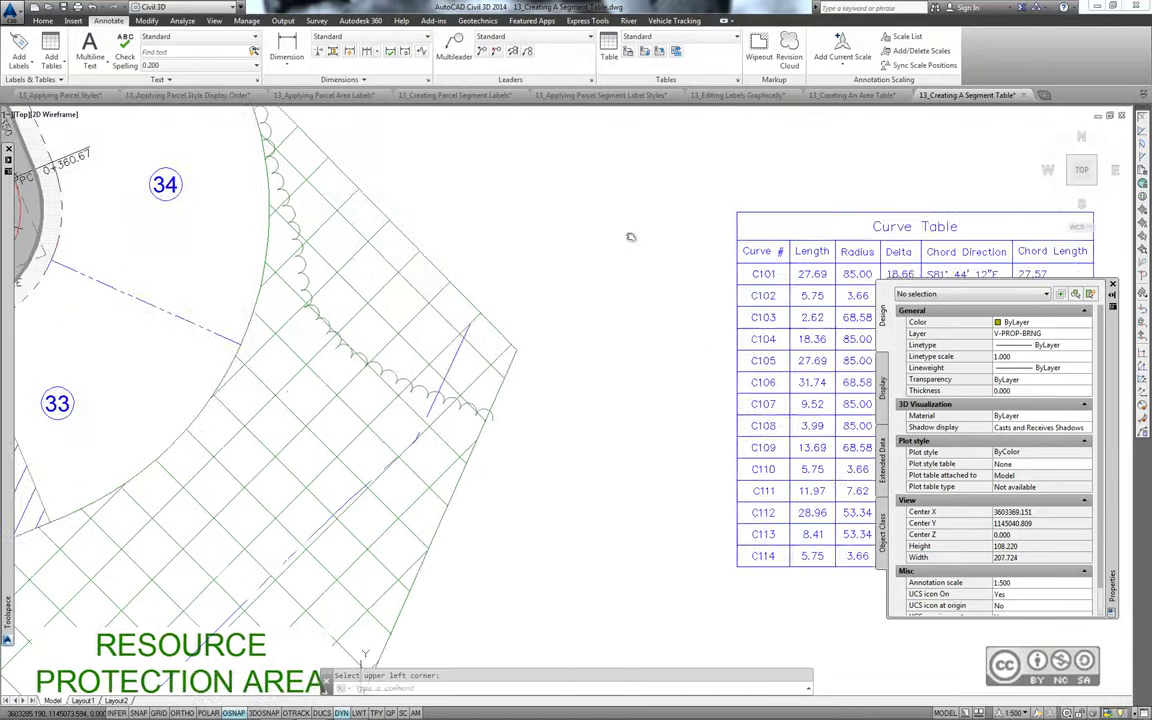
middle_click_drag(630, 231, 1000, 240)
mouse_move(300, 300)
middle_mouse_down()
mouse_move(218, 333)
mouse_move(340, 337)
middle_mouse_up()
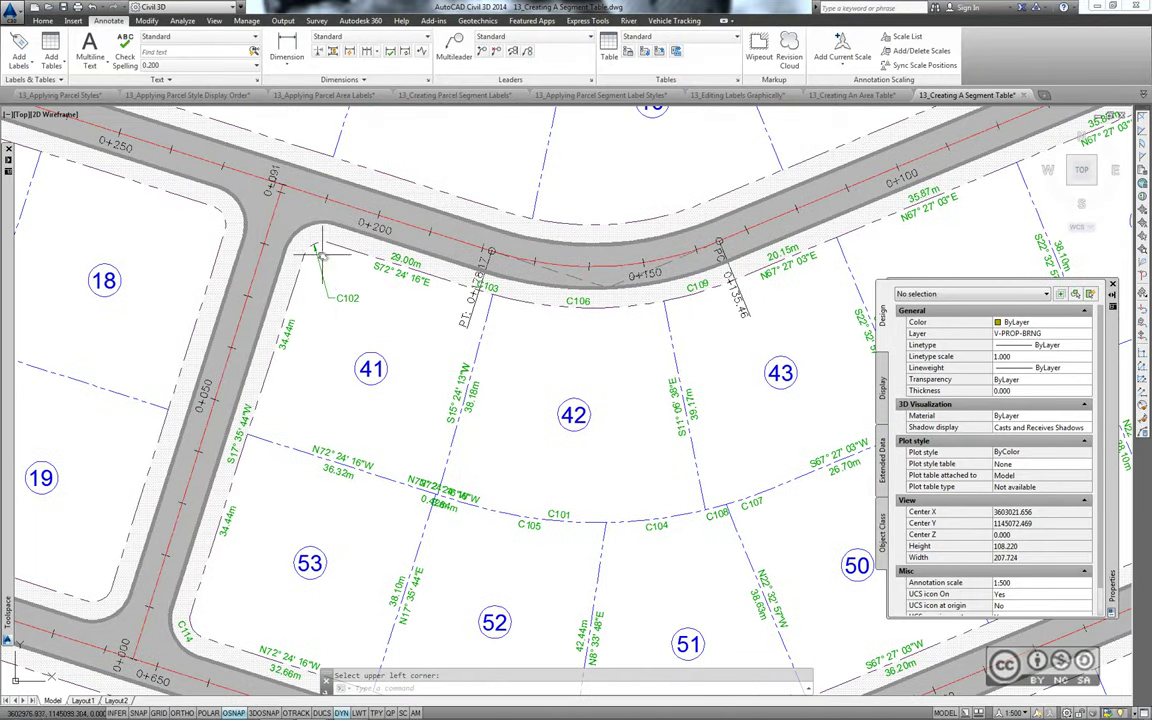
Step: Drag the C102 curve tag up off the lot corner
left_click(334, 290)
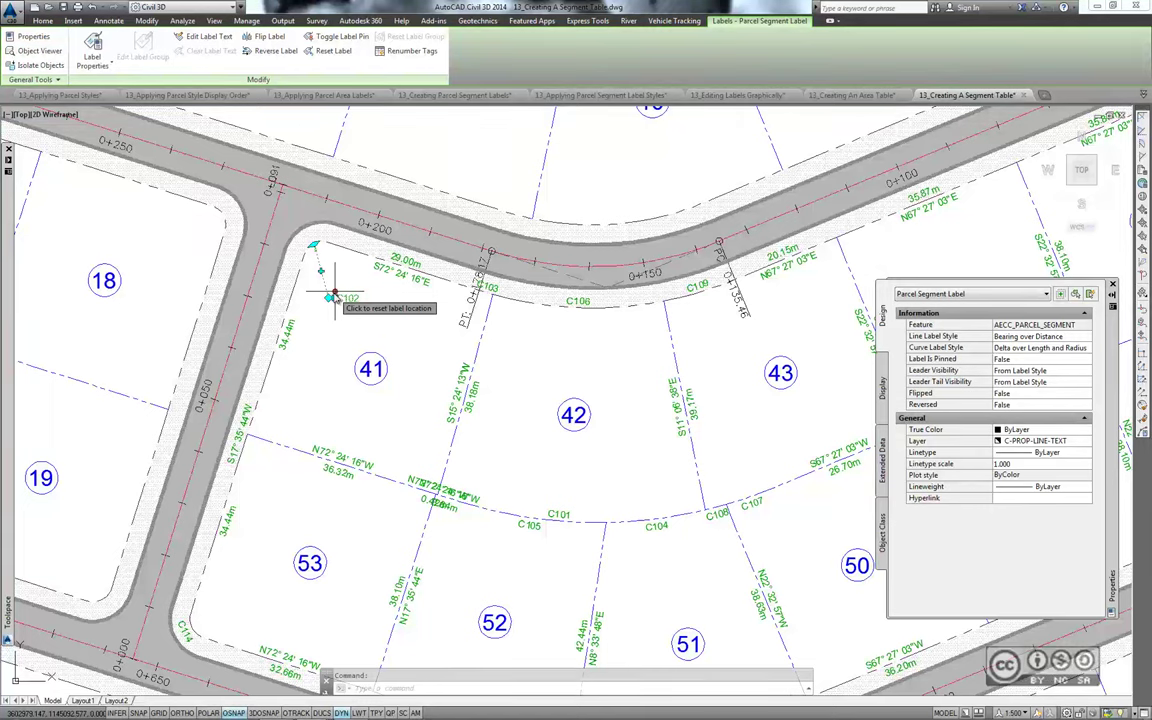
left_click_drag(332, 297, 318, 242)
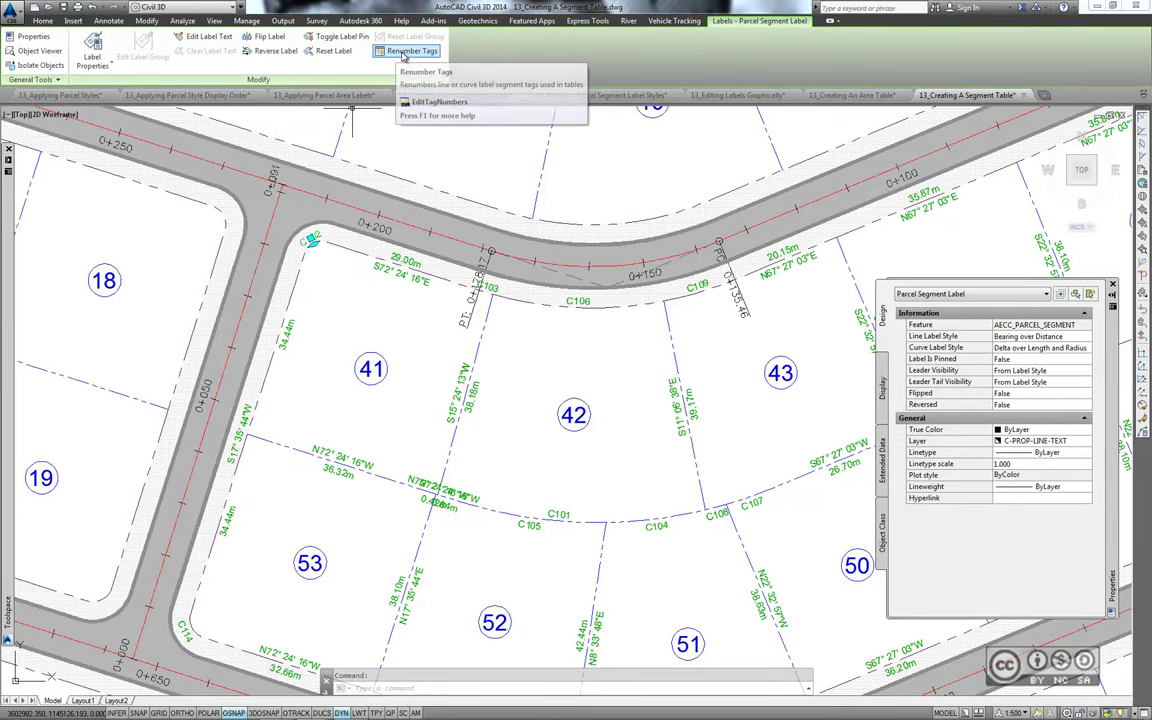
key("Escape")
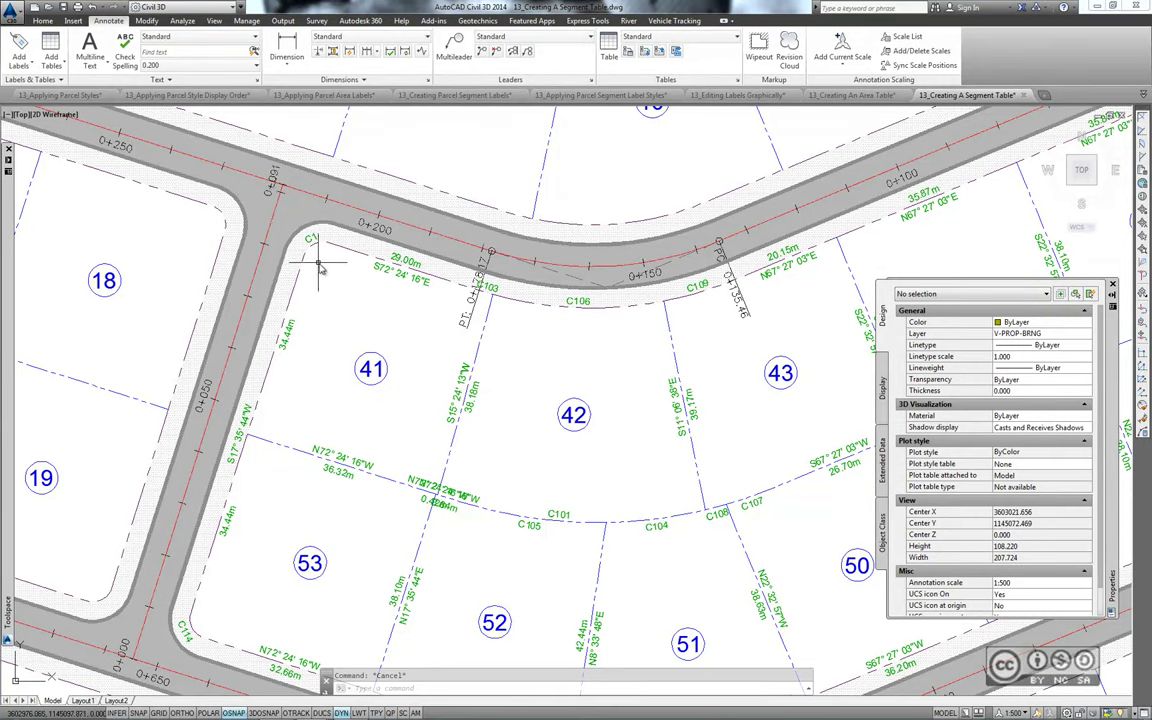
Step: Renumber the C103 and C106 curve tags to C2 and C3
middle_click_drag(458, 280, 340, 290)
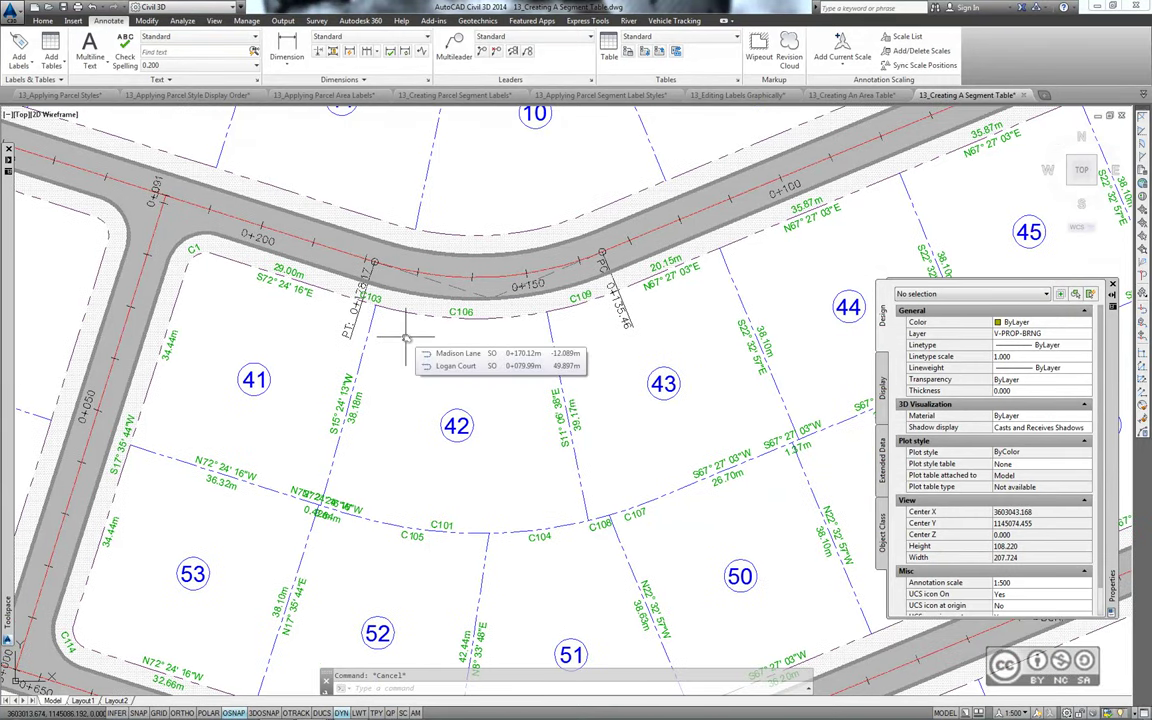
scroll(400, 335, "up", 2)
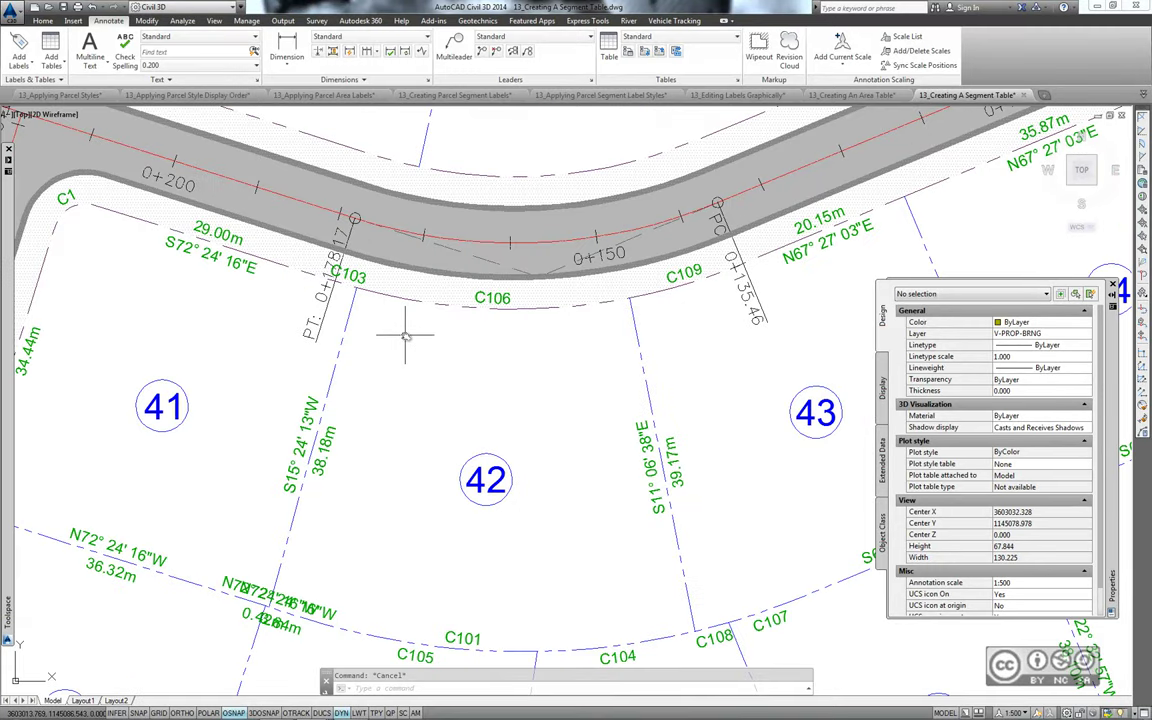
left_click(347, 279)
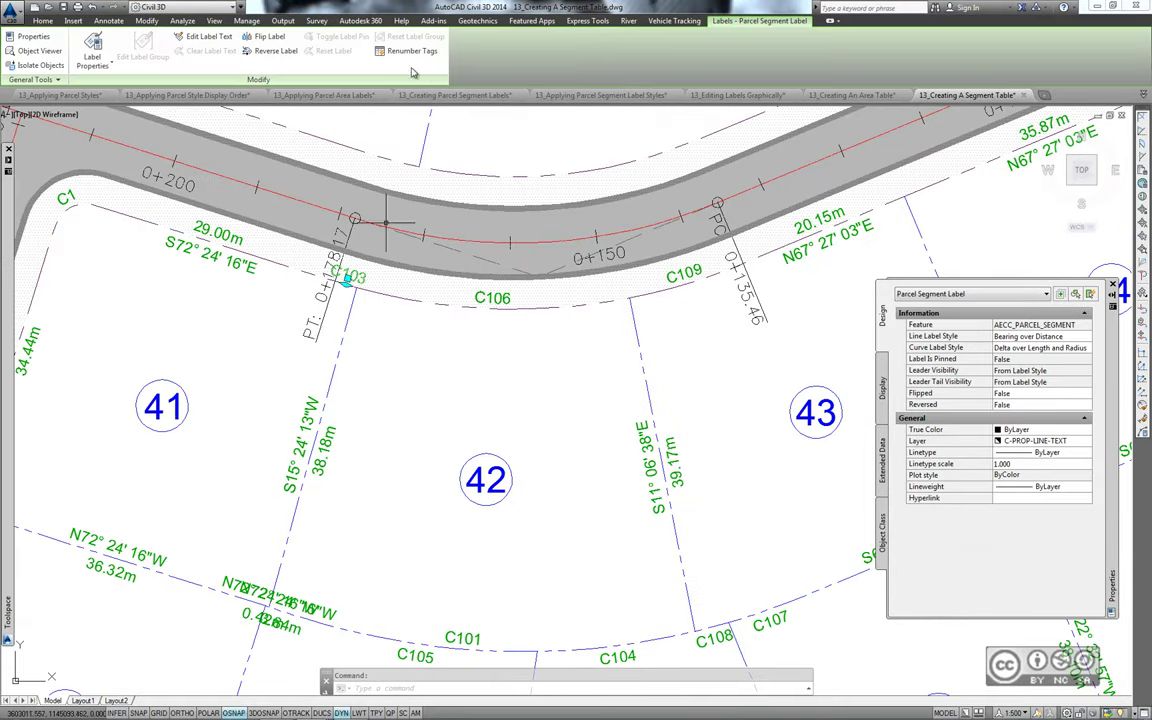
left_click(410, 51)
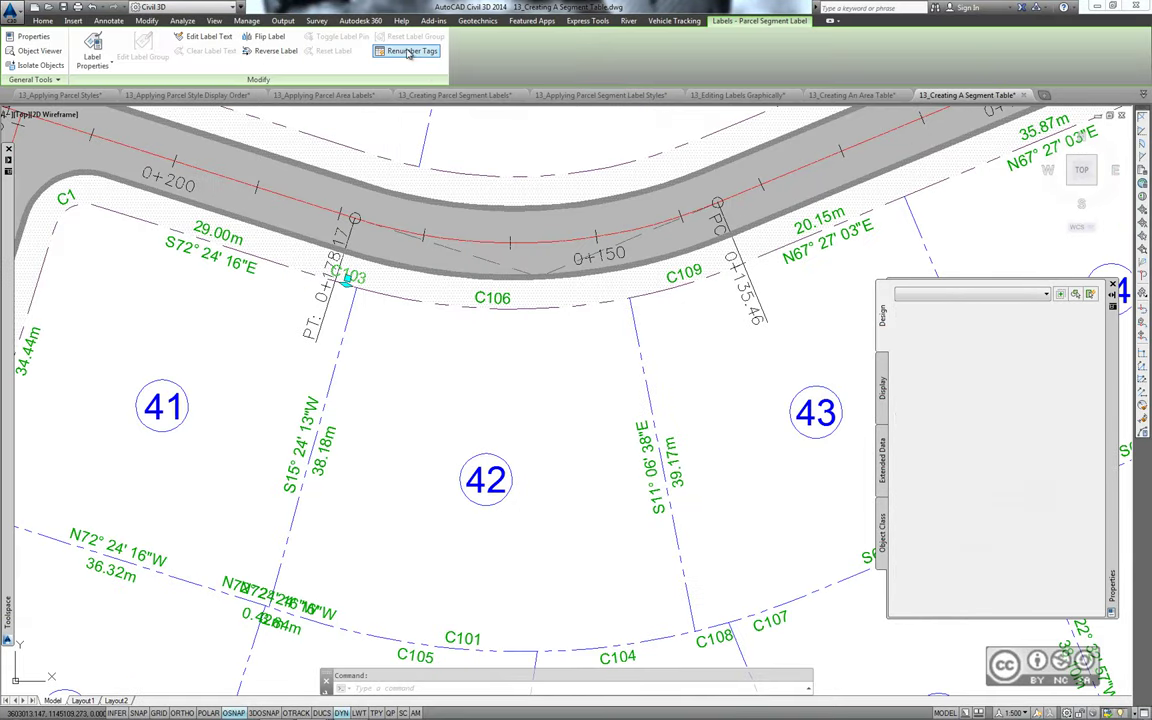
left_click(492, 299)
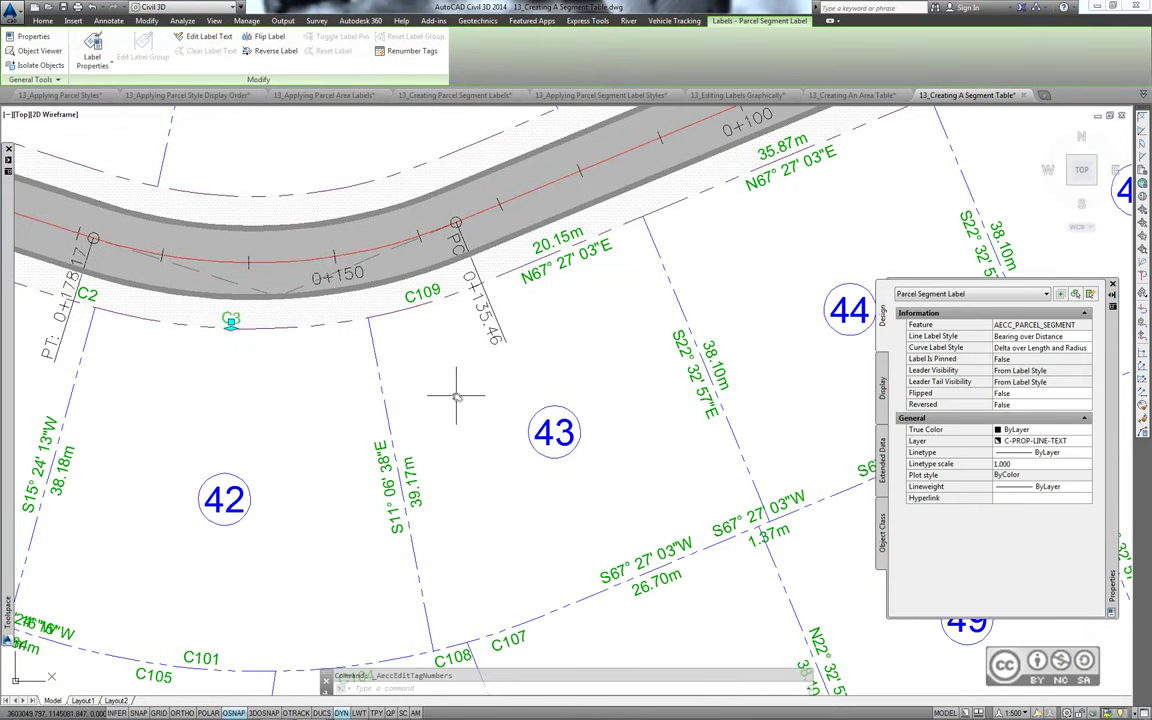
key("Escape")
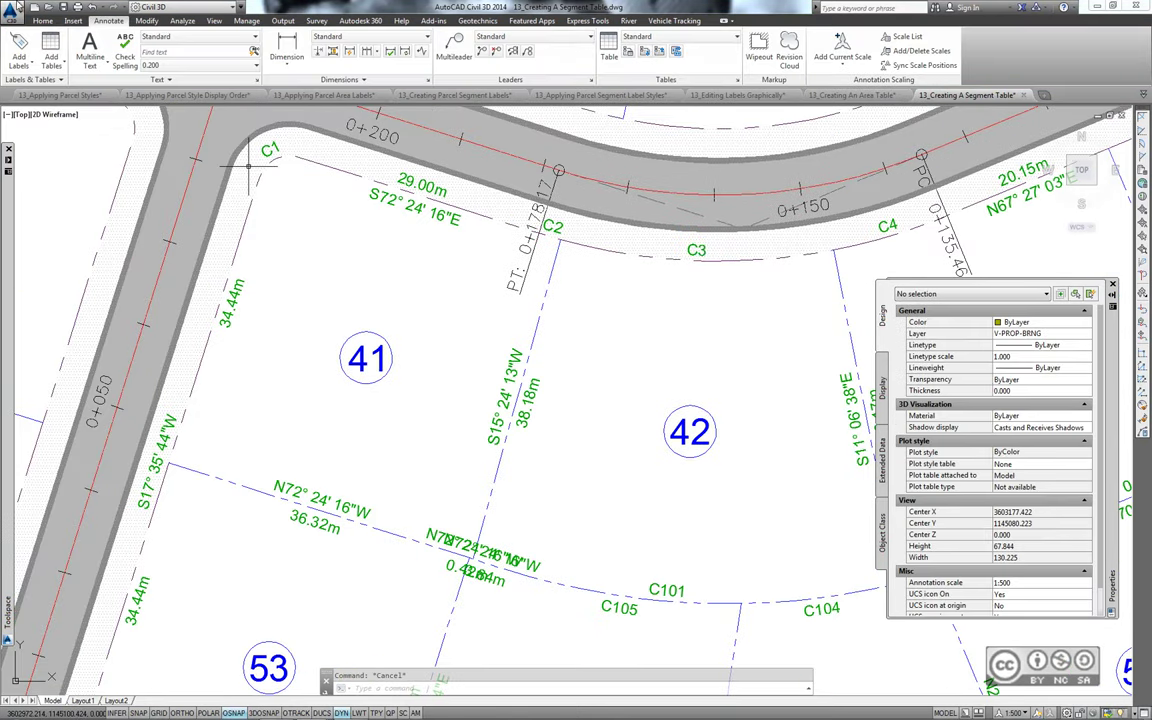
Step: Set Add Labels to the Parcel feature with Multiple Segment label type
left_click(20, 58)
left_click(20, 45)
left_click(20, 42)
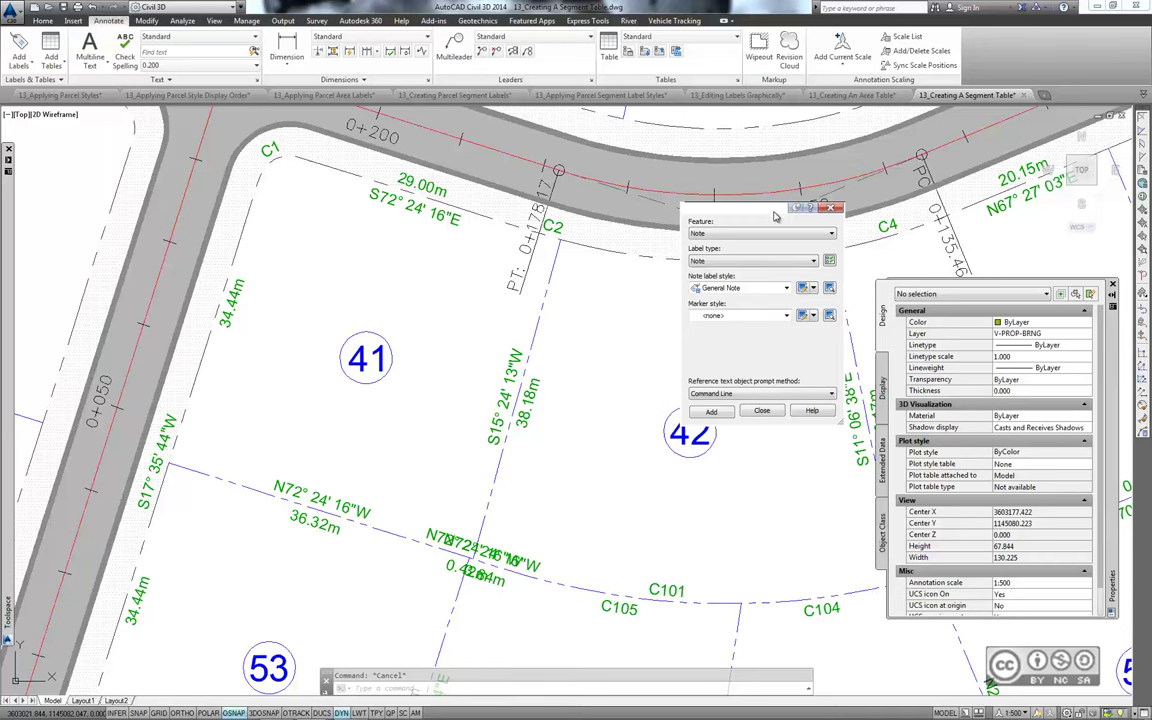
left_click(760, 233)
left_click(715, 285)
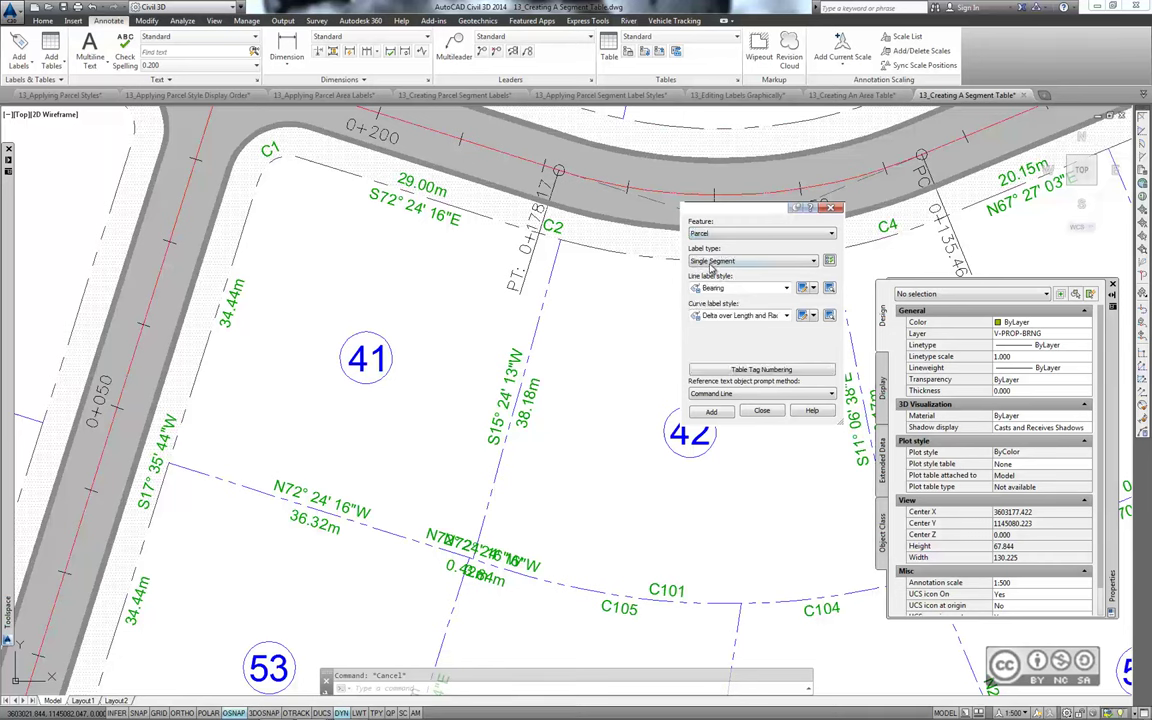
left_click(711, 261)
left_click(716, 280)
left_click(722, 414)
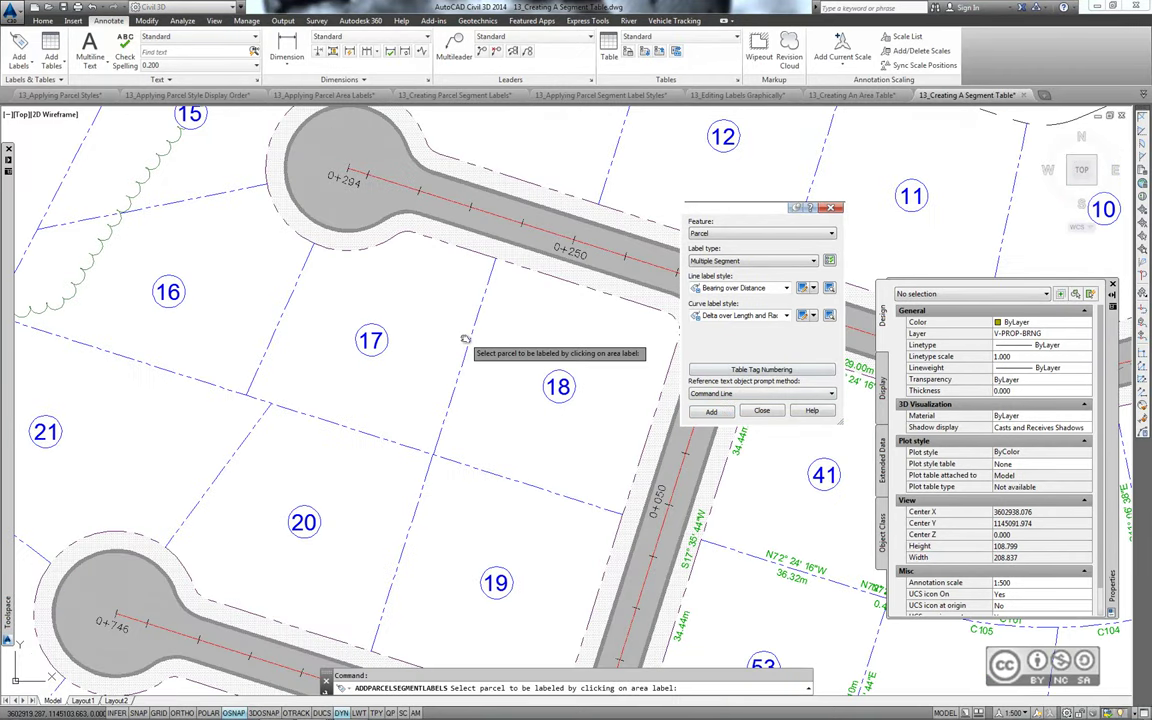
Step: Label every edge of parcel 17 in clockwise order
middle_click_drag(425, 312, 419, 341)
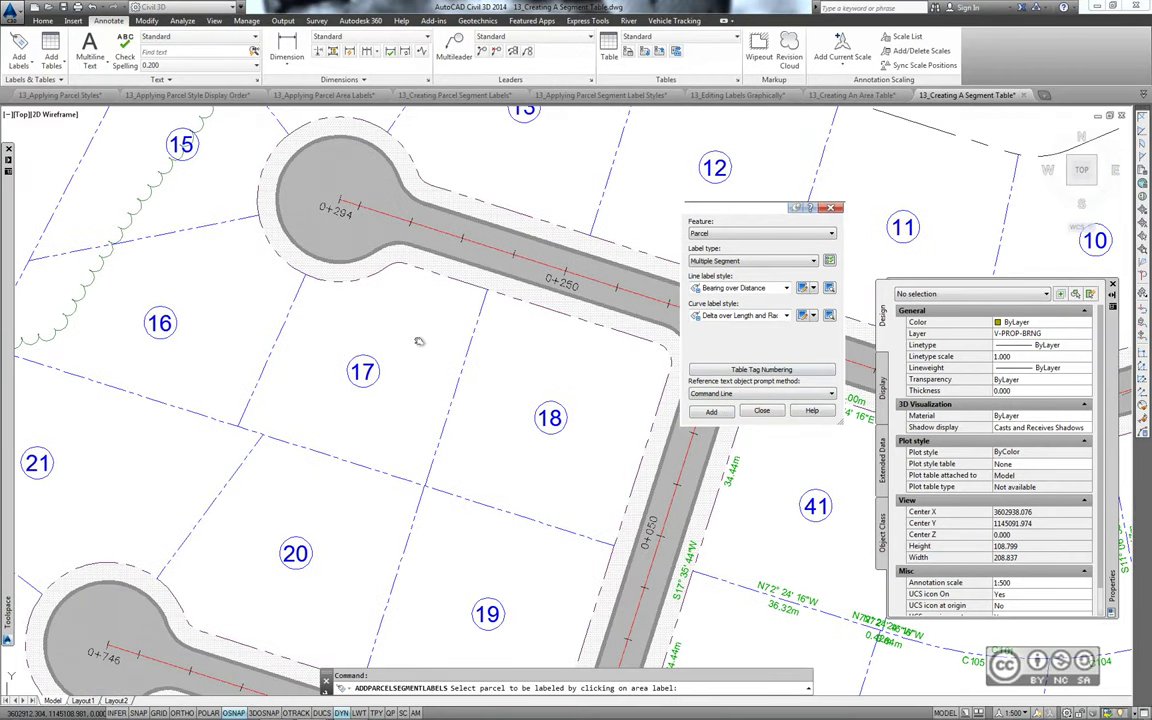
mouse_move(363, 372)
left_click(370, 386)
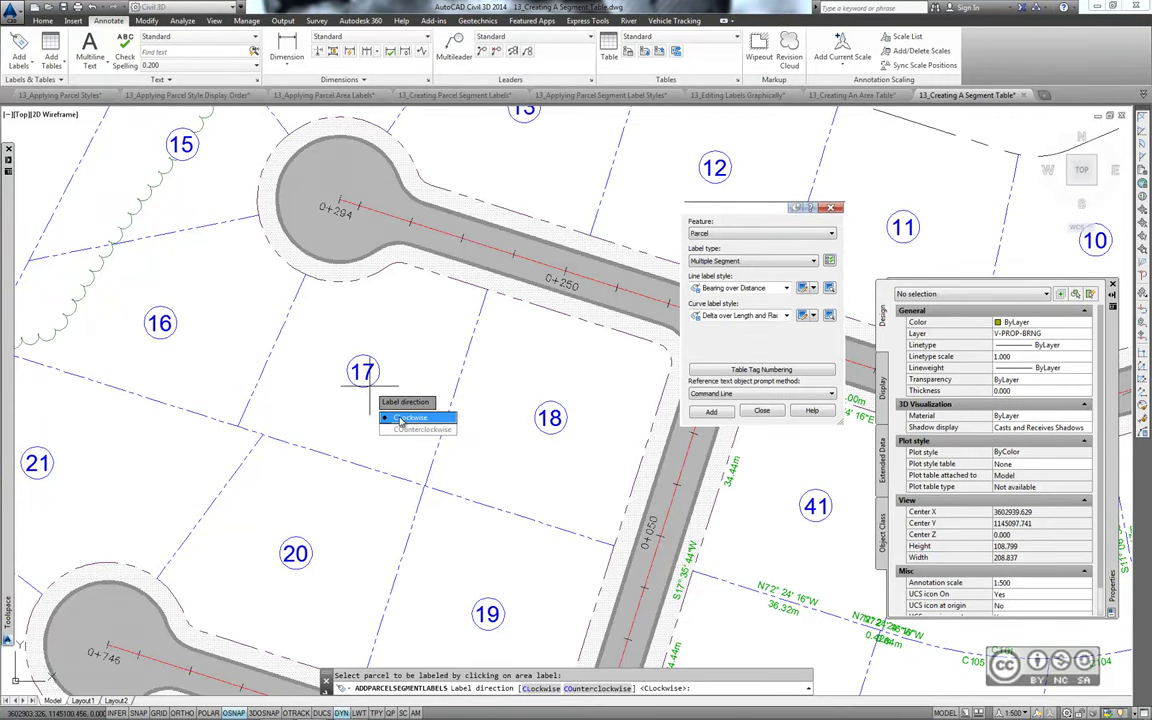
left_click(400, 423)
mouse_move(440, 350)
middle_mouse_down()
mouse_move(287, 314)
mouse_move(310, 290)
mouse_move(181, 314)
middle_mouse_up()
key("Escape")
Step: Renumber the new C115 curve tag to C10
scroll(254, 300, "up", 2)
left_click(117, 288)
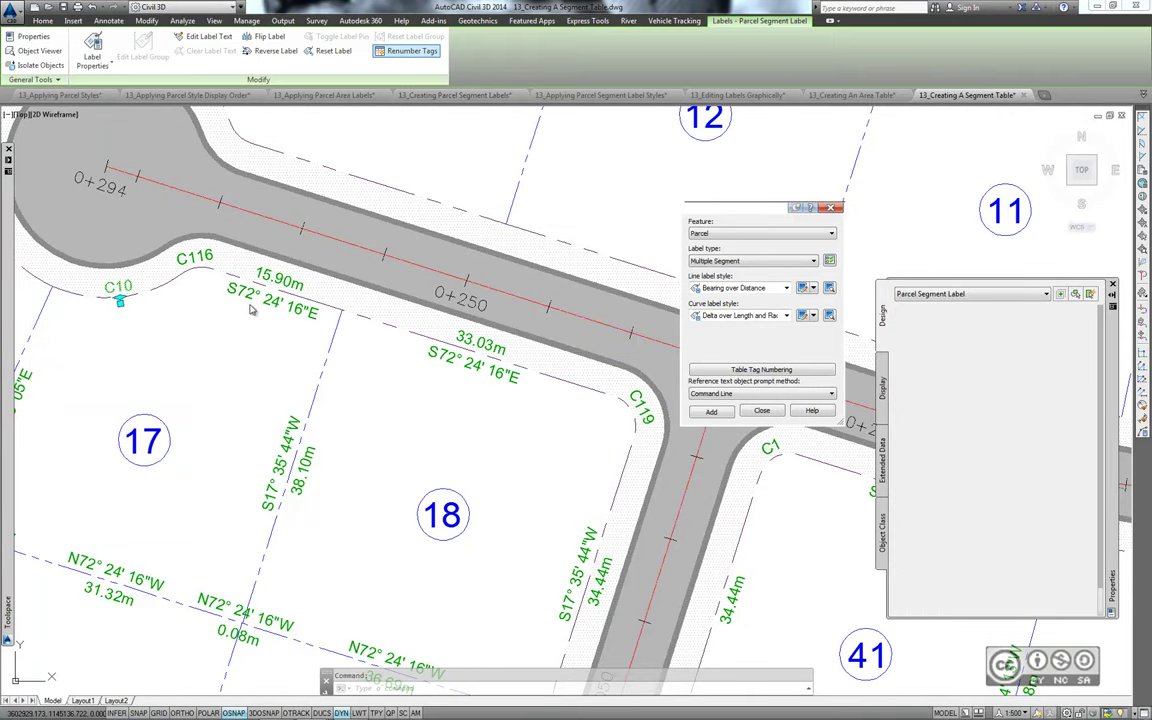
key("Escape")
scroll(545, 375, "down", 5)
scroll(368, 347, "down", 1)
Step: Add the 'Parcel curve: Delta over Length and Radius' items to the Curve Table, listing C10, C11 and C13
scroll(550, 362, "up", 2)
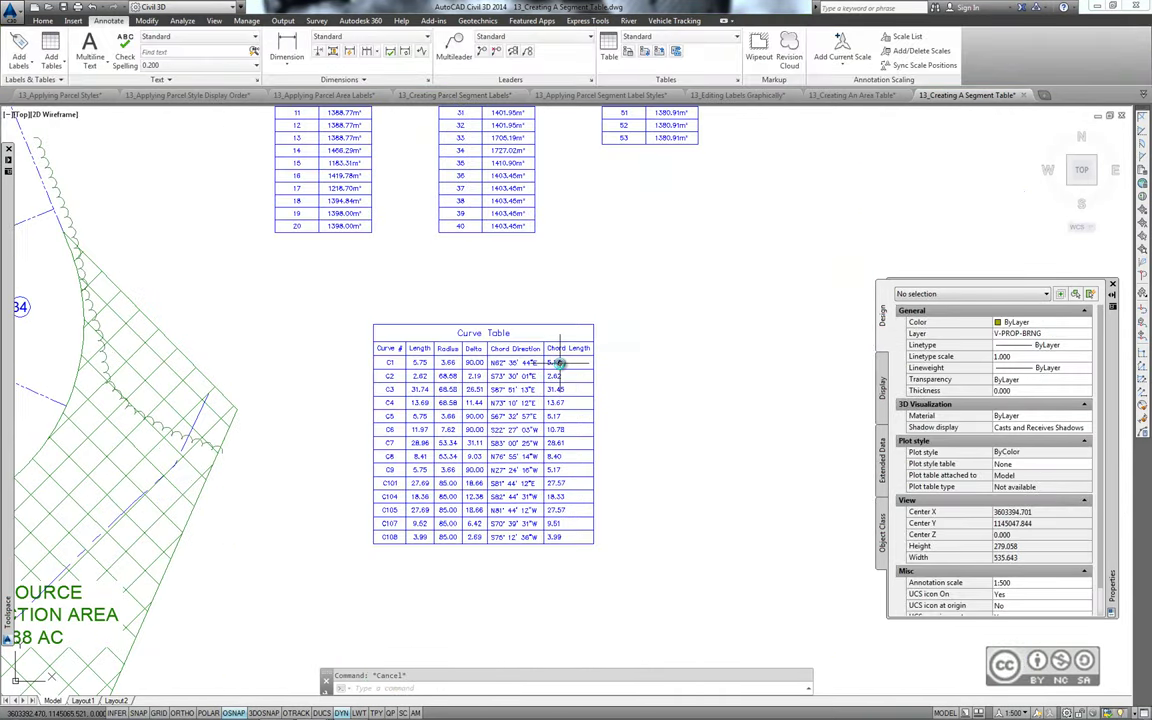
scroll(550, 362, "up", 2)
left_click(541, 300)
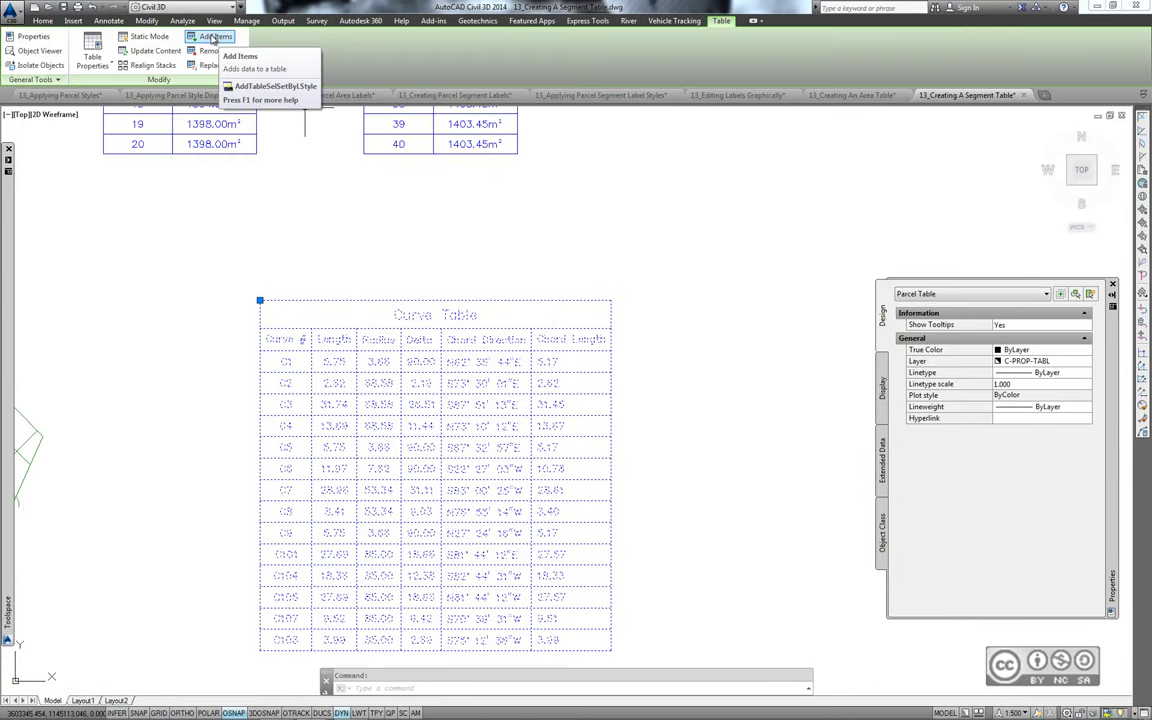
left_click(213, 38)
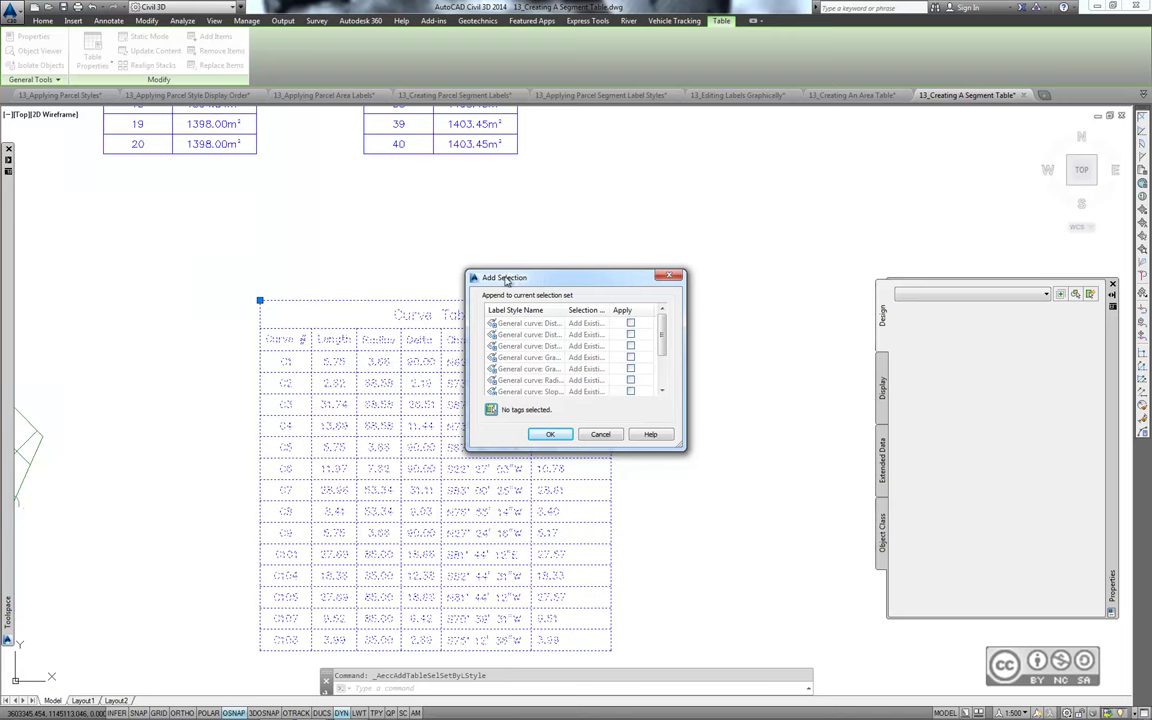
scroll(598, 340, "down", 2)
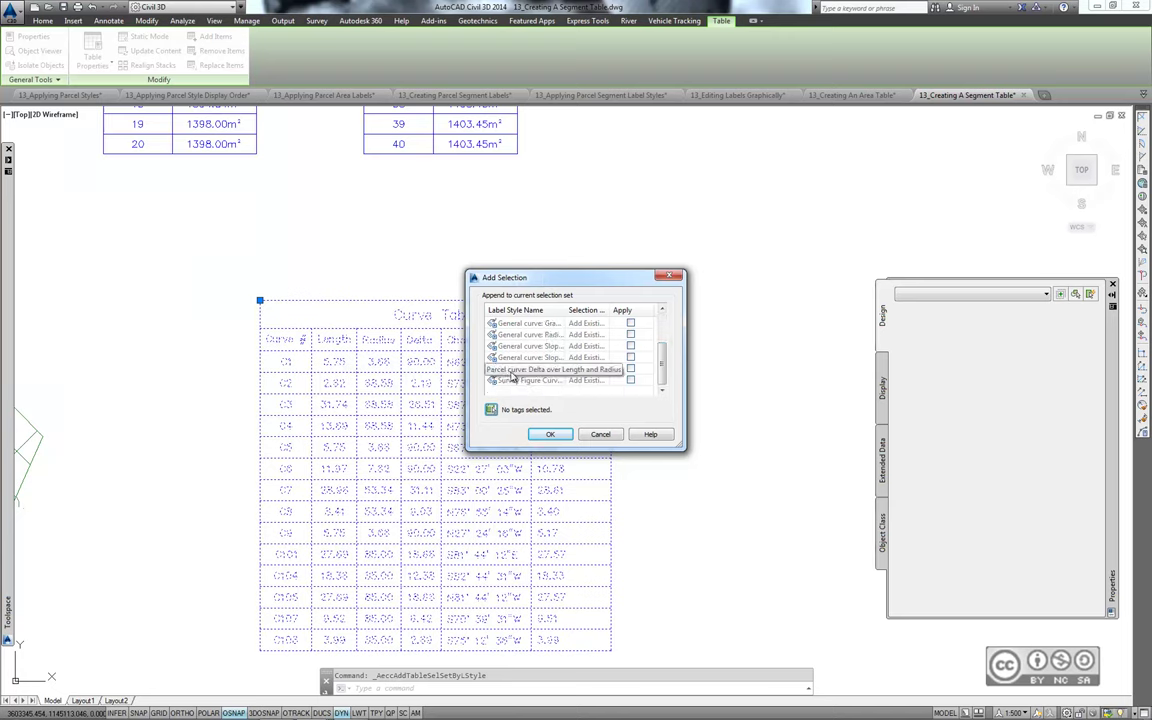
left_click(630, 369)
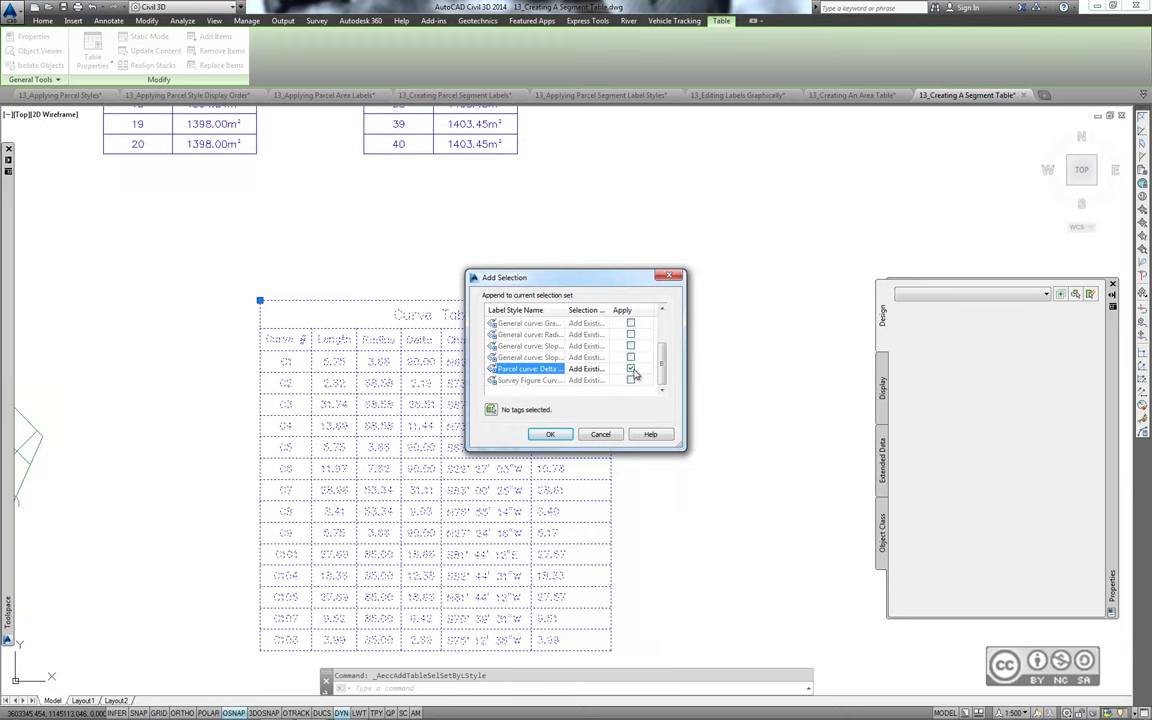
left_click(550, 434)
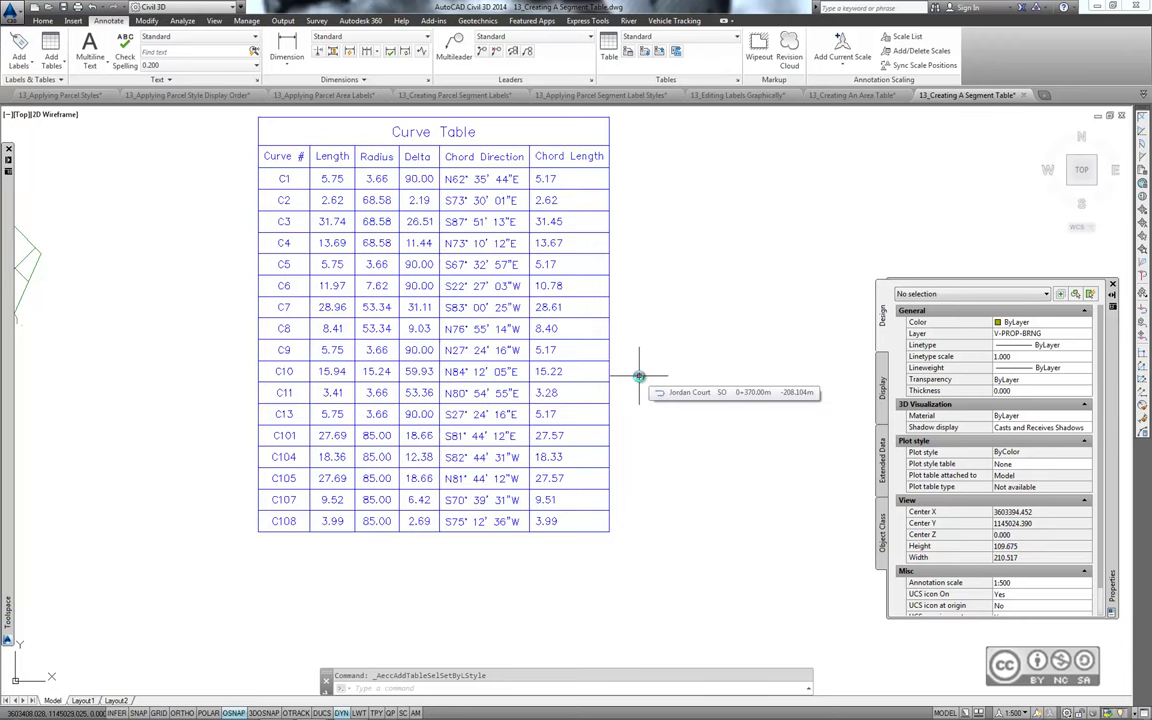
middle_click_drag(639, 376, 626, 431)
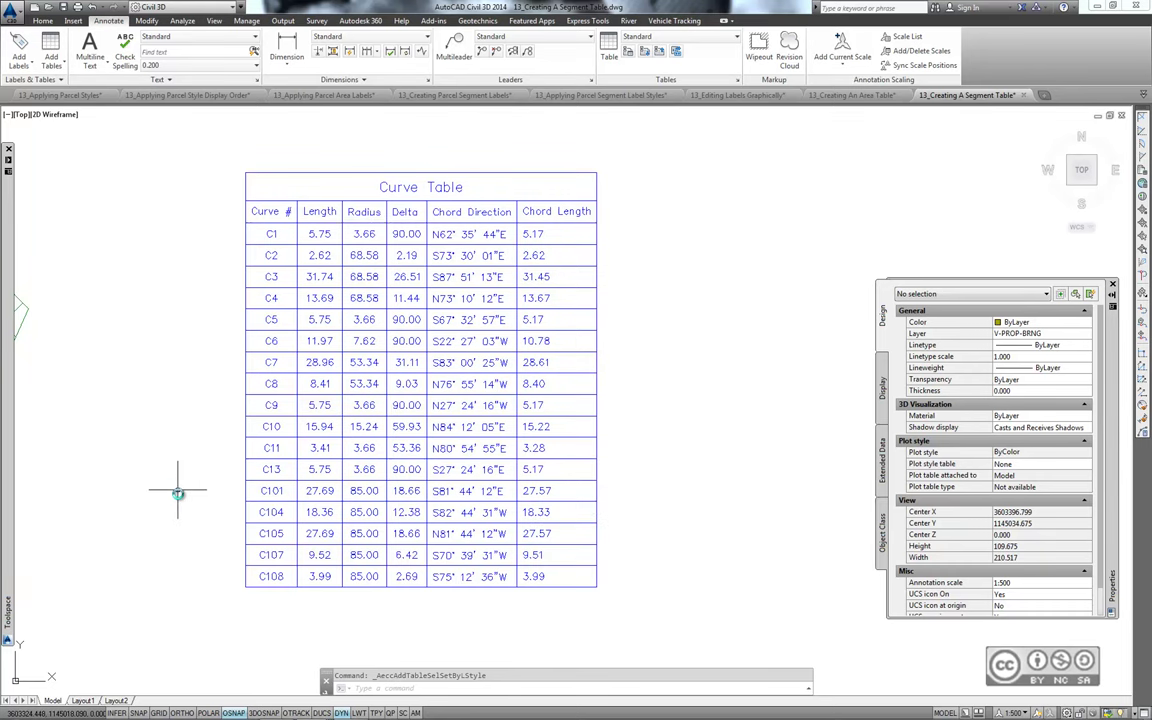
scroll(265, 490, "up", 1)
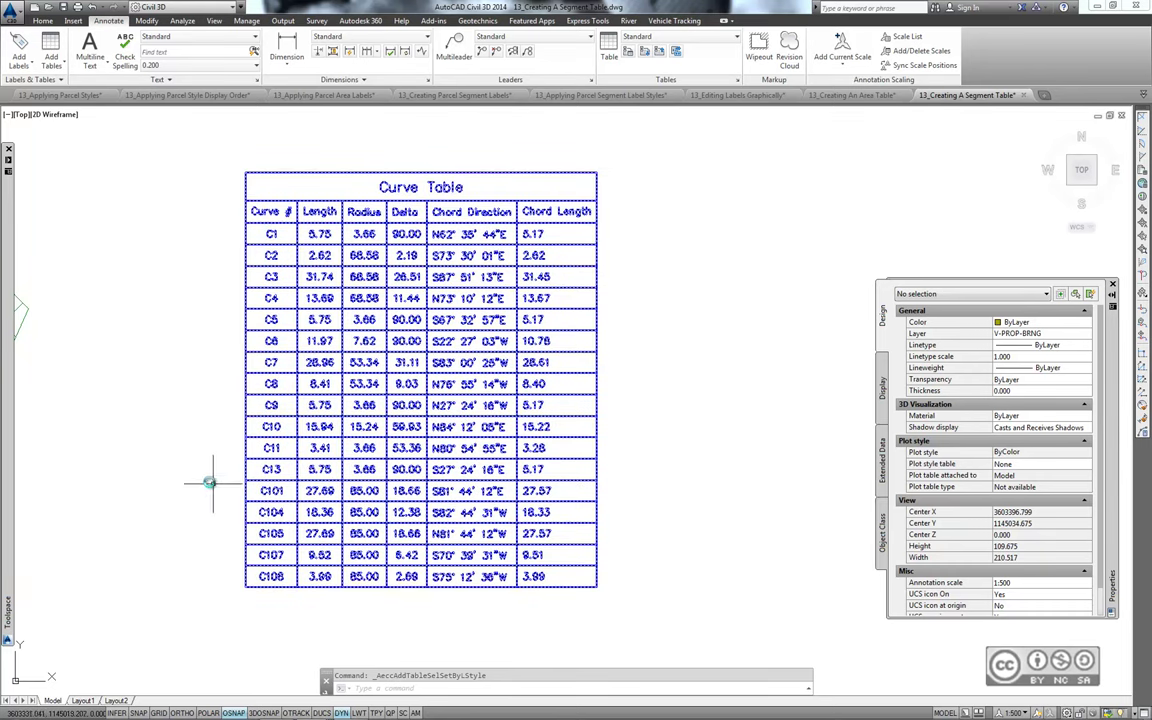
scroll(635, 329, "down", 7)
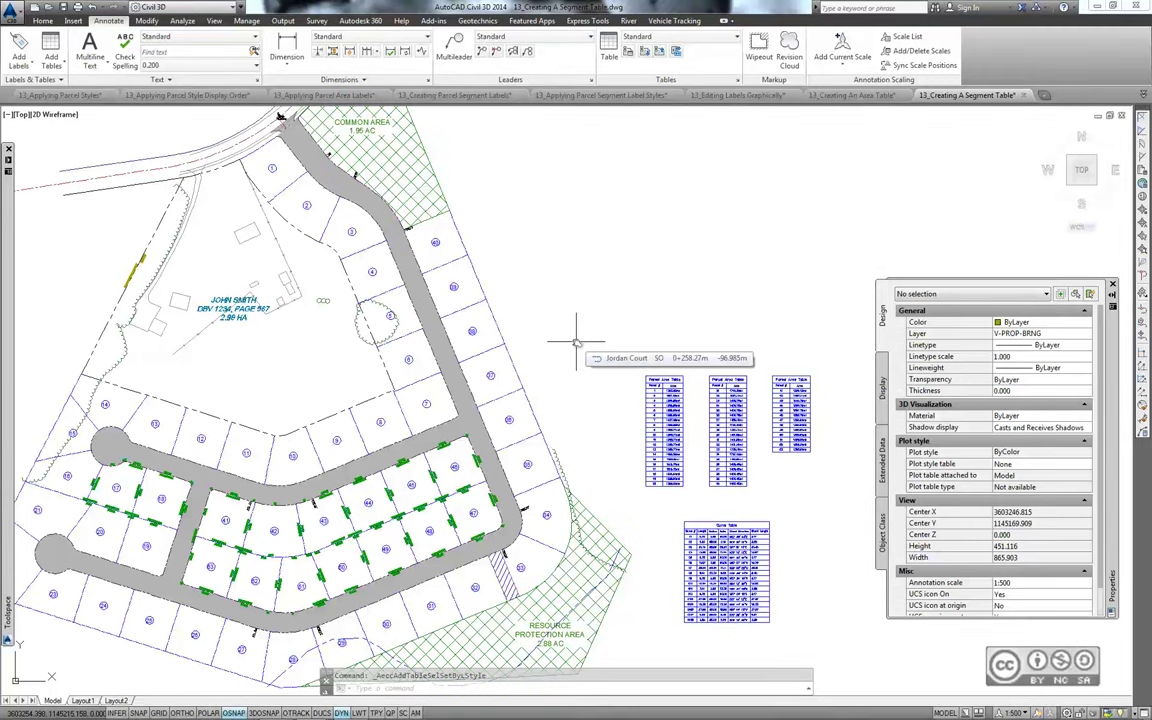
key("Escape")
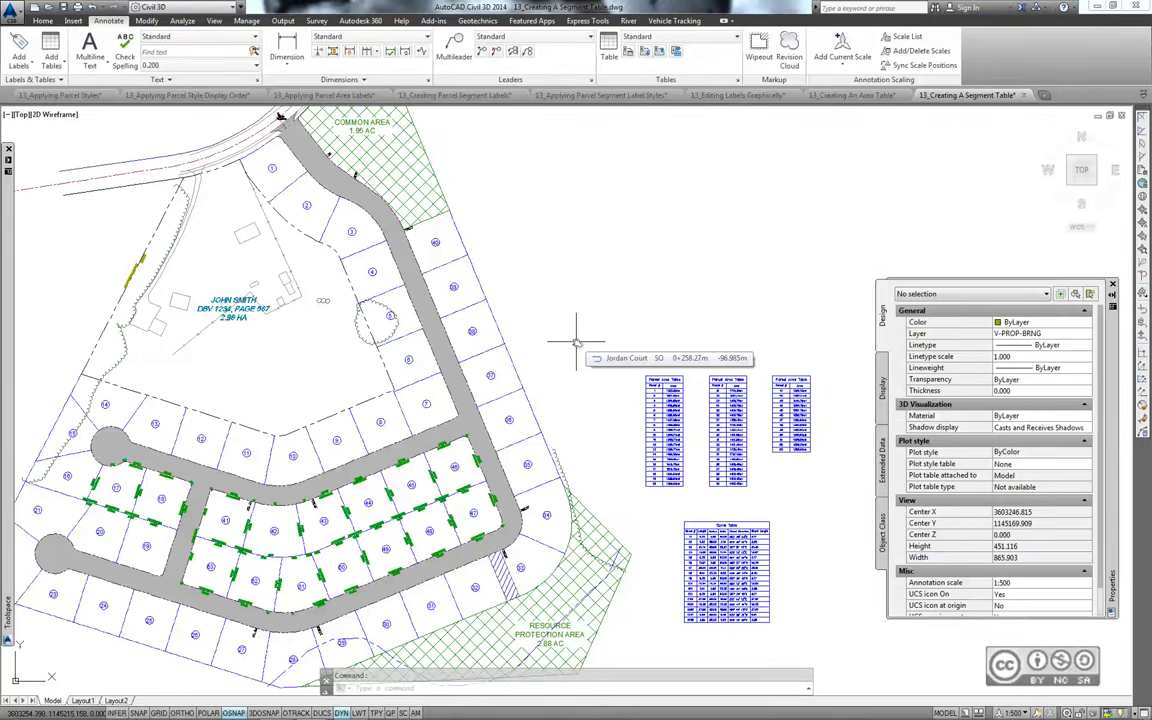